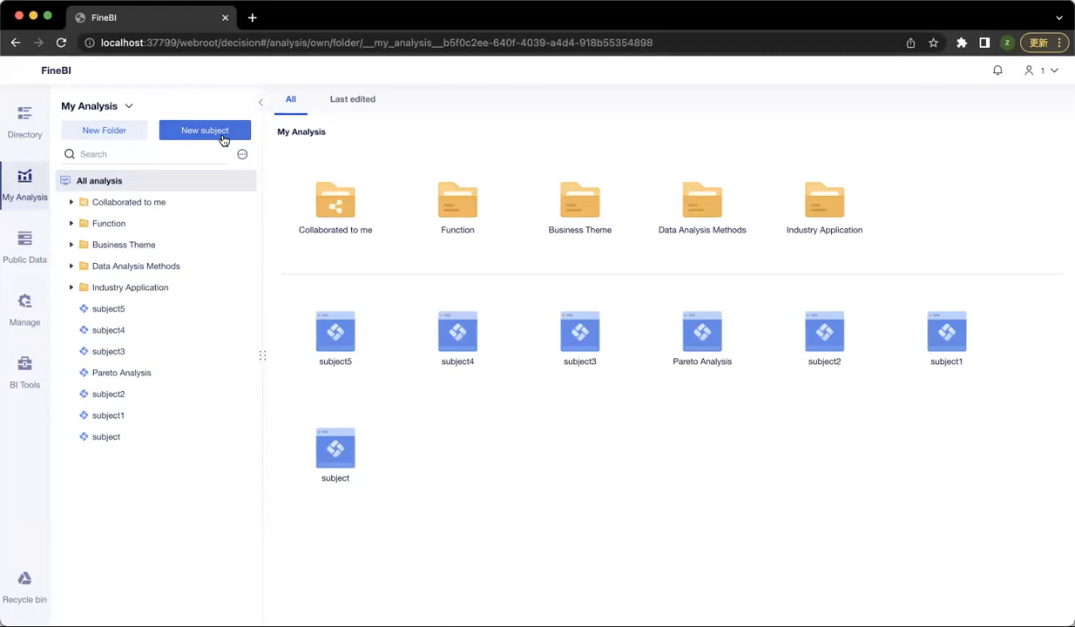
Create a new analysis subject and import the local Excel file Pareto Analysis.xlsx as its dataset
left_click(223, 139)
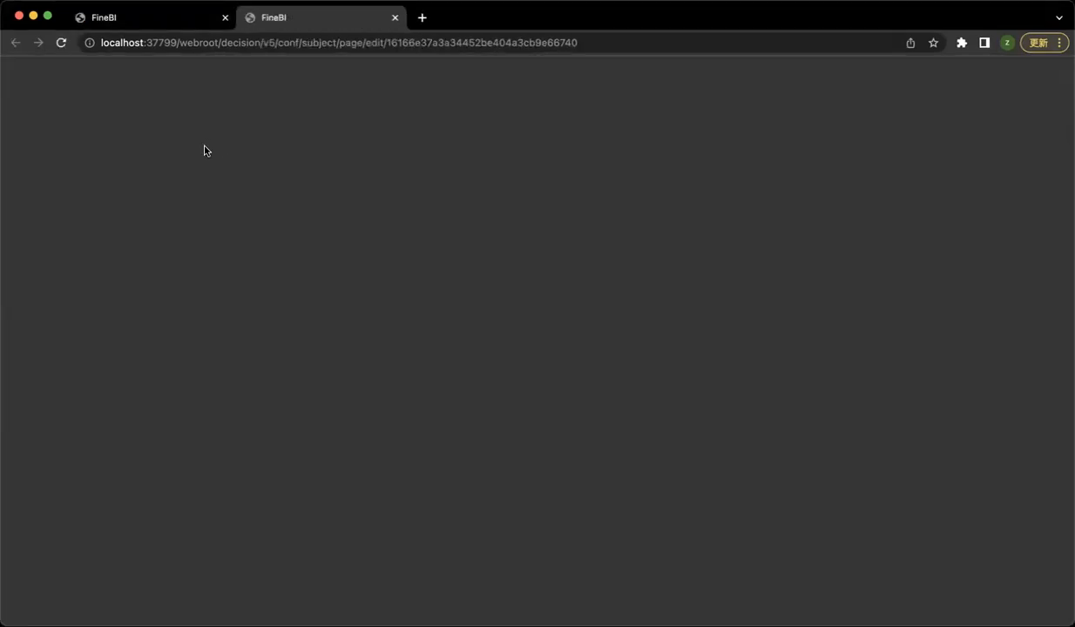
left_click(341, 173)
left_click(559, 421)
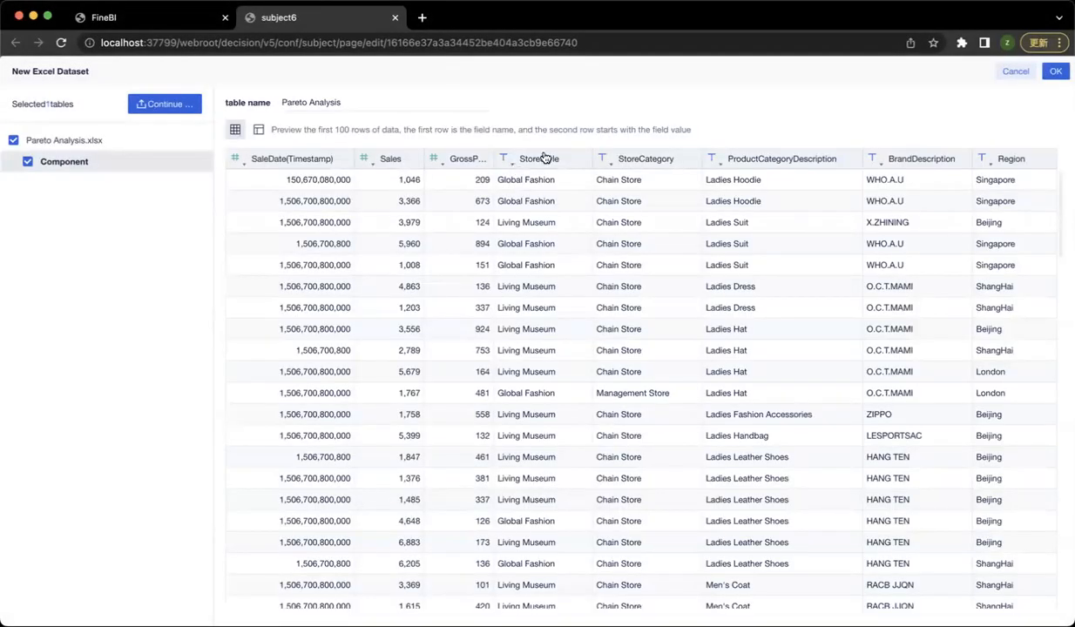
left_click(350, 104)
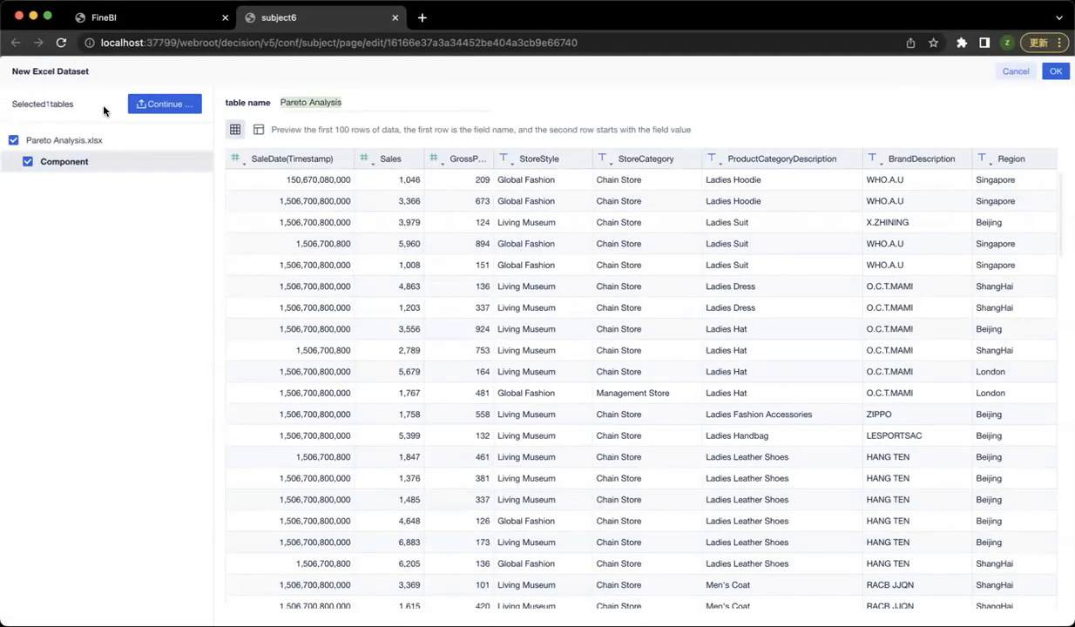
left_click(1055, 71)
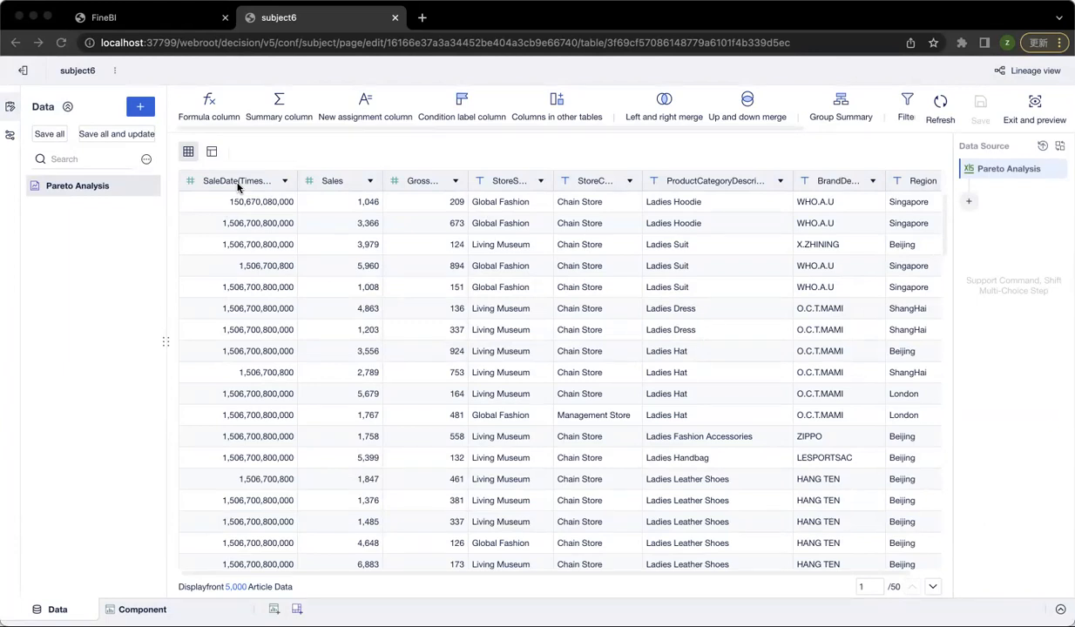
Check the field type options of SaleDate(Timestamp) and look across the remaining columns of the table
left_click(189, 181)
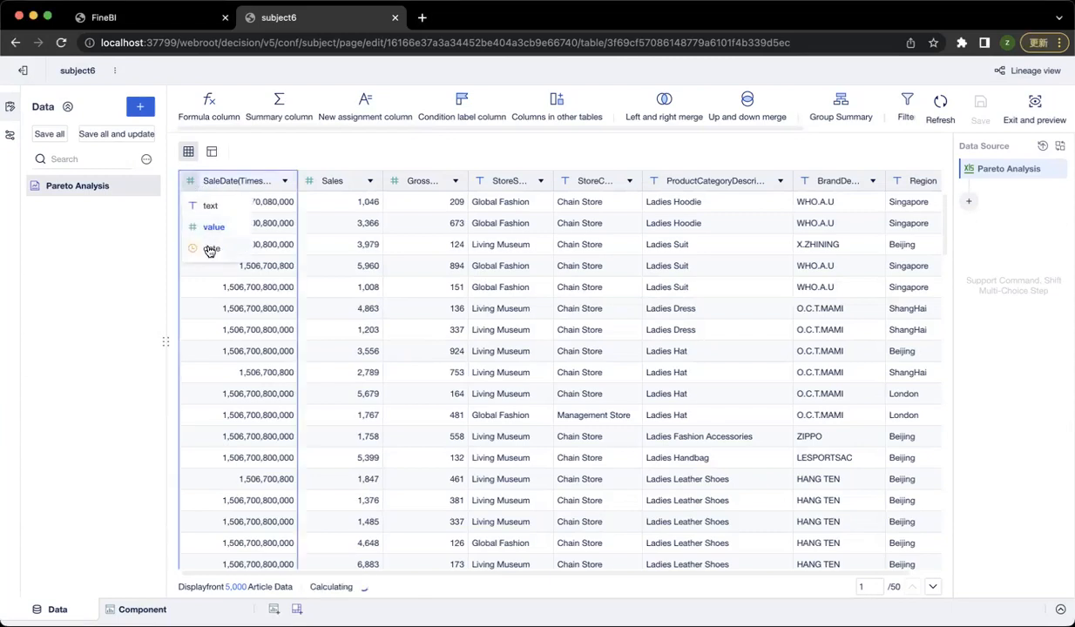
left_click(272, 162)
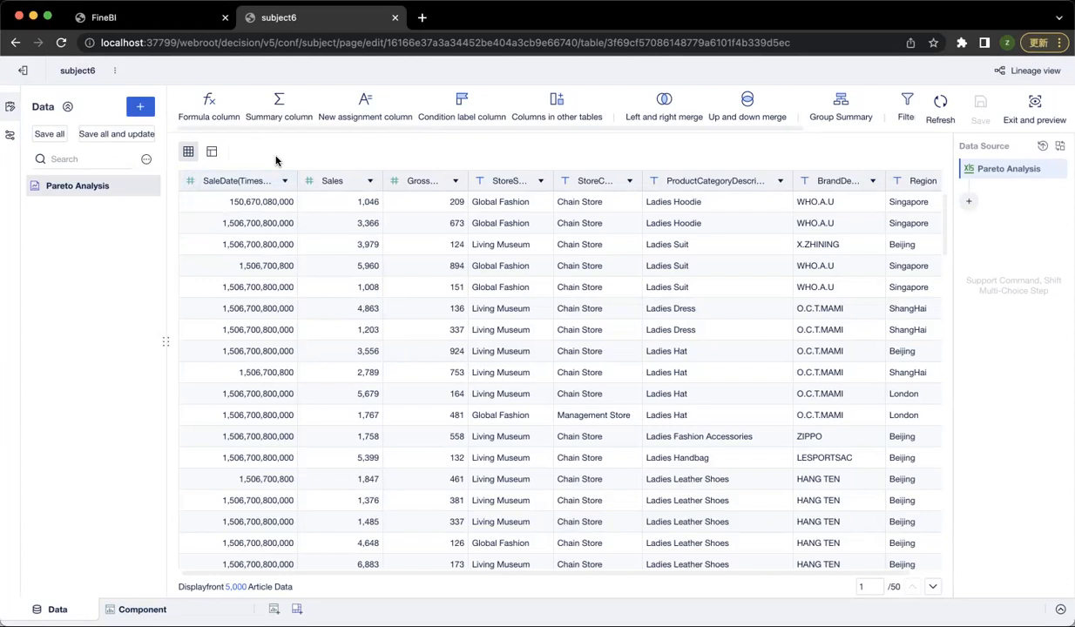
left_click_drag(441, 574, 470, 576)
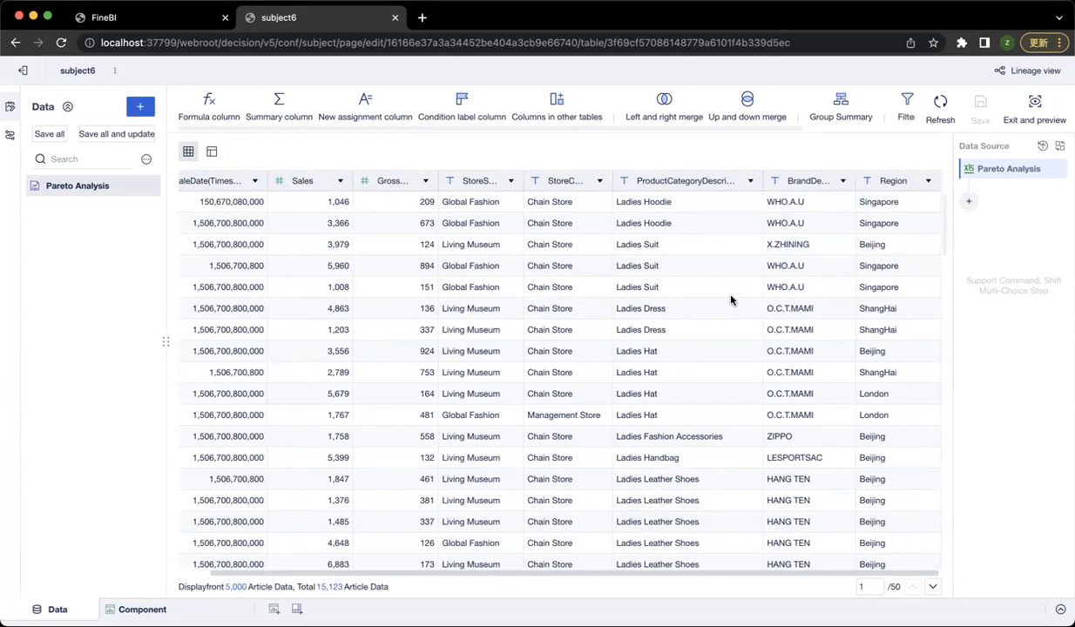
left_click_drag(670, 575, 636, 574)
Add a formula column named YearQuarter to the Pareto Analysis table
left_click(963, 206)
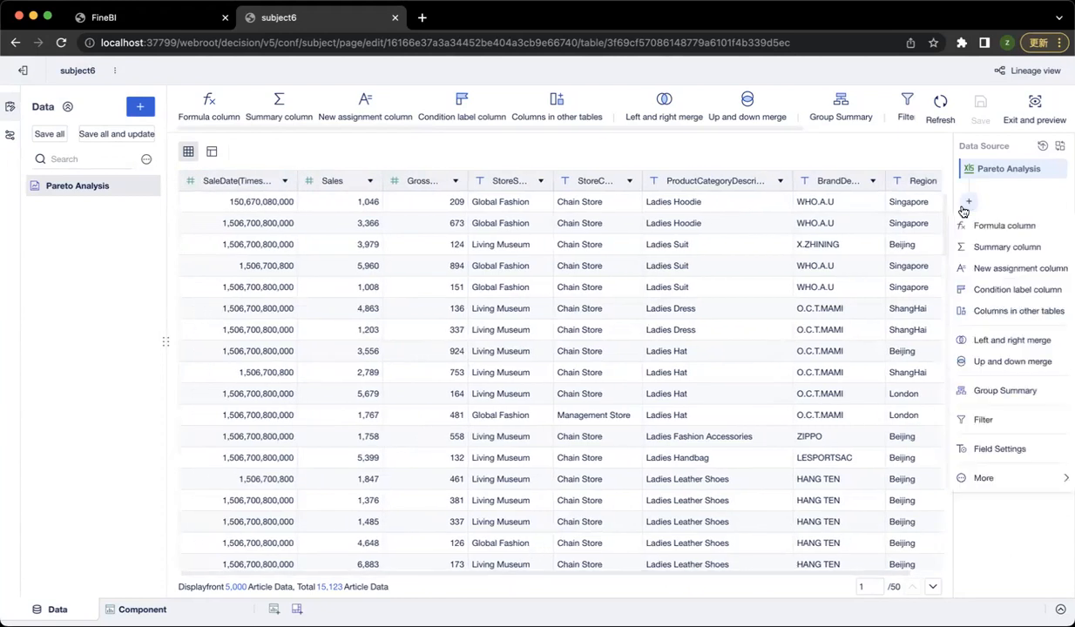
left_click(1006, 228)
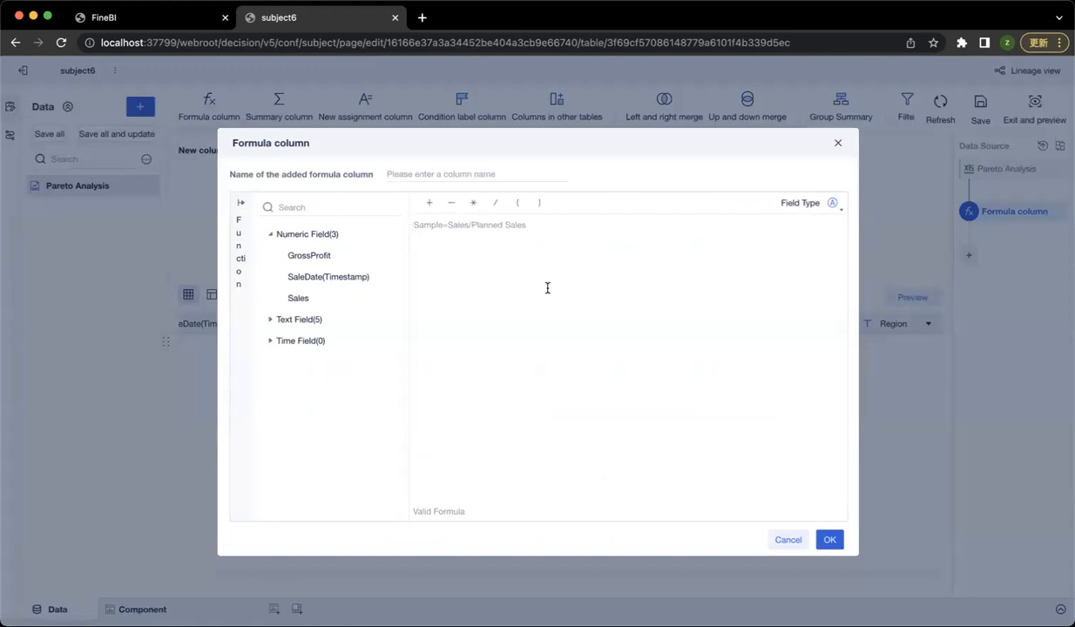
left_click(461, 168)
type("YearQurater")
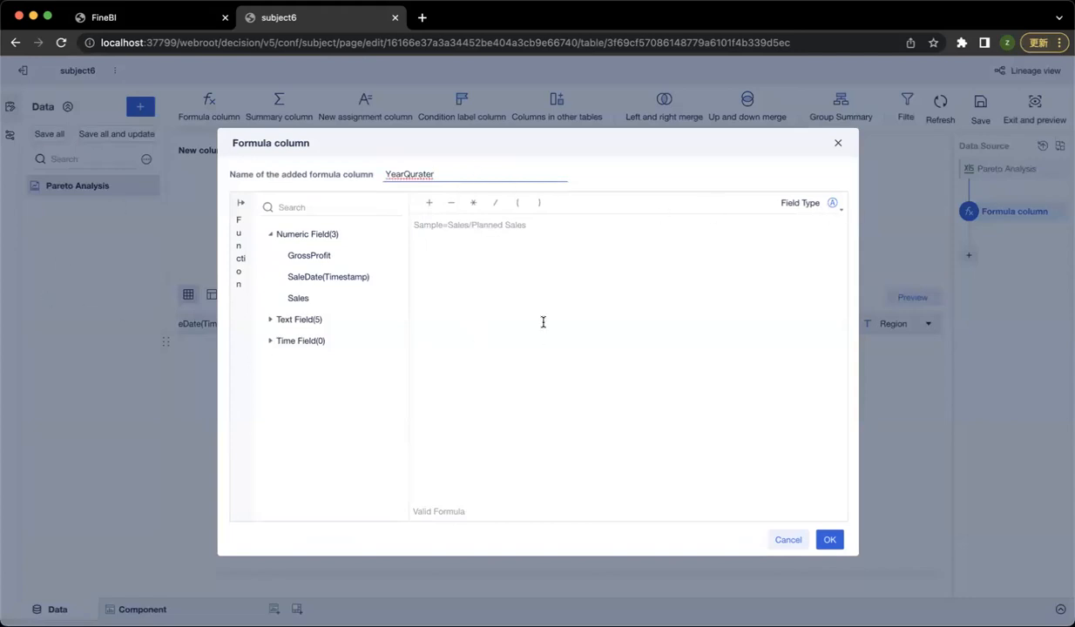
left_click(415, 173)
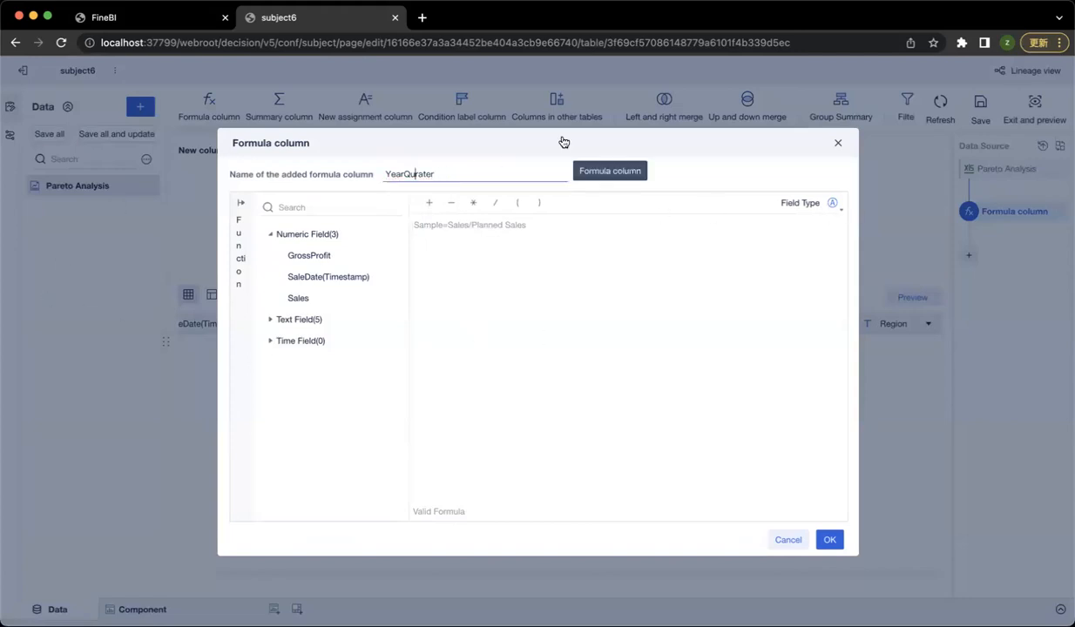
key("BackSpace")
type("r")
left_click(512, 228)
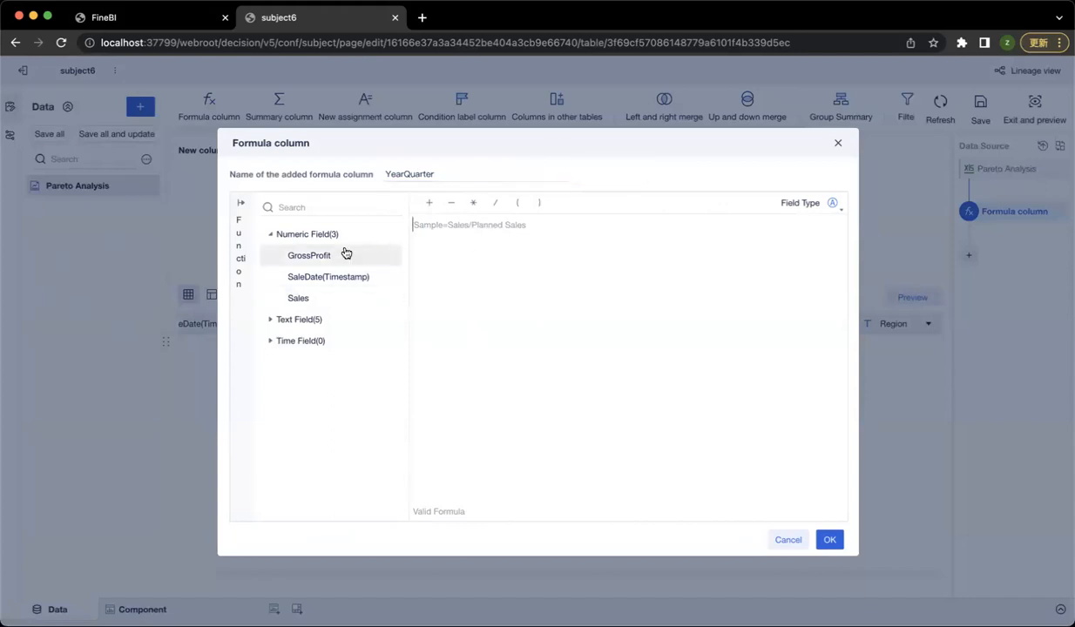
Enter YEAR(TODATE(SaleDate(Timestamp))) as the first part of the YearQuarter formula
key("super+Tab")
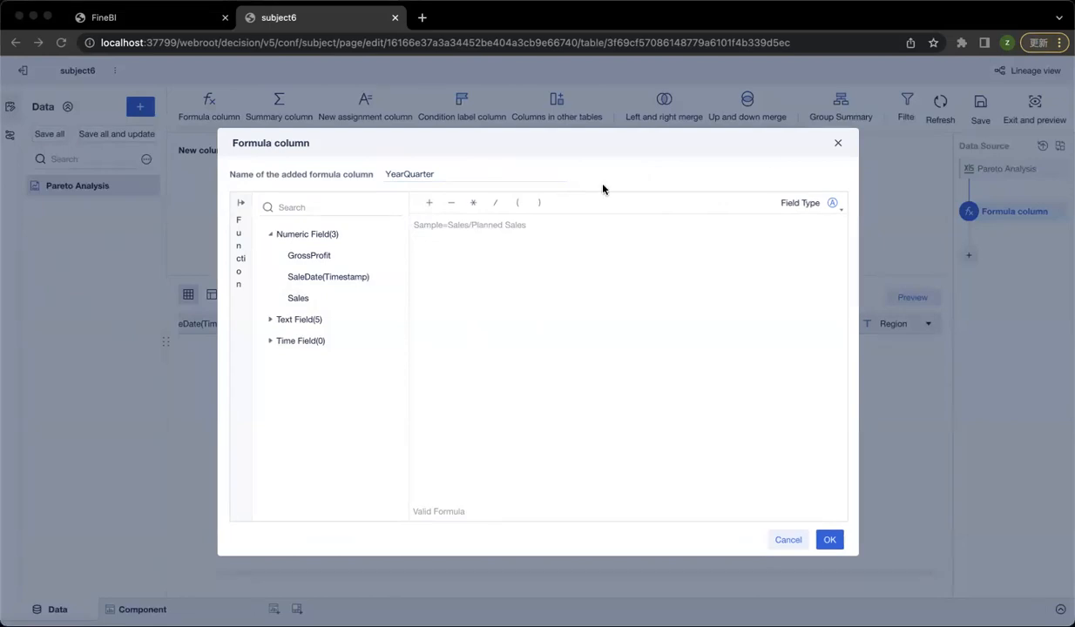
left_click(458, 340)
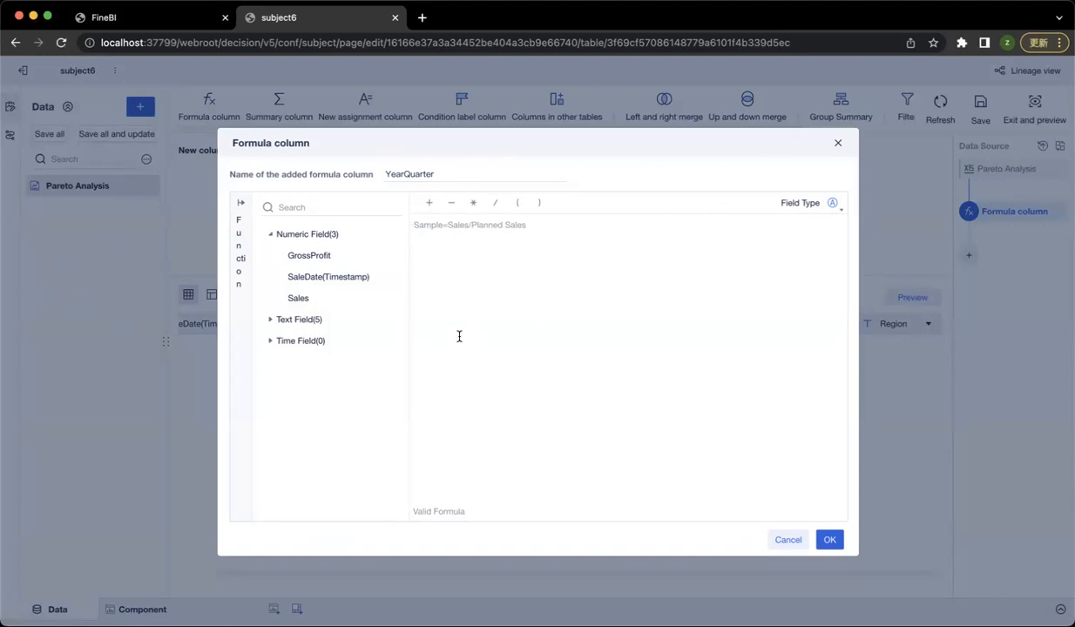
type("year")
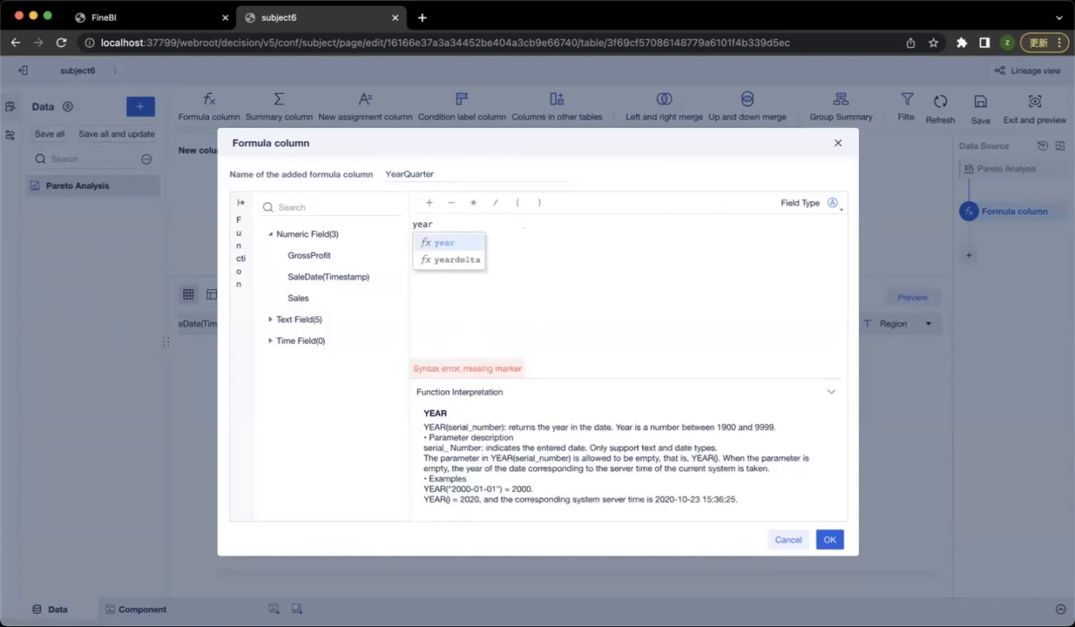
key("Return")
type("toda")
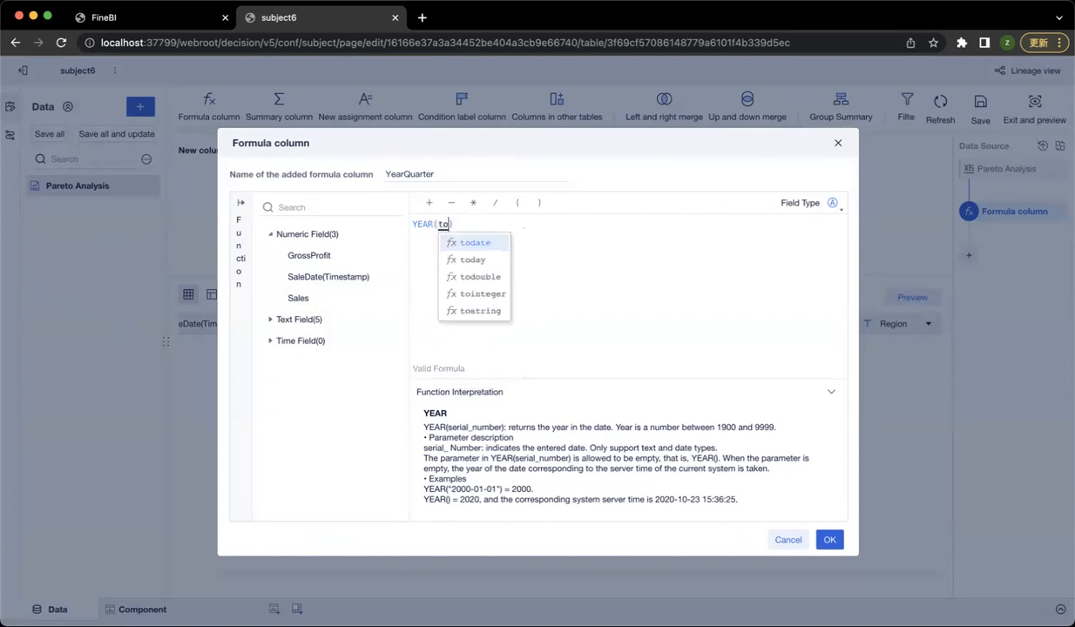
type("te")
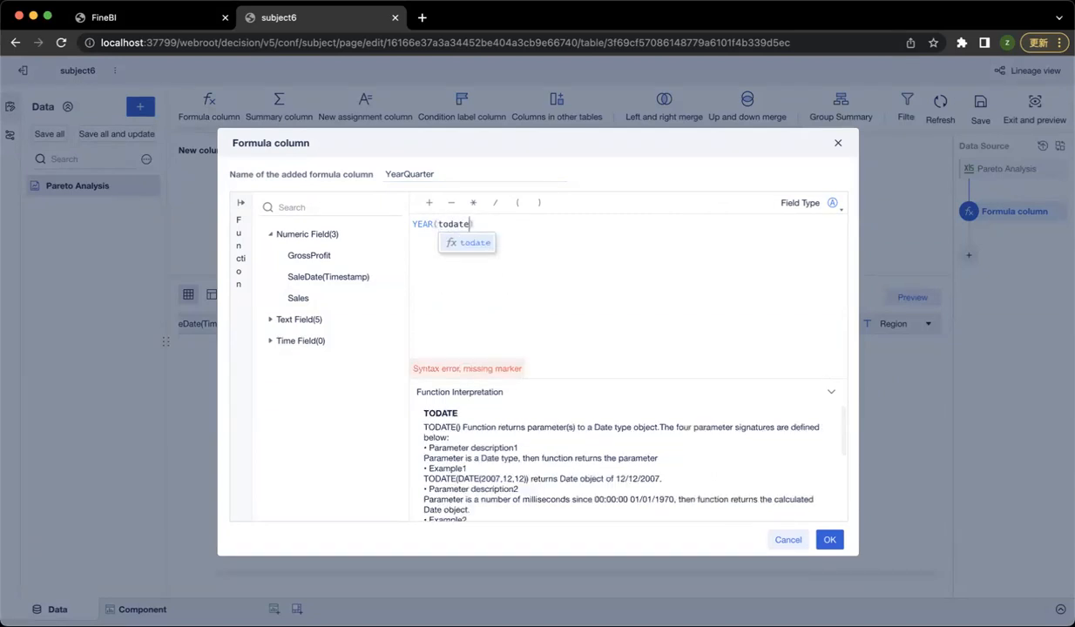
key("Return")
left_click(366, 285)
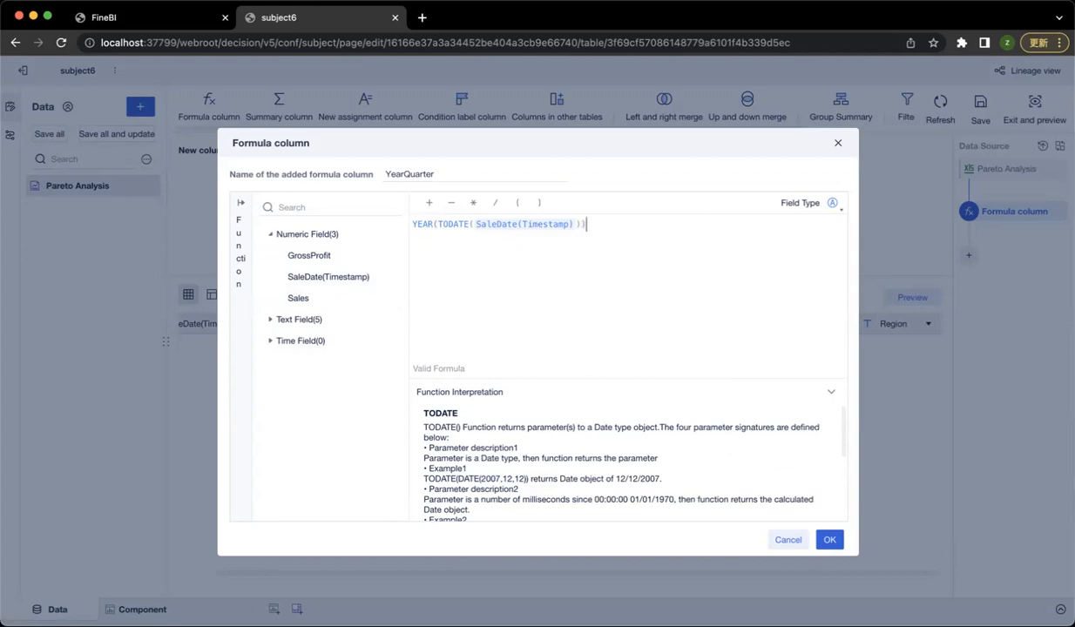
Append +"Q"+QUARTER(TODATE(SaleDate(Timestamp))) to the YearQuarter formula, accept the column and preview its data
type("+")
key("Left")
type("Q")
key("Right")
type("+")
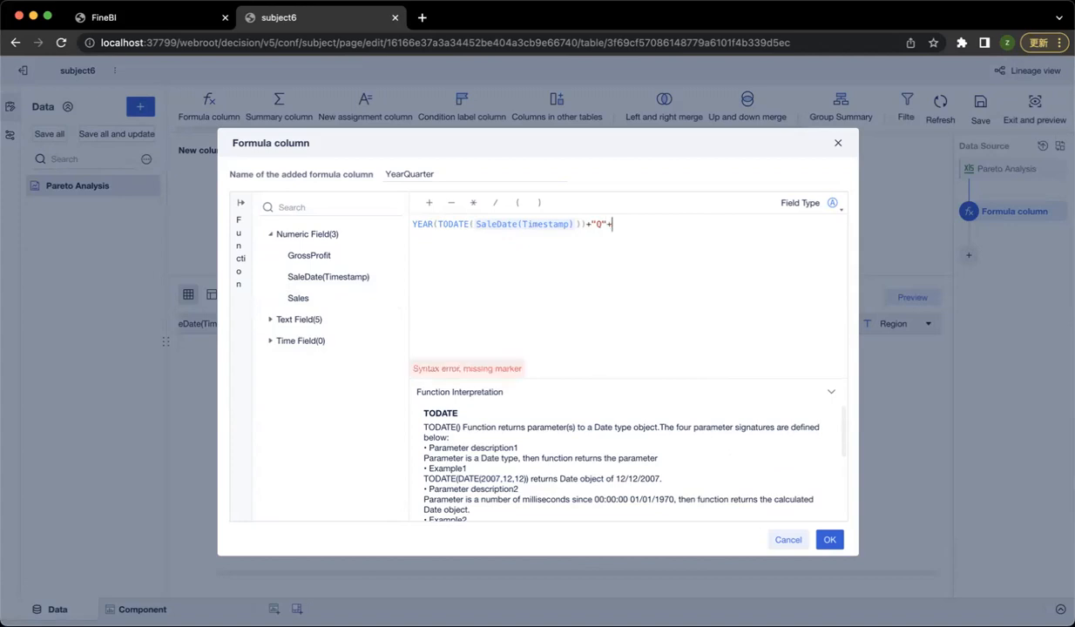
type("Q")
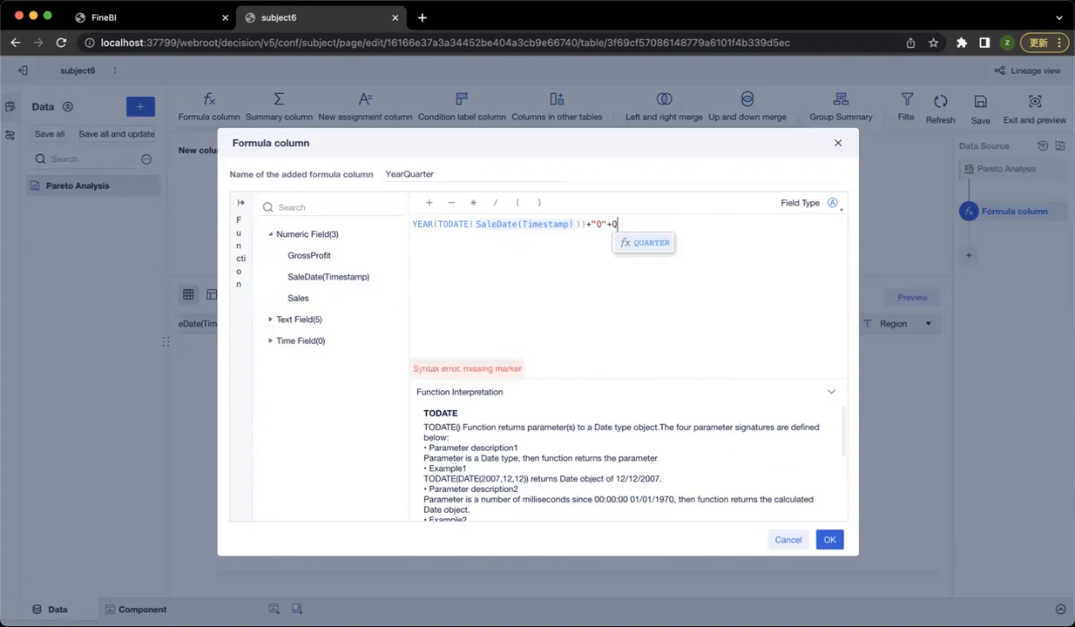
key("Return")
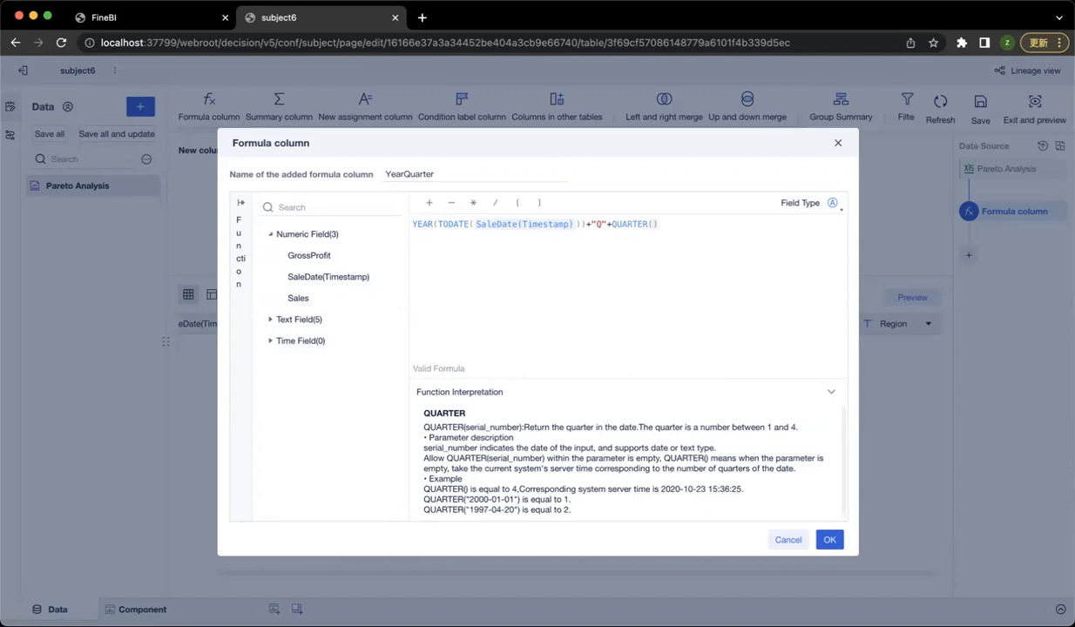
type("to")
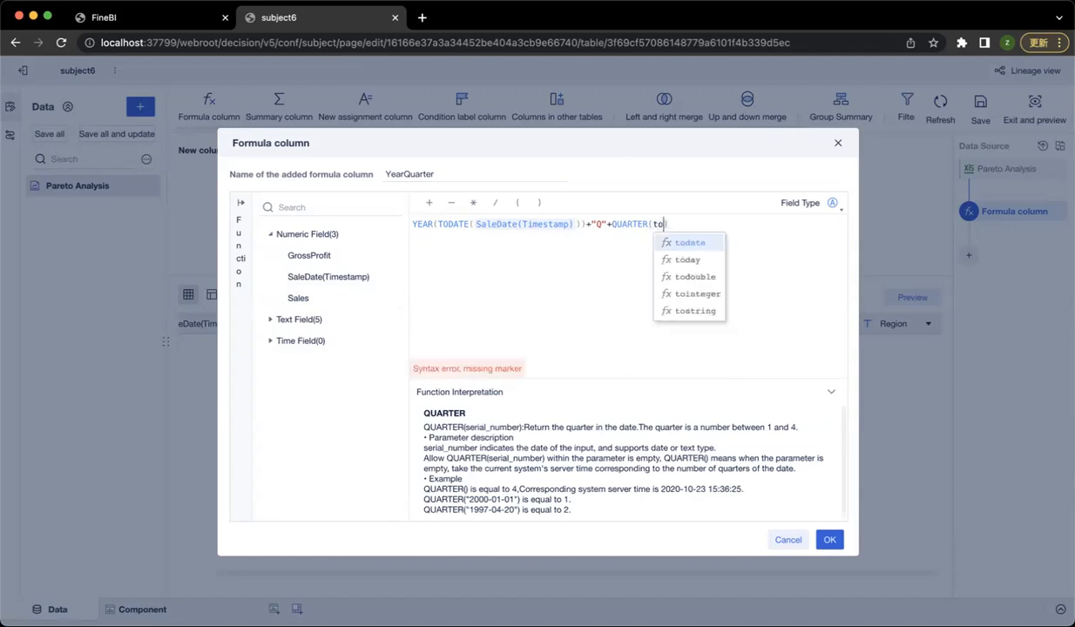
key("Return")
type("sal")
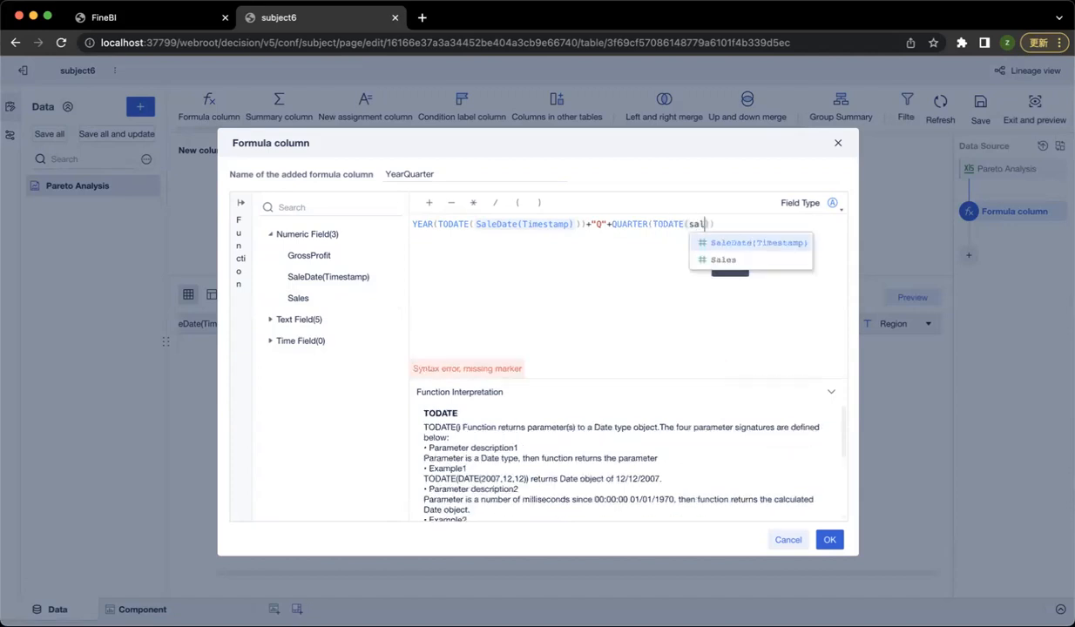
key("Return")
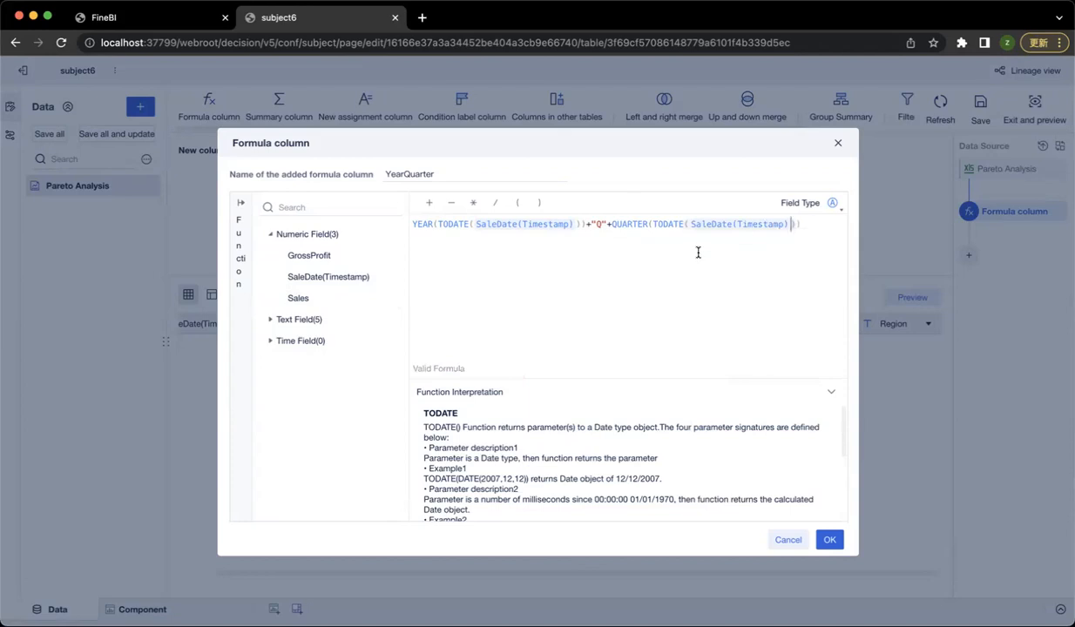
left_click(827, 540)
left_click(915, 298)
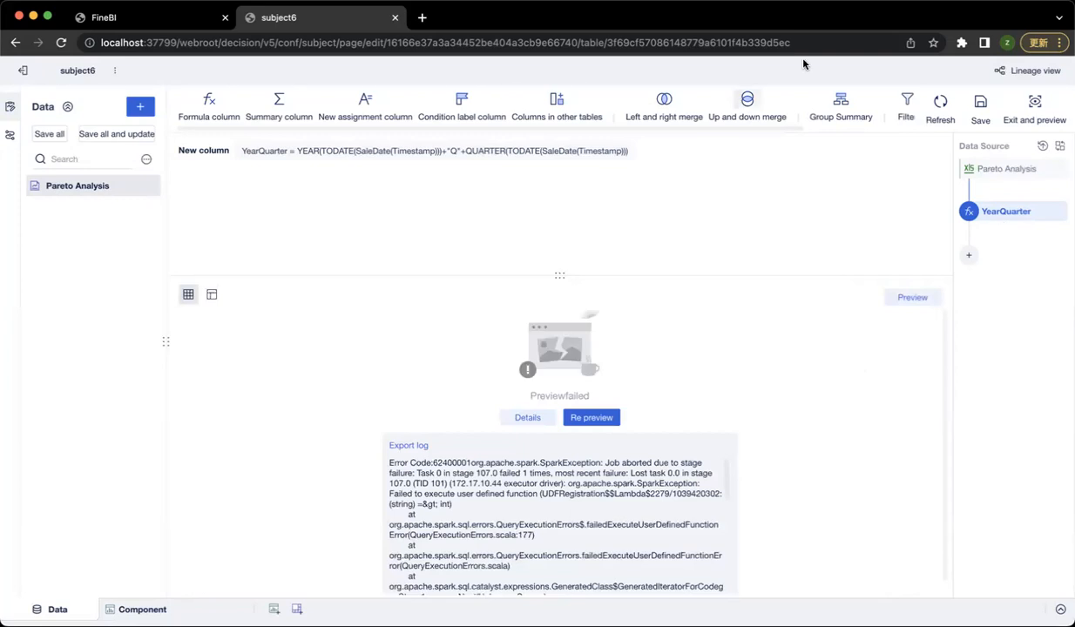
Set the new dataset property for basic tables in Public Data to Spider and return to subject6
left_click(108, 19)
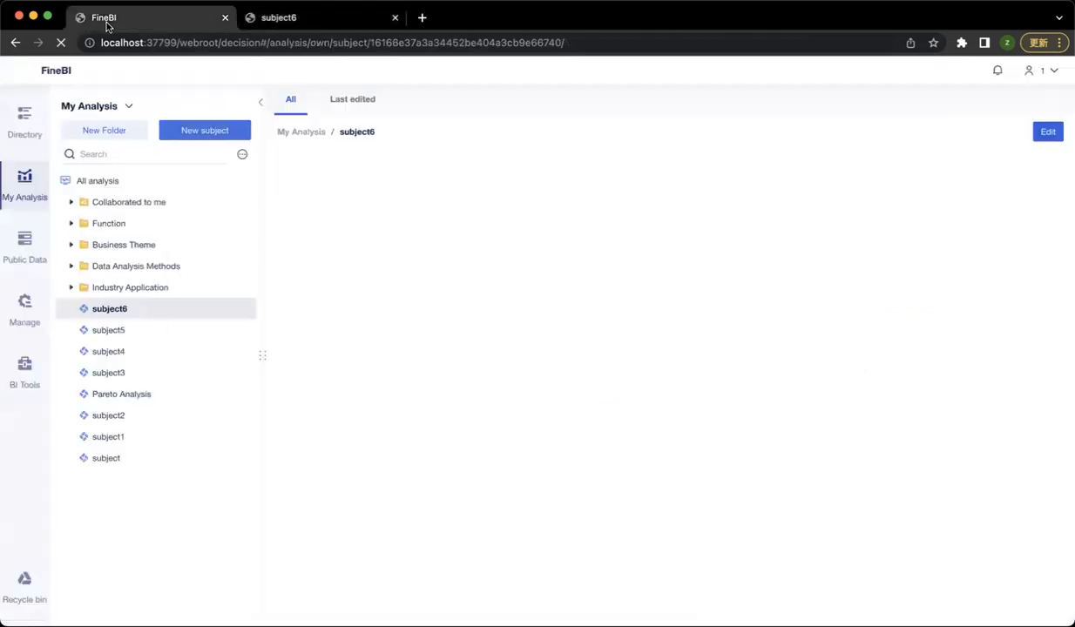
left_click(28, 251)
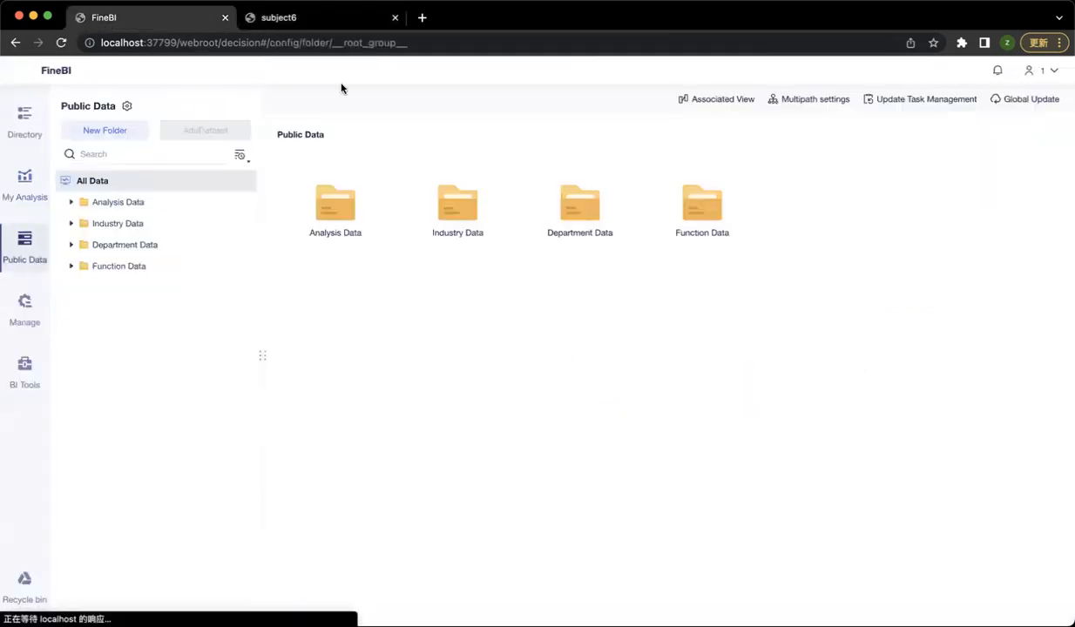
left_click(126, 105)
left_click(436, 332)
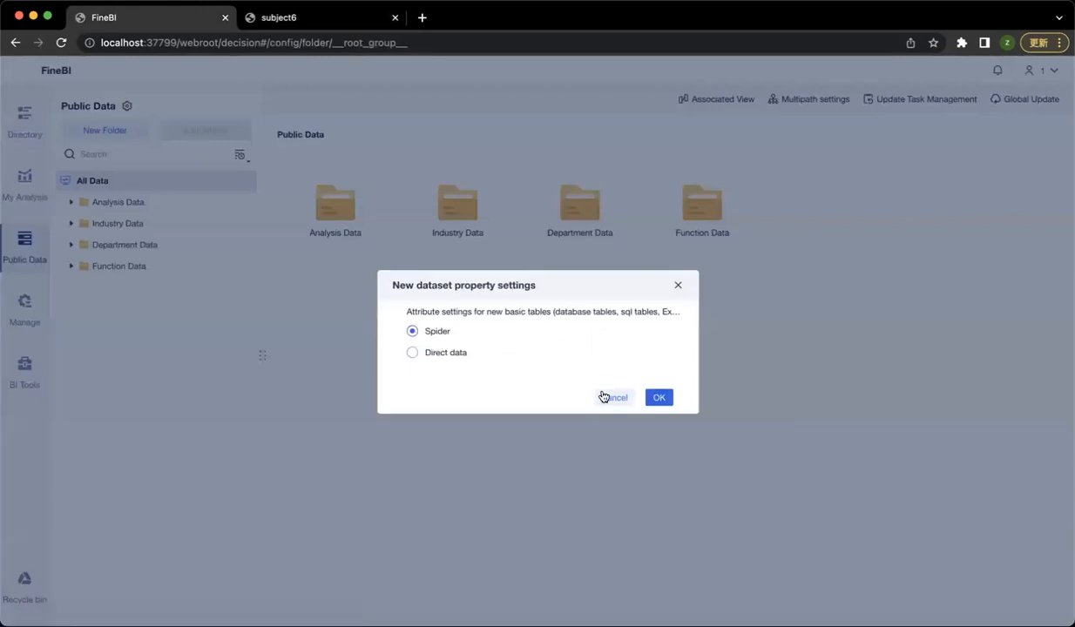
left_click(649, 399)
left_click(322, 21)
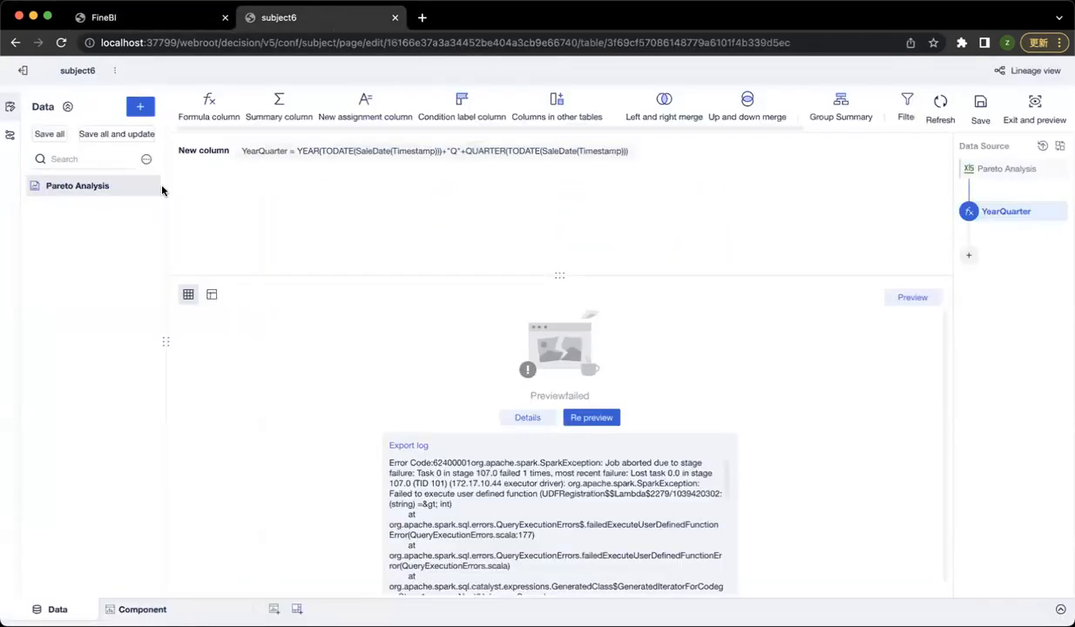
Import the local Excel file Pareto Analysis.xlsx again as a second dataset in the subject
left_click(138, 107)
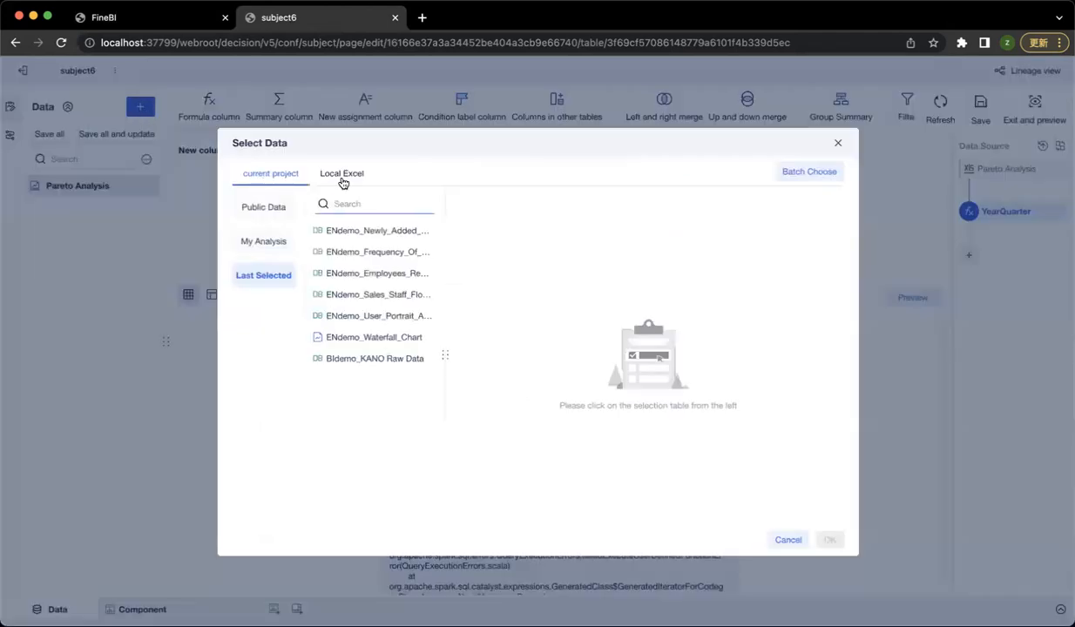
left_click(344, 179)
left_click(535, 410)
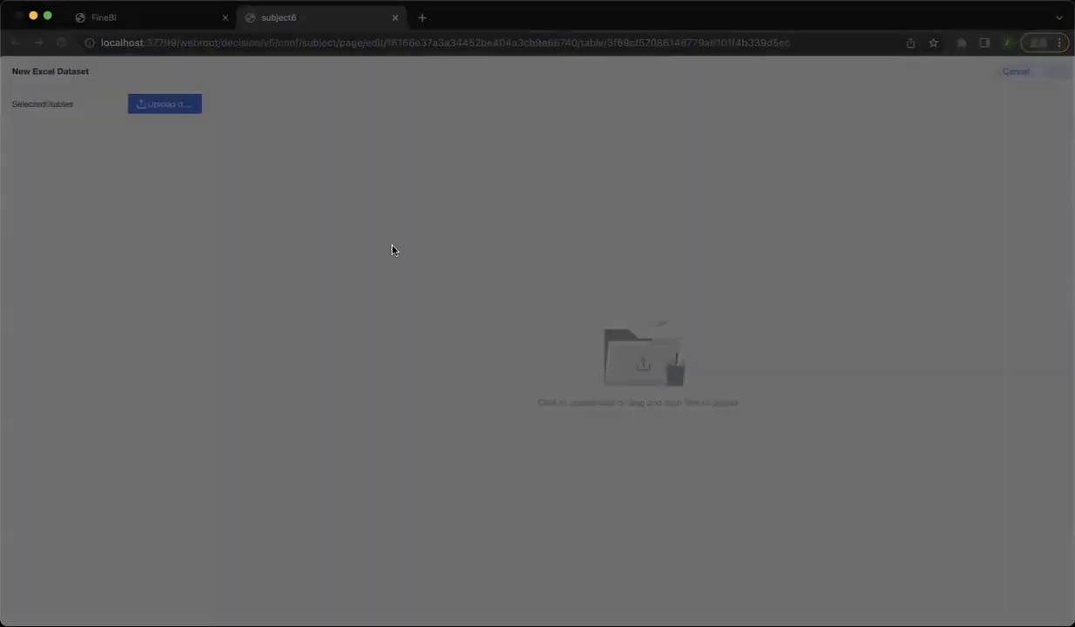
double_click(416, 290)
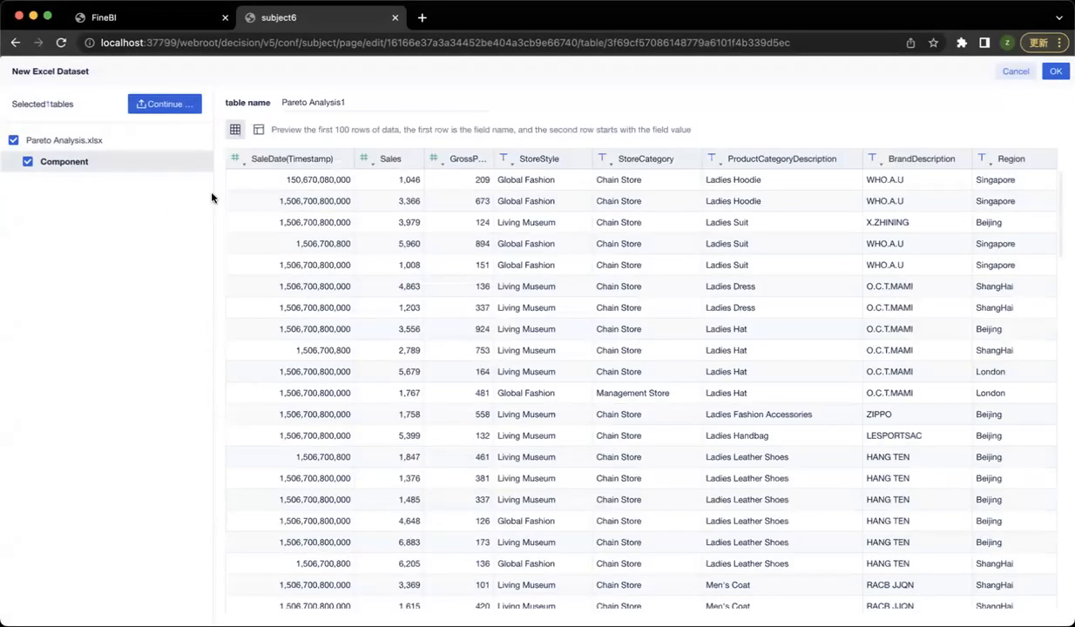
left_click(1055, 72)
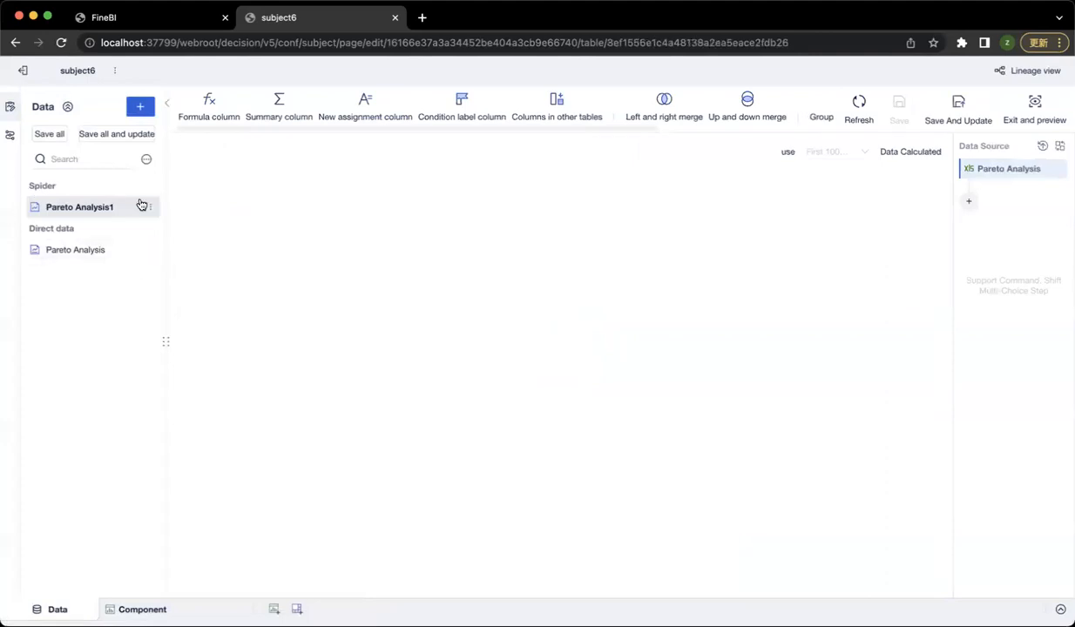
Add a formula column named YearQuarter to the Pareto Analysis1 dataset
left_click(79, 207)
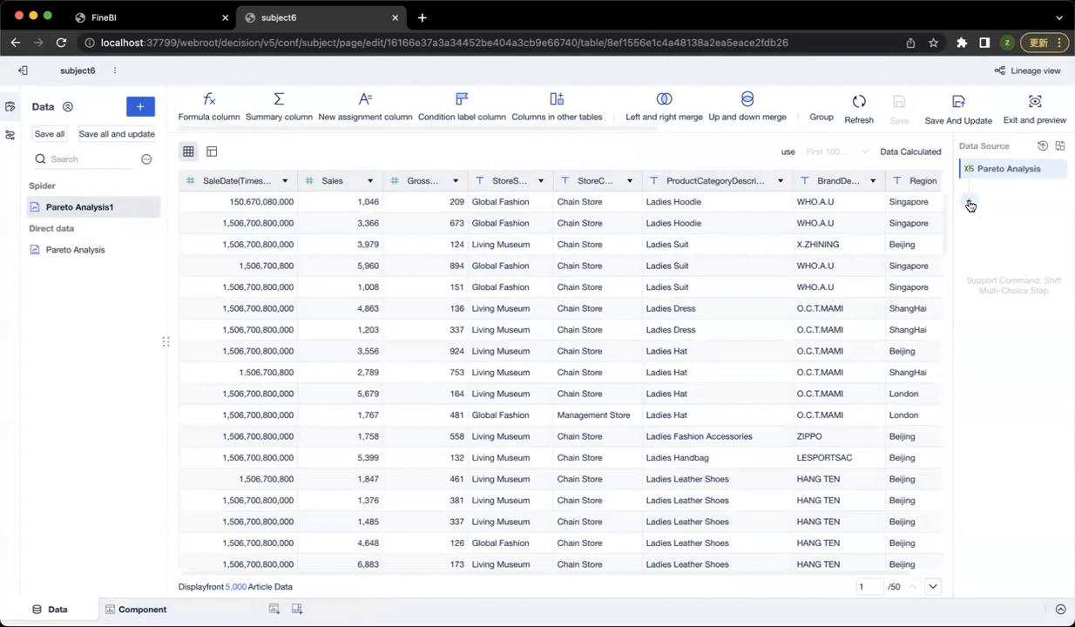
left_click(970, 205)
left_click(994, 236)
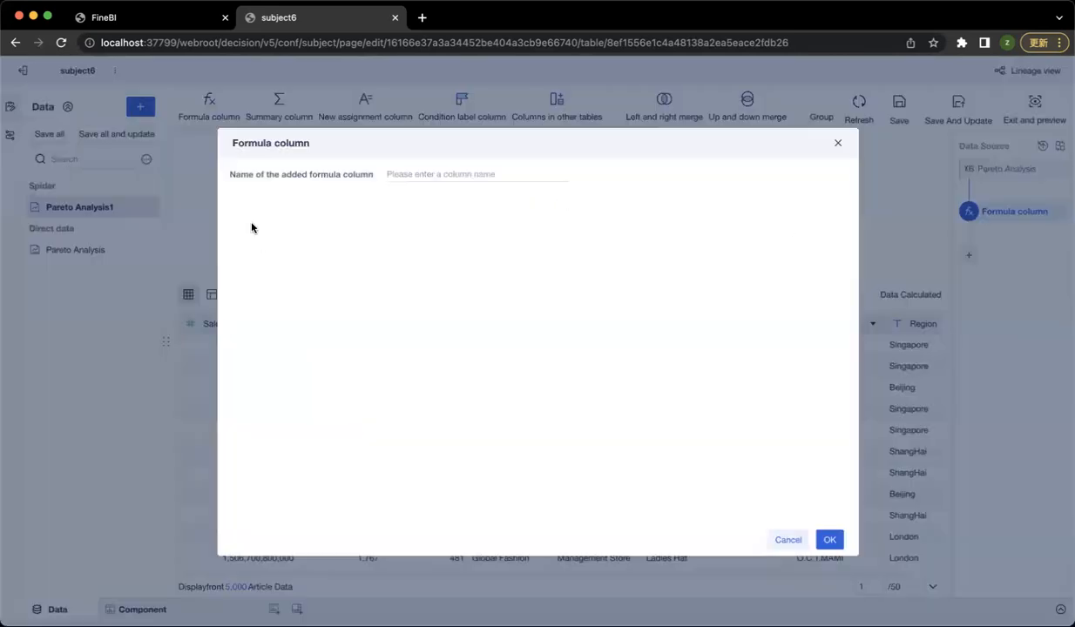
left_click(427, 173)
type("YearQuarter")
left_click(453, 248)
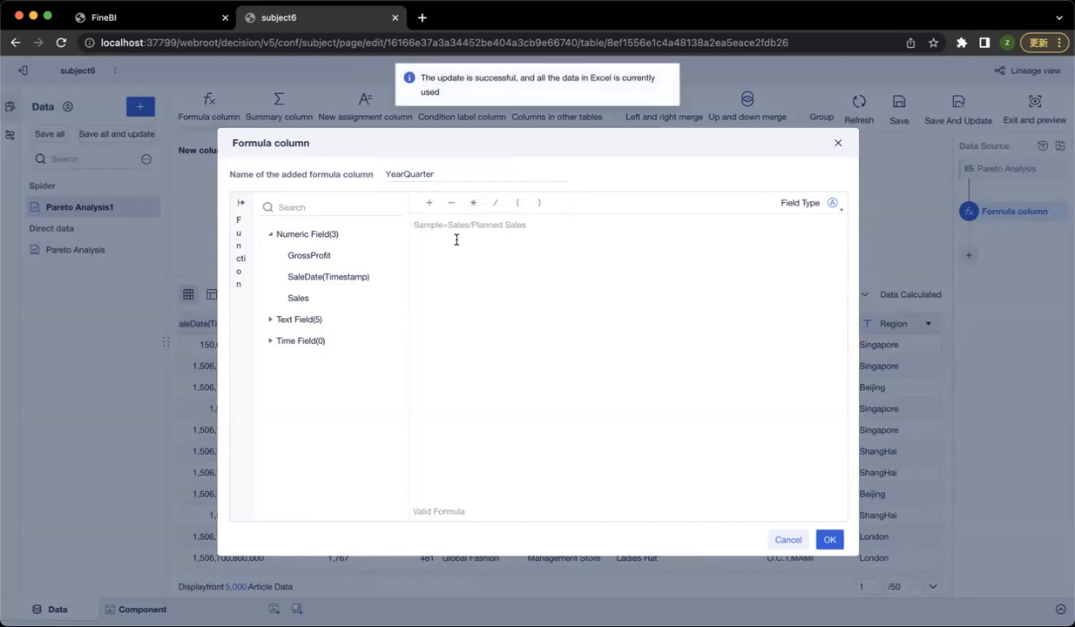
Enter YEAR(TODATE(SaleDate(Timestamp))) as the first part of Pareto Analysis1's YearQuarter formula
type("year")
left_click(455, 240)
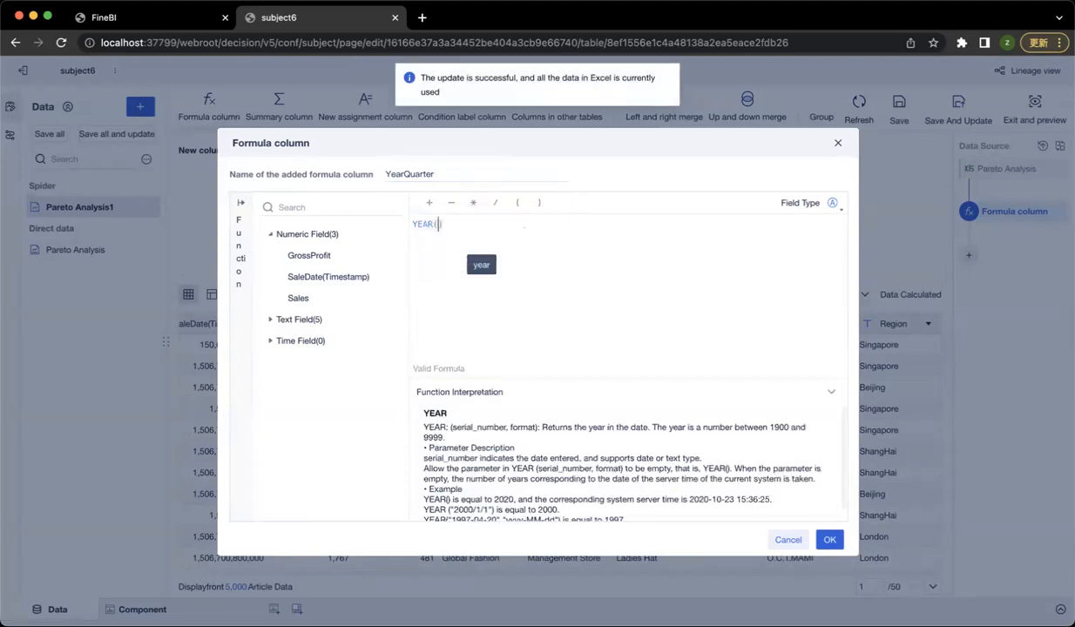
type("todate")
key("Return")
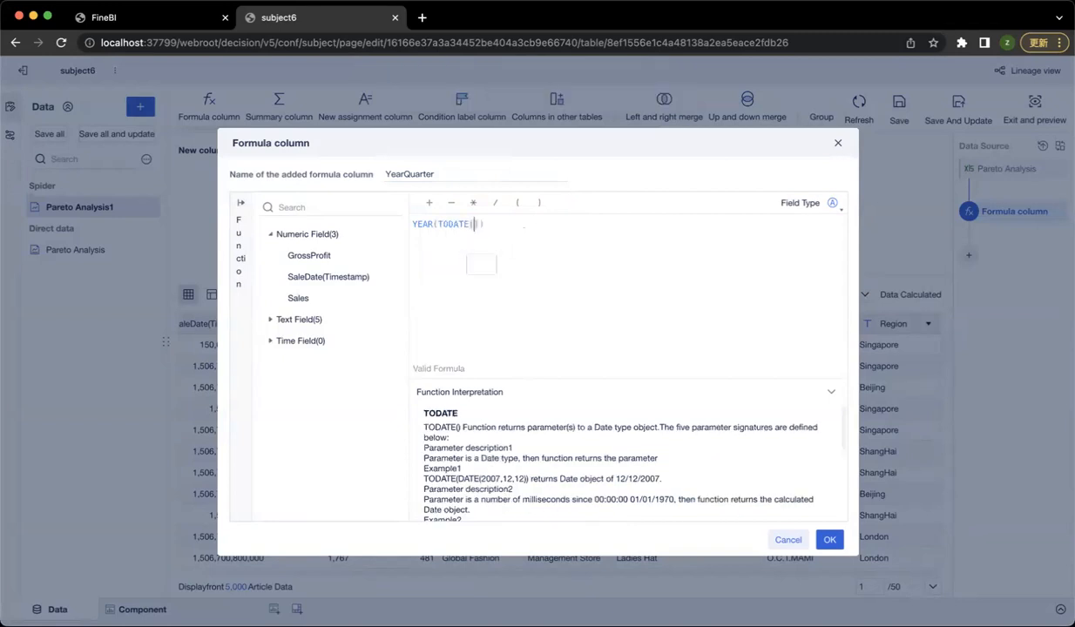
type("sale")
key("Return")
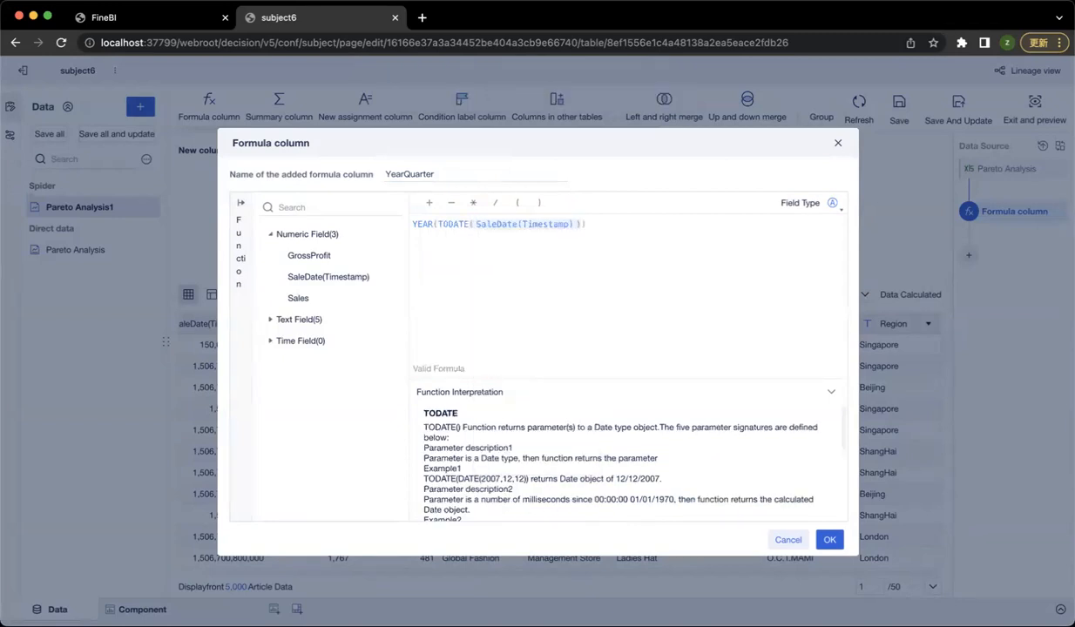
Append +"Q" to the YearQuarter formula after the YEAR expression
type("+\"\"")
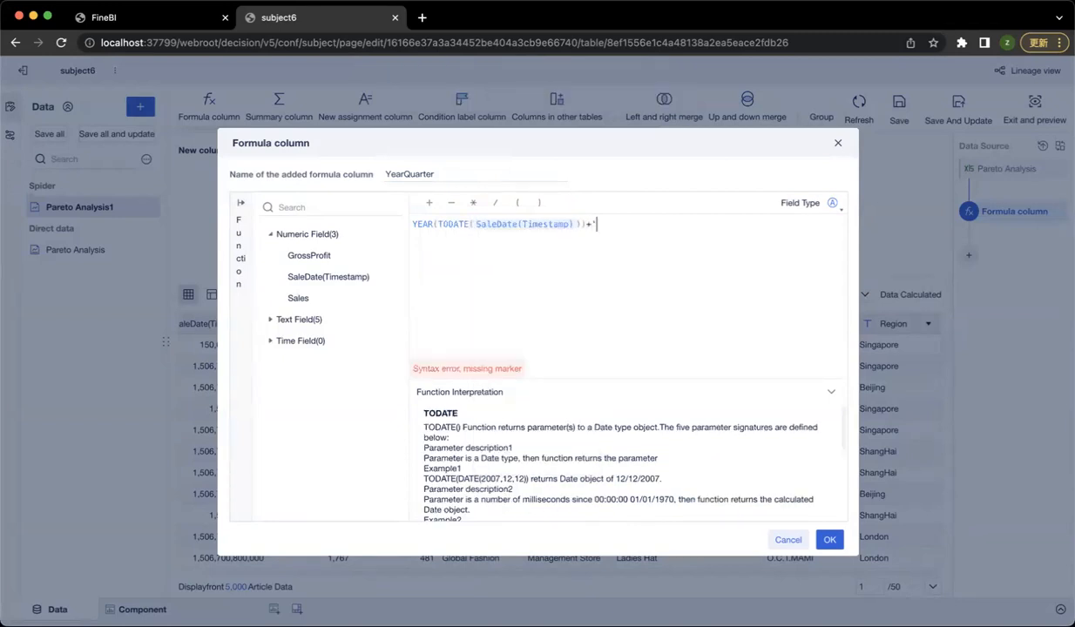
key("BackSpace")
key("BackSpace")
type("\"\"Q")
key("Right")
key("BackSpace")
key("BackSpace")
type("Q\"")
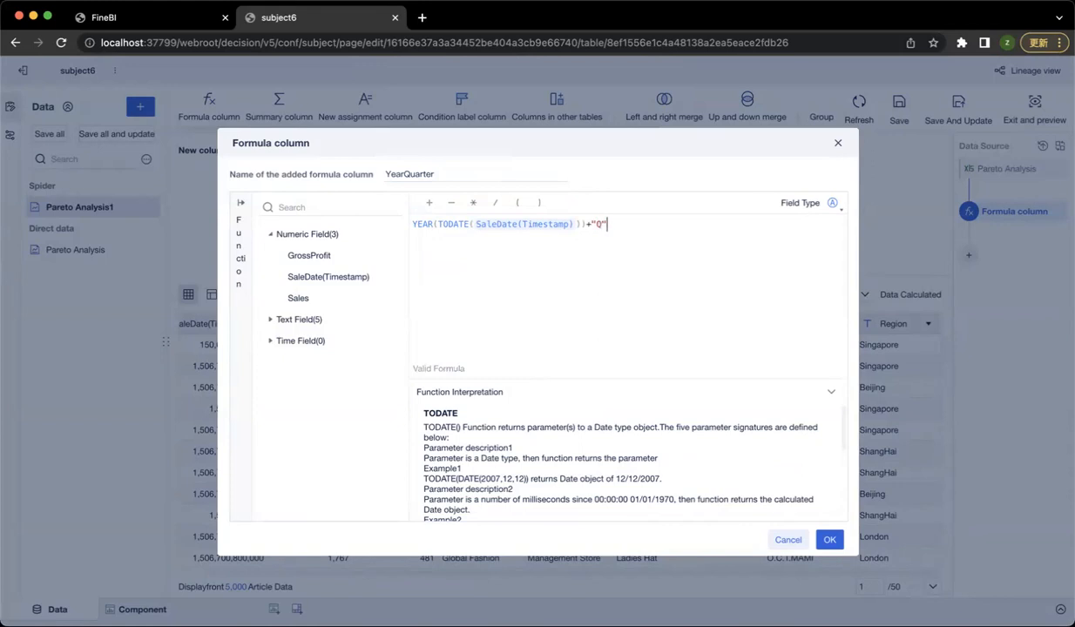
Append +QUARTER(TODATE(SaleDate(Timestamp))) to the YearQuarter formula, accept the column and check its values
type("+ ")
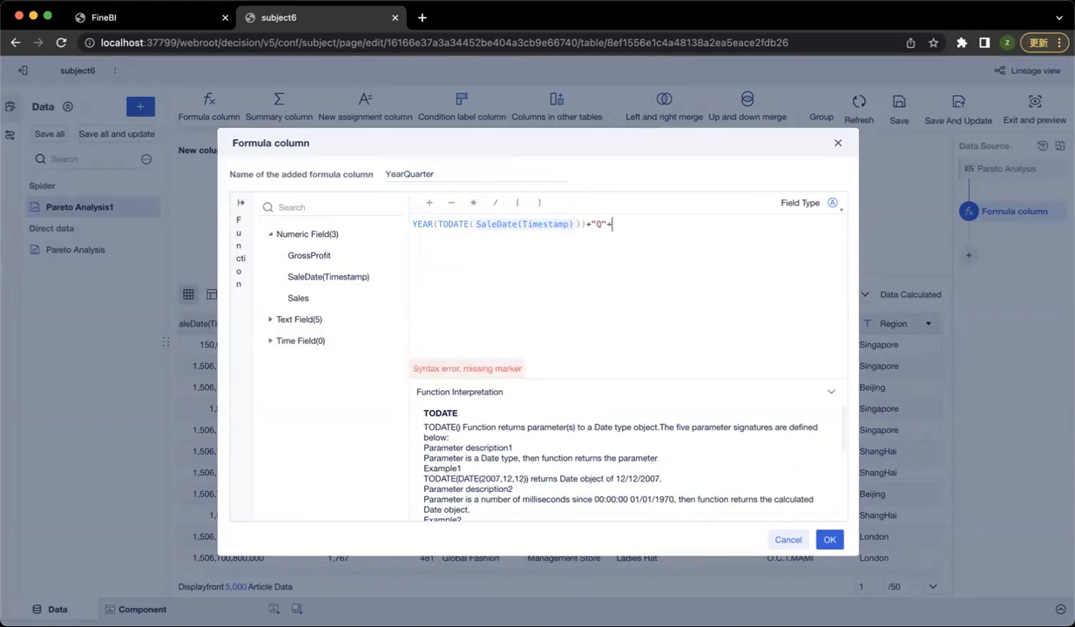
type("qu")
key("Return")
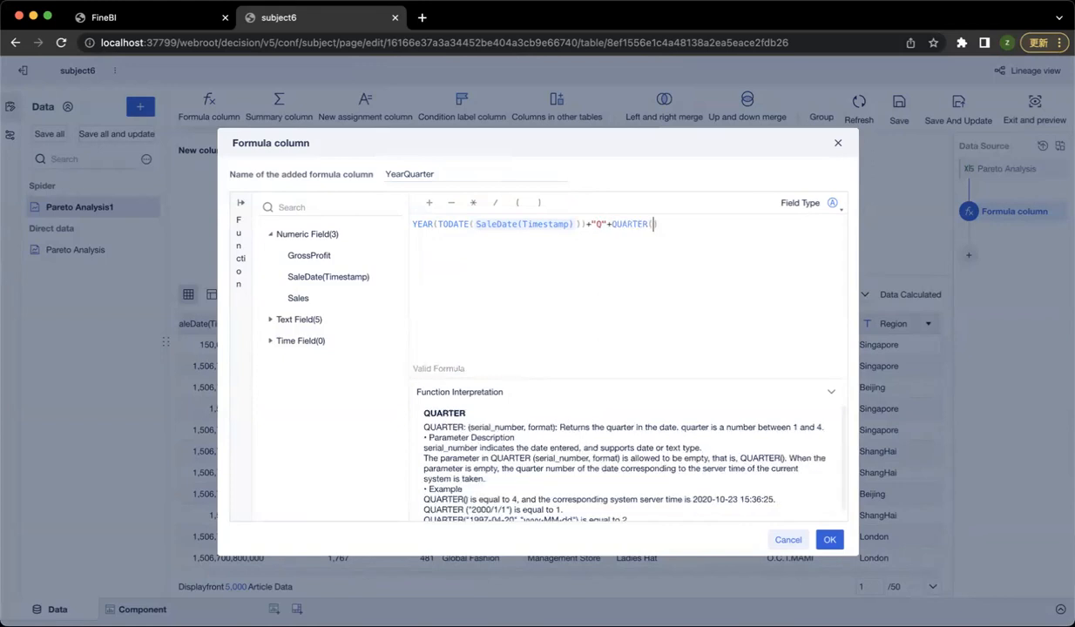
type("toda")
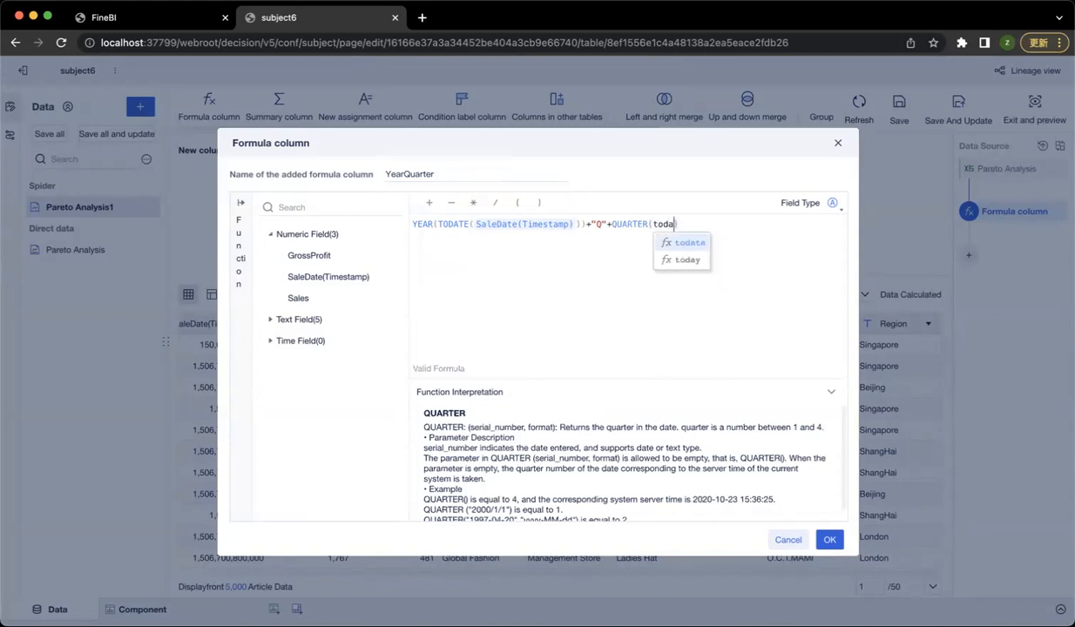
key("Return")
type("sa")
key("Return")
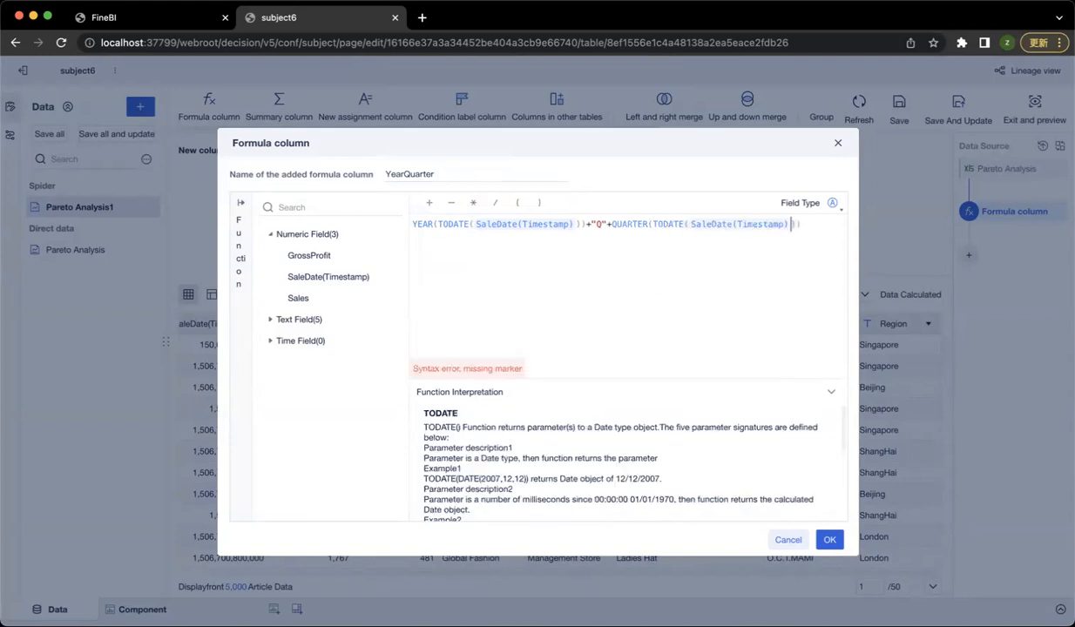
left_click(826, 541)
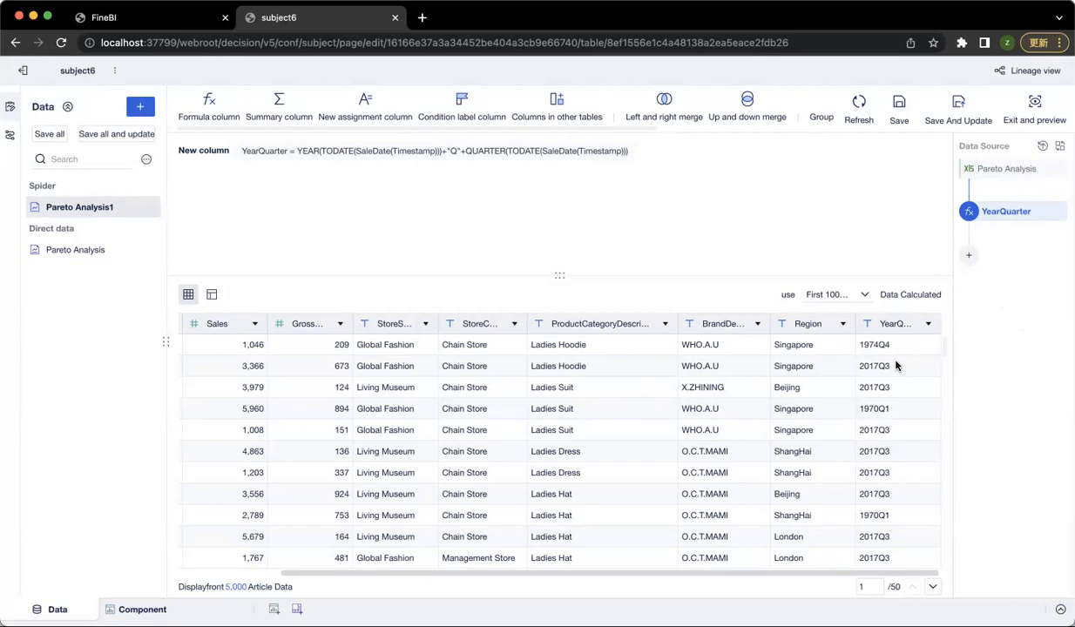
scroll(893, 527, "down", 10)
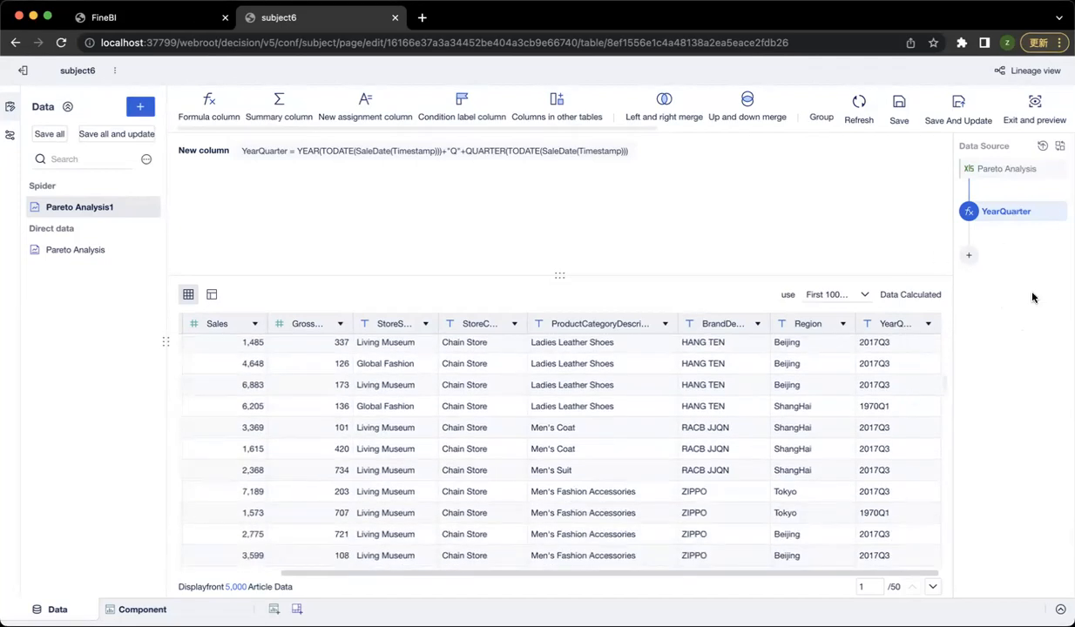
Add a Field Settings step and move the YearQuarter column directly after SaleDate(Timestamp)
left_click(969, 256)
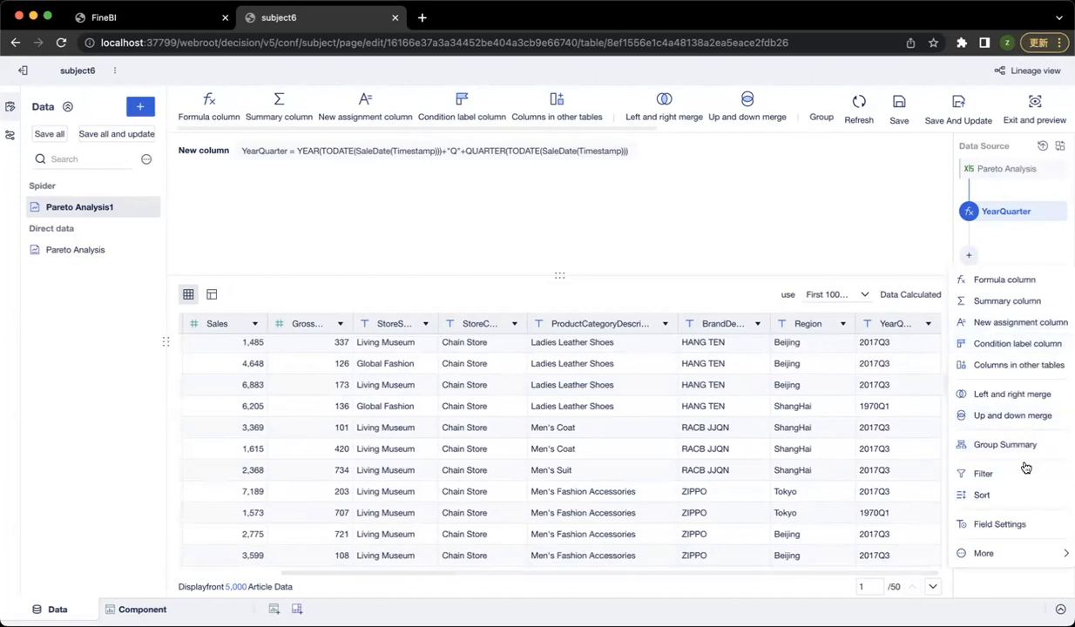
left_click(1001, 525)
left_click_drag(884, 324, 330, 308)
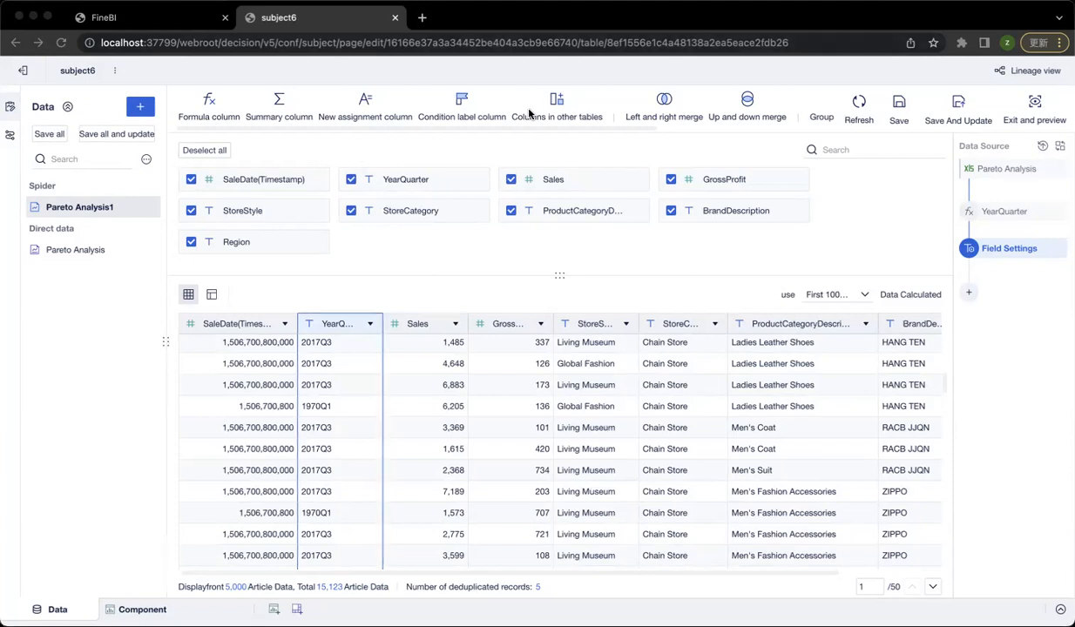
left_click(269, 131)
Add a Group Summary step that groups by YearQuarter and ProductCategoryDescription and sums Sales
left_click(963, 299)
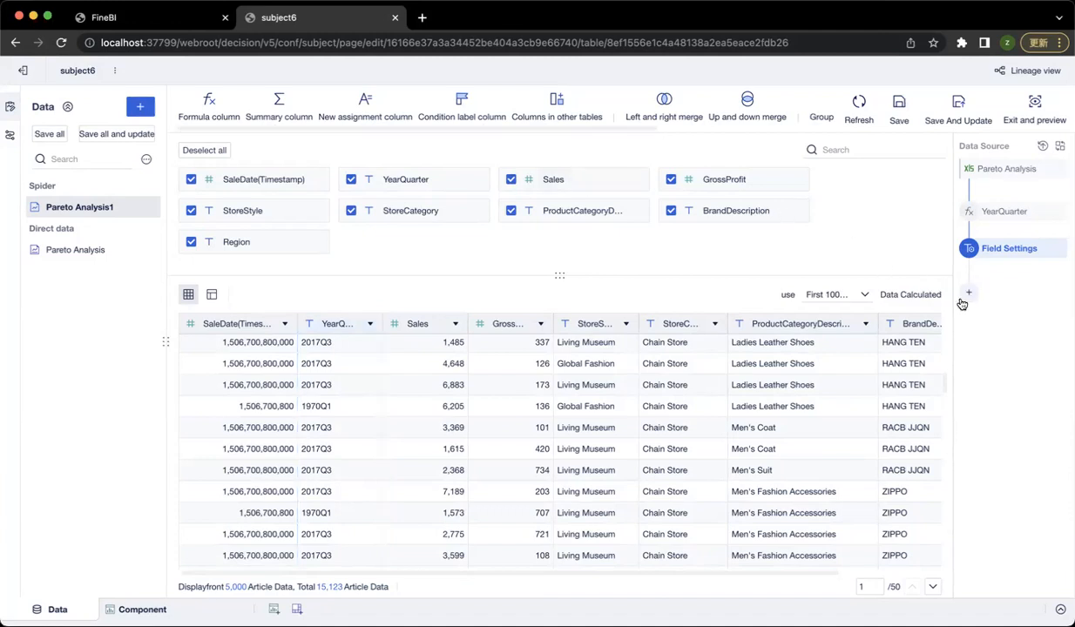
left_click(970, 297)
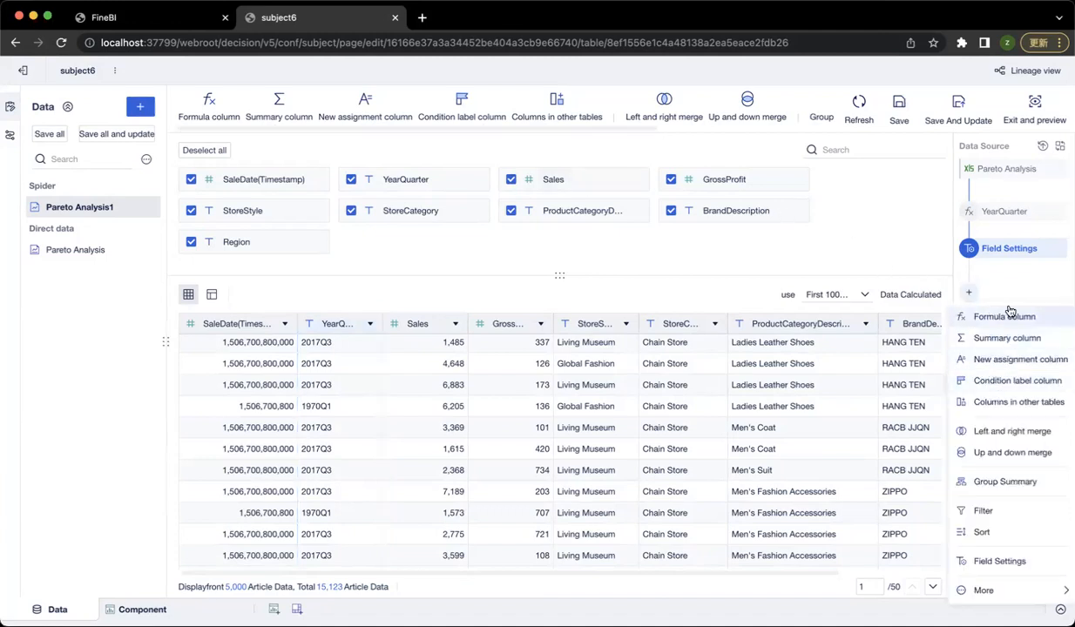
left_click(1011, 480)
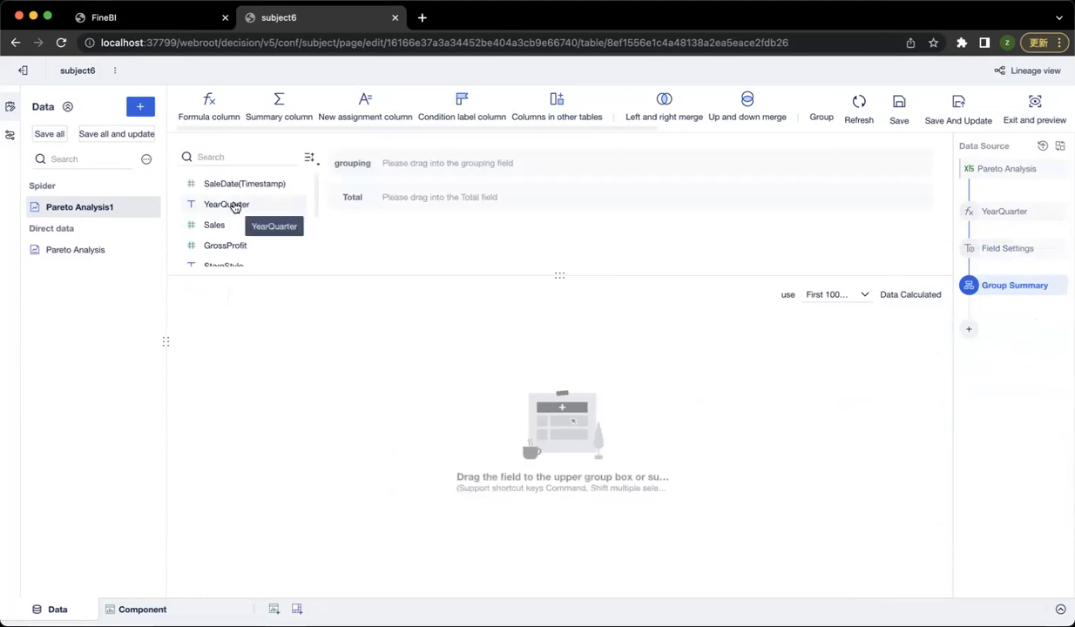
left_click_drag(235, 208, 440, 163)
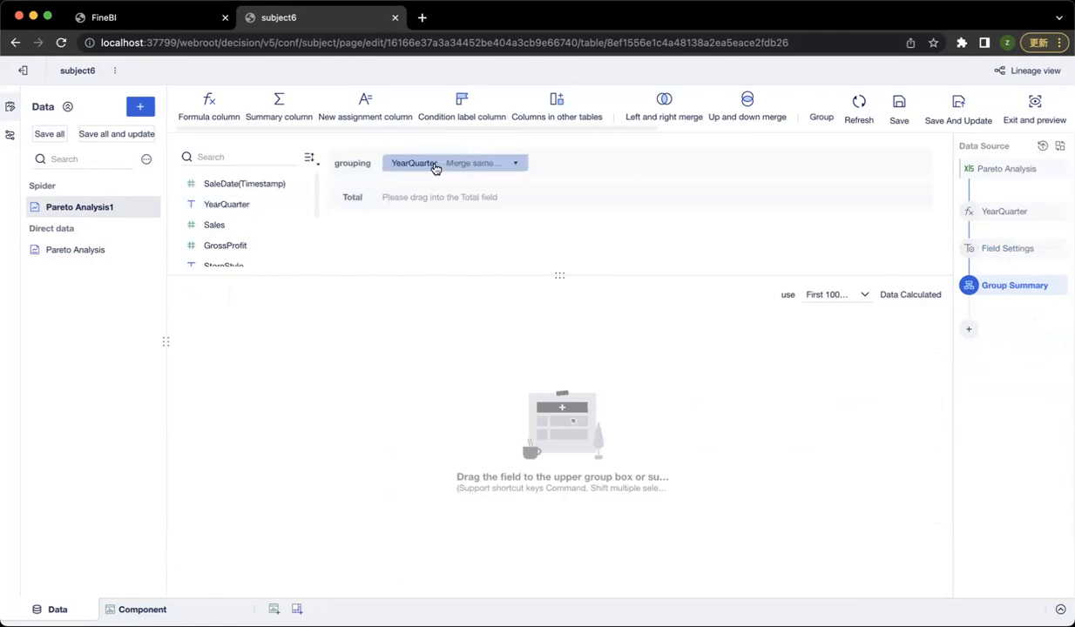
scroll(261, 222, "down", 3)
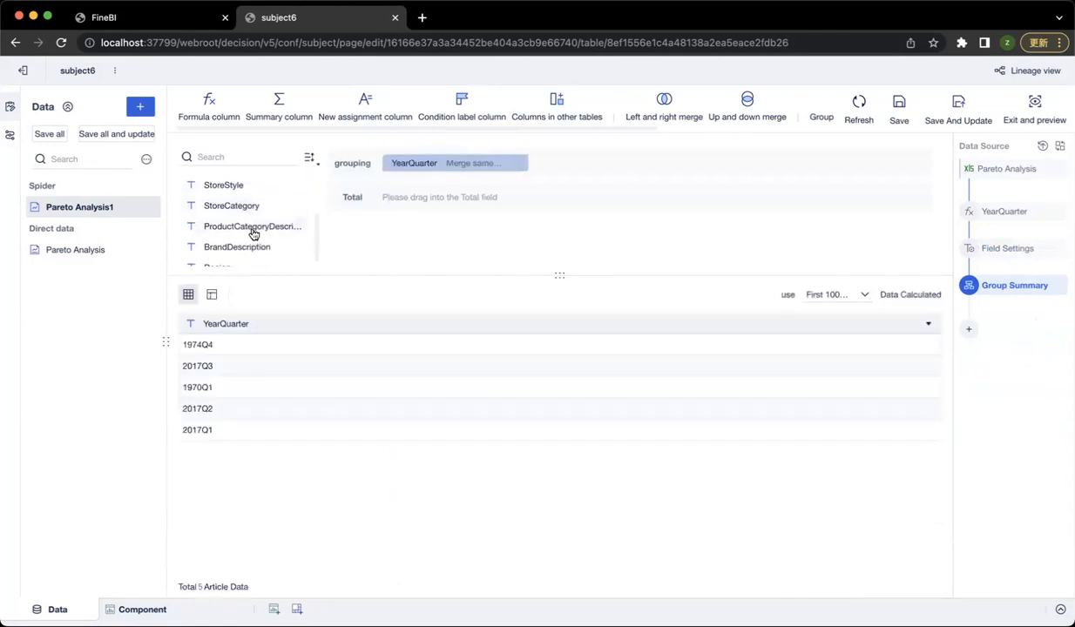
left_click_drag(218, 230, 601, 167)
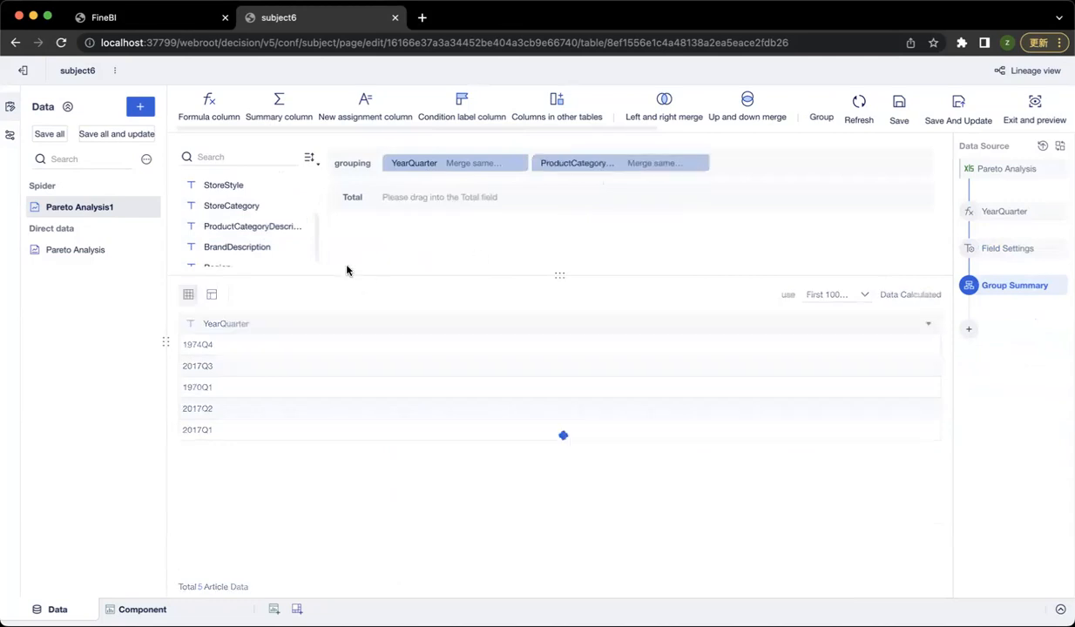
scroll(262, 244, "up", 3)
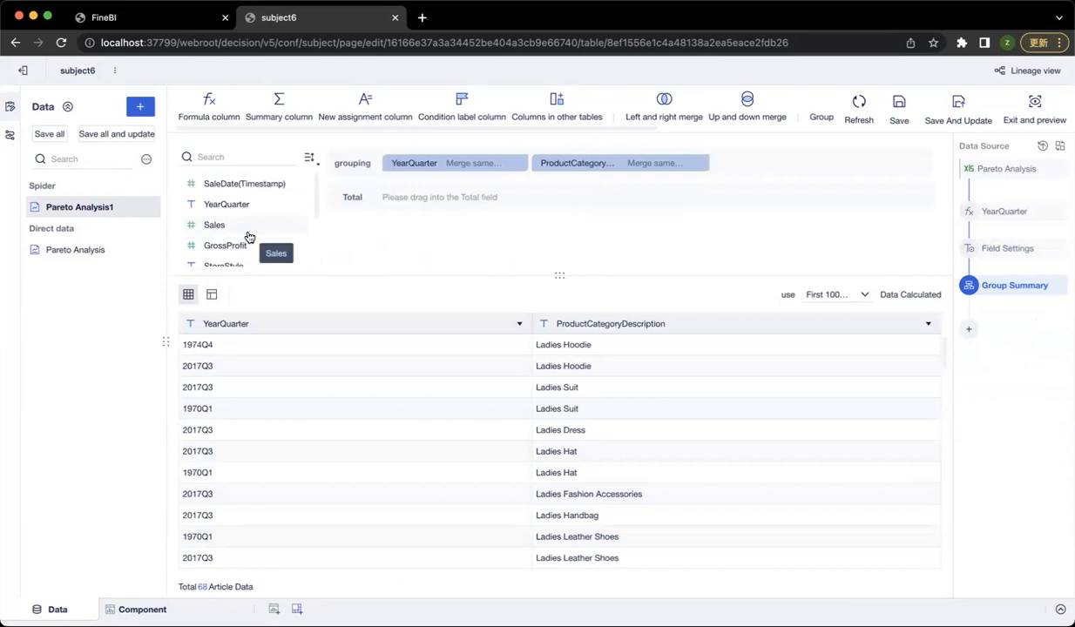
left_click_drag(245, 232, 427, 200)
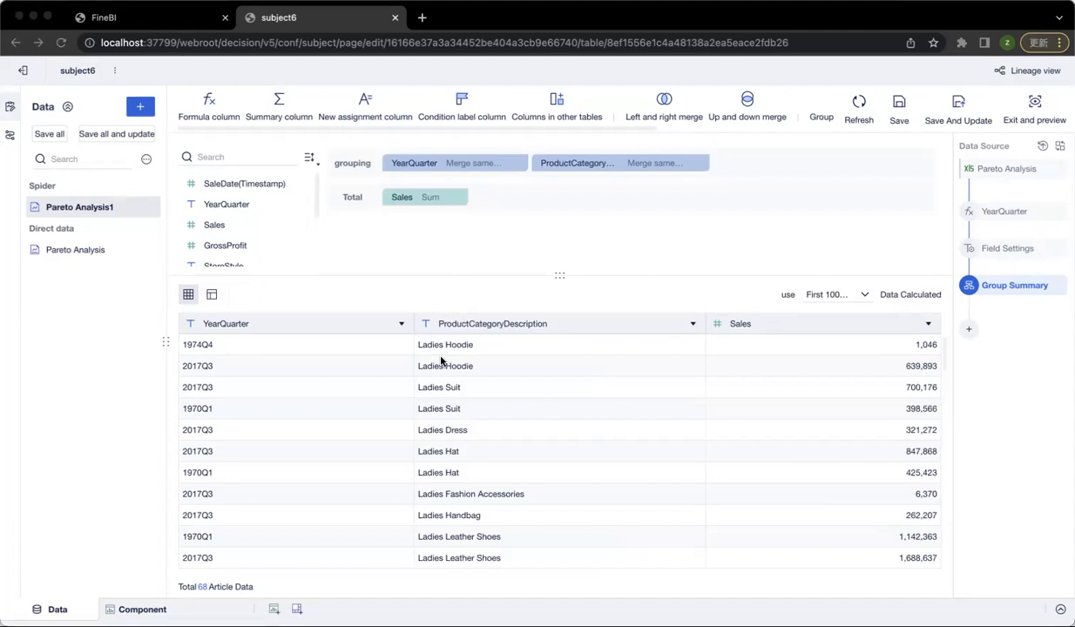
Add a Sort step with YearQuarter ascending as the first criterion and Sales descending as the second
left_click(970, 334)
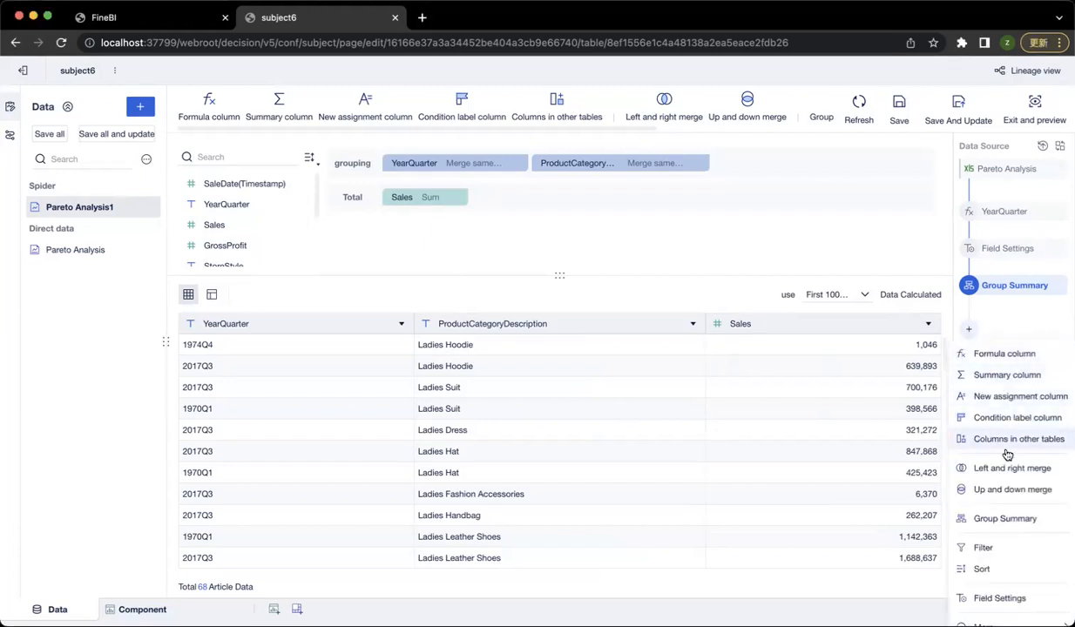
left_click(1002, 571)
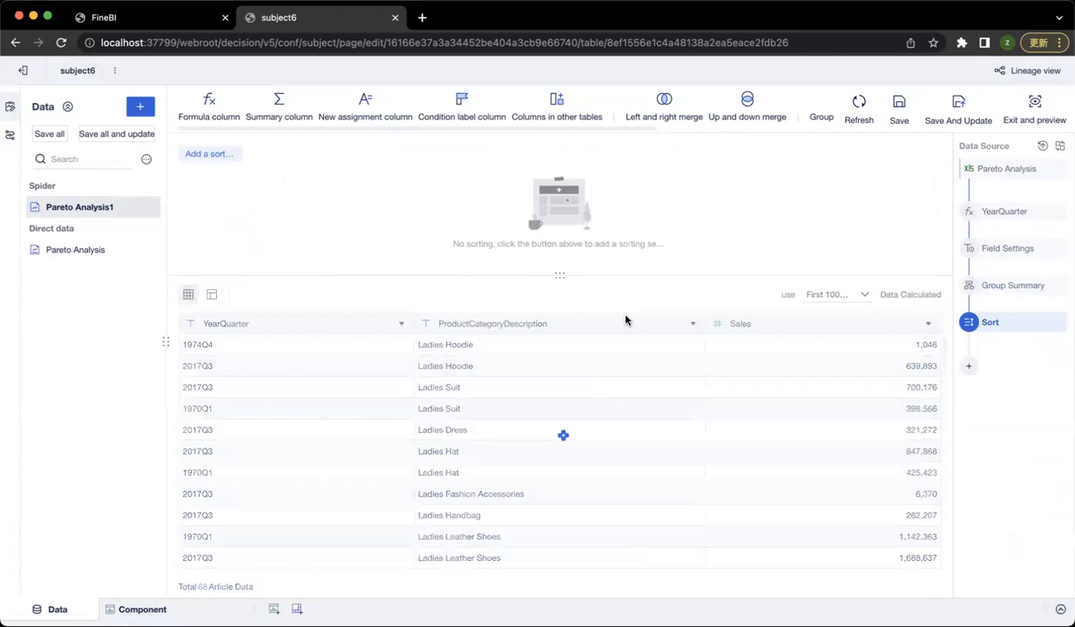
left_click(225, 156)
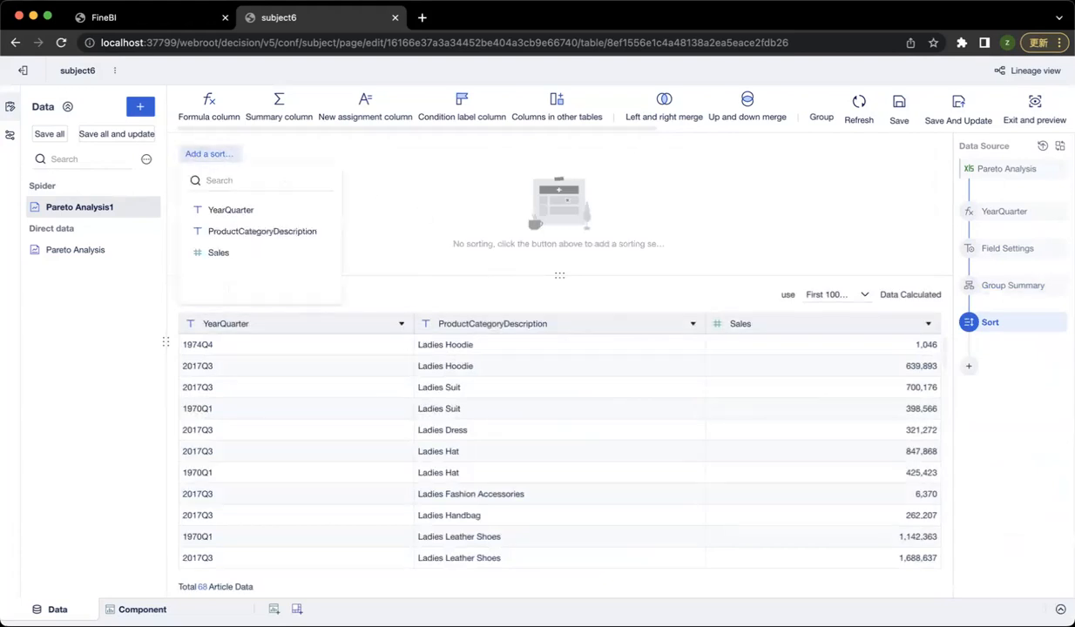
left_click(234, 209)
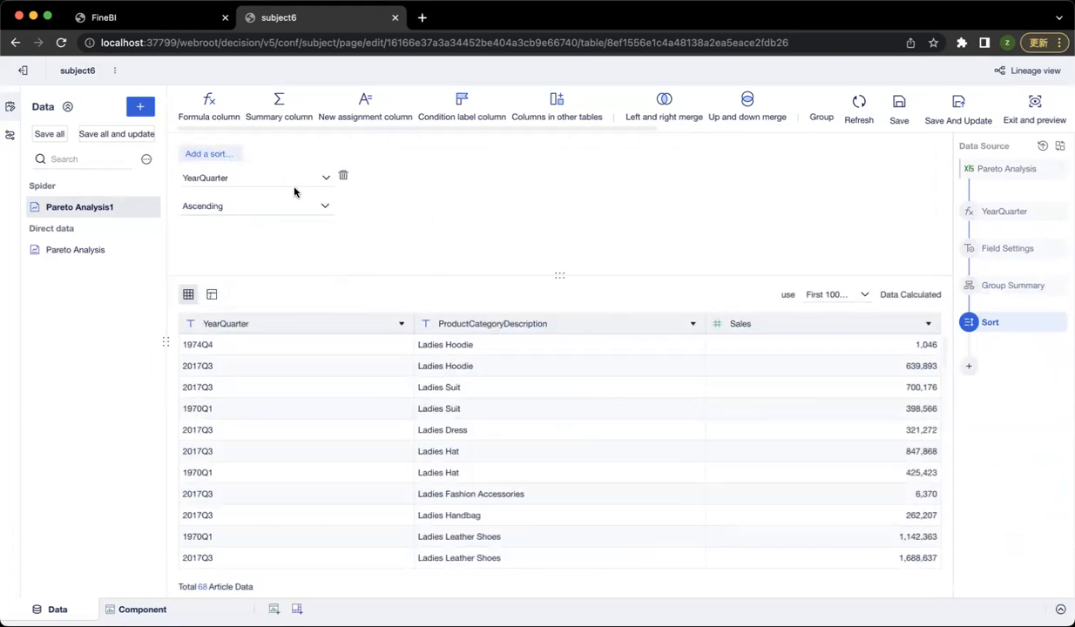
left_click(224, 156)
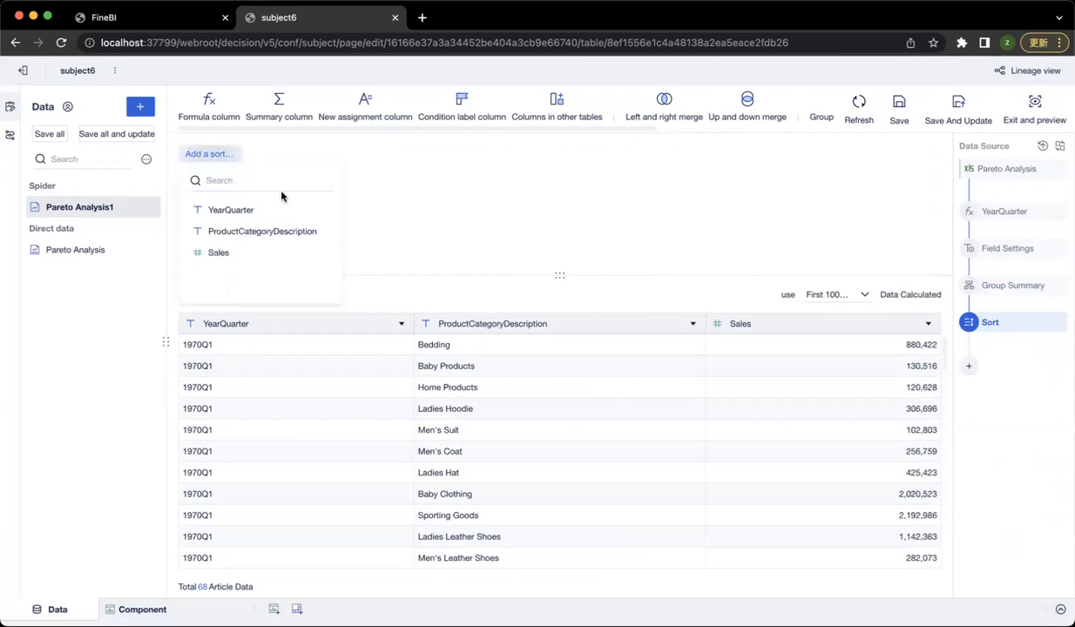
left_click(244, 253)
left_click(485, 204)
left_click(435, 249)
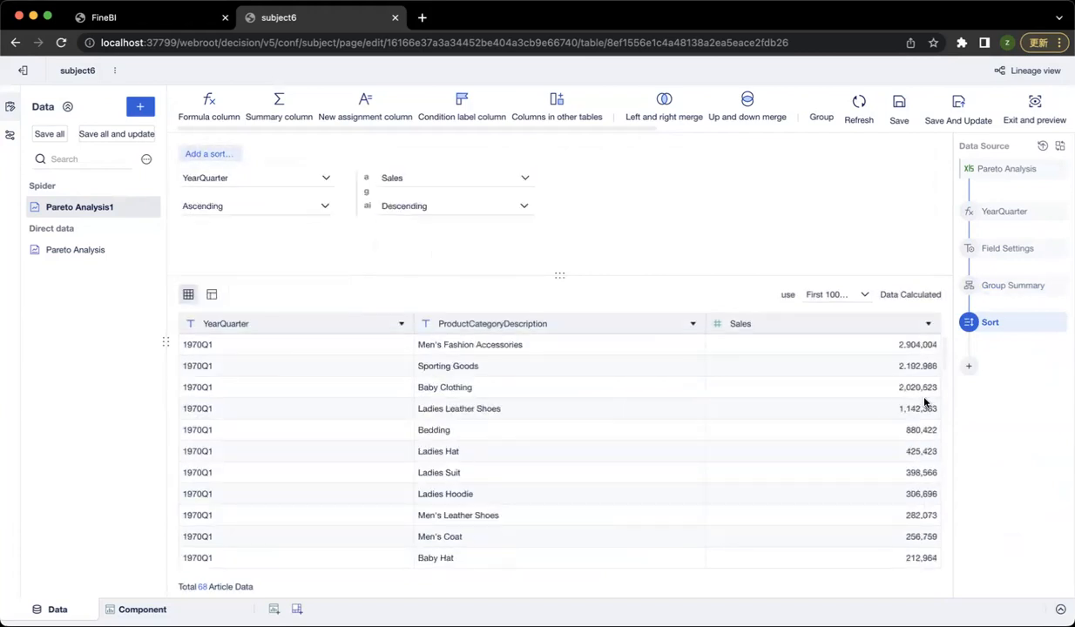
Examine the sorted rows to check the quarter order and the descending Sales within each quarter
scroll(275, 492, "down", 3)
scroll(271, 484, "down", 5)
scroll(862, 506, "up", 8)
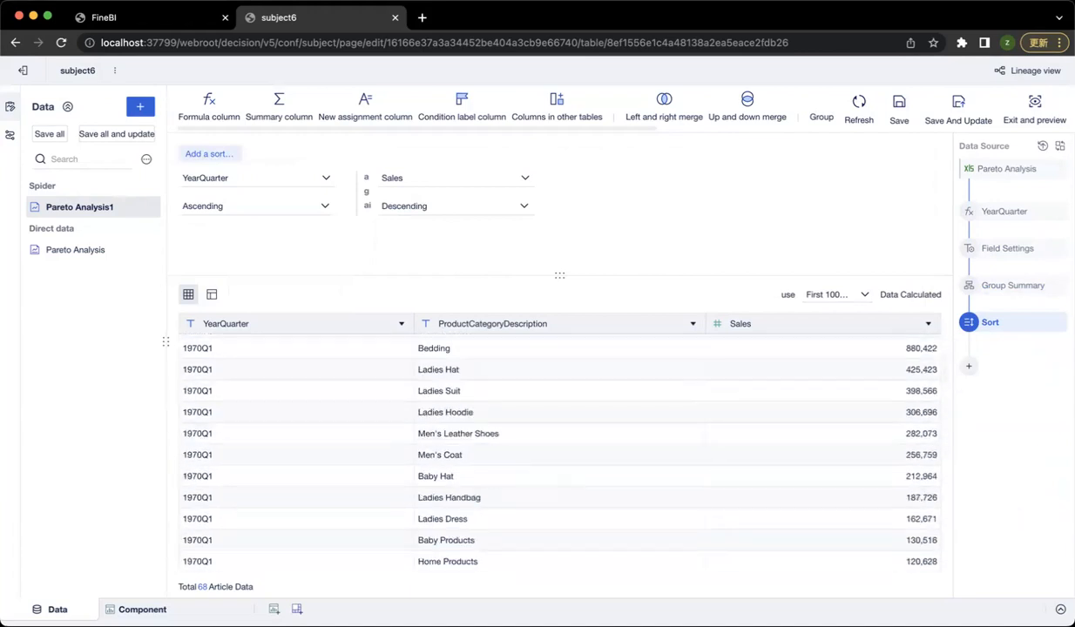
scroll(805, 504, "up", 3)
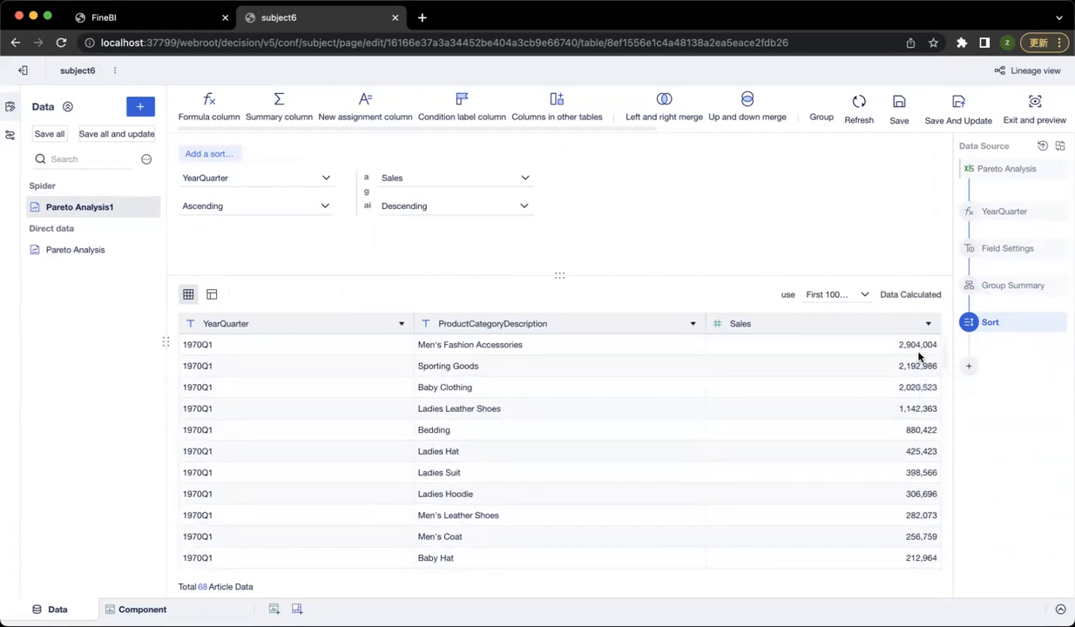
scroll(915, 344, "down", 15)
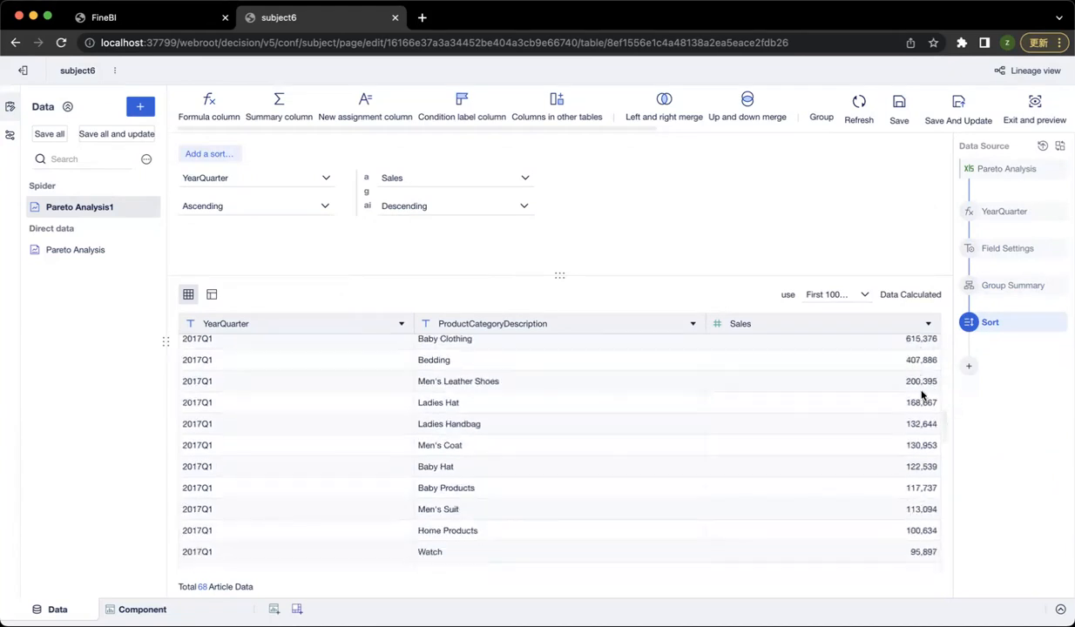
scroll(923, 383, "up", 15)
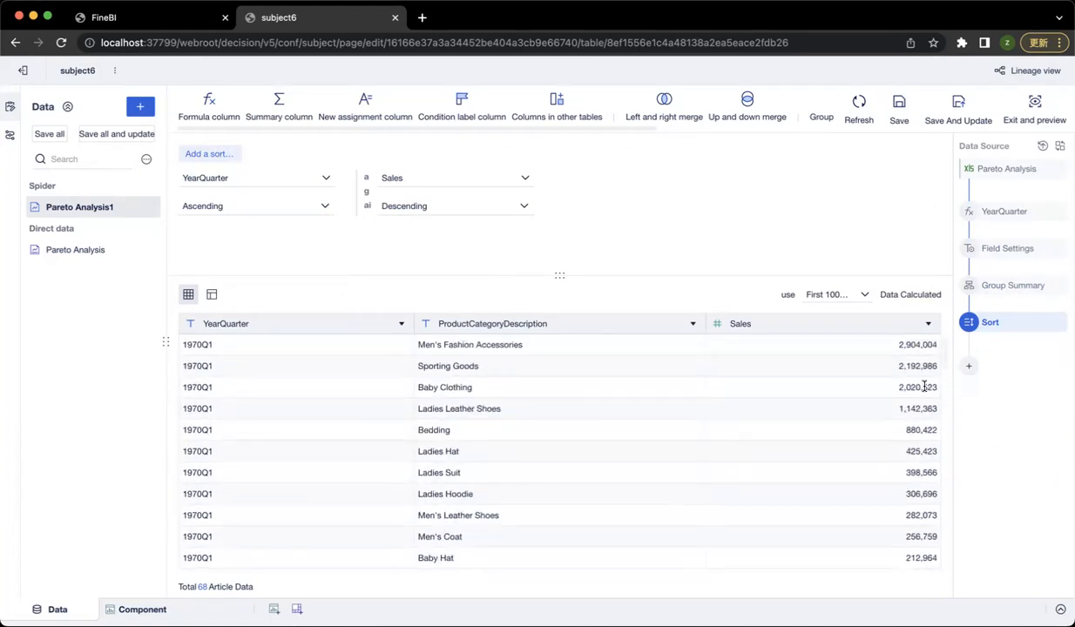
Add a formula column step after the Sort step and name the column Sales(k)
left_click(969, 371)
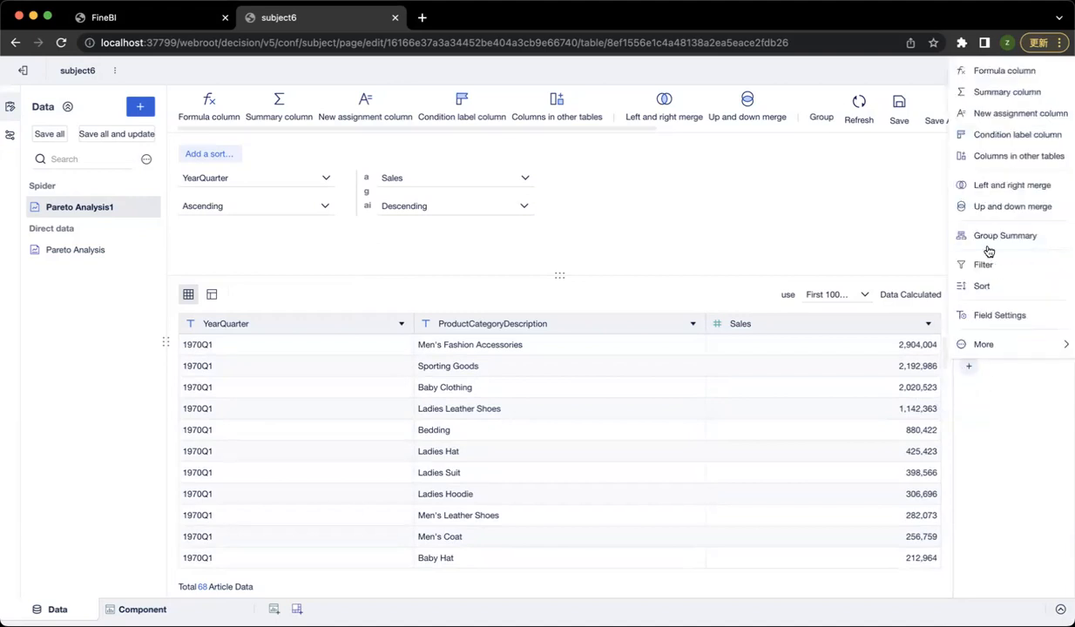
left_click(991, 74)
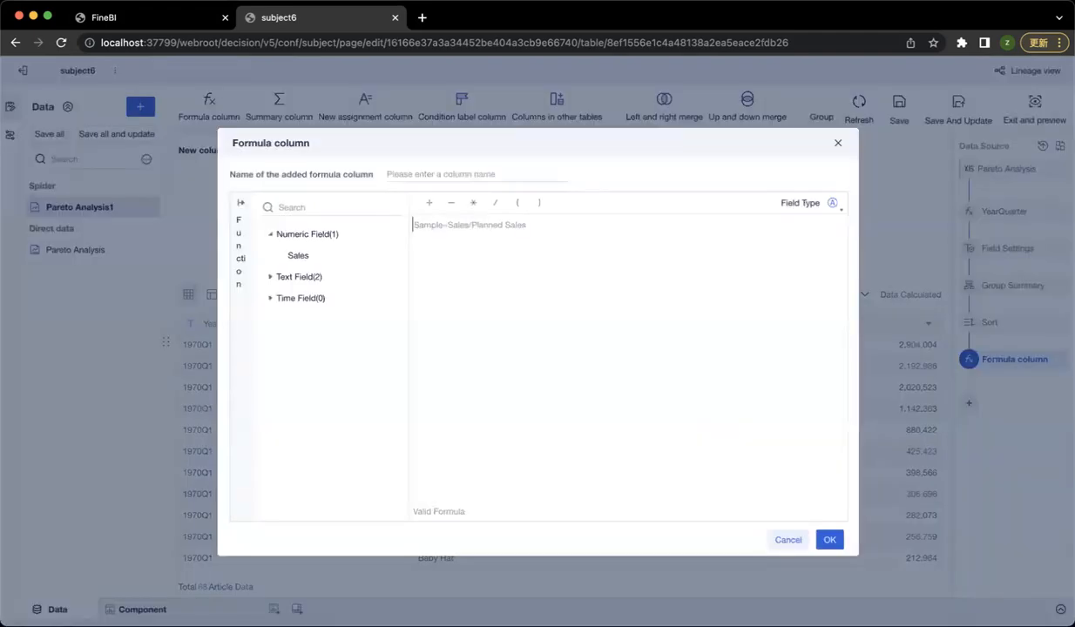
left_click(456, 174)
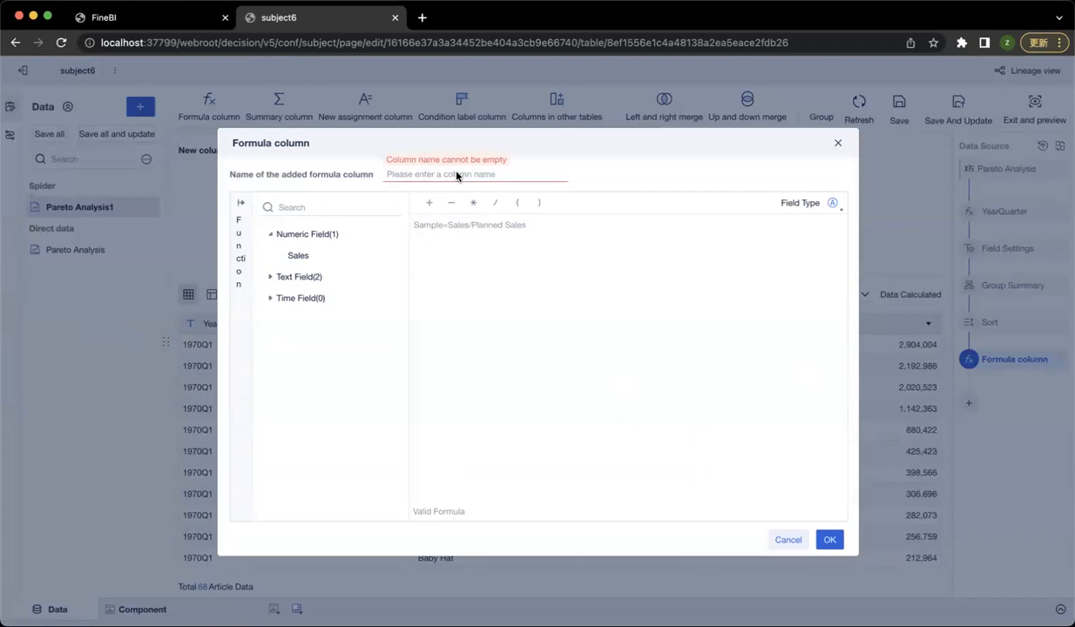
type("sa")
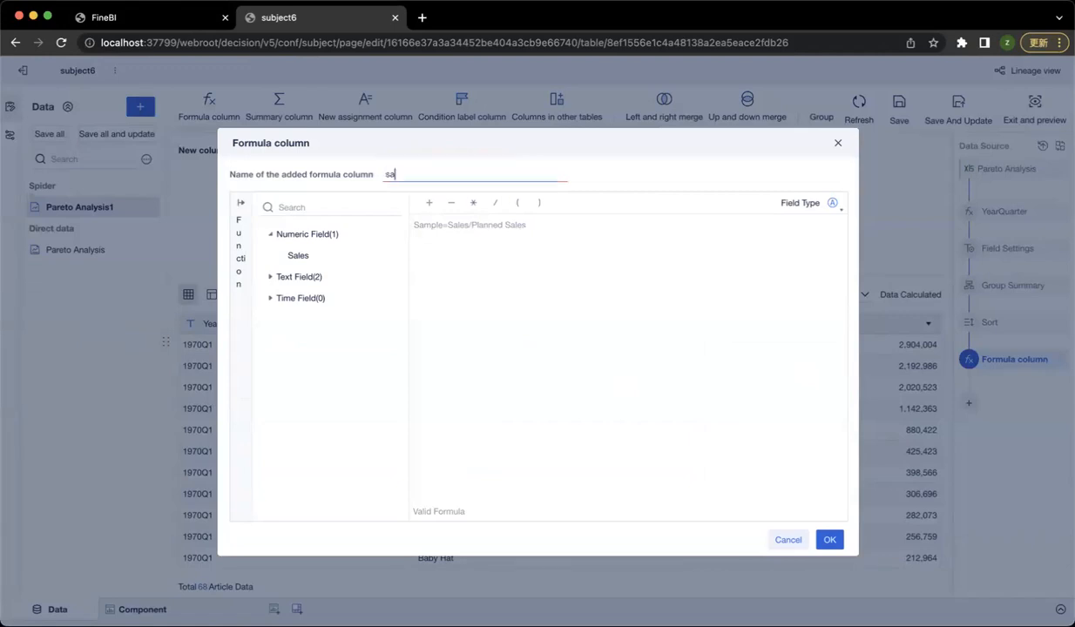
type("leS")
type("s()")
type("k")
Set the Sales(k) formula to Sales/1000 and accept the column
left_click(449, 241)
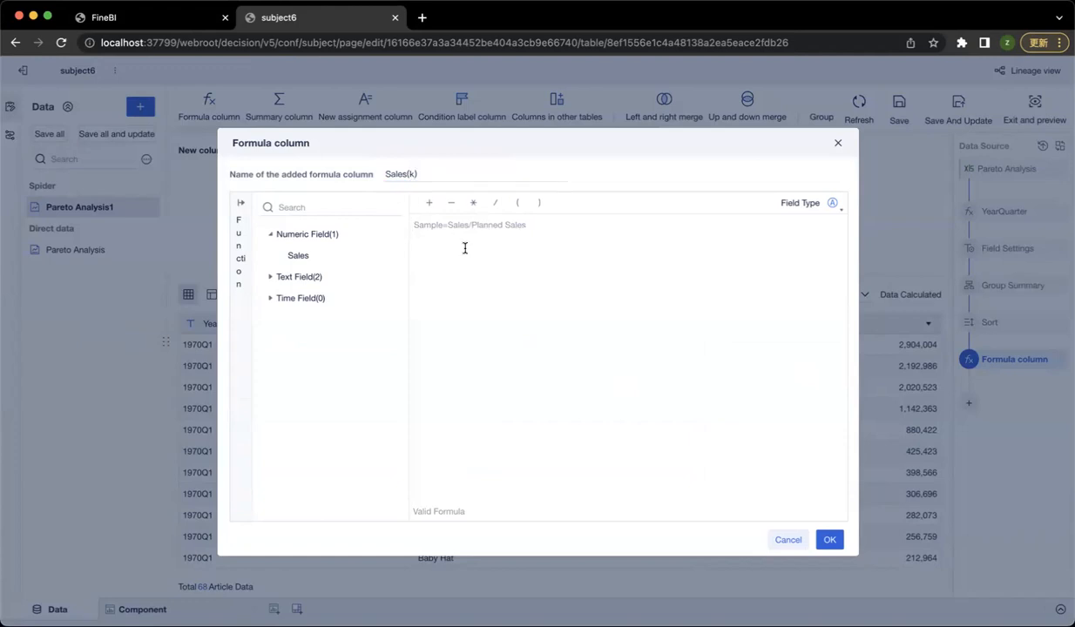
type("Sal")
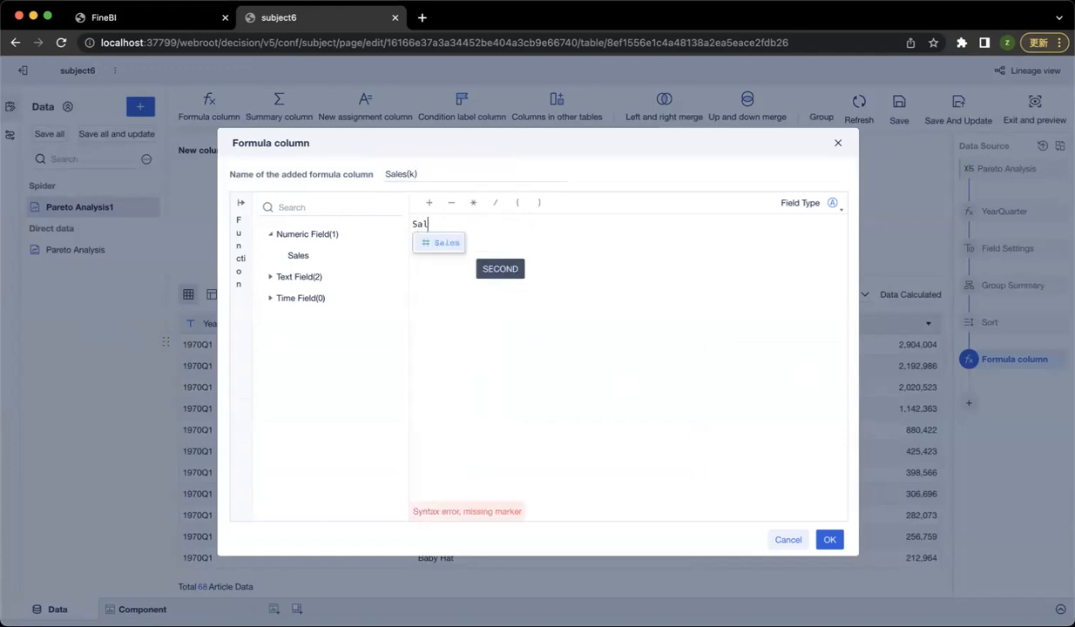
key("Return")
type("/")
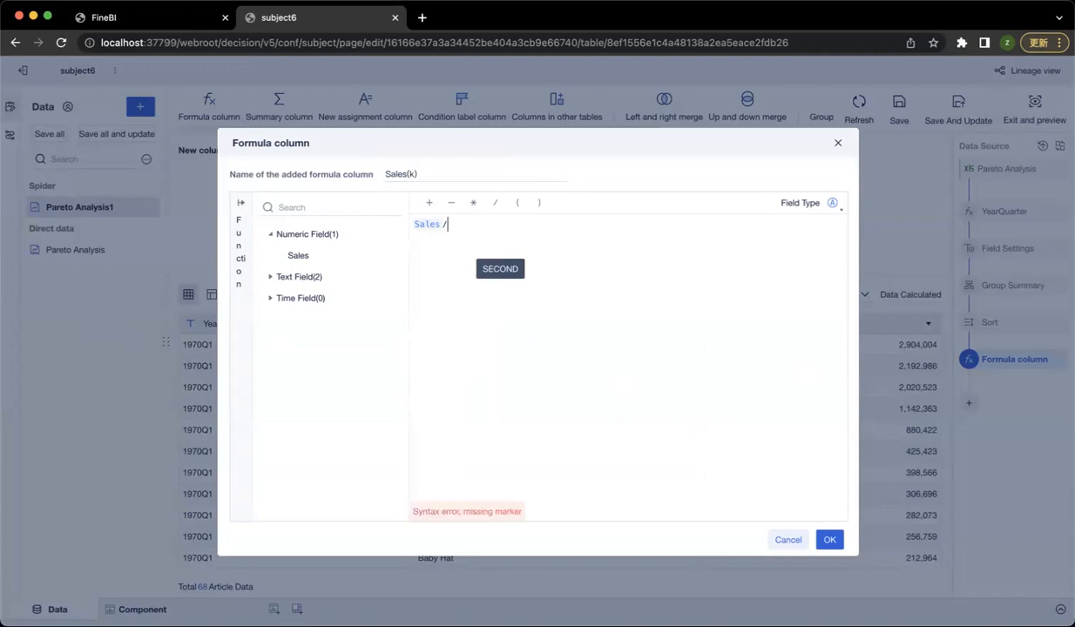
type("1000")
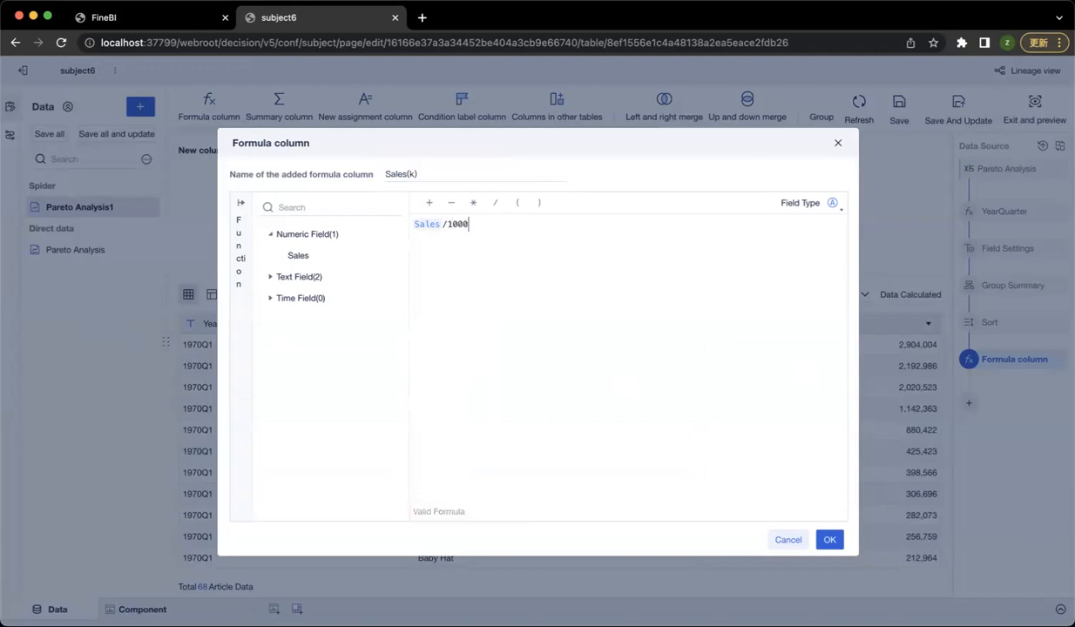
left_click(829, 541)
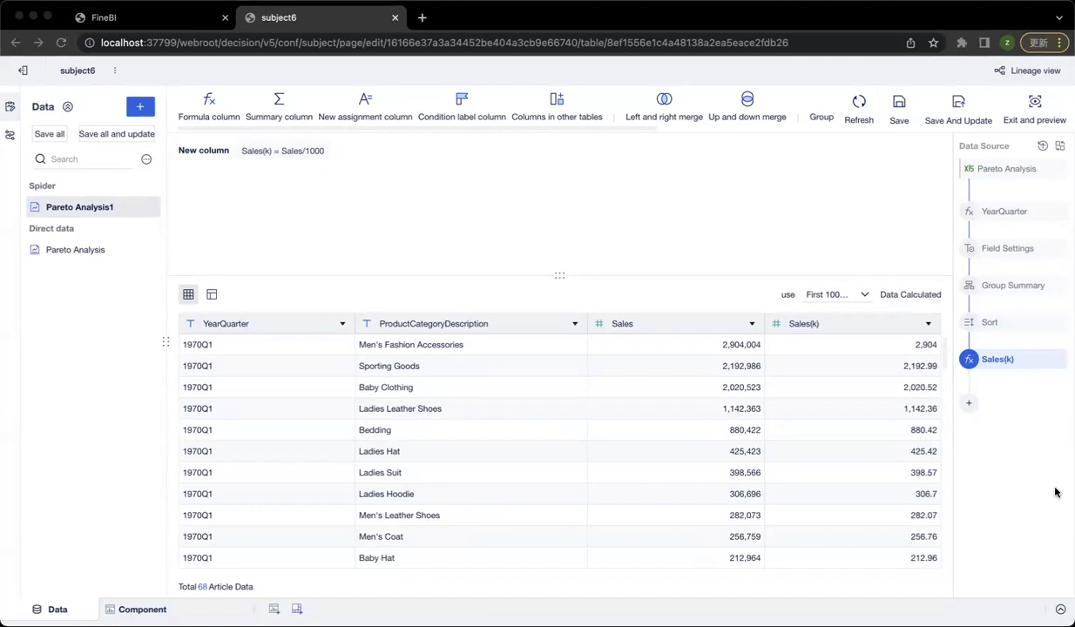
left_click(968, 403)
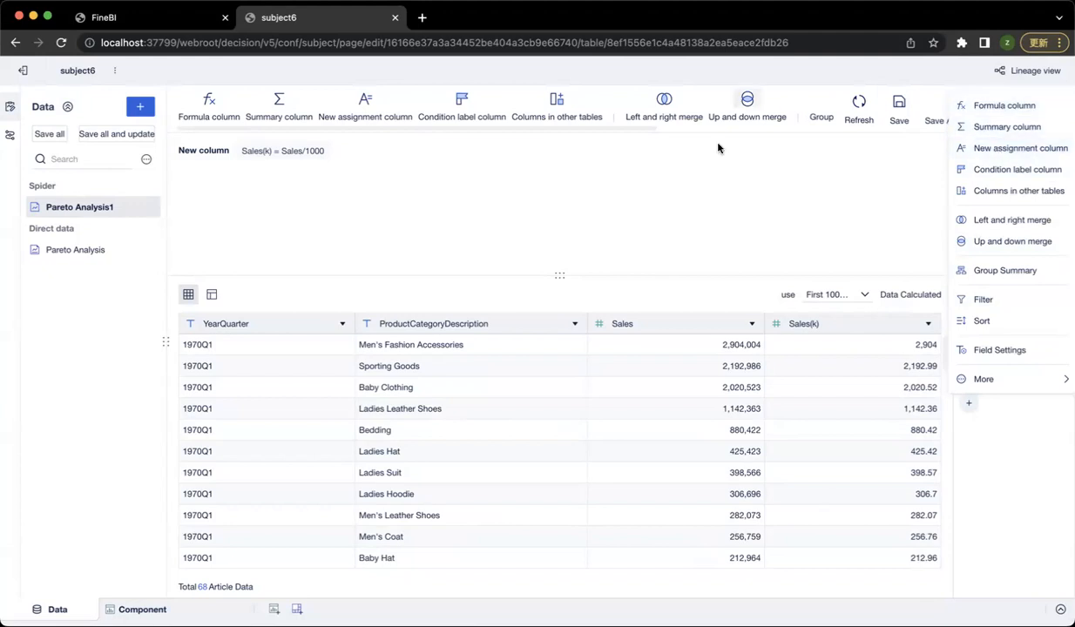
left_click(362, 105)
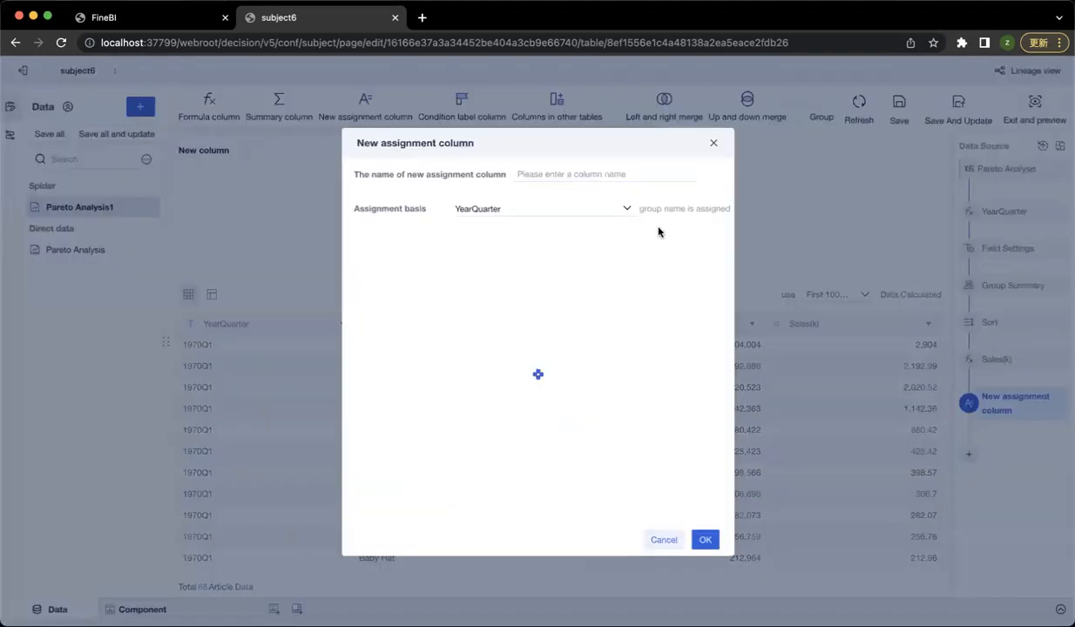
left_click(713, 144)
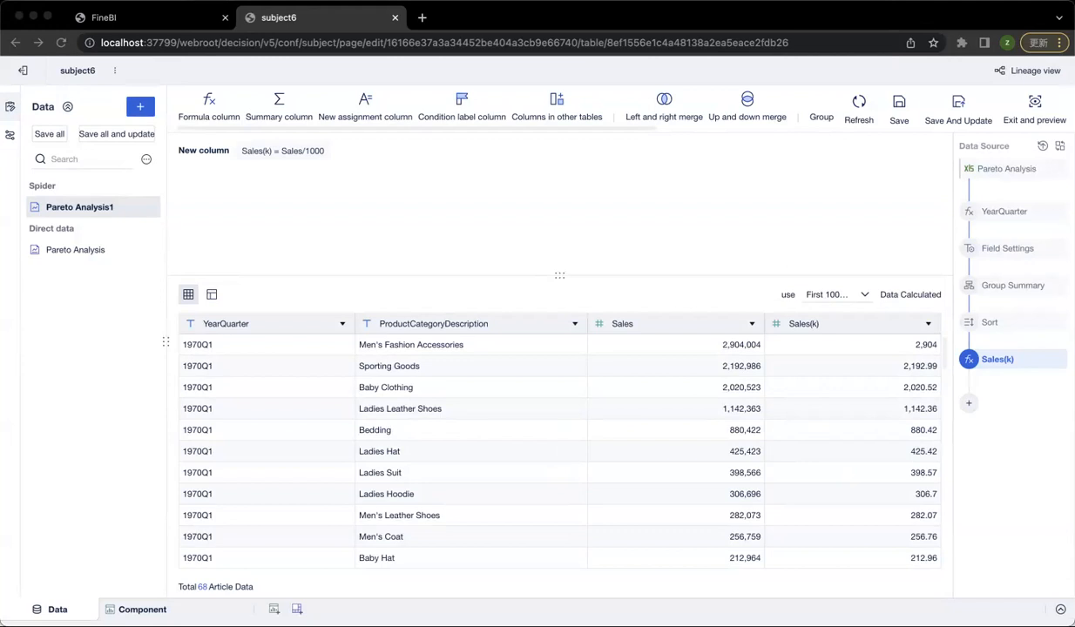
Add a summary column named CumulativeSales and group it by YearQuarter
left_click(267, 101)
left_click(601, 192)
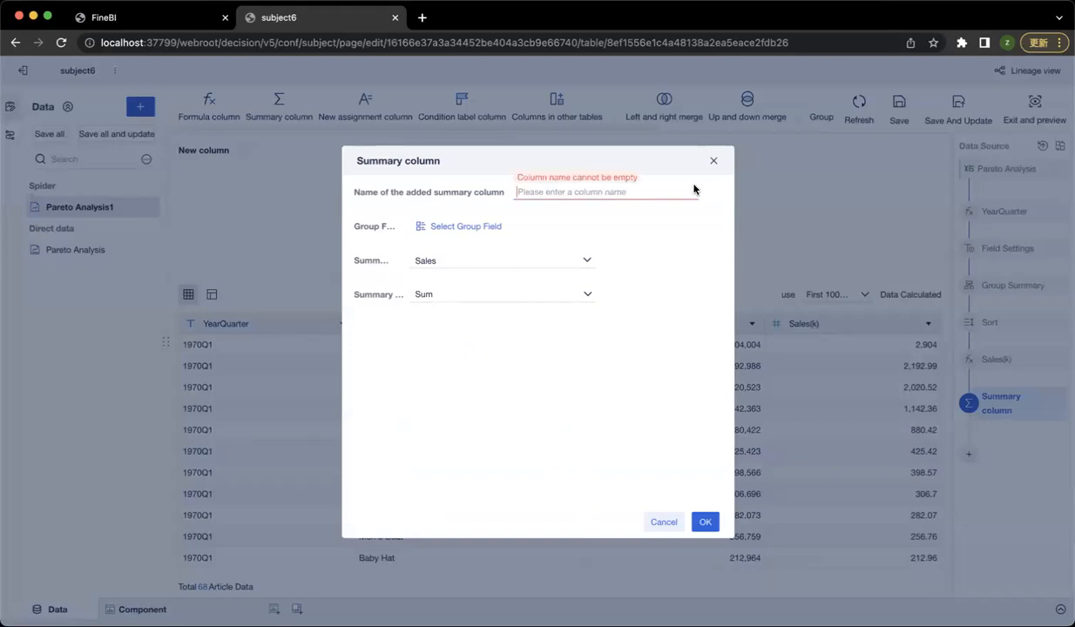
type("Cum")
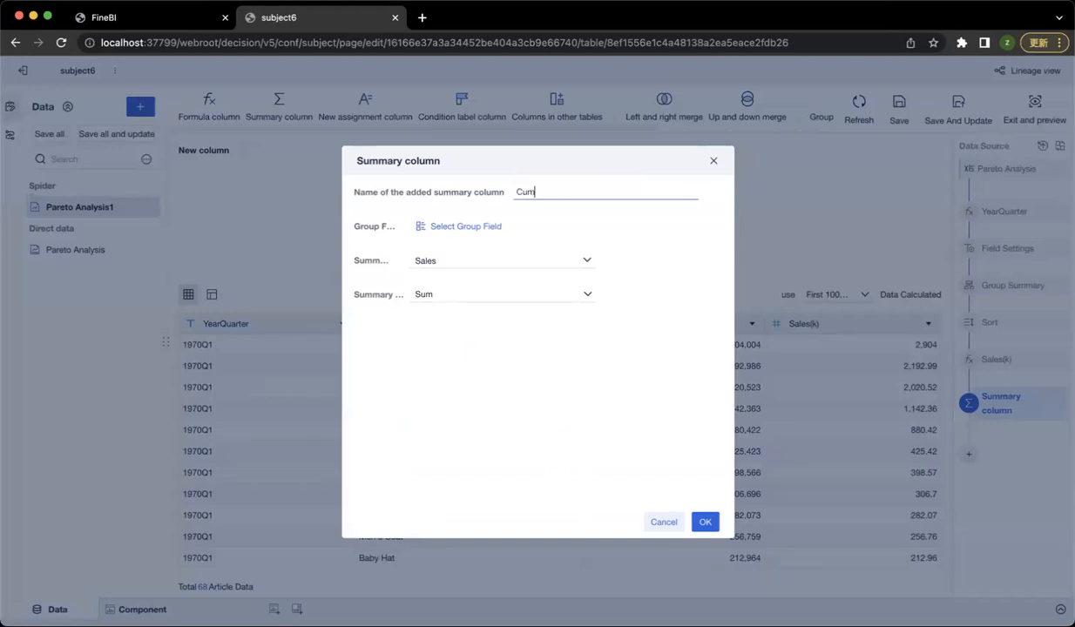
type("ulativeSales")
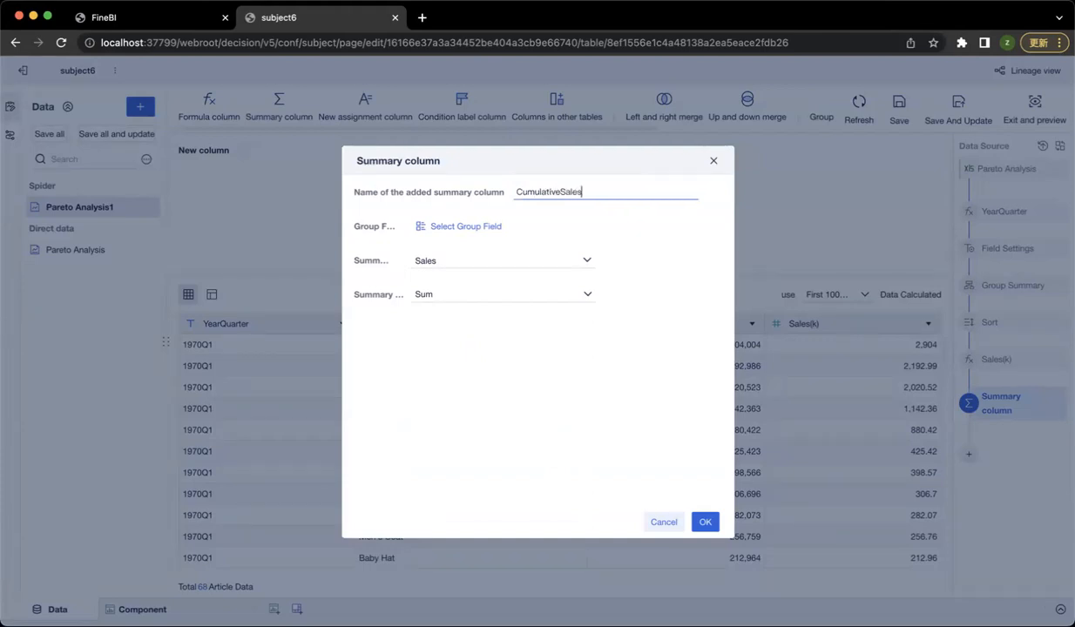
left_click(487, 229)
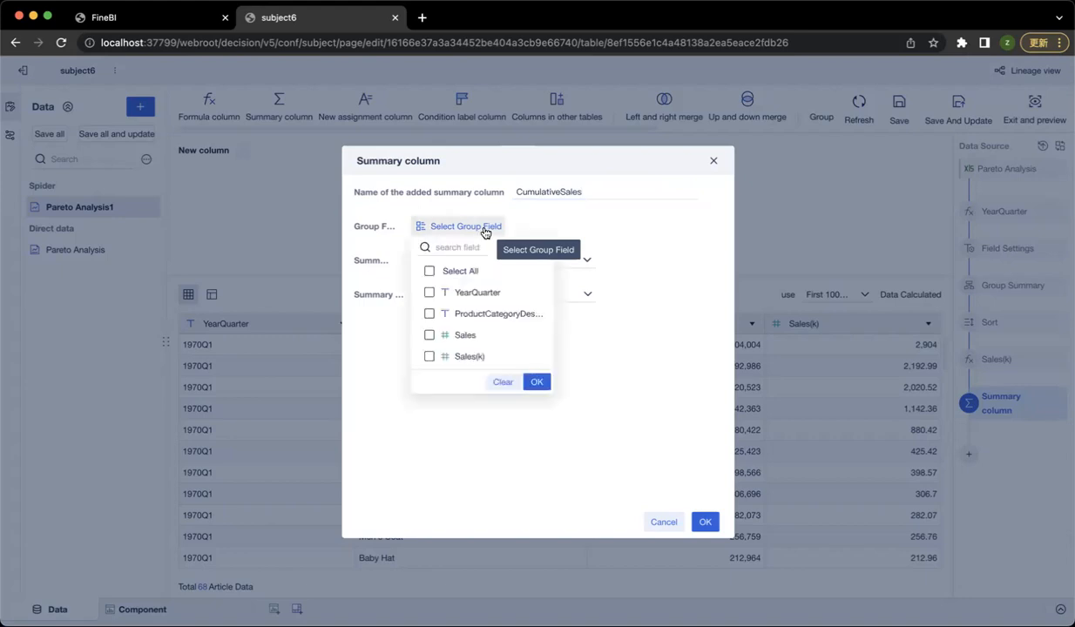
left_click(488, 292)
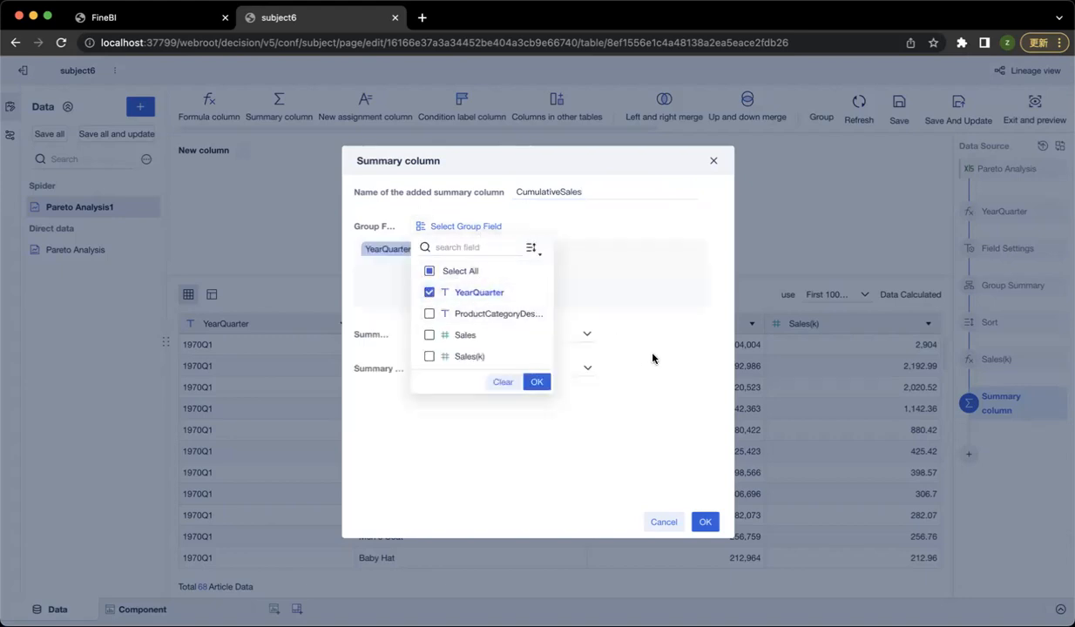
left_click(538, 384)
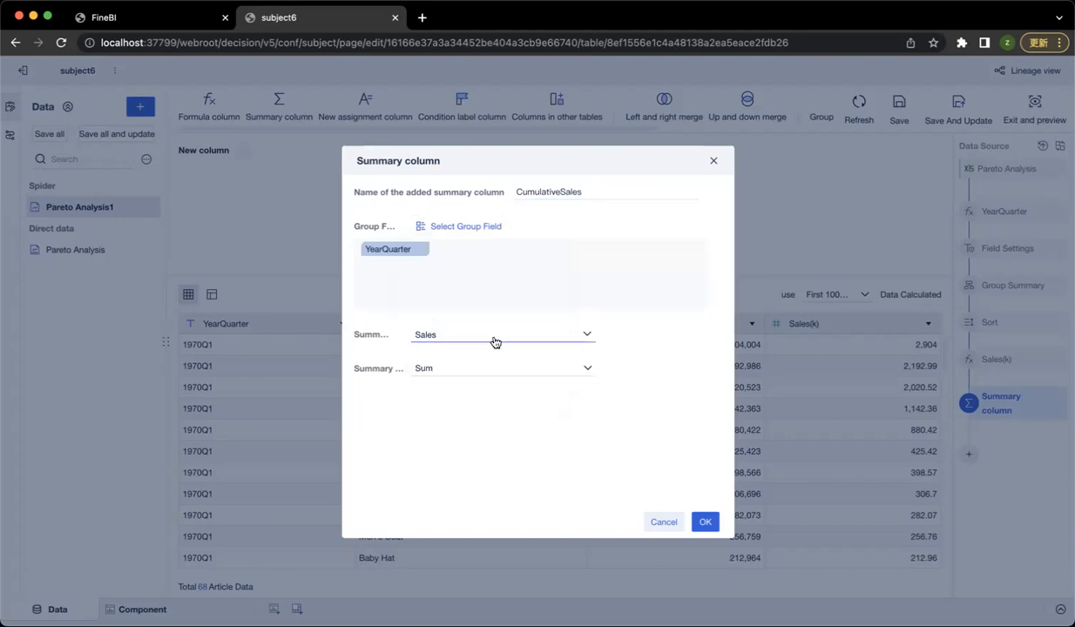
Set the CumulativeSales column to summarise Sales(k) as a cumulative value
left_click(483, 343)
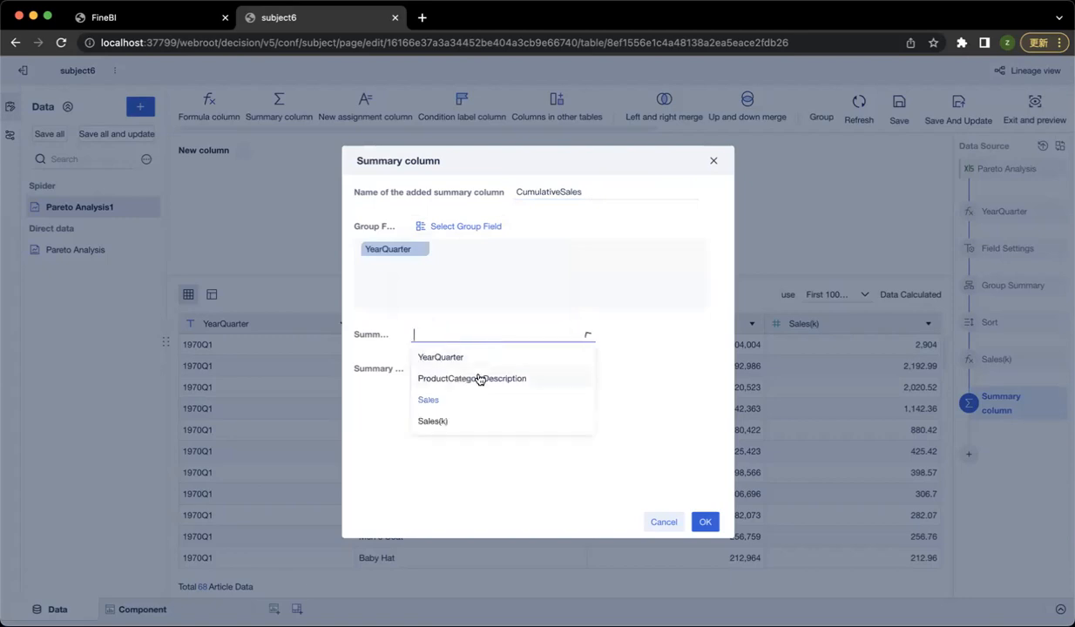
left_click(447, 424)
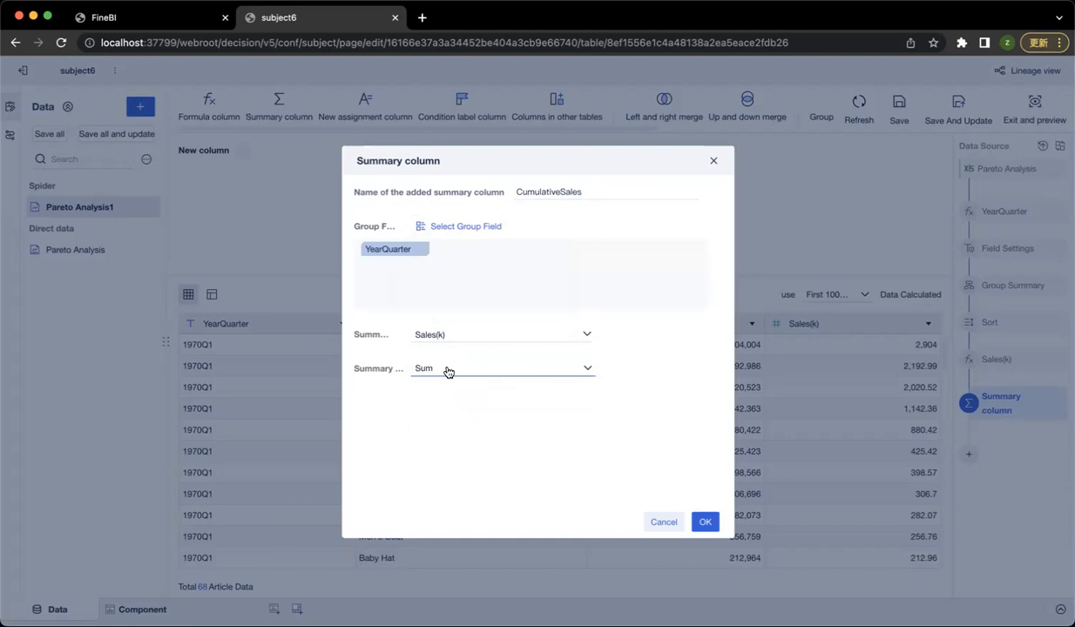
left_click(447, 369)
scroll(471, 565, "down", 1)
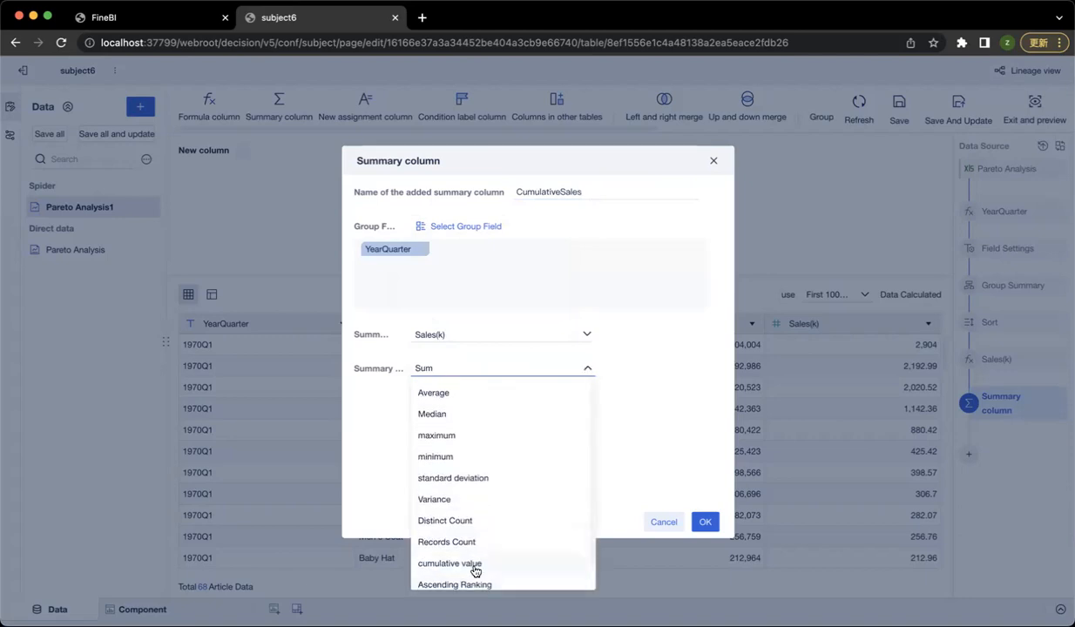
left_click(471, 565)
Use YearQuarter as the sort field for CumulativeSales and accept the summary column
left_click(453, 403)
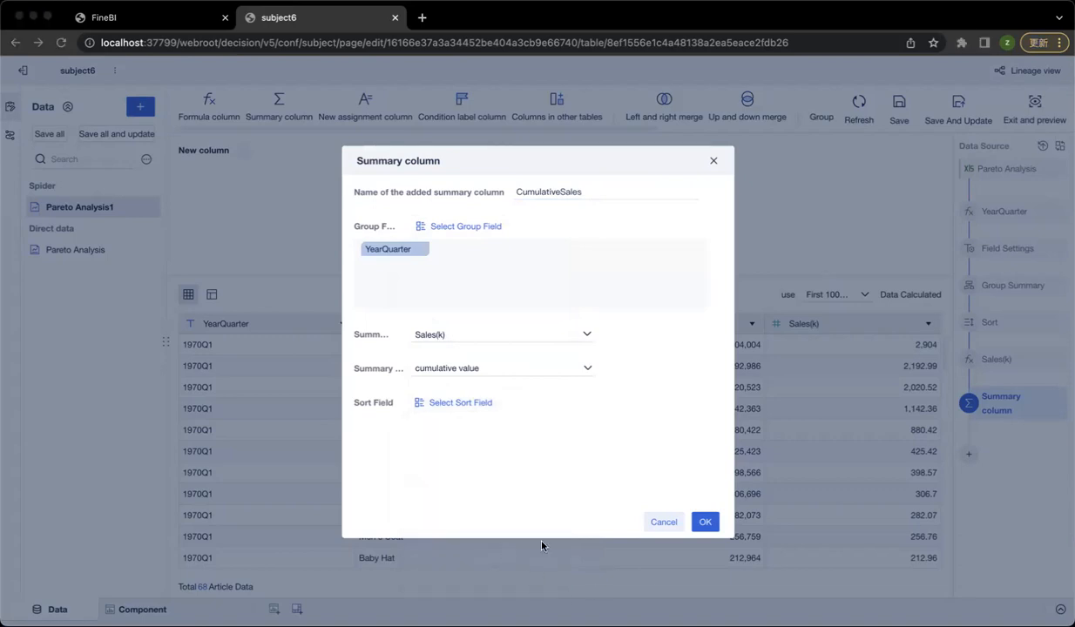
left_click(470, 402)
left_click(477, 468)
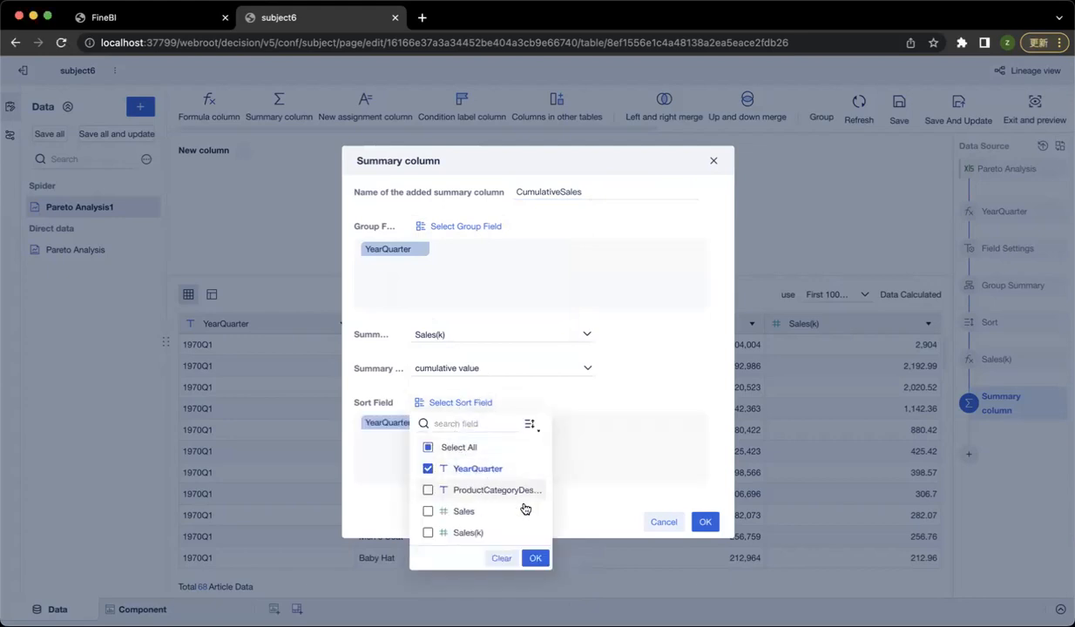
left_click(702, 523)
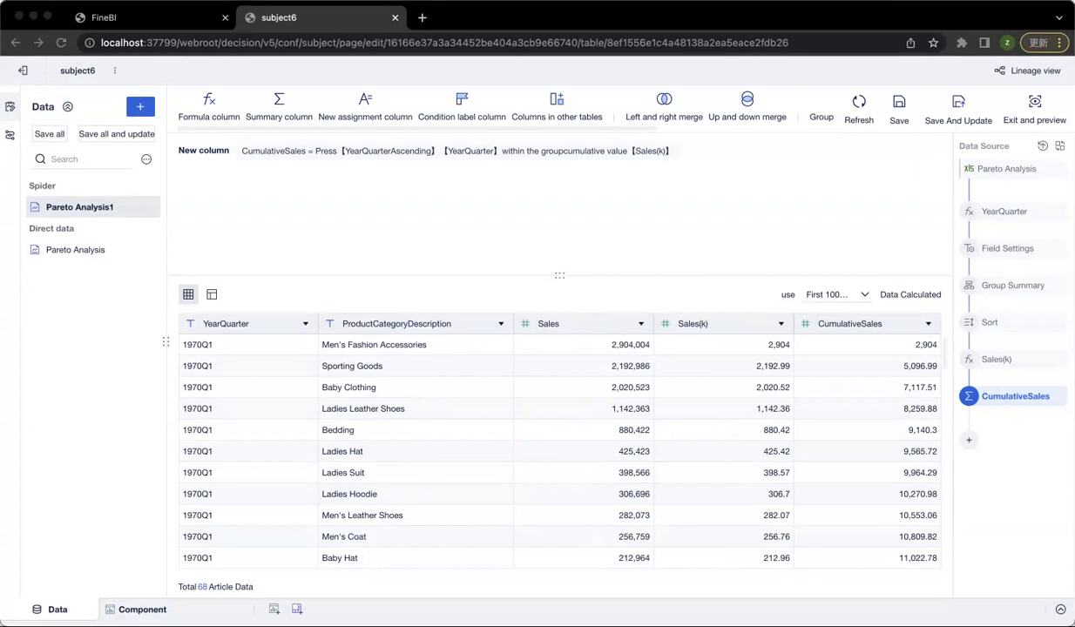
Add another summary column named TotalSales and group it by YearQuarter
left_click(967, 442)
left_click(1000, 165)
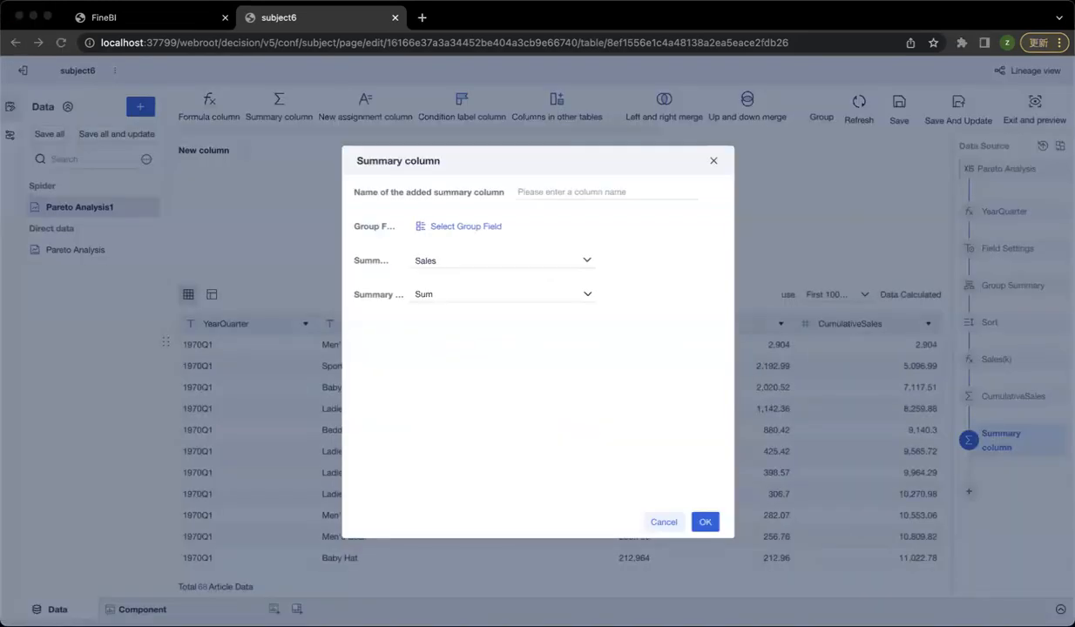
left_click(540, 192)
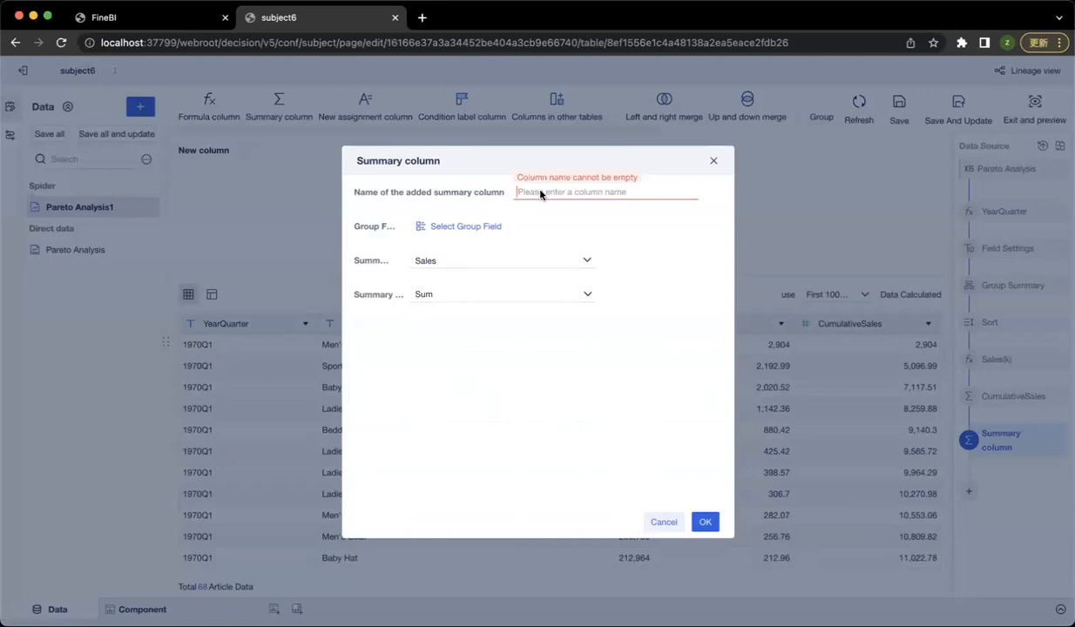
type("TotalSales")
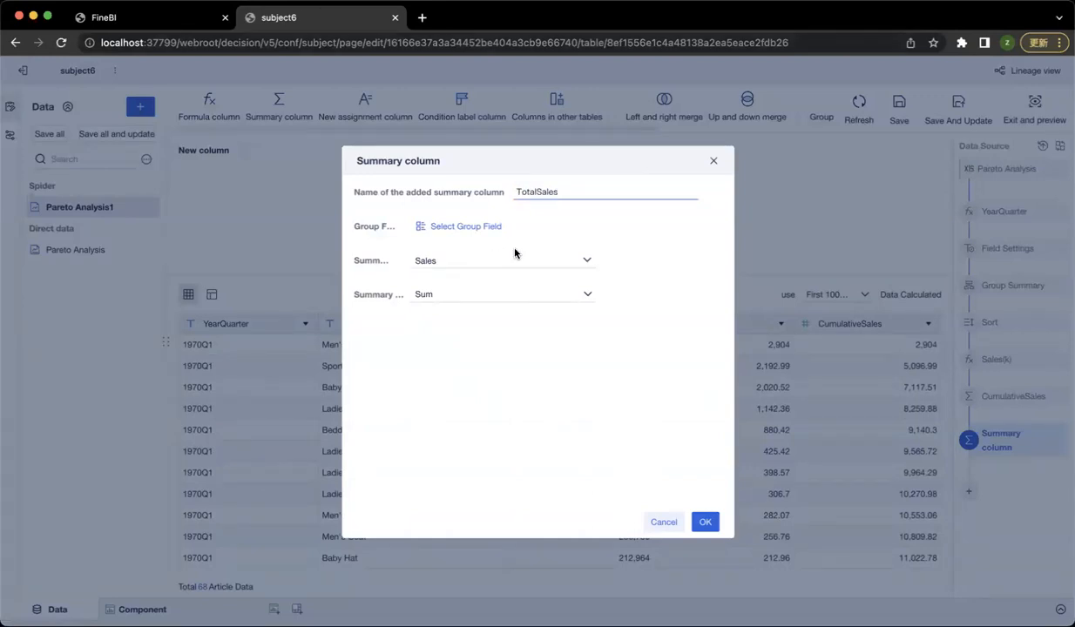
left_click(489, 227)
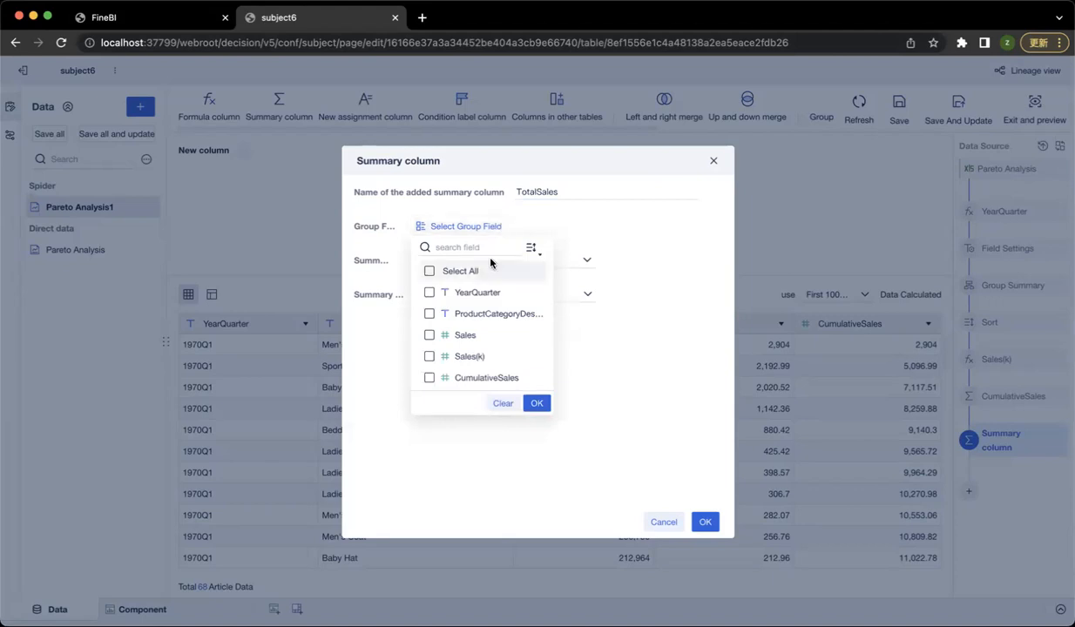
left_click(497, 294)
left_click(667, 295)
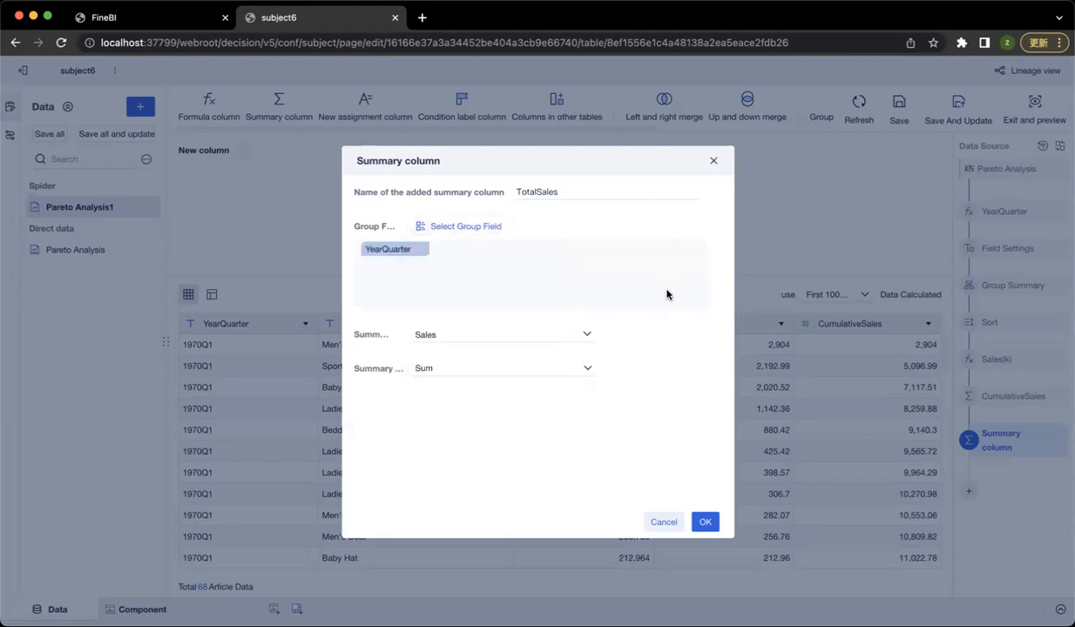
Set the TotalSales column to summarise Sales(k) as a sum, accept it, and review the totals for each quarter
left_click(580, 338)
left_click(489, 407)
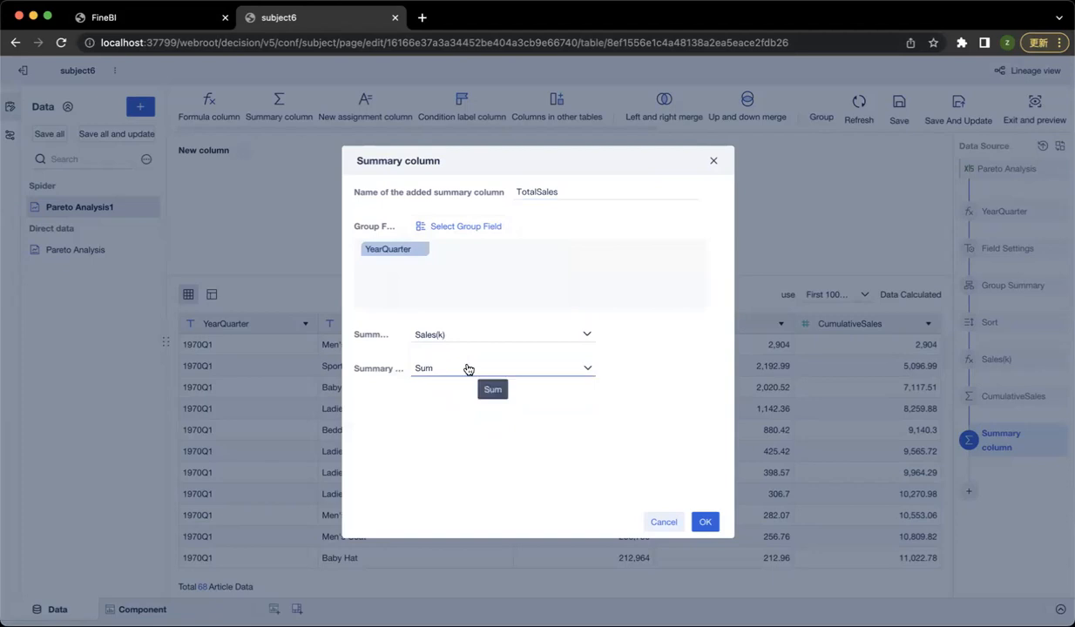
left_click(468, 370)
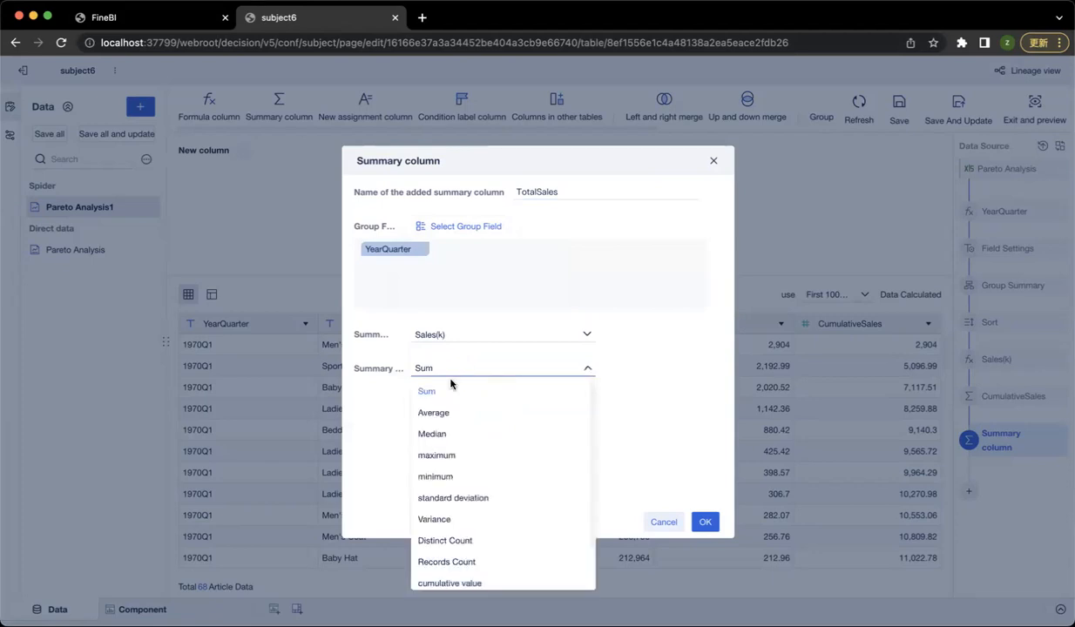
left_click(448, 388)
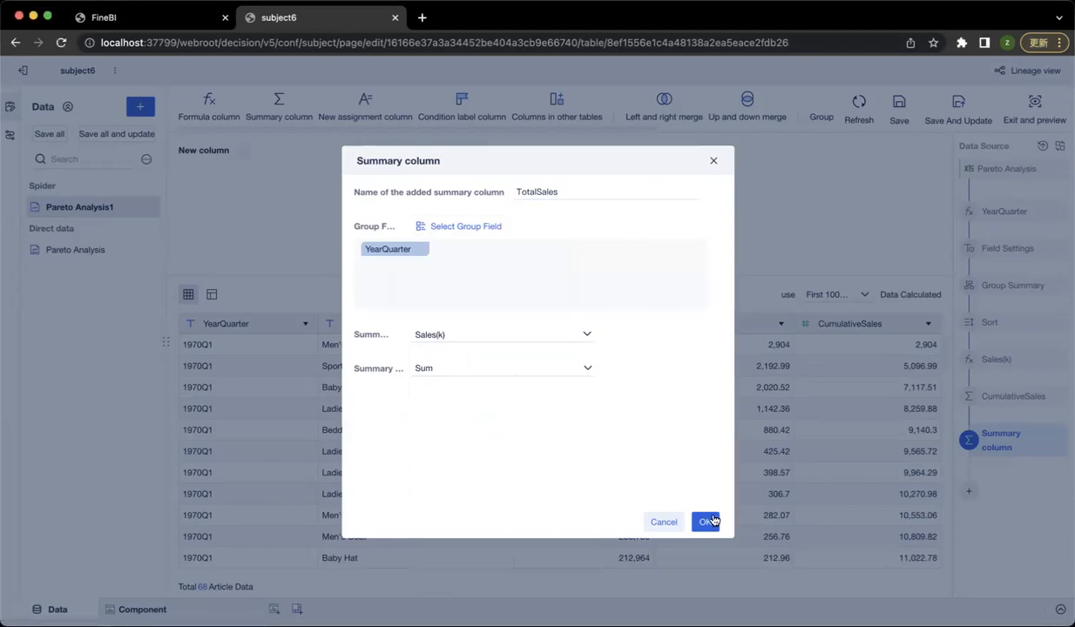
left_click(702, 521)
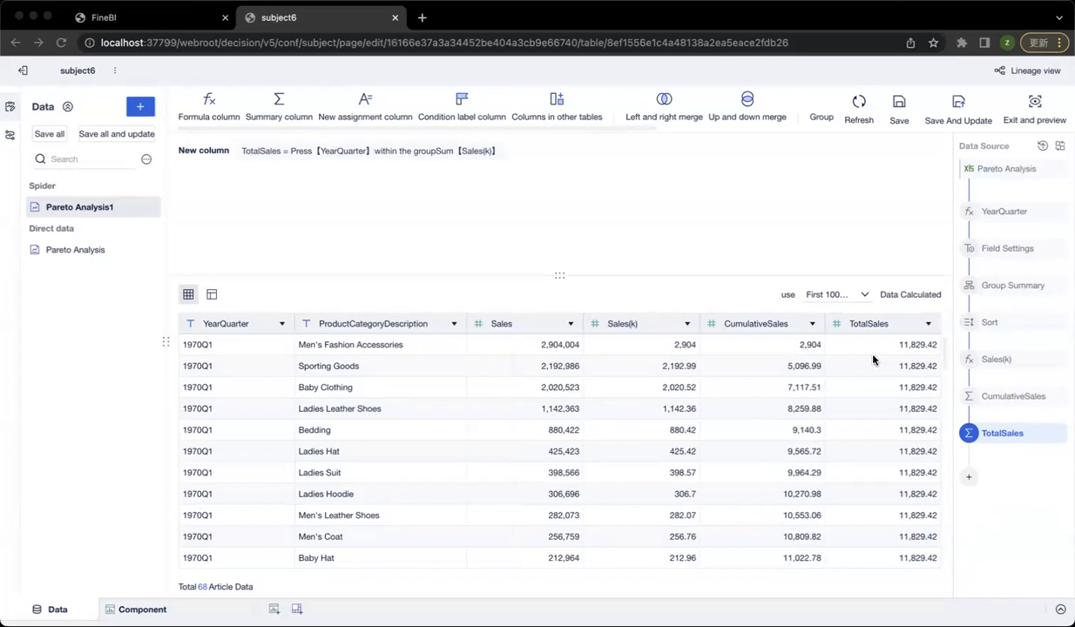
scroll(858, 366, "down", 5)
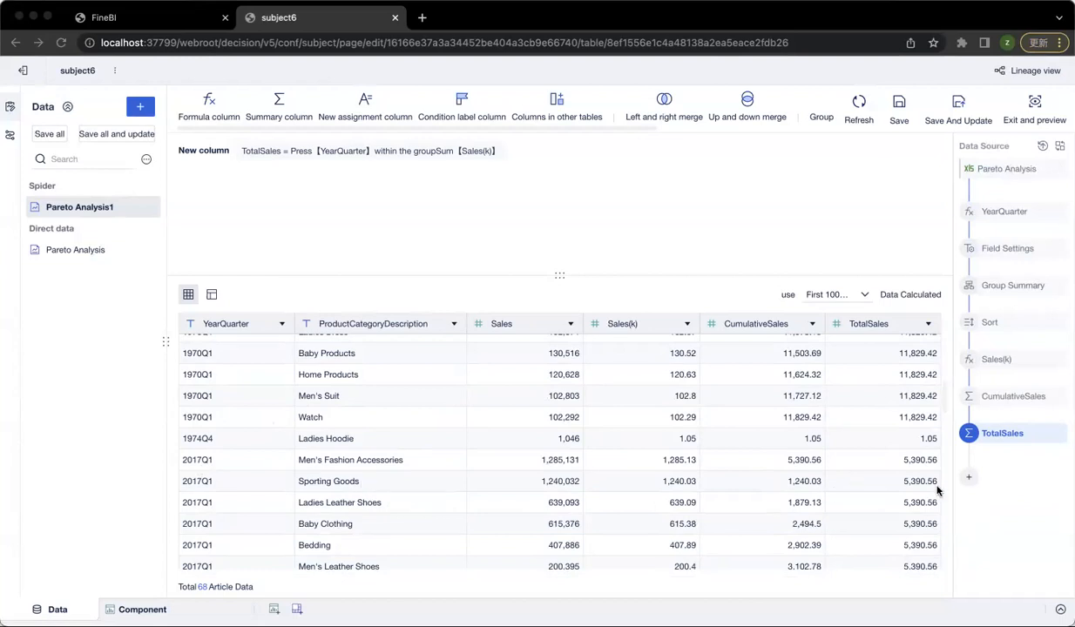
scroll(919, 471, "down", 2)
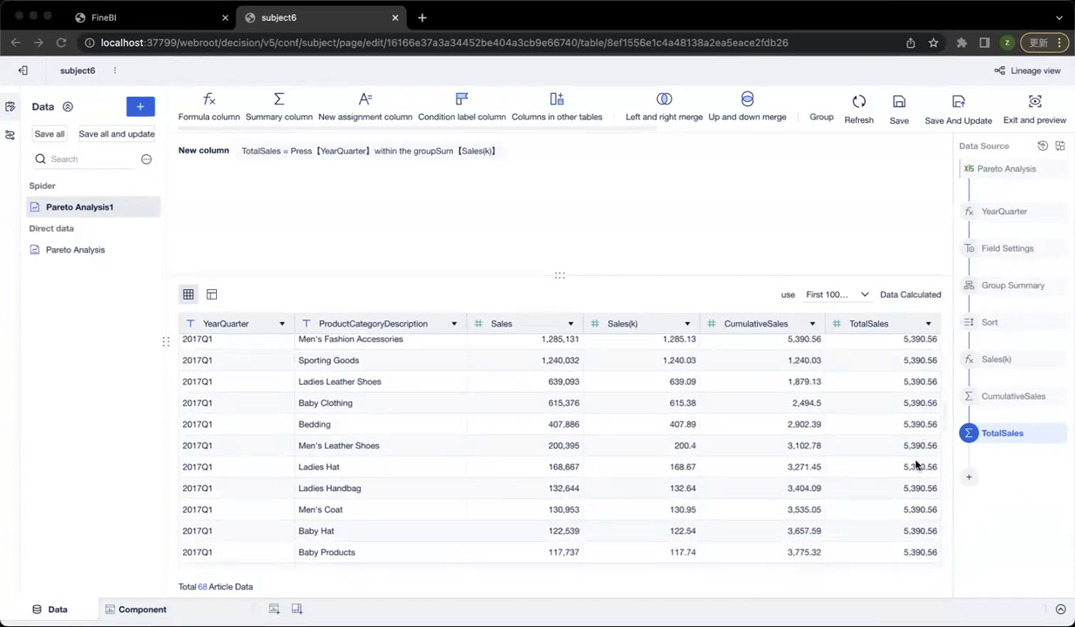
scroll(917, 466, "down", 2)
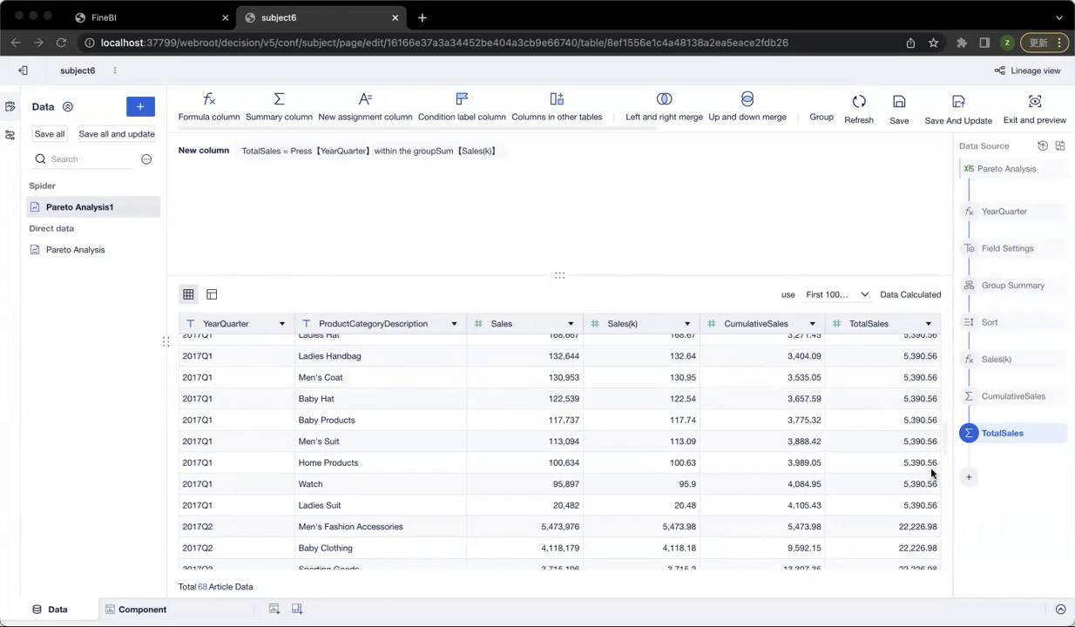
Add a formula column named proportion that divides CumulativeSales by TotalSales
left_click(968, 476)
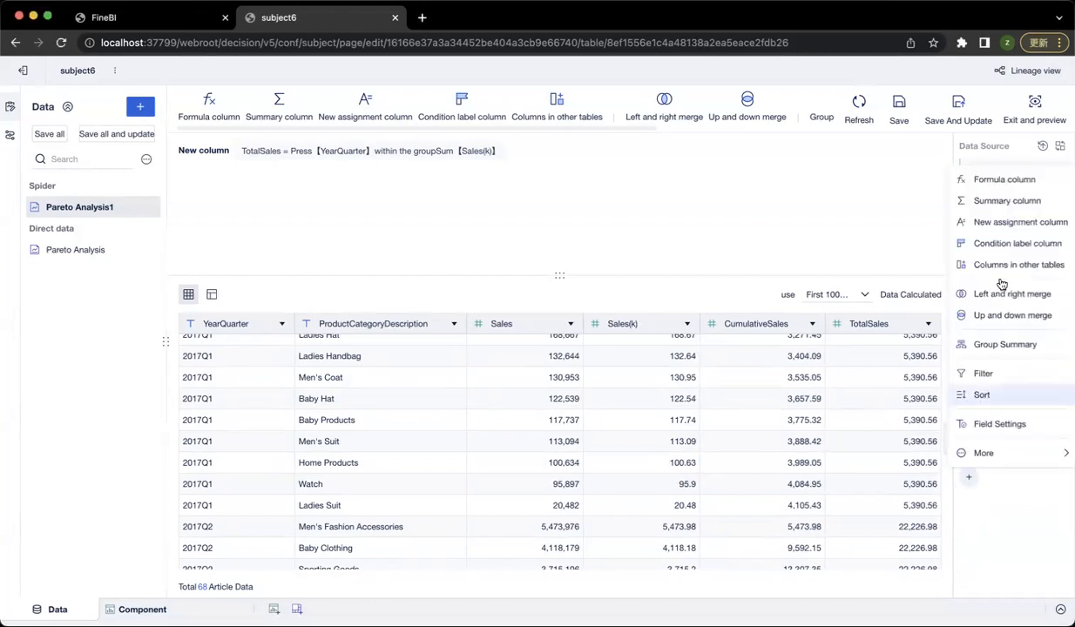
left_click(1003, 183)
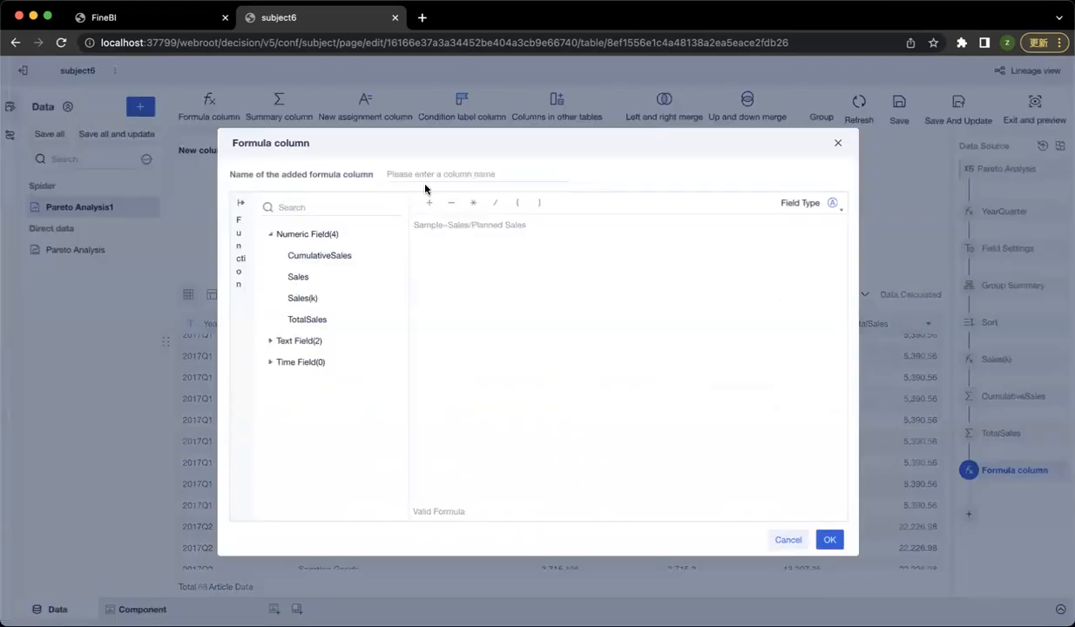
type("propo")
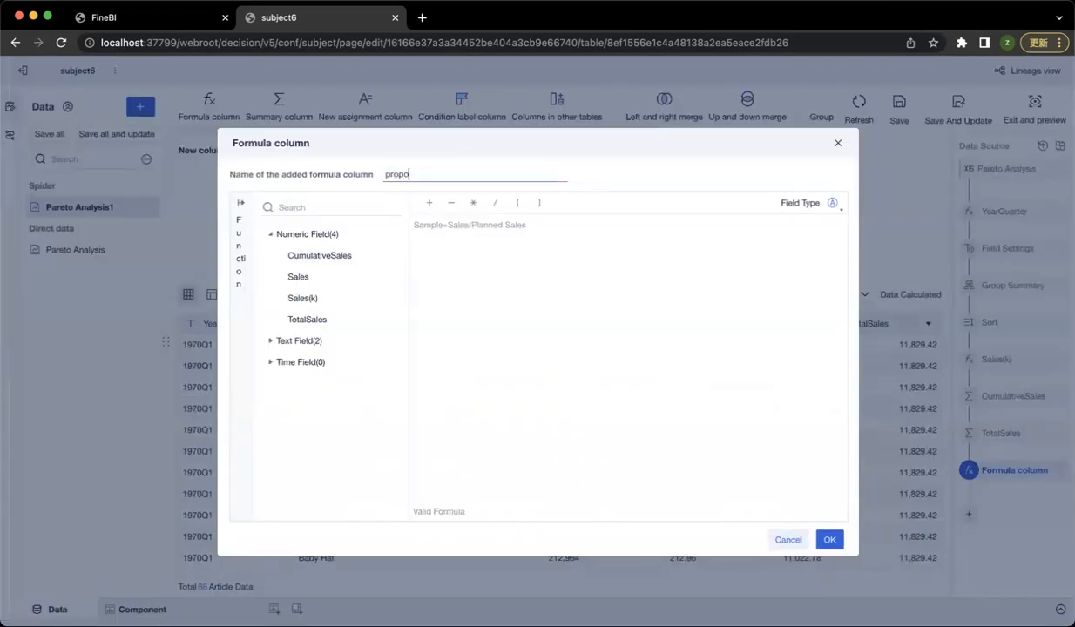
type("rtion")
left_click(441, 228)
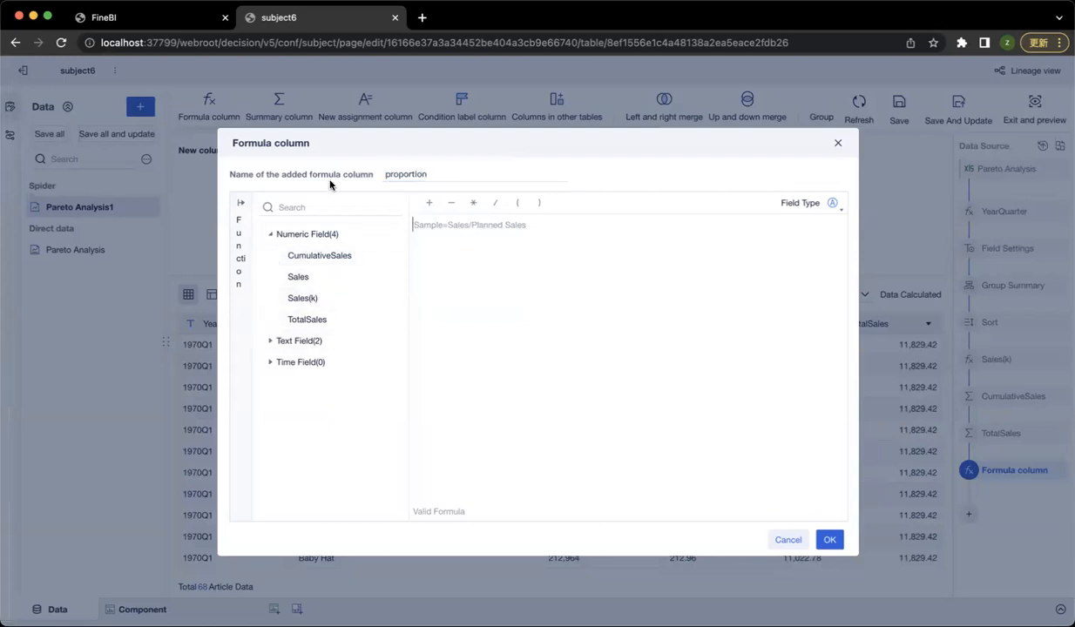
left_click(341, 258)
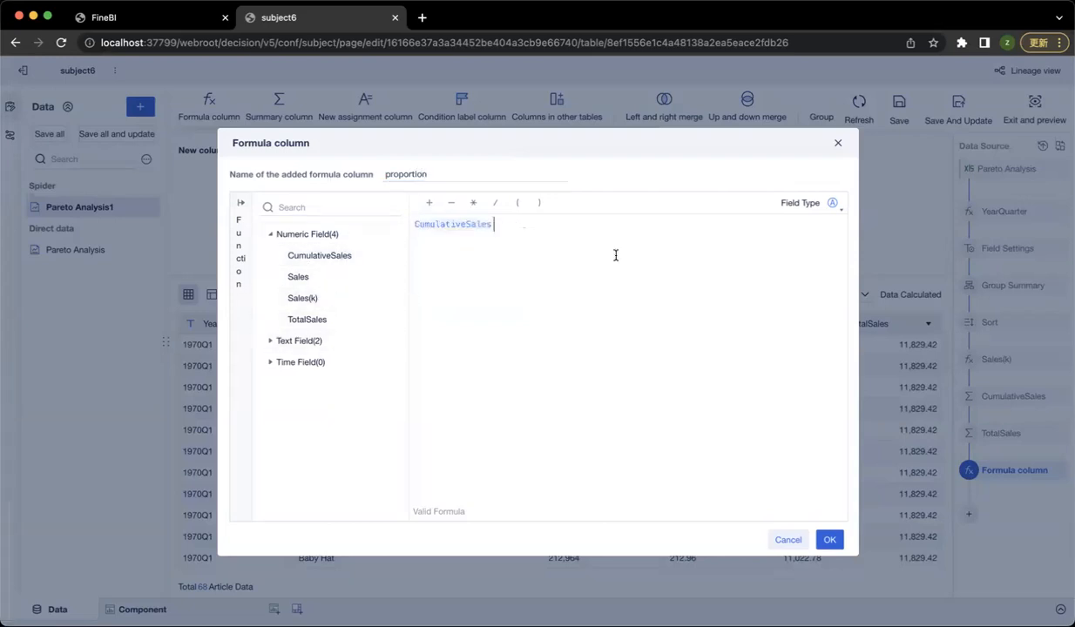
left_click(497, 211)
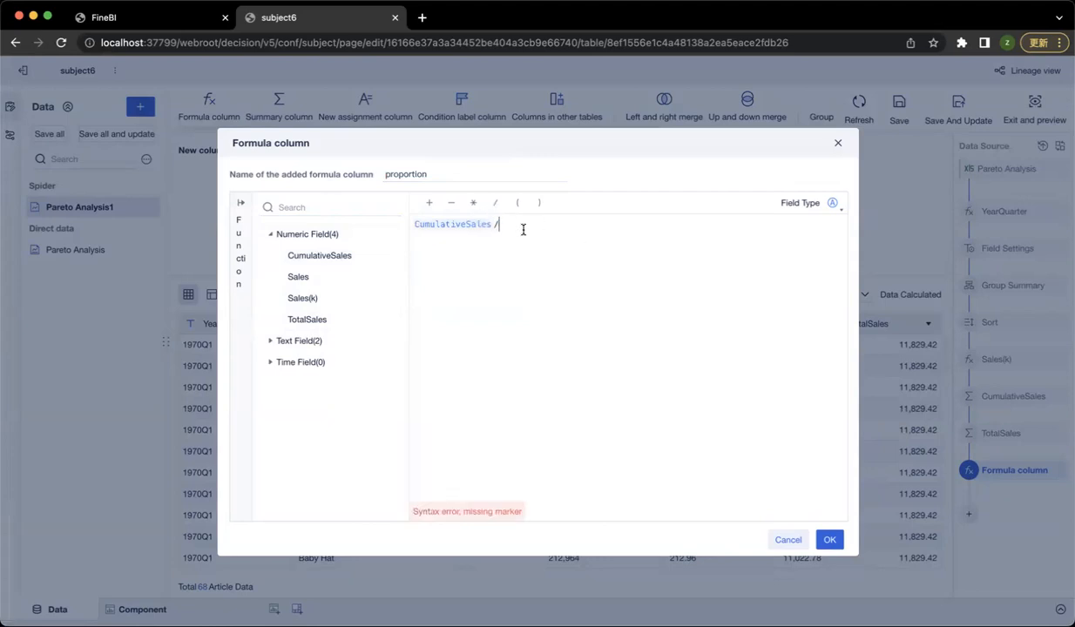
type("to")
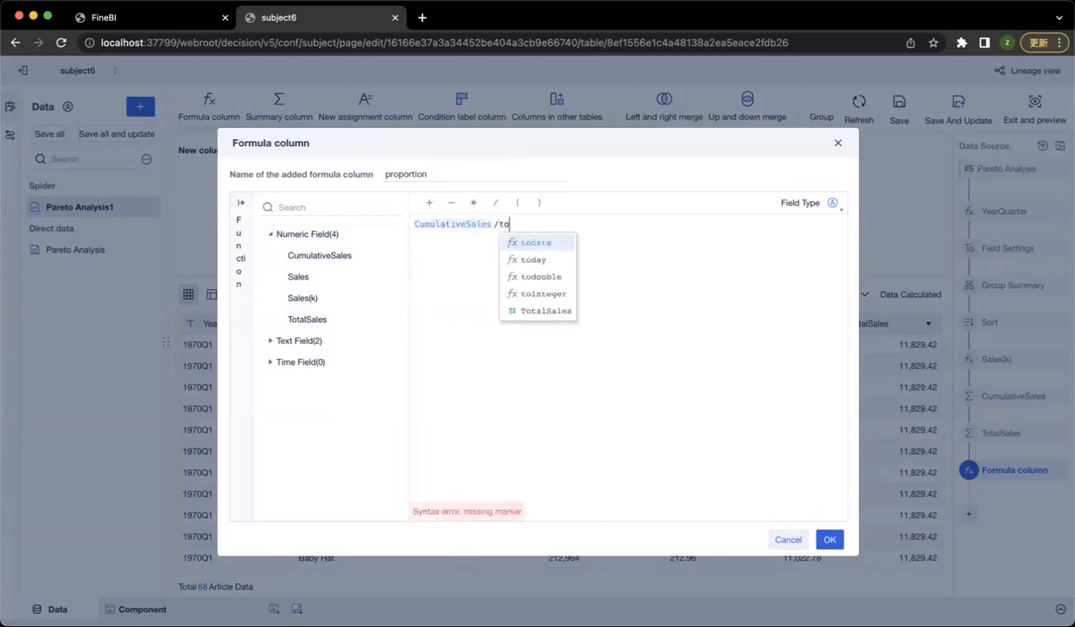
left_click(541, 309)
left_click(830, 541)
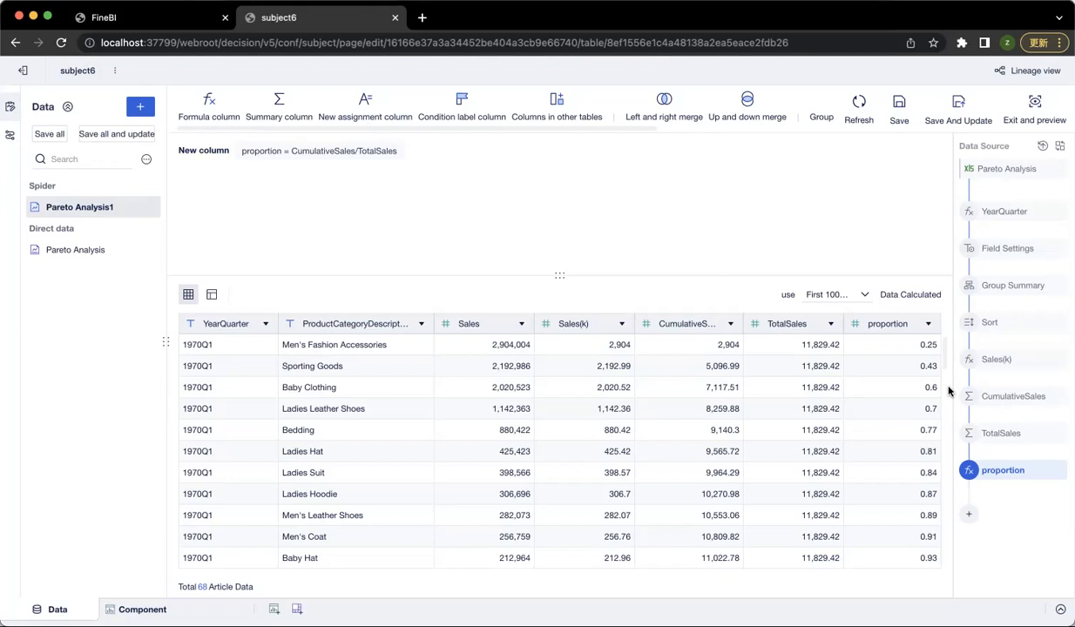
Add another formula column named ABC and make its formula area ready for entry
left_click(969, 514)
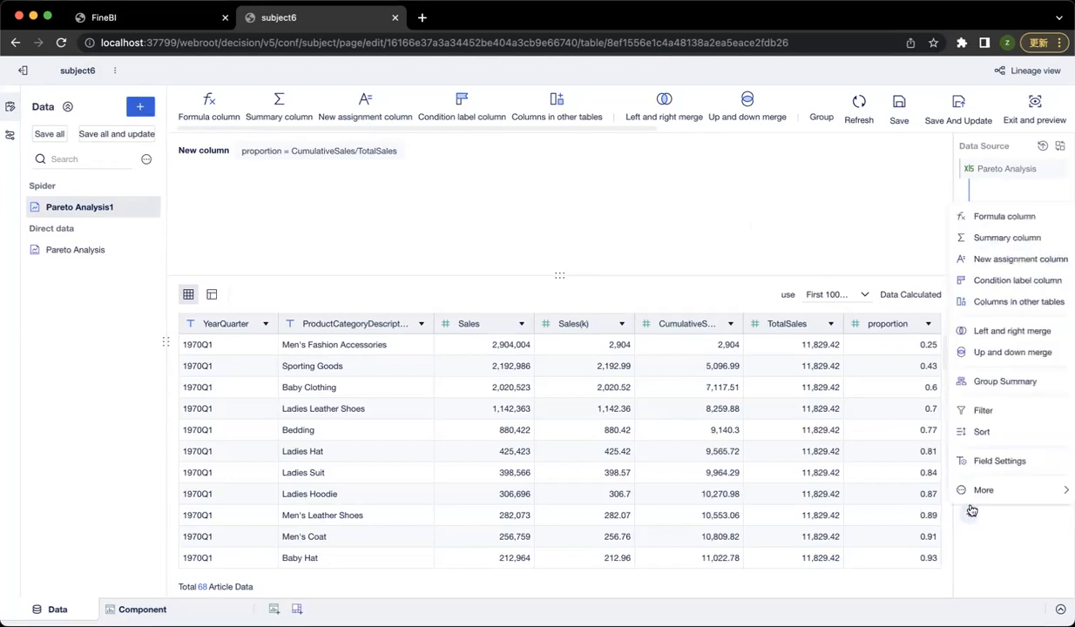
left_click(1006, 217)
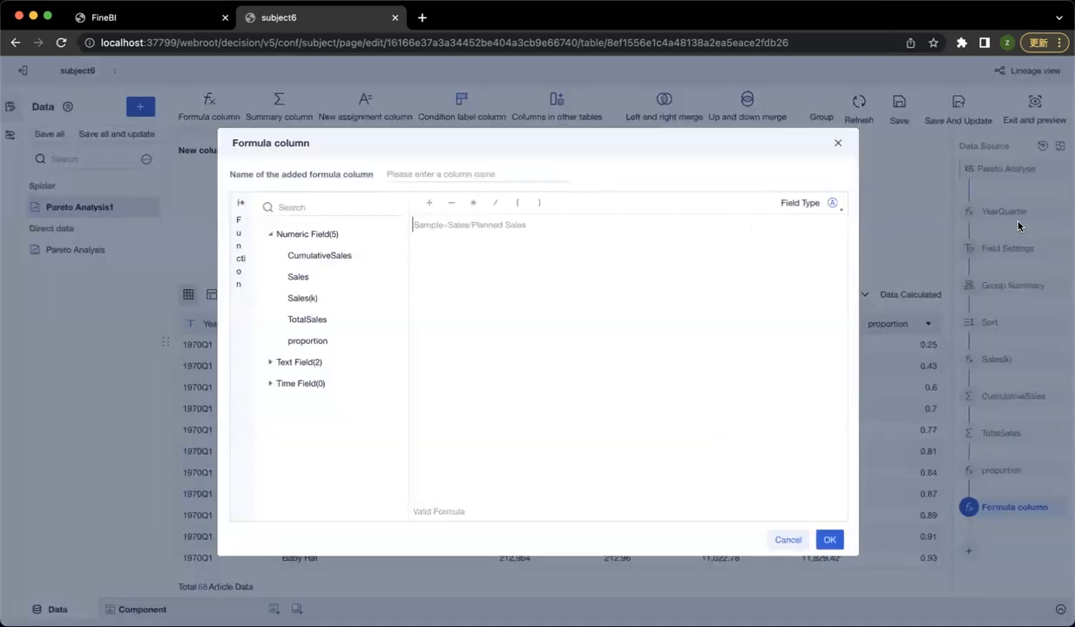
left_click(398, 175)
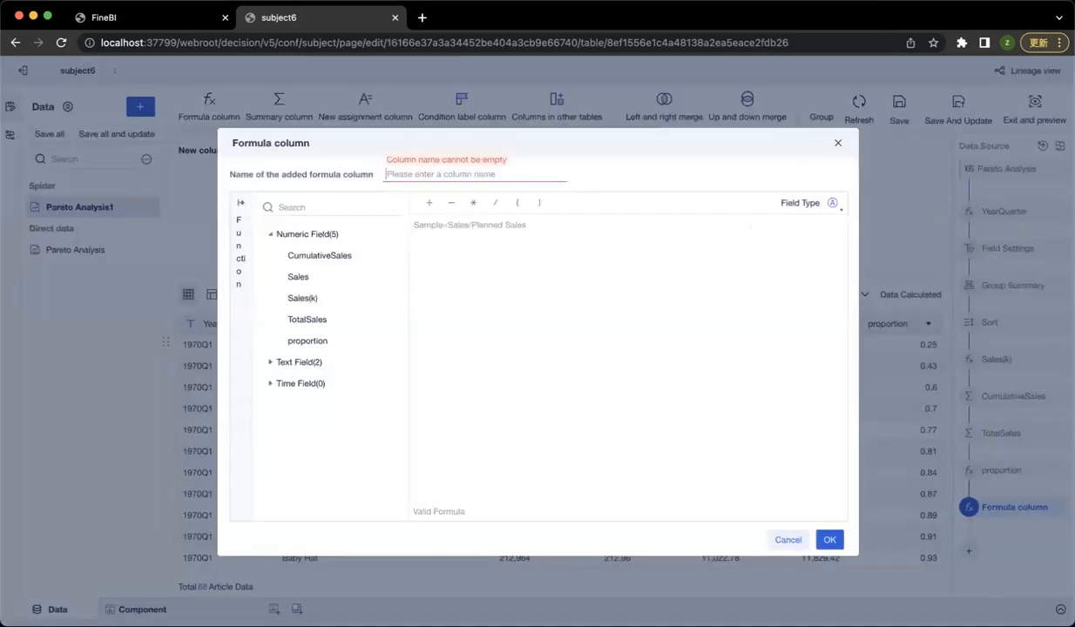
type("ABC")
left_click(451, 238)
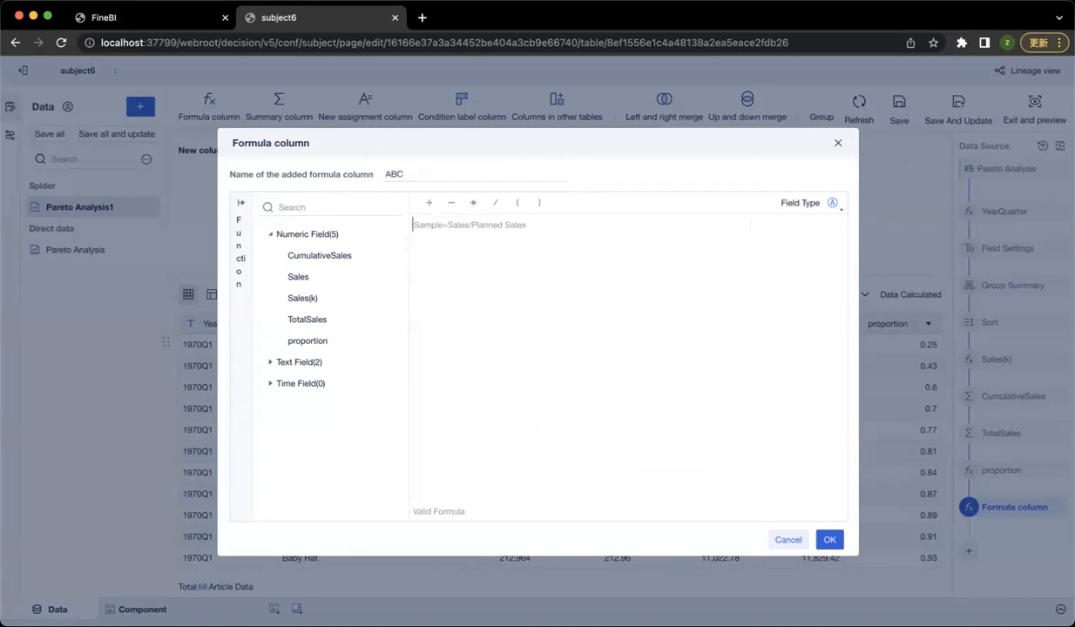
key("super+Tab")
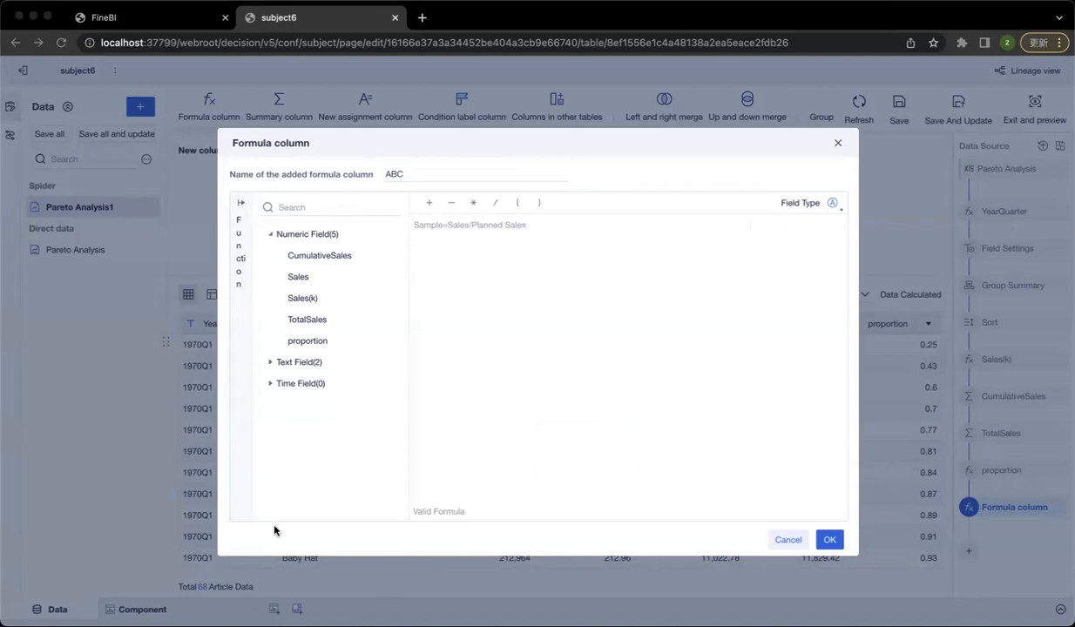
left_click(493, 349)
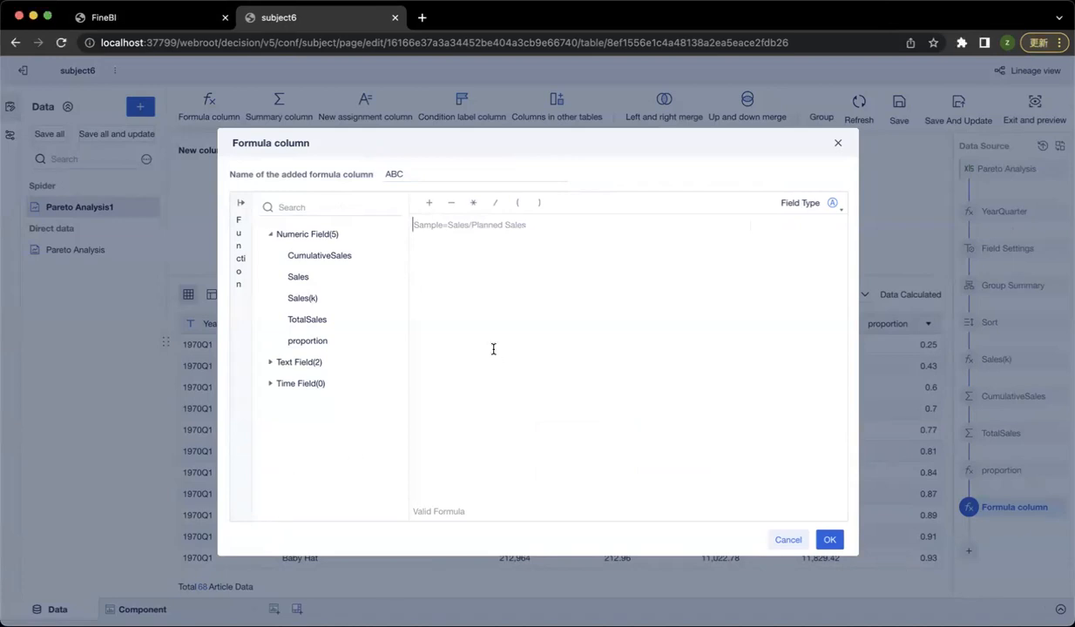
Start the ABC formula with an IF function containing a nested AND function
type("IF")
key("Return")
type("An")
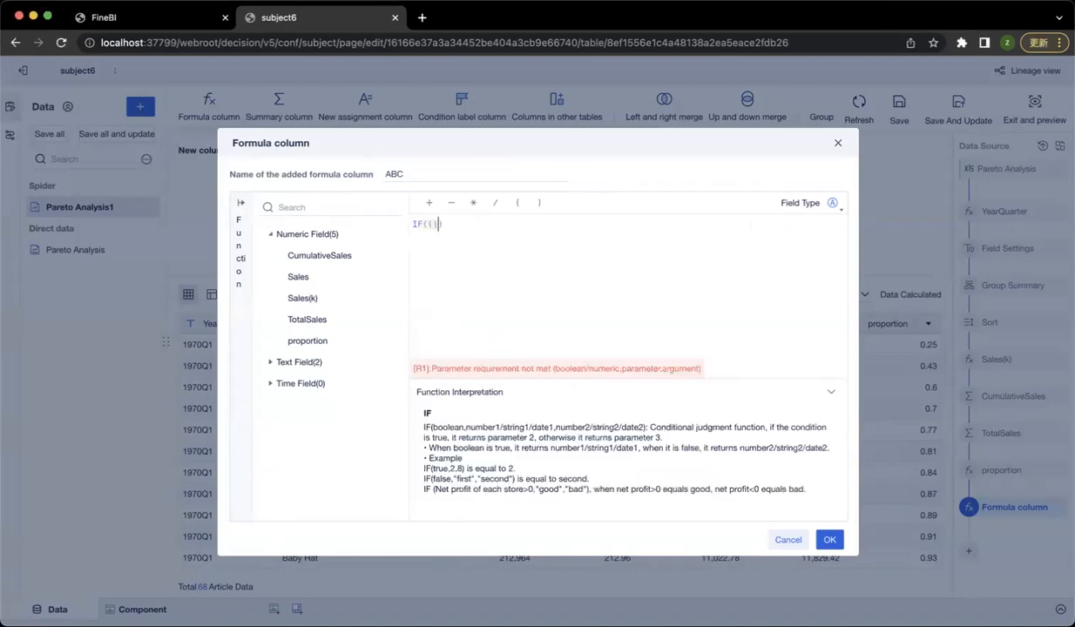
key("BackSpace")
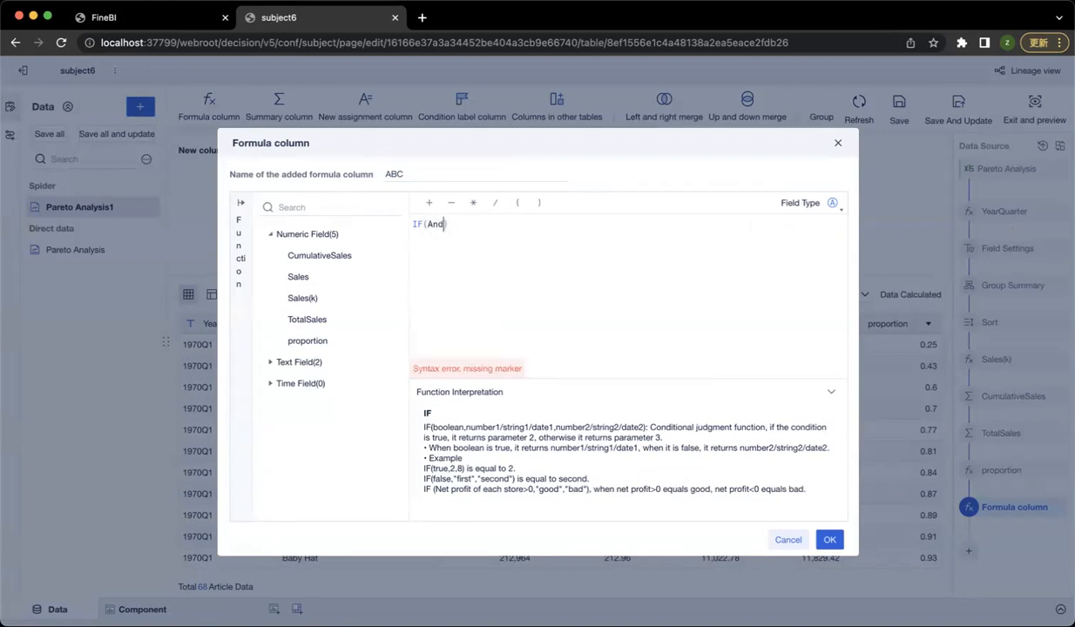
key("Down")
key("Down")
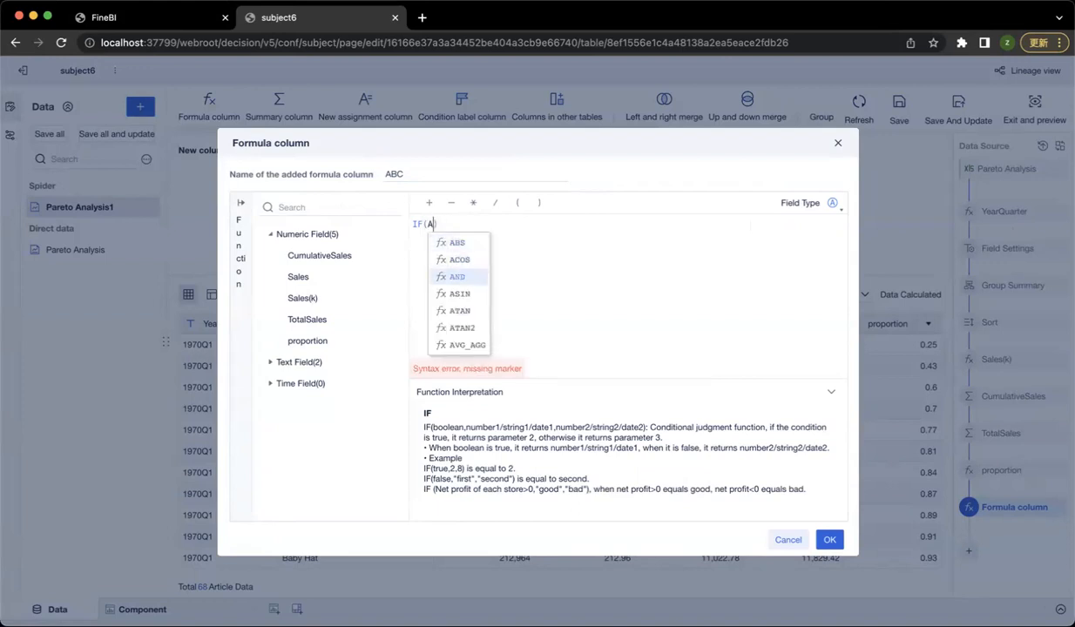
key("Return")
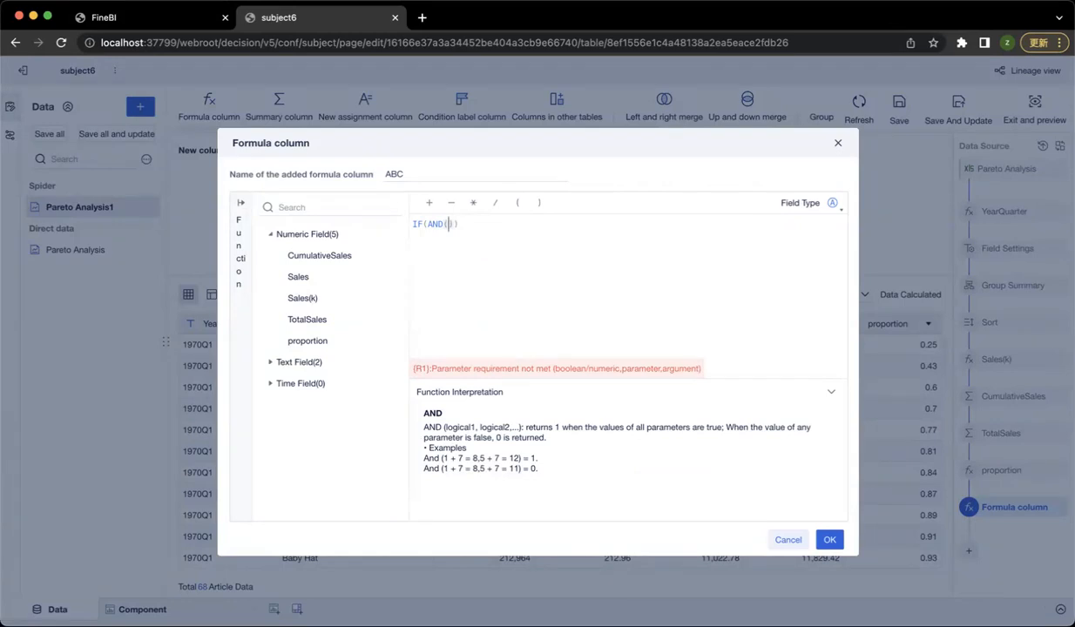
Enter proportion>=0 and proportion<0.7 as the two conditions of the AND function
type("pro")
key("Down")
key("Down")
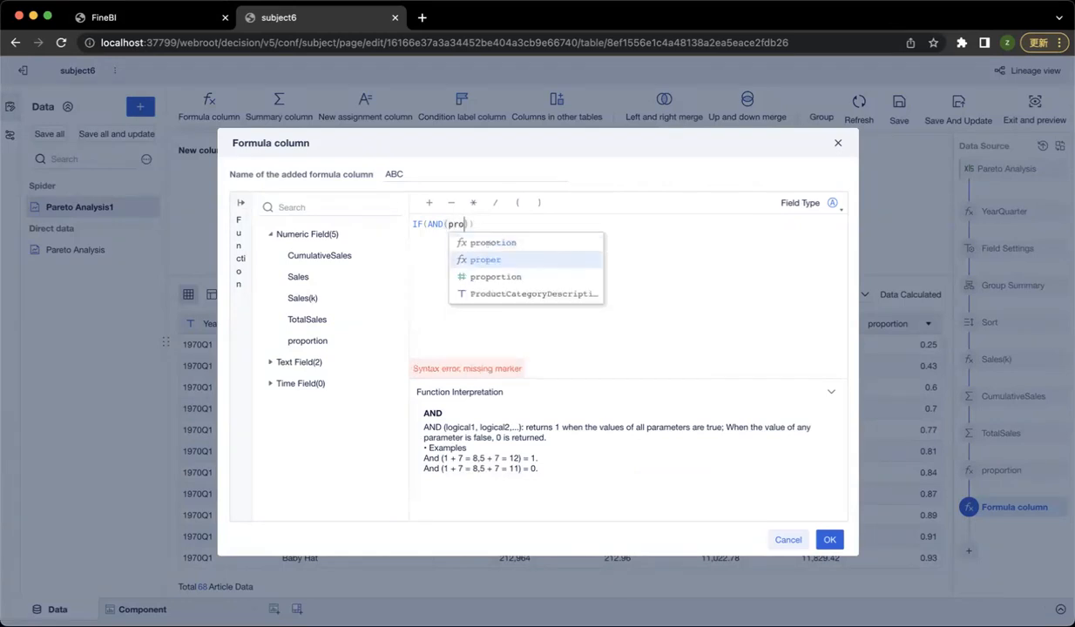
key("Return")
type(">=0")
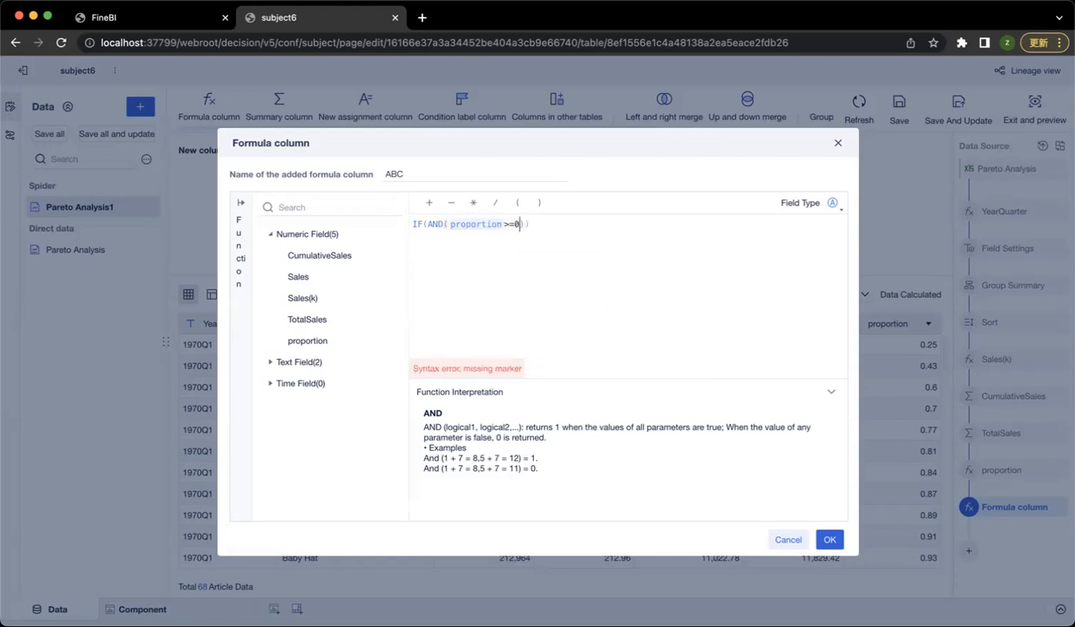
type(",")
type("p")
type("rop")
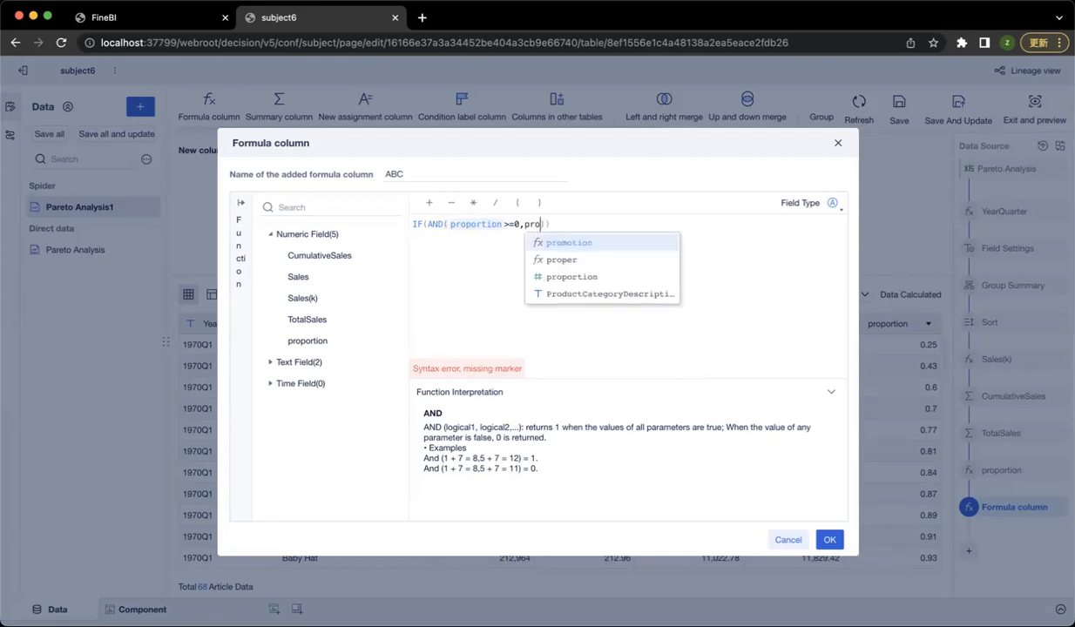
key("Down")
key("Return")
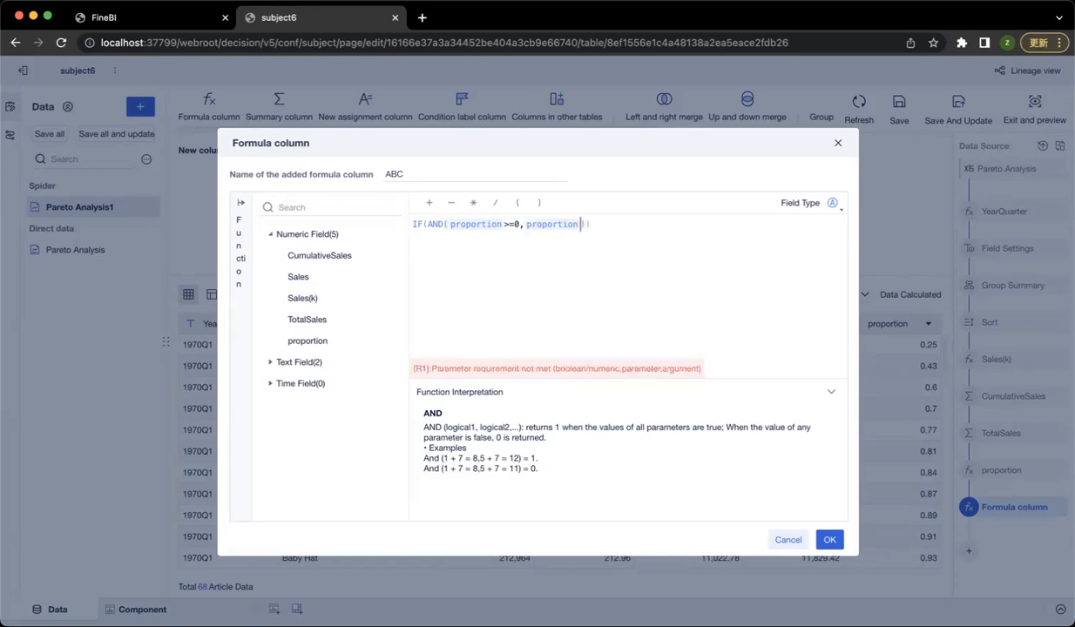
type("<")
type("0.7")
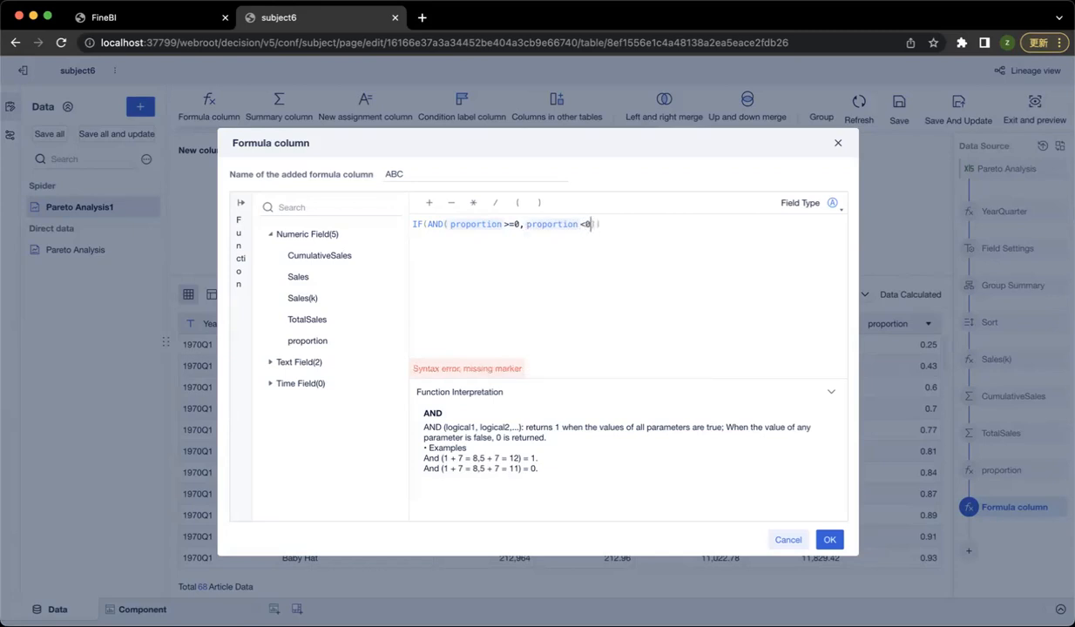
Continue the ABC formula with 1 as the true result and a second IF containing AND as the alternative
key("Right")
type(",1,IF(")
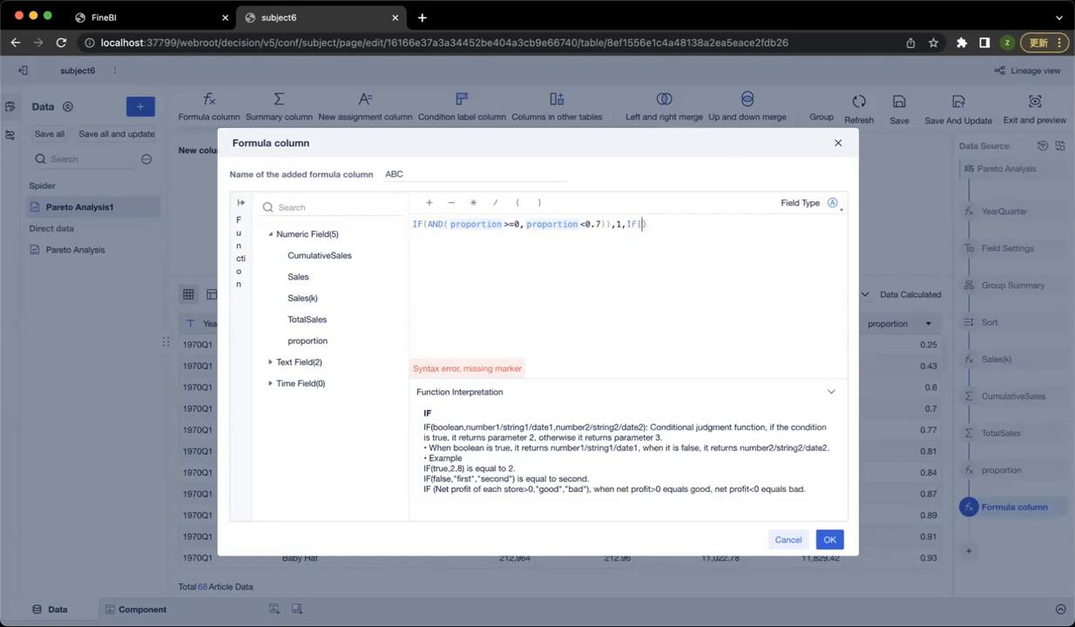
type("A")
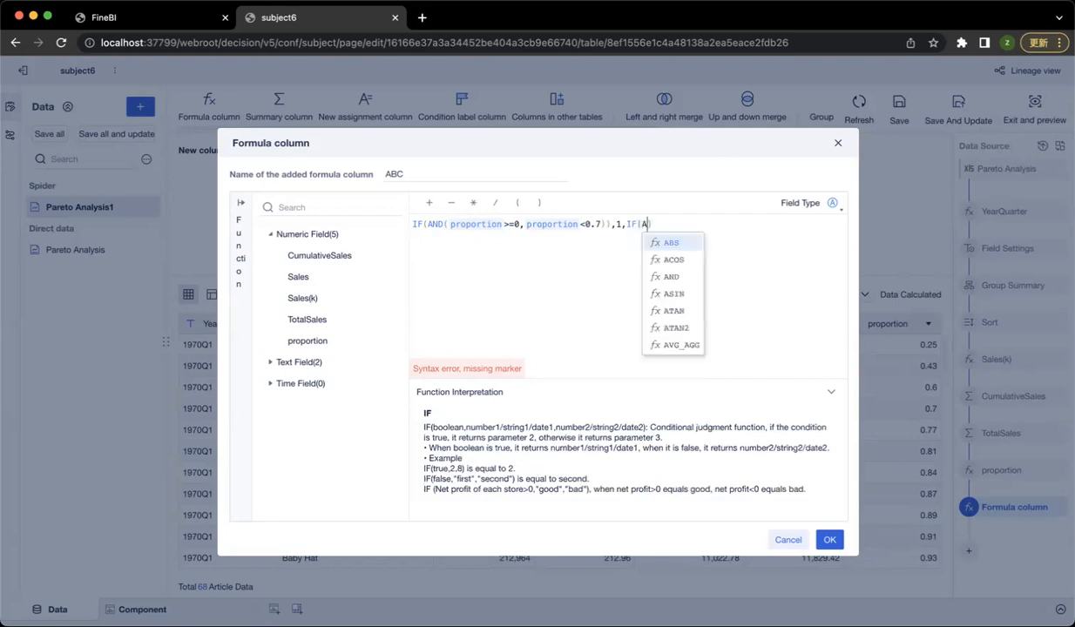
type("ND")
key("Return")
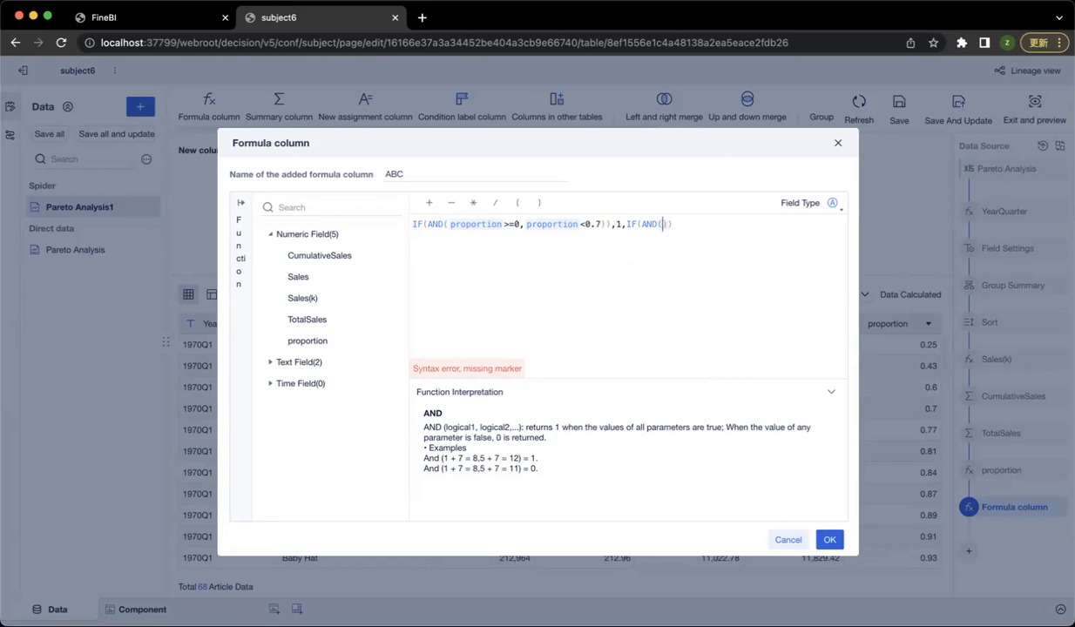
Enter proportion>=0.7 as the first condition of the second AND function and begin its second proportion condition
type("p")
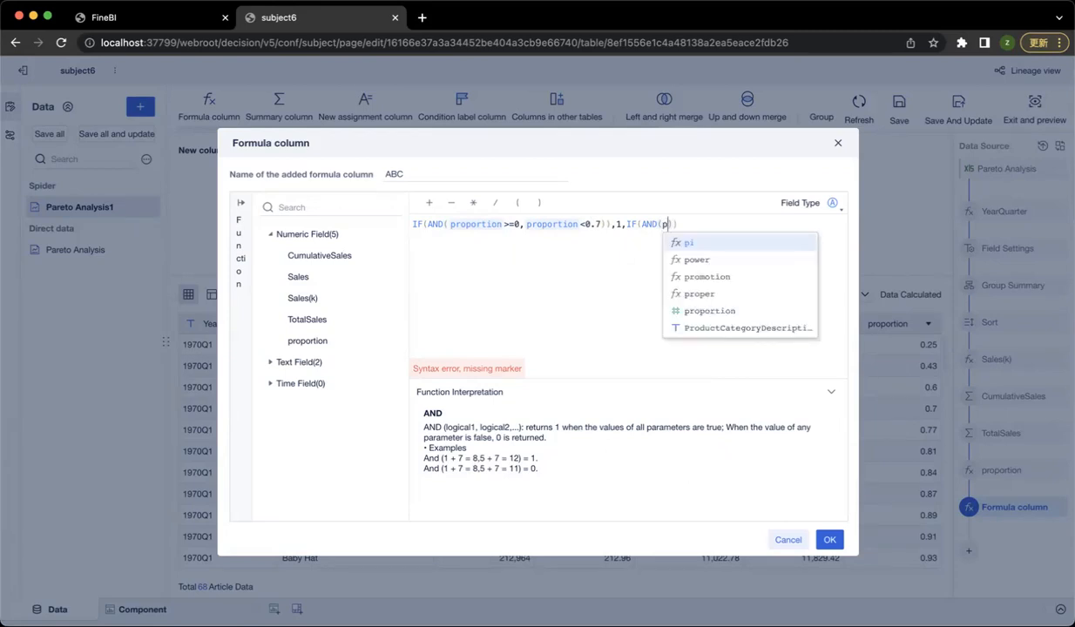
key("Down")
key("Down")
key("Down")
key("Down")
key("Return")
type(">")
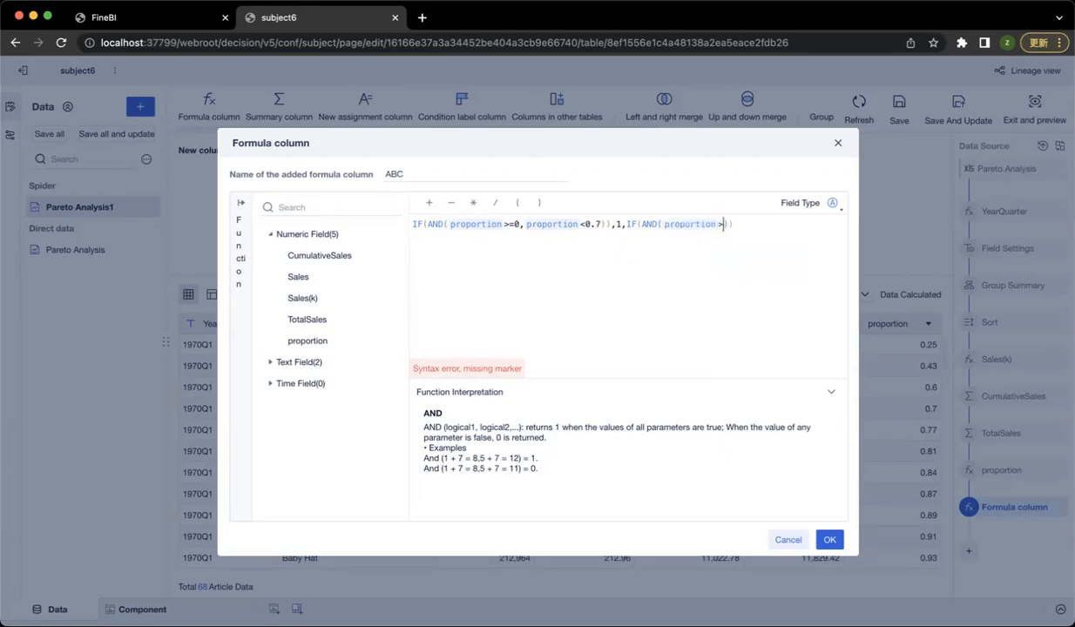
type("0")
key("BackSpace")
type("=0.7,pro")
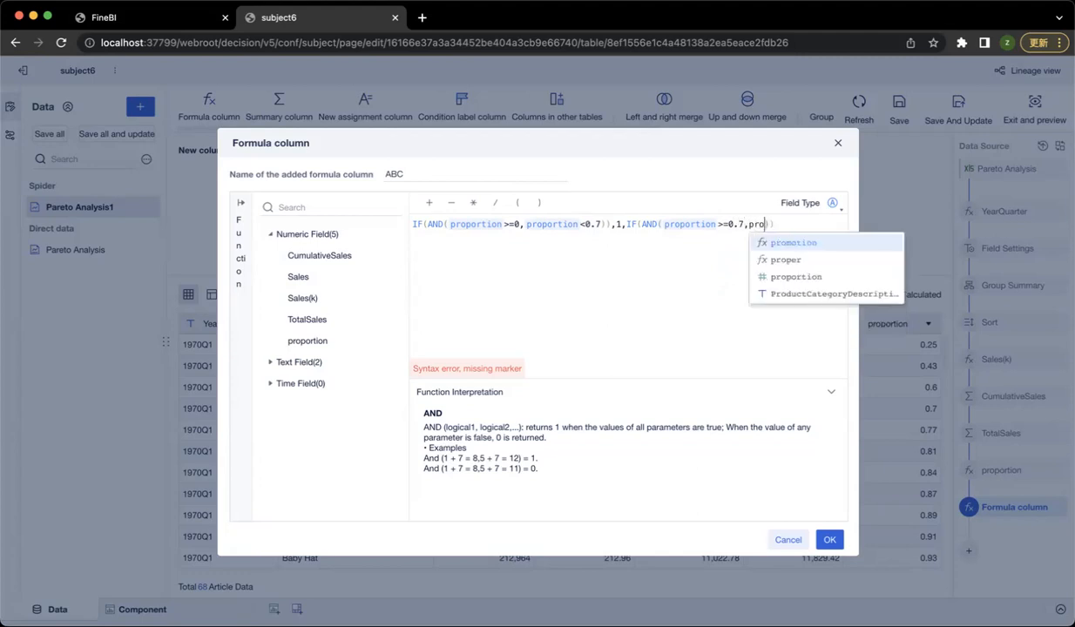
Complete the second condition as proportion<=0.9 and add 2 and 3 as the results of the second IF
key("Down")
key("Down")
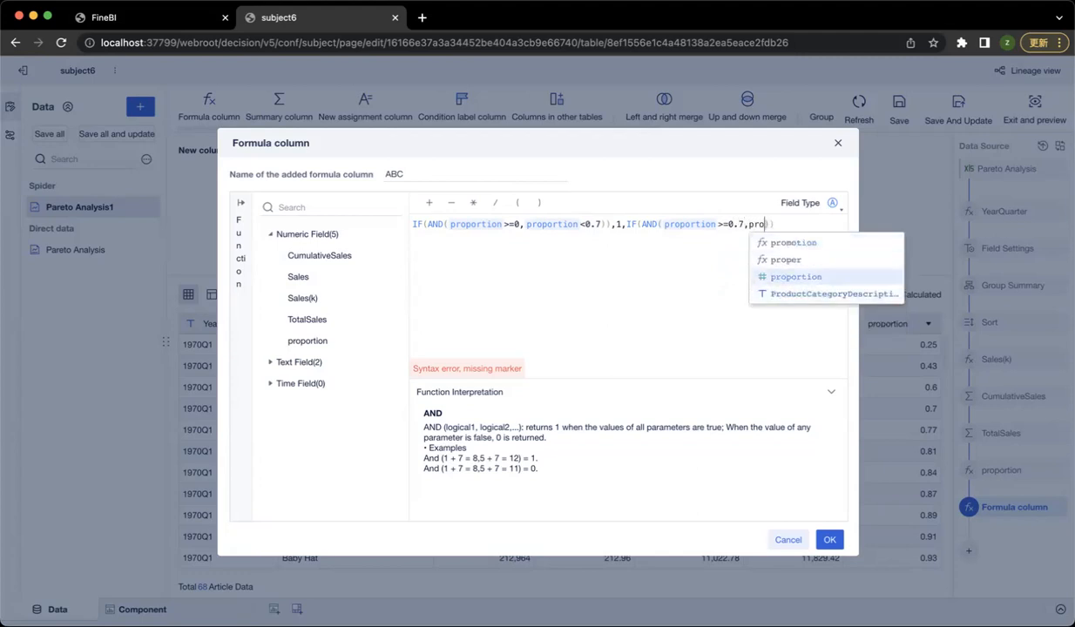
key("Return")
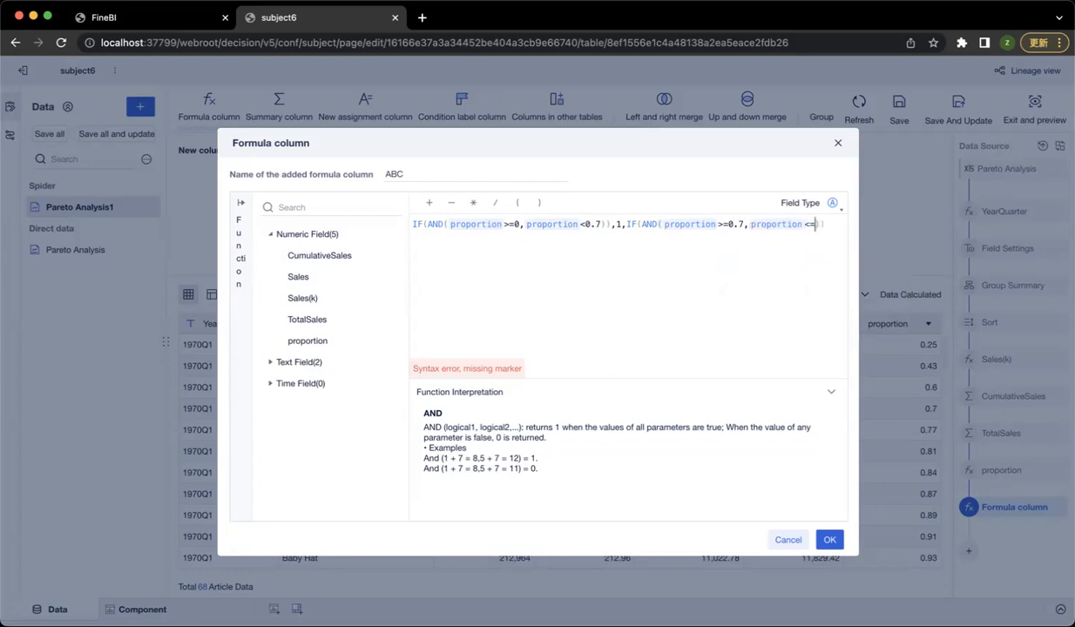
type("<=0.9),2,3)")
key("BackSpace")
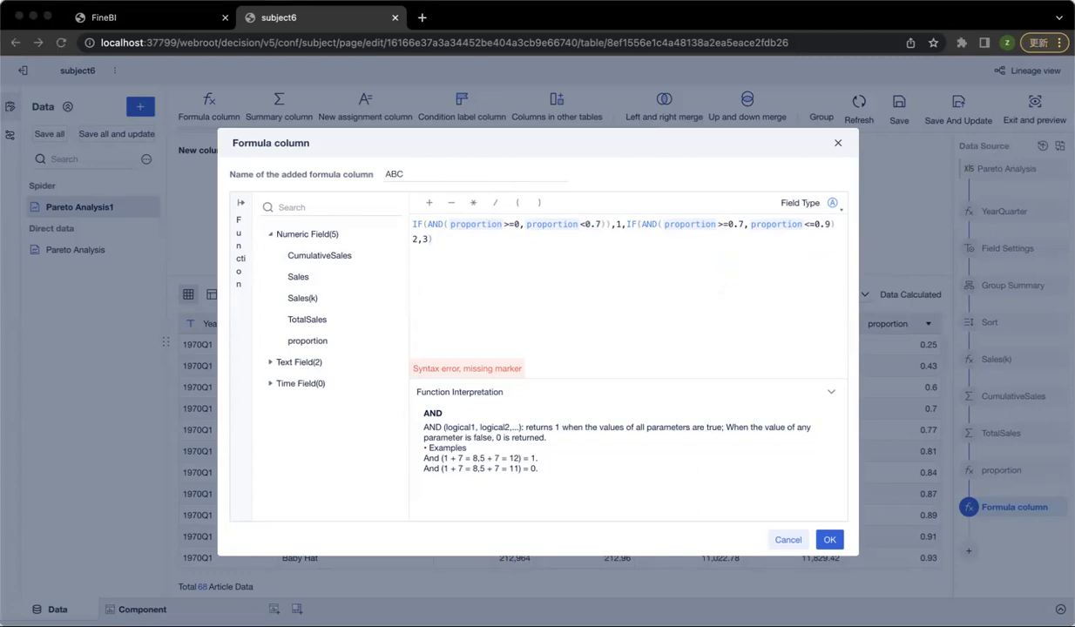
Replace the formula with IF(AND(propotion>=0,propotion<=0.7),1,IF(AND(propotion>0.7,propotion<=0.9),2,3)) and swap both propotion entries in the first AND for the proportion field
key("ctrl+a")
type("IF(AND(propotion>=0,propotion<=0.7),1,IF(AND(propotion>0.7,propotion<=0.9),2,3))")
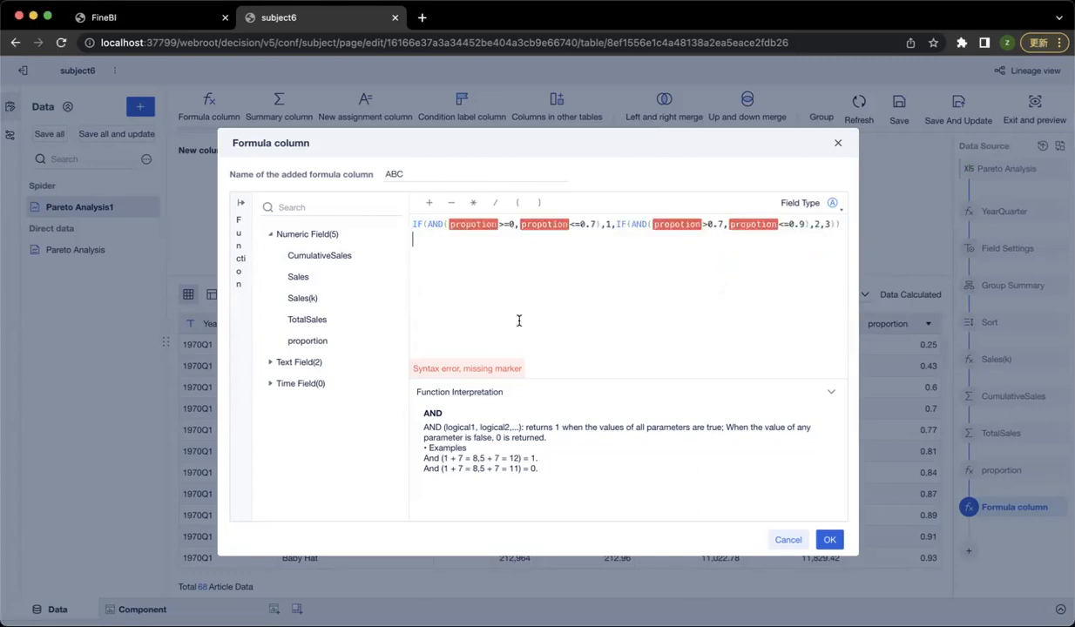
left_click(449, 224)
key("Delete")
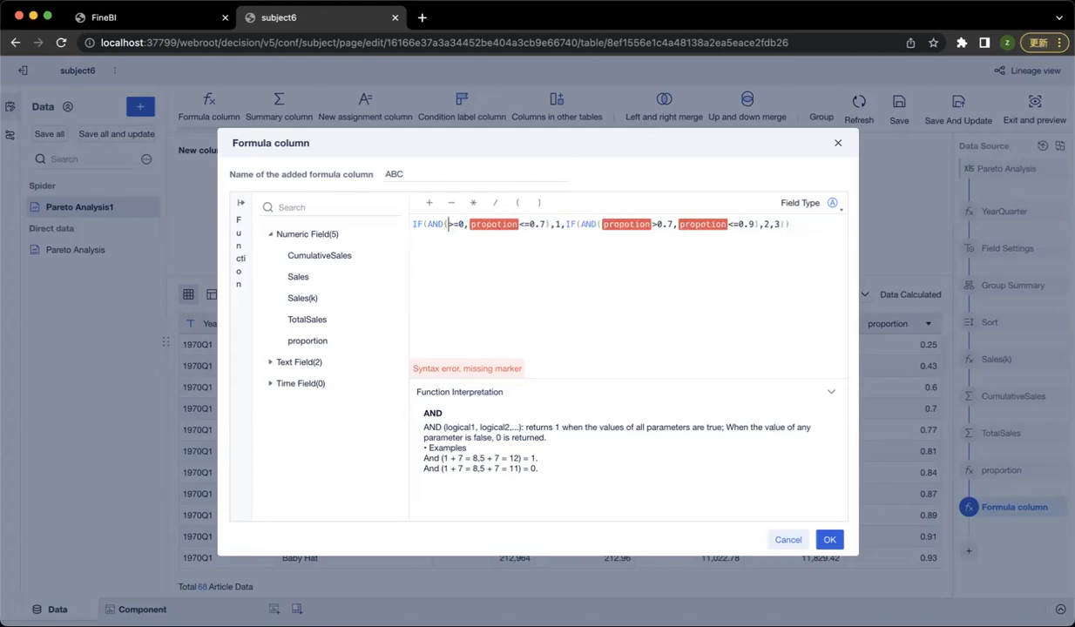
type("p")
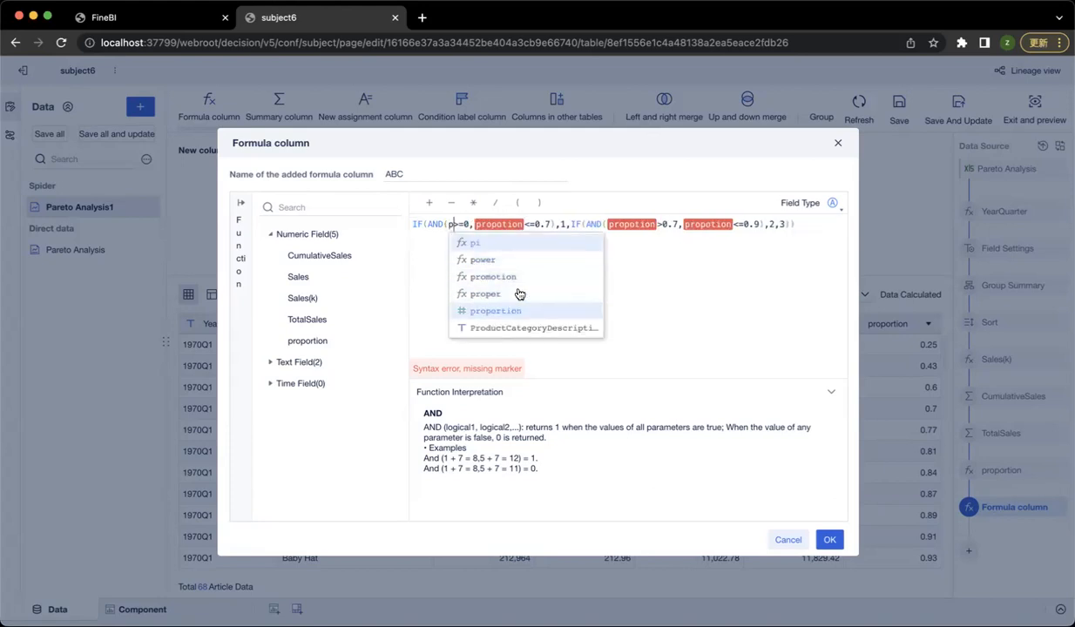
left_click(518, 310)
left_click(568, 221)
key("BackSpace")
type("portion")
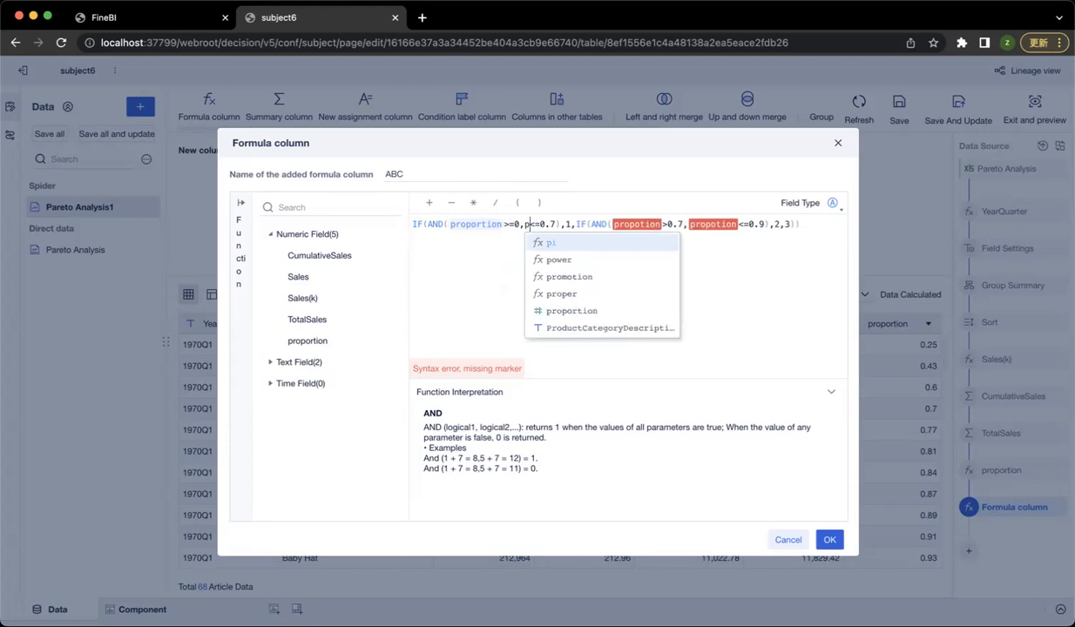
left_click(572, 310)
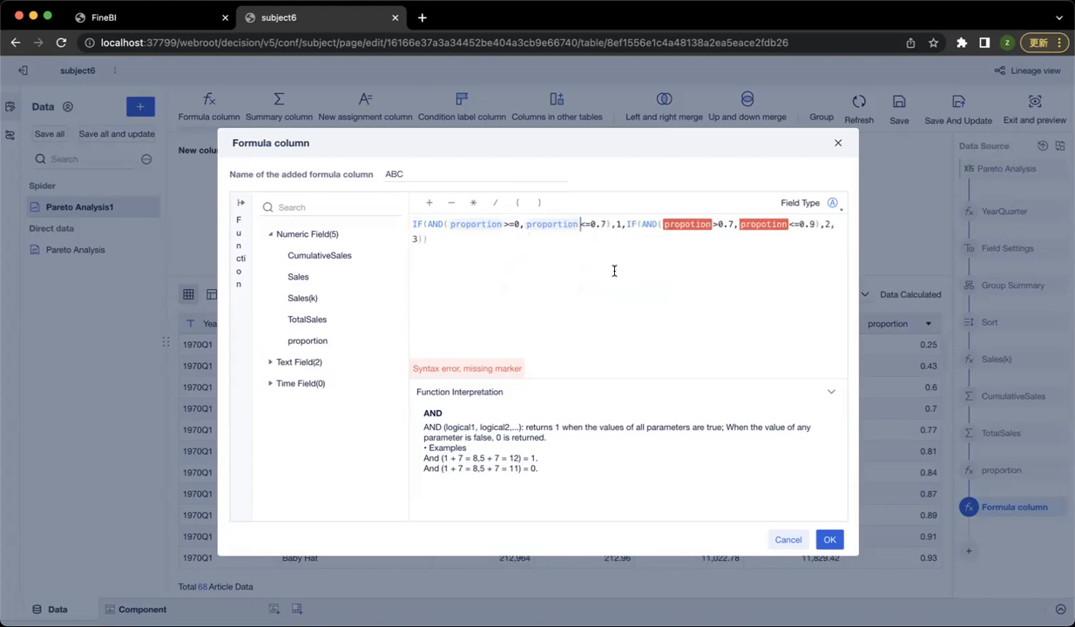
Replace both misspelled propotion entries in the second AND with the proportion field and apply the ABC formula column
left_click(693, 225)
key("BackSpace")
type("p")
left_click(713, 312)
left_click(772, 225)
key("BackSpace")
type("p")
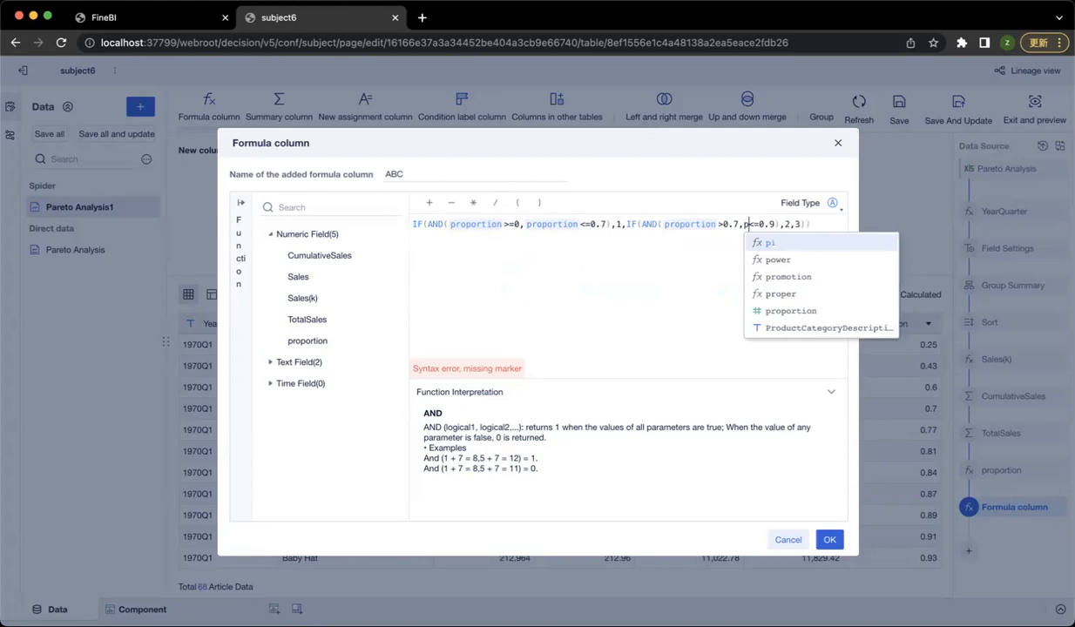
left_click(826, 312)
left_click(831, 538)
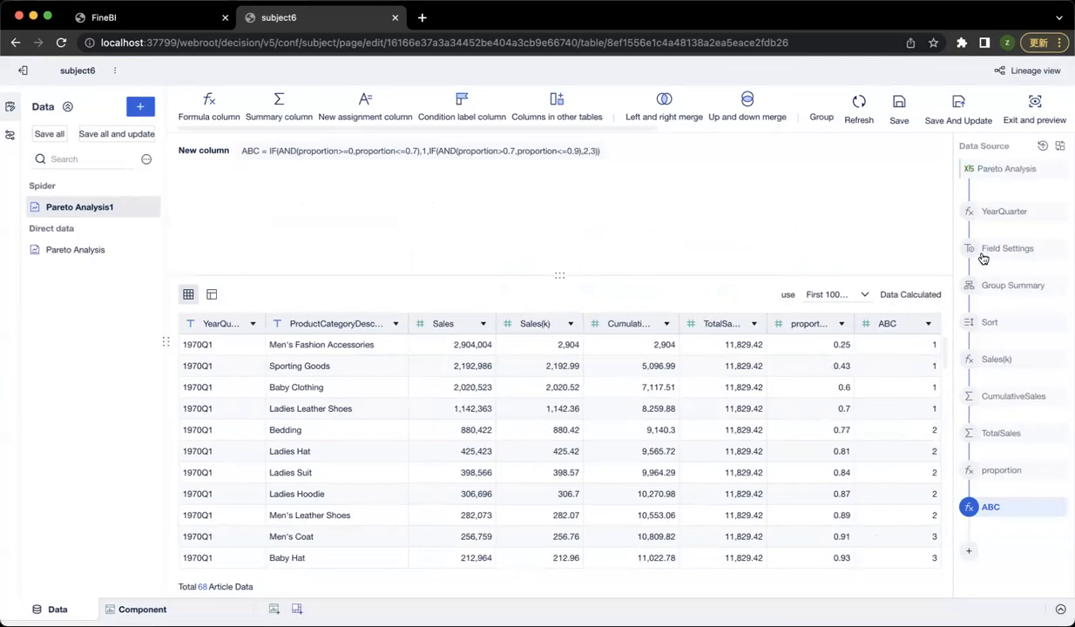
Review the ABC column and the component's available fields, and save and update the Pareto Analysis1 table
scroll(884, 548, "down", 5)
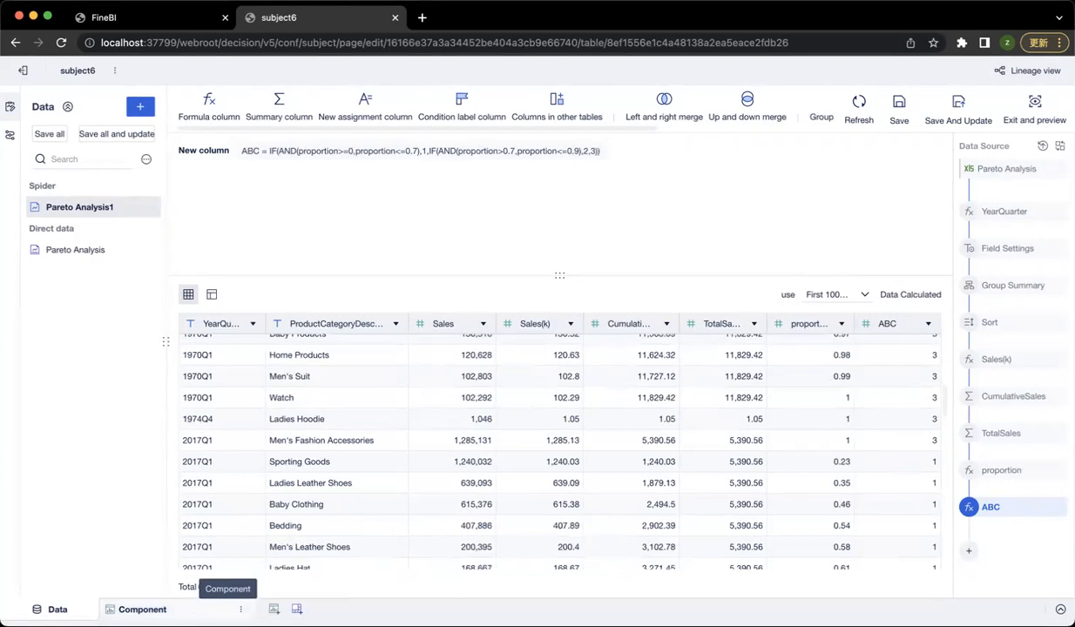
left_click(229, 609)
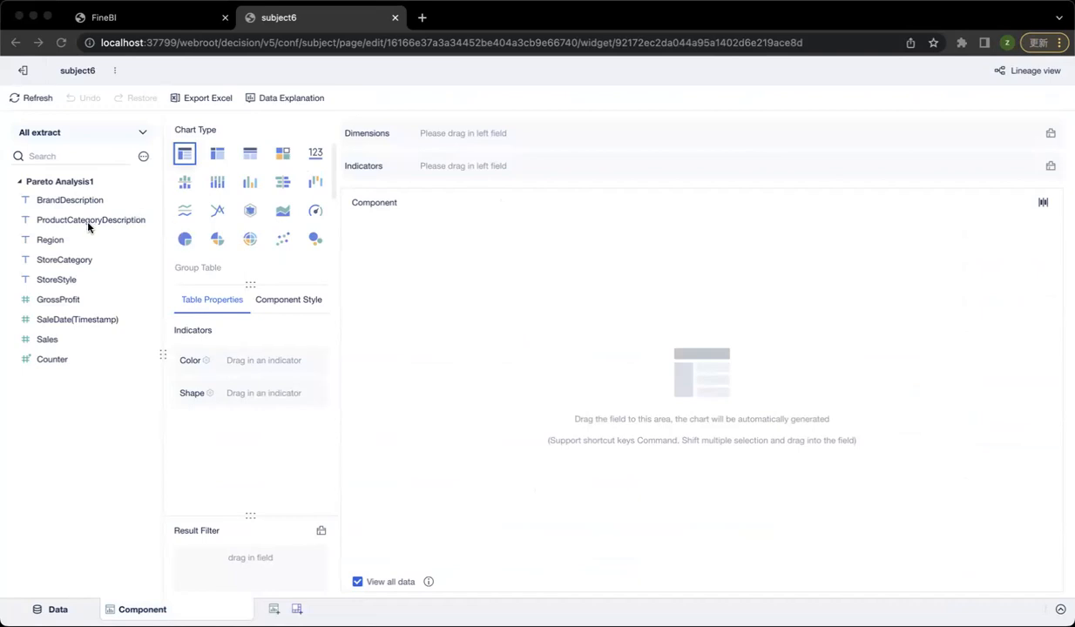
left_click(63, 608)
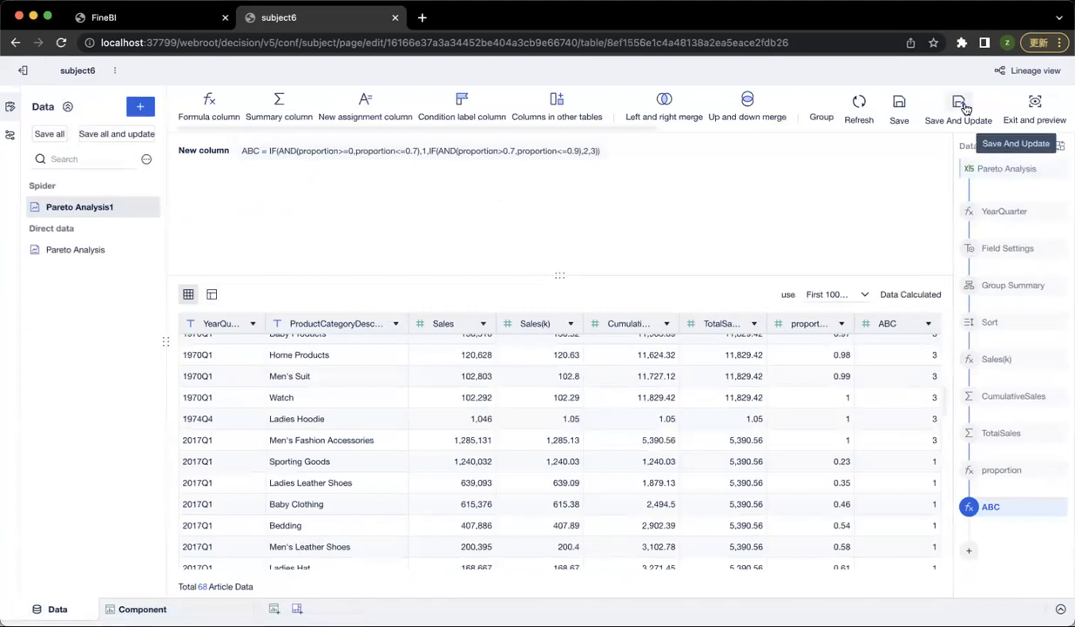
left_click(960, 106)
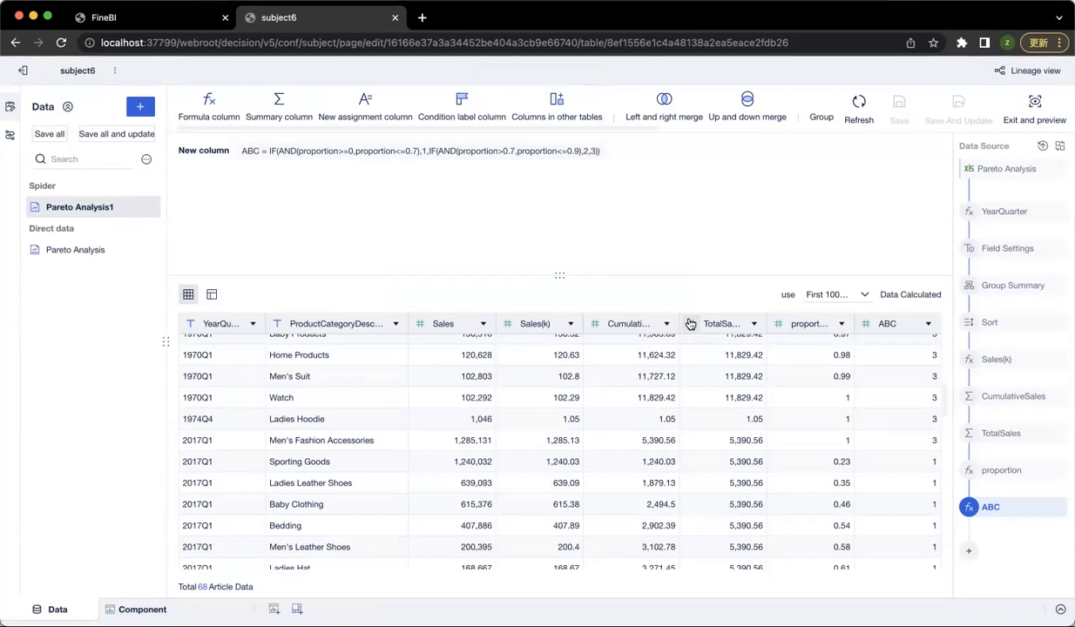
Open the component and check whether its source table has finished updating
left_click(139, 609)
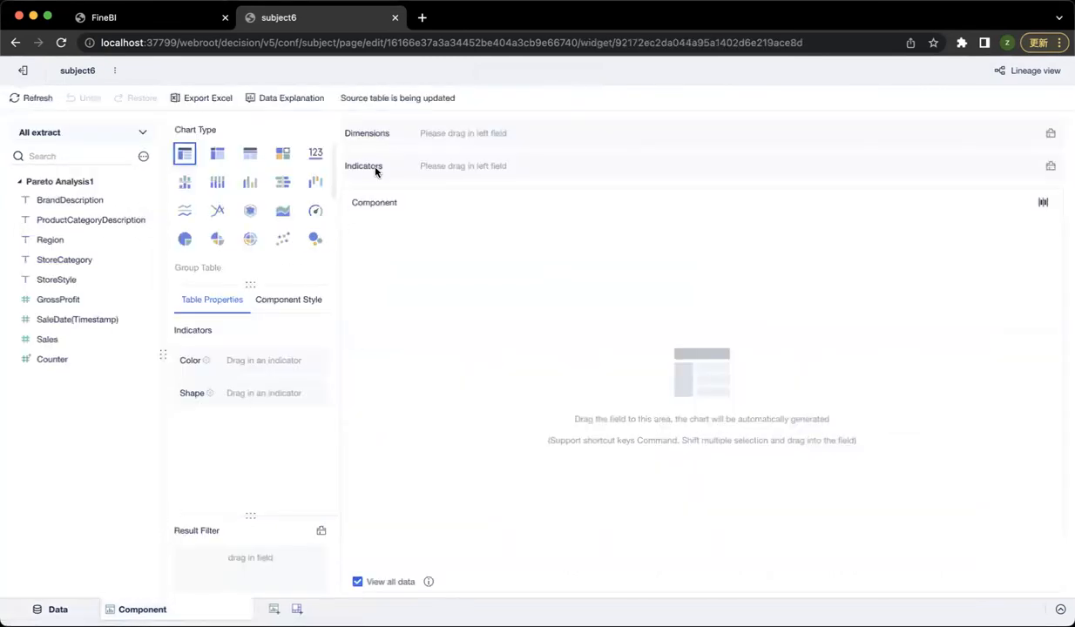
left_click_drag(340, 98, 466, 97)
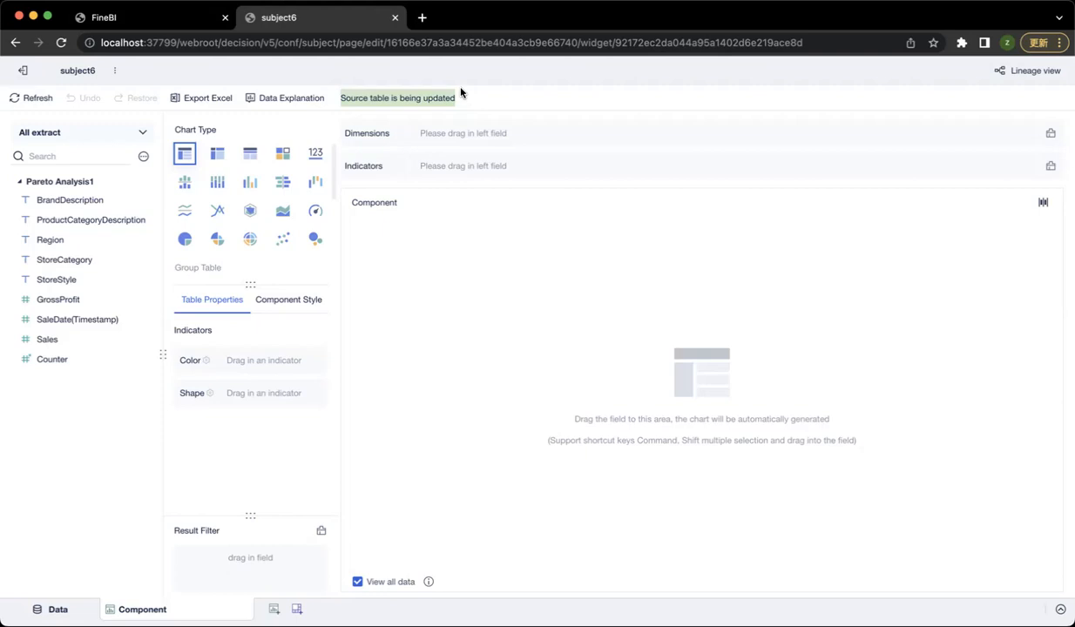
left_click(51, 609)
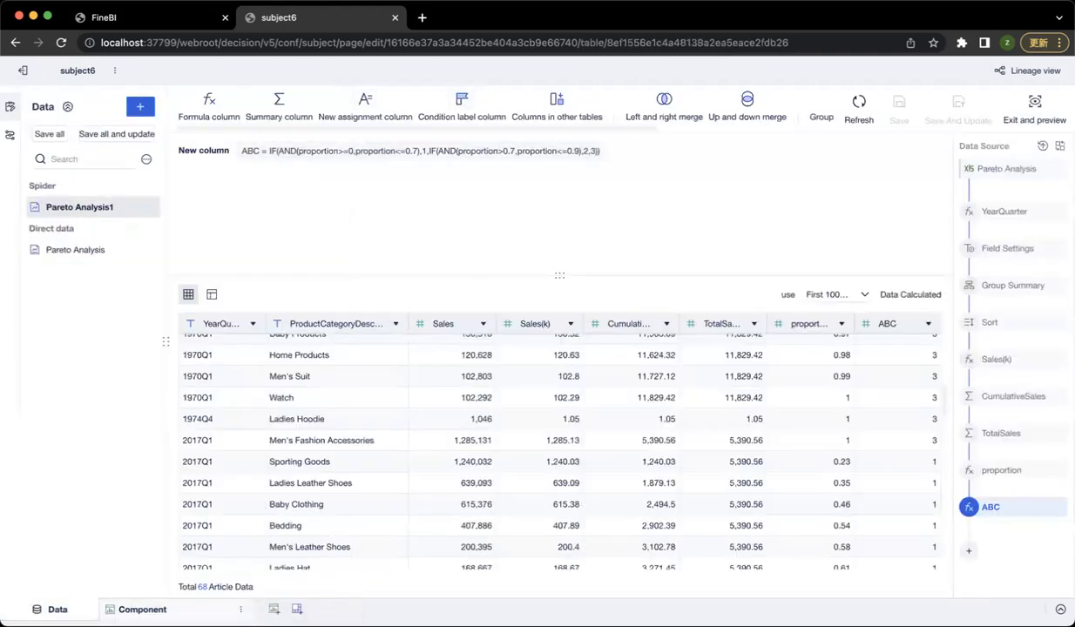
left_click(152, 609)
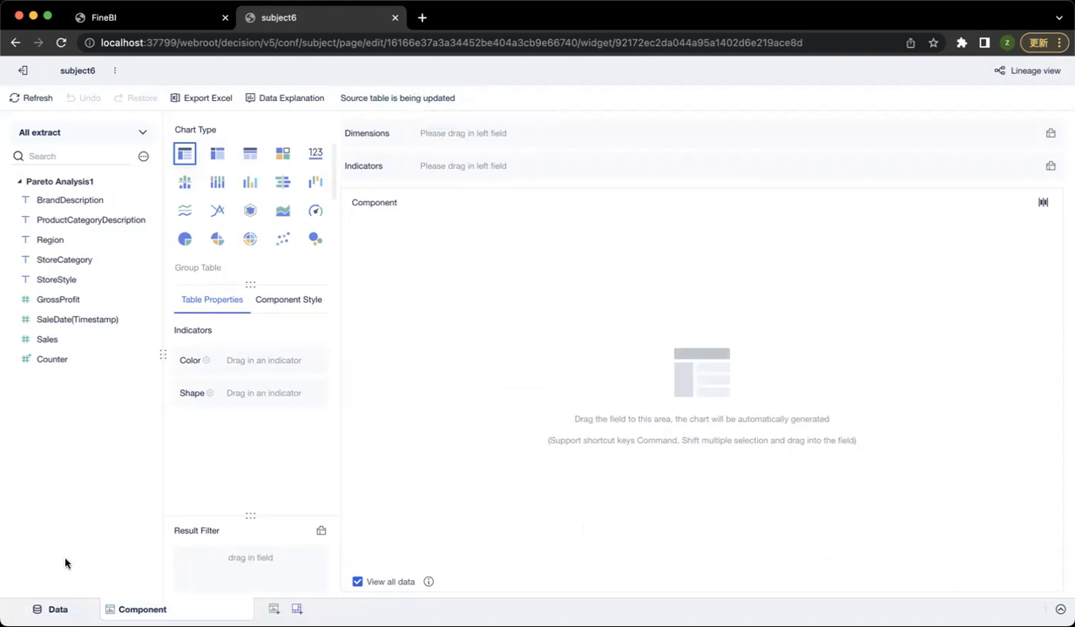
Switch to the FineBI home page and check the update information of Pareto Analysis1 under subject6 in My Analysis
left_click(144, 24)
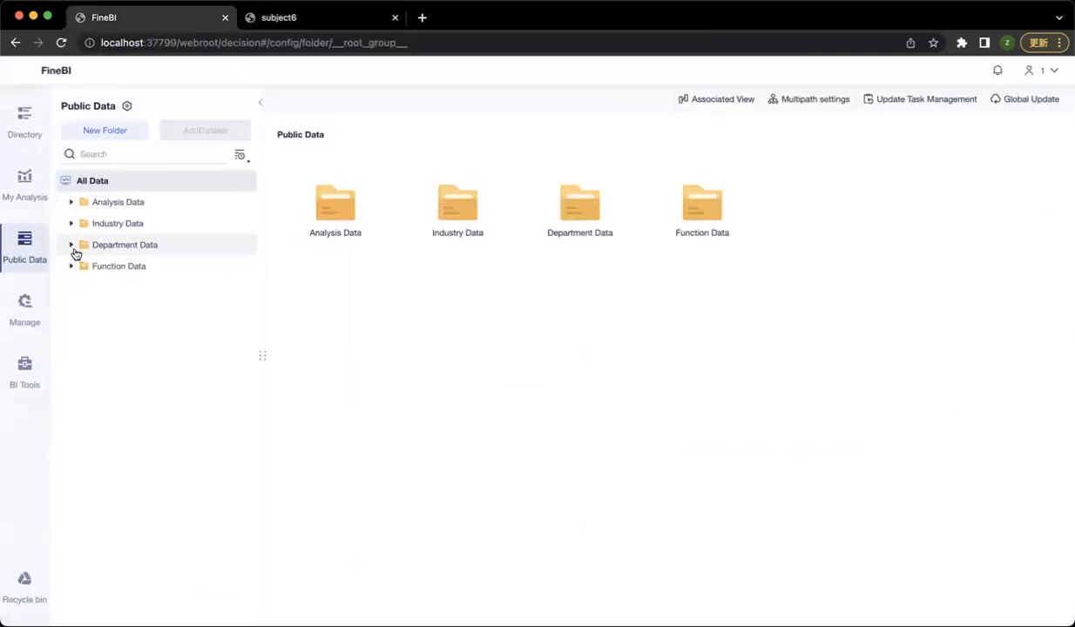
left_click(49, 198)
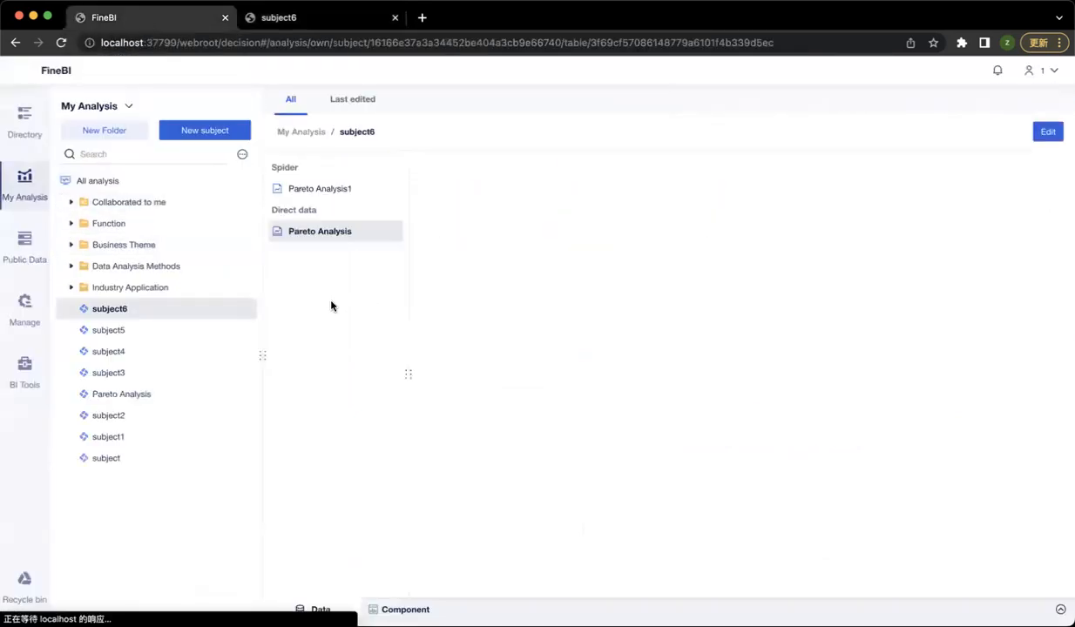
left_click(347, 191)
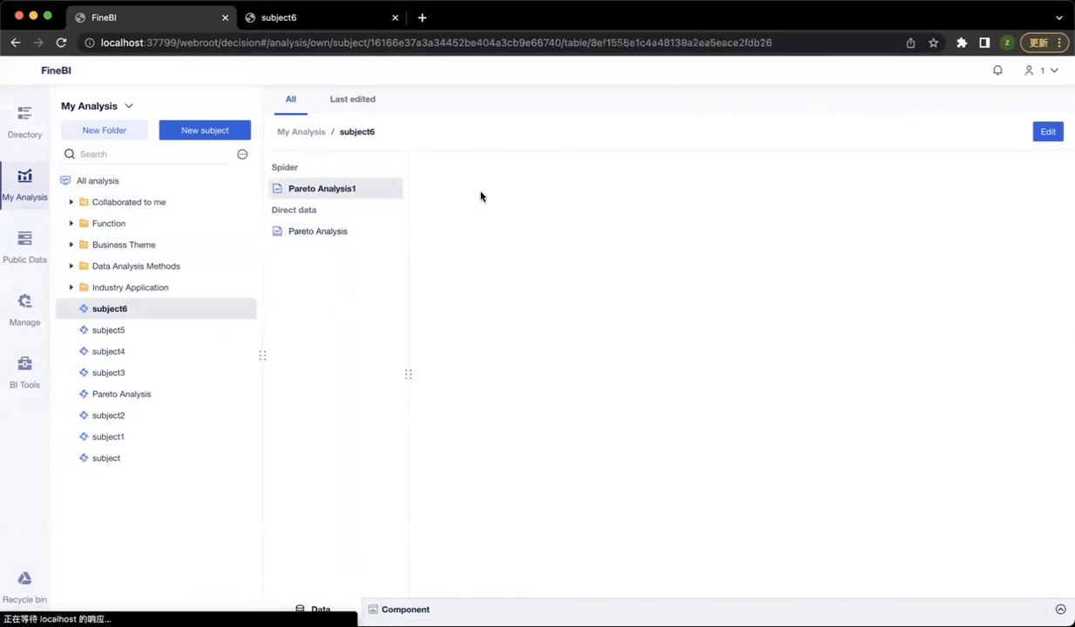
left_click(626, 169)
mouse_move(647, 166)
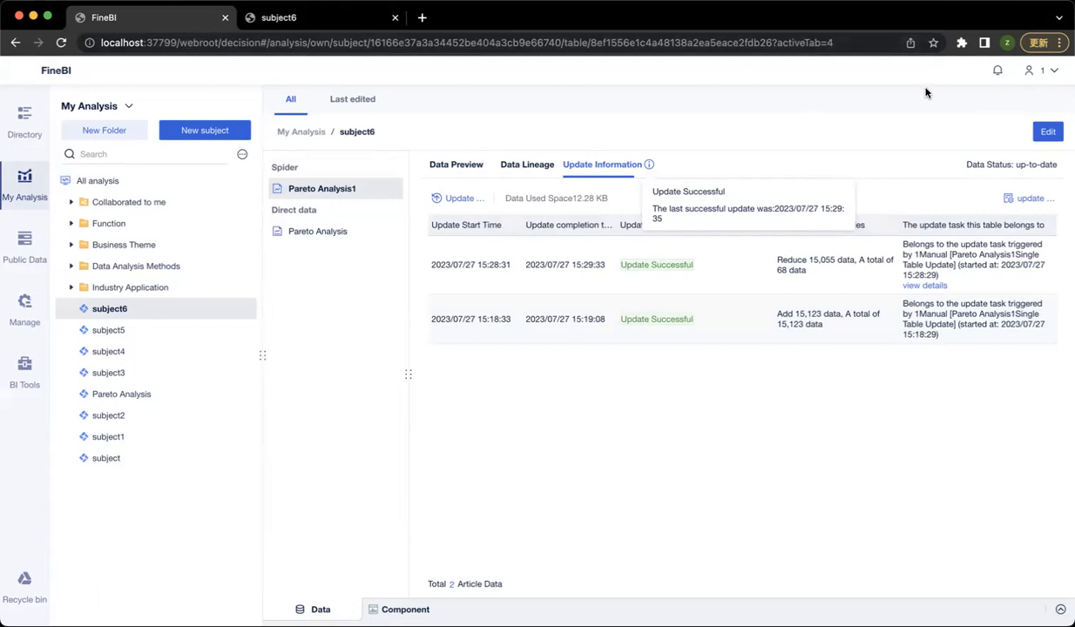
Return to subject6's component, add YearQuarter and ProductCategoryDescription as dimensions, and expand the 1970Q1 group
left_click(300, 17)
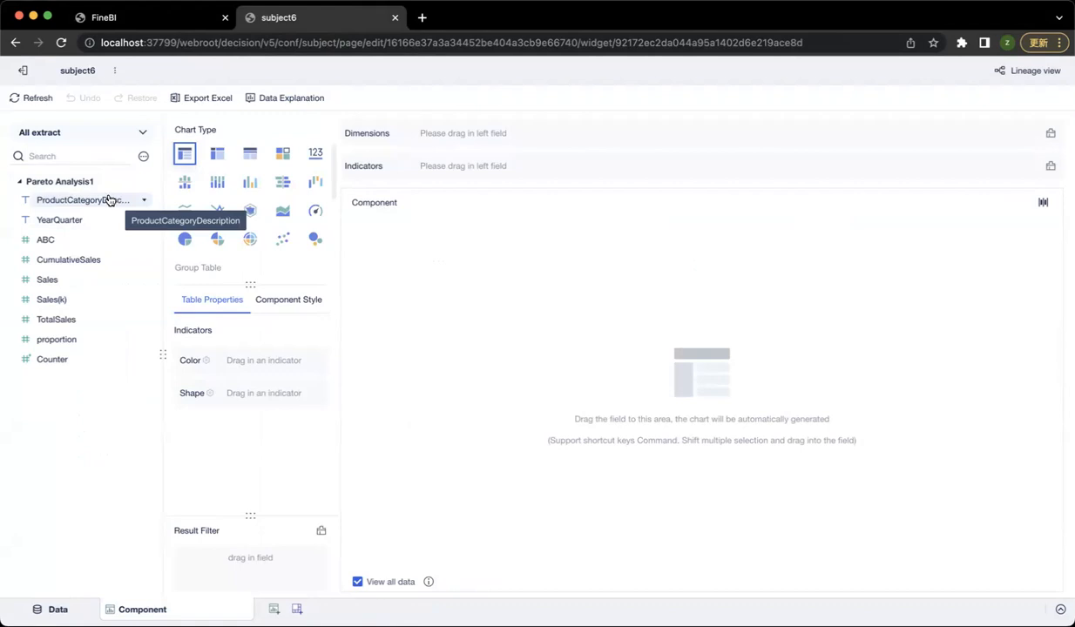
left_click_drag(58, 223, 475, 143)
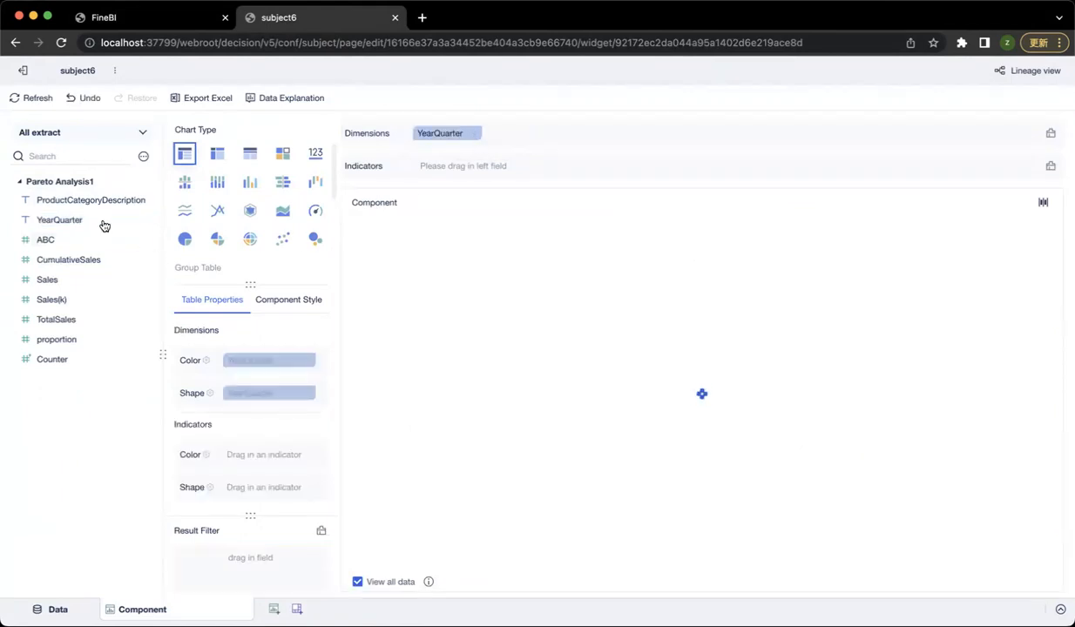
left_click_drag(67, 201, 533, 139)
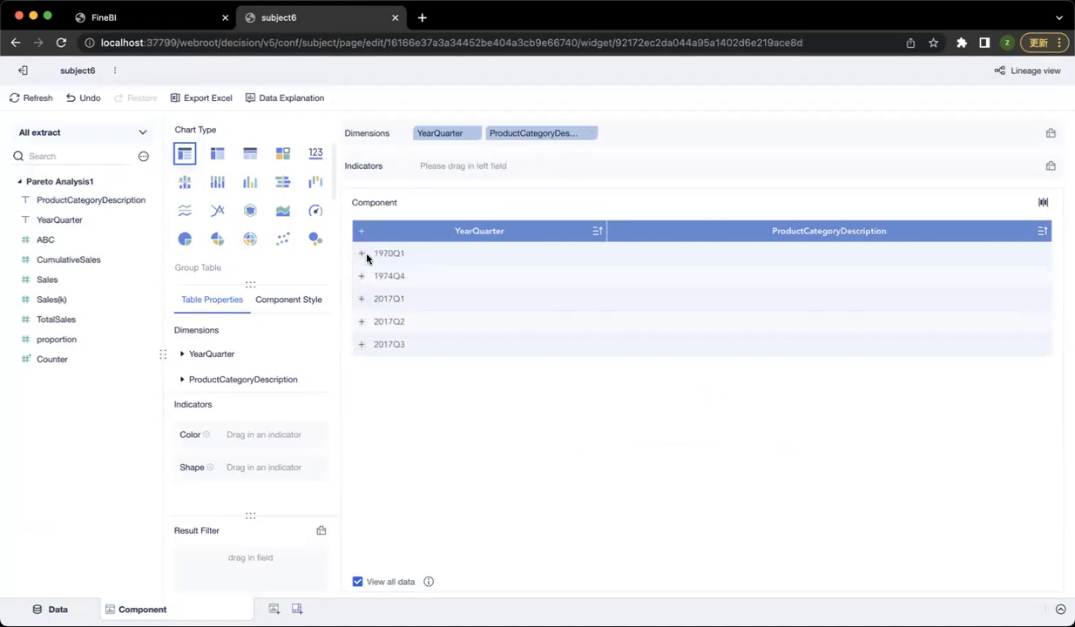
left_click(363, 254)
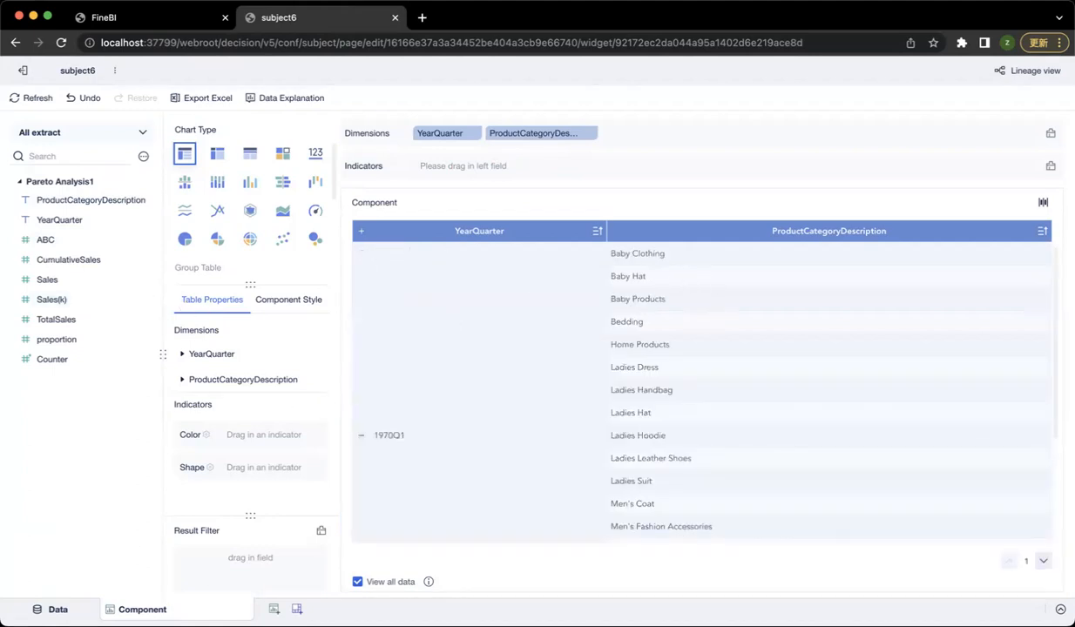
Add Sales(k), CumulativeSales, TotalSales, proportion and ABC to the component as indicators, in that order
left_click_drag(53, 297, 473, 175)
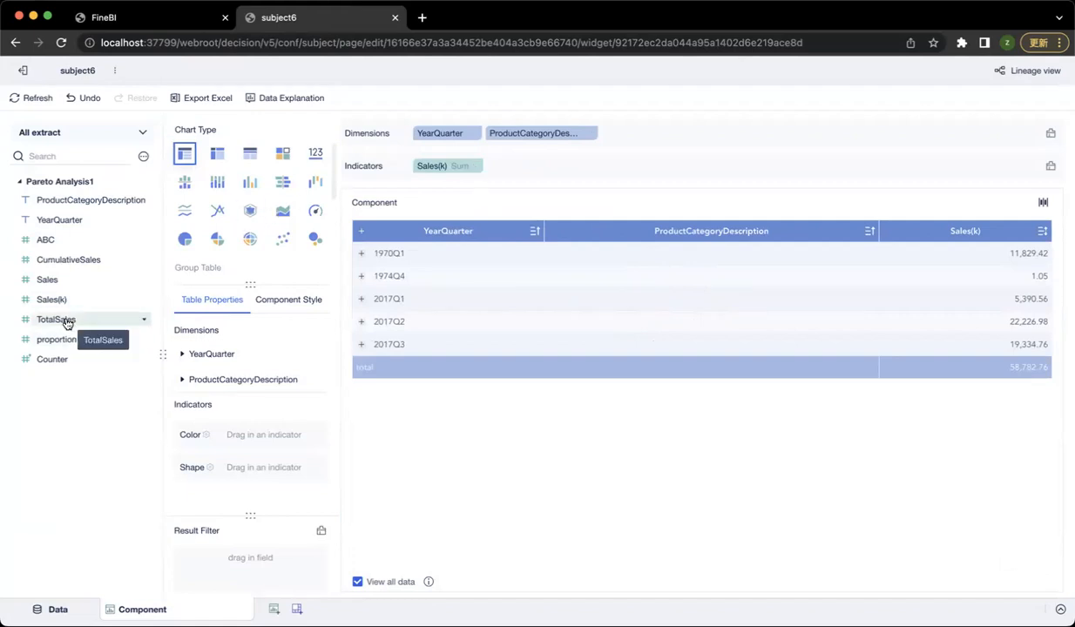
left_click_drag(74, 263, 544, 173)
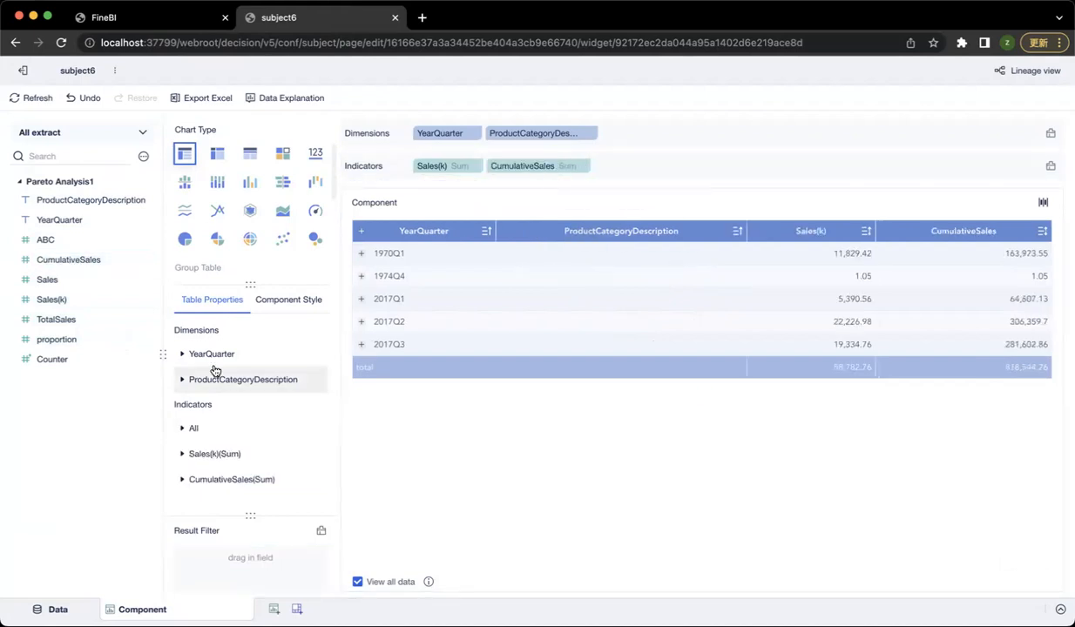
left_click_drag(70, 321, 676, 177)
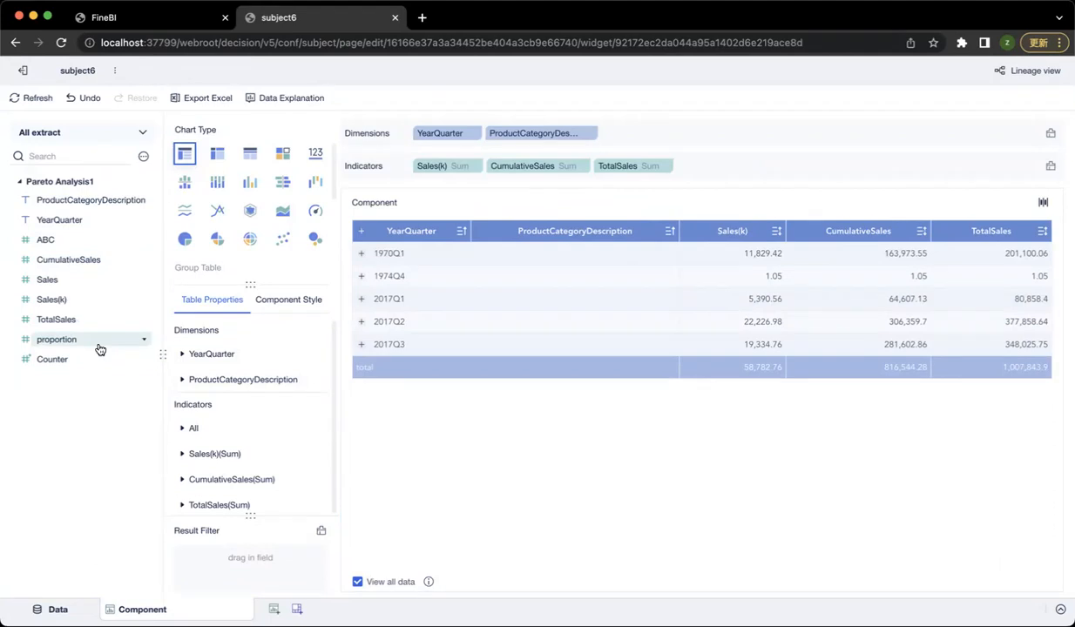
left_click_drag(98, 349, 701, 166)
left_click_drag(74, 240, 826, 167)
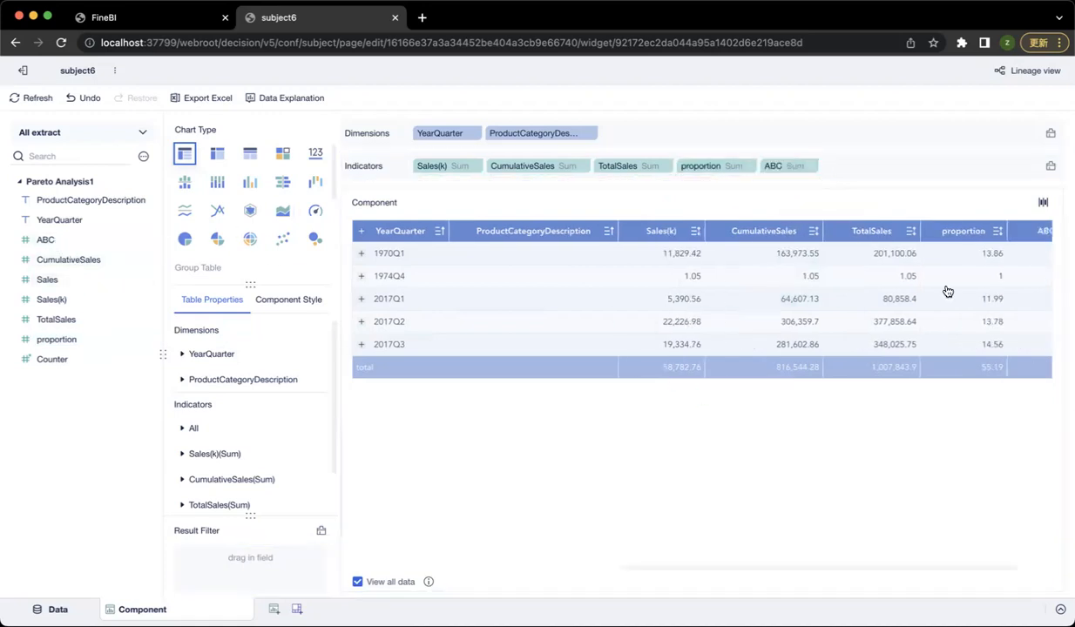
Expand the 2017Q1 group to examine the indicator values of its product categories
left_click_drag(647, 571, 792, 569)
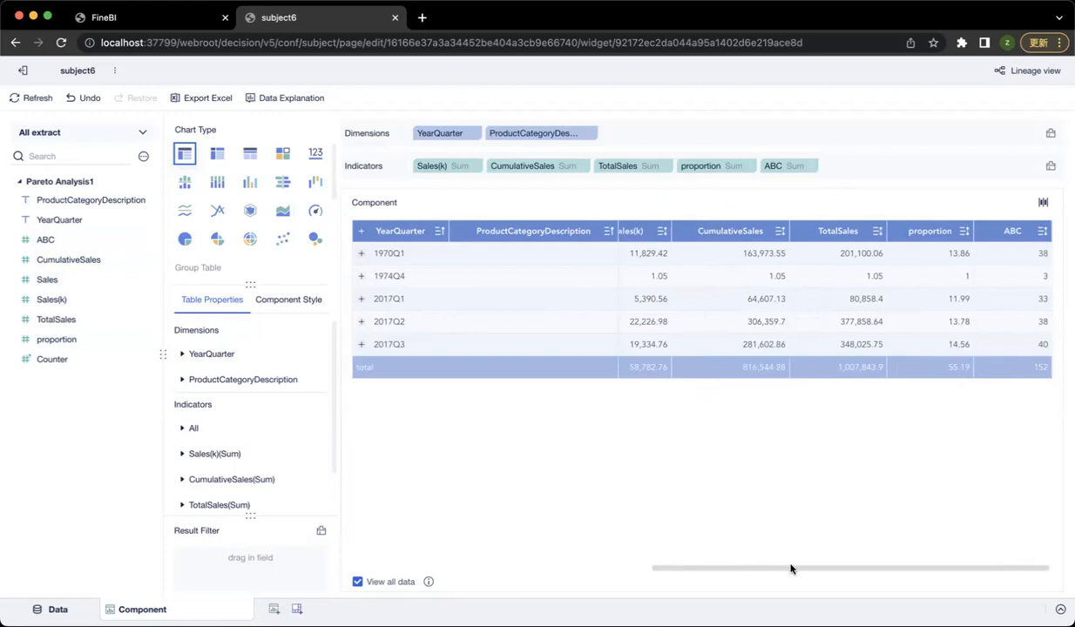
left_click(361, 299)
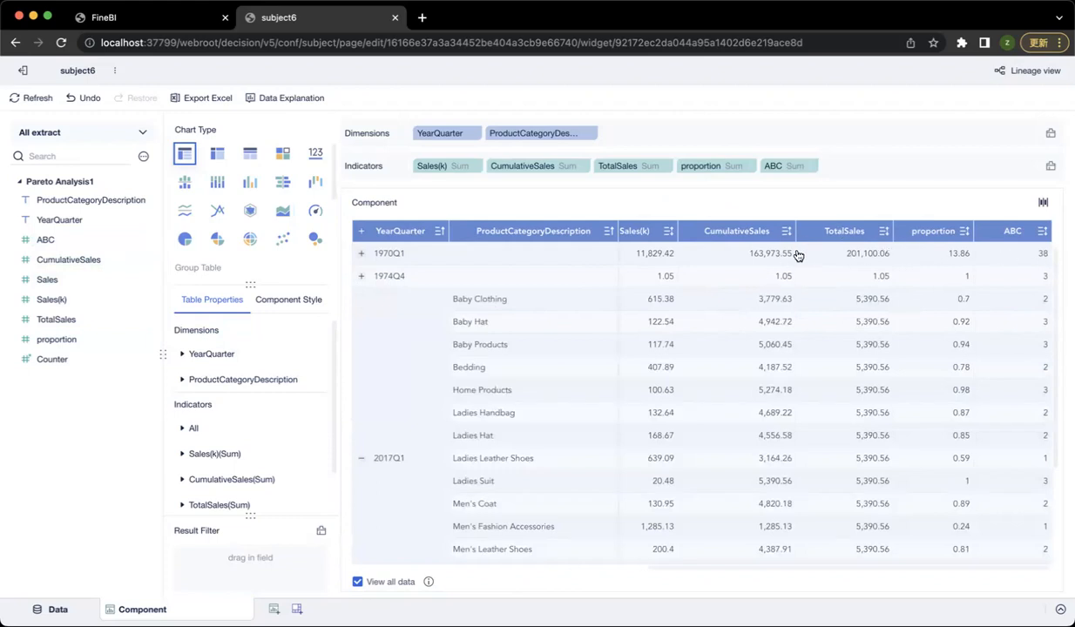
Sort the component's table by Sales(k) in ascending order and expand the 2017Q1 group
left_click(668, 231)
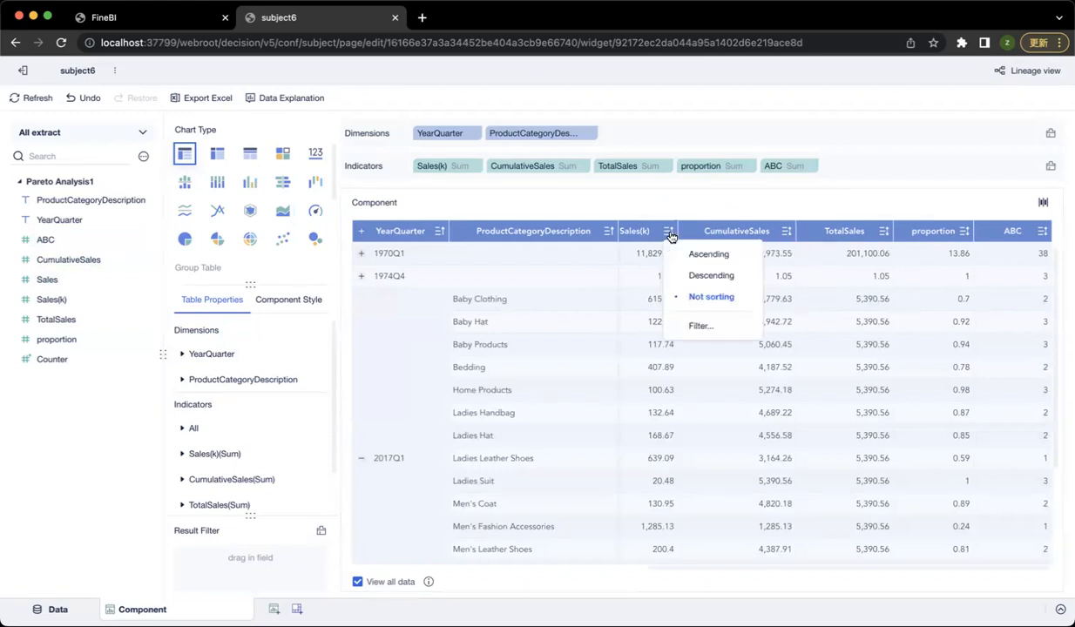
left_click(697, 254)
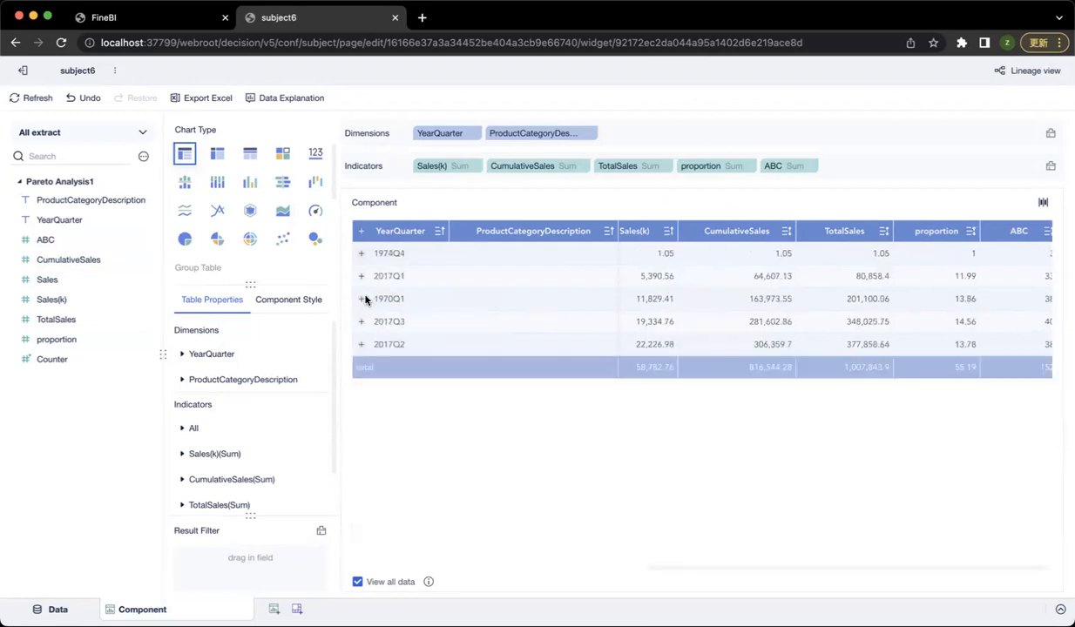
left_click(362, 277)
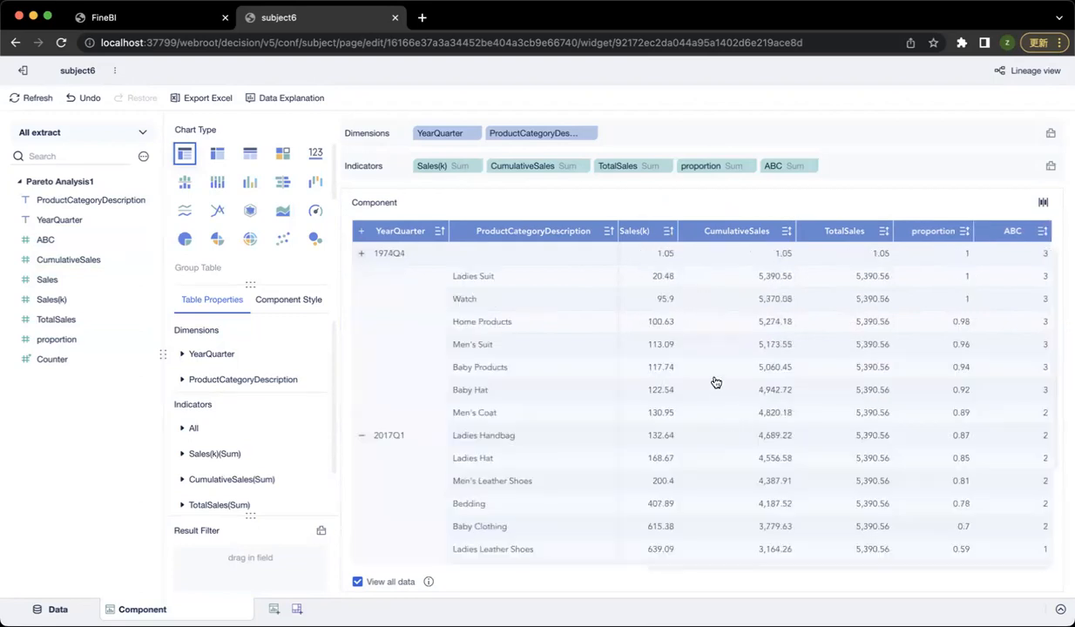
Sort the table by Sales(k) in descending order and expand the 2017Q3 group to examine its proportion and ABC values
left_click(668, 231)
left_click(699, 296)
left_click(361, 277)
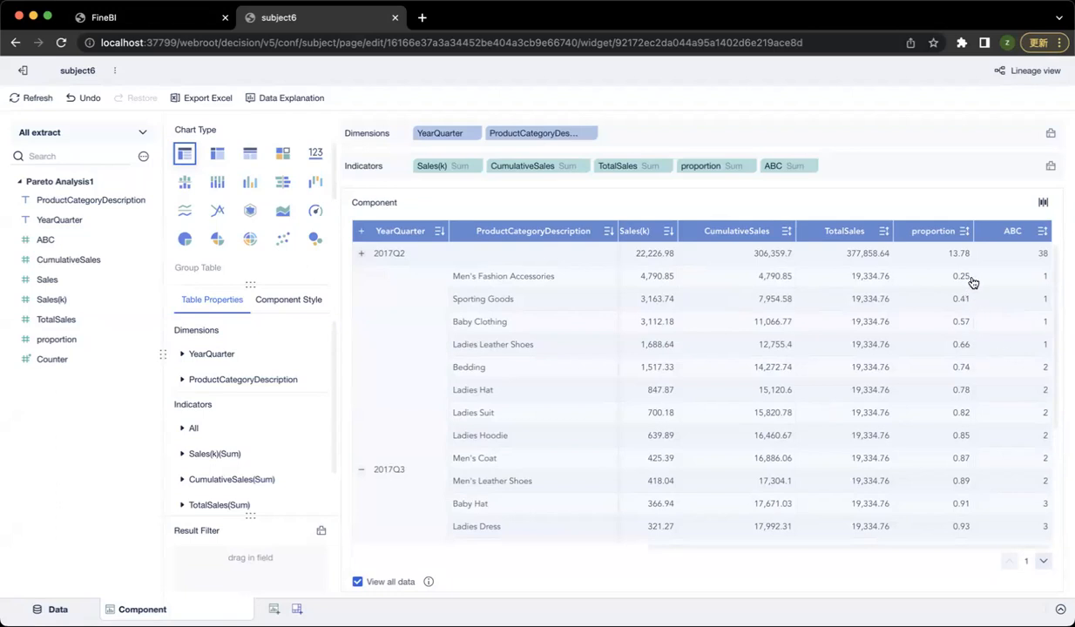
scroll(963, 410, "down", 1)
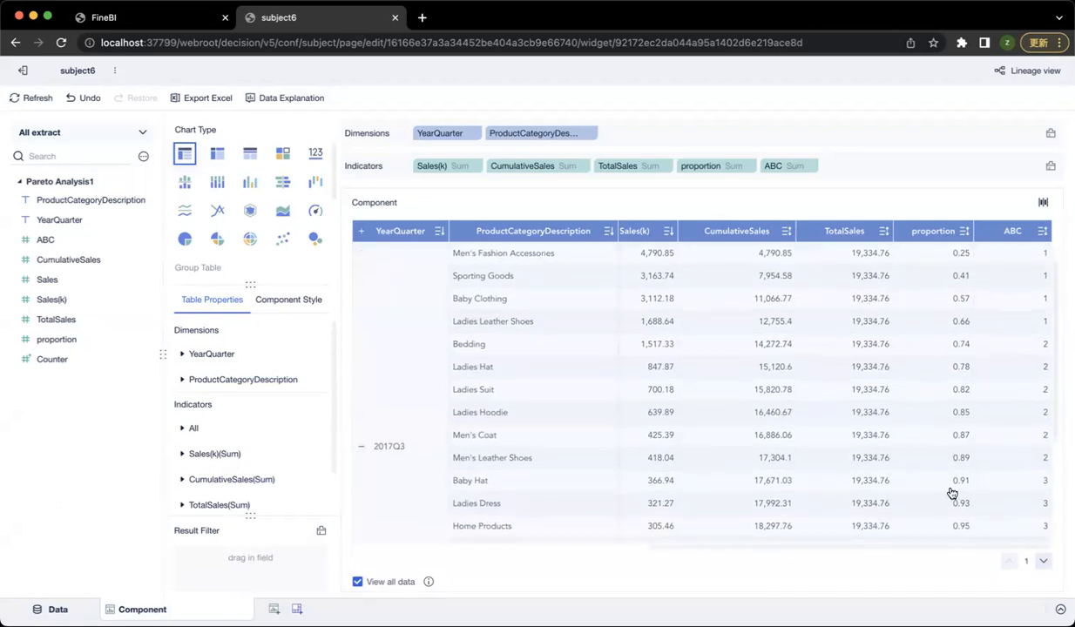
scroll(965, 513, "down", 4)
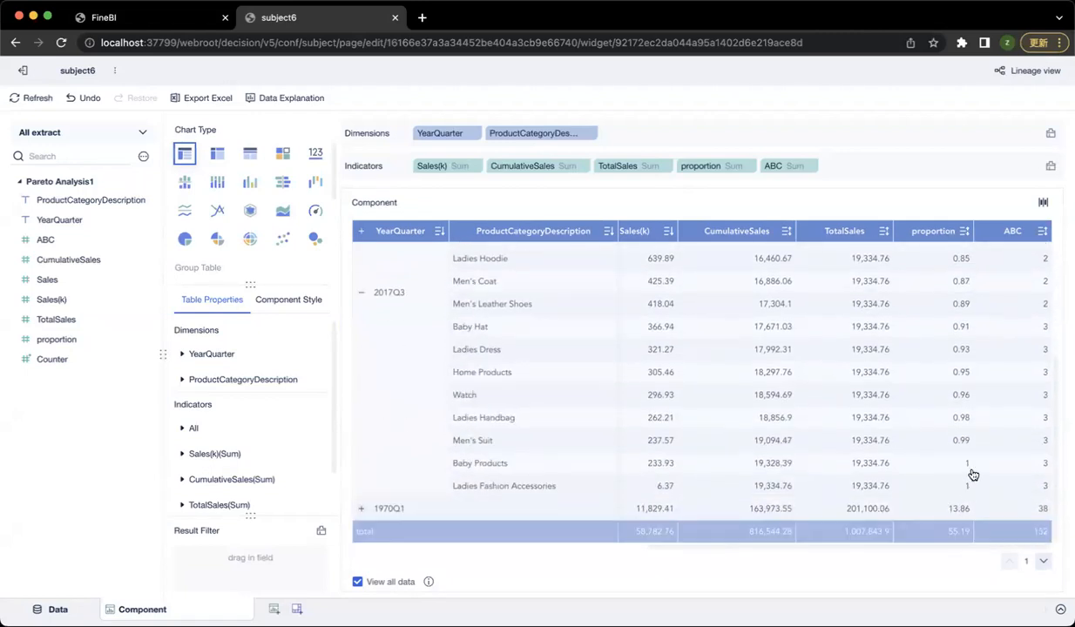
scroll(976, 475, "up", 5)
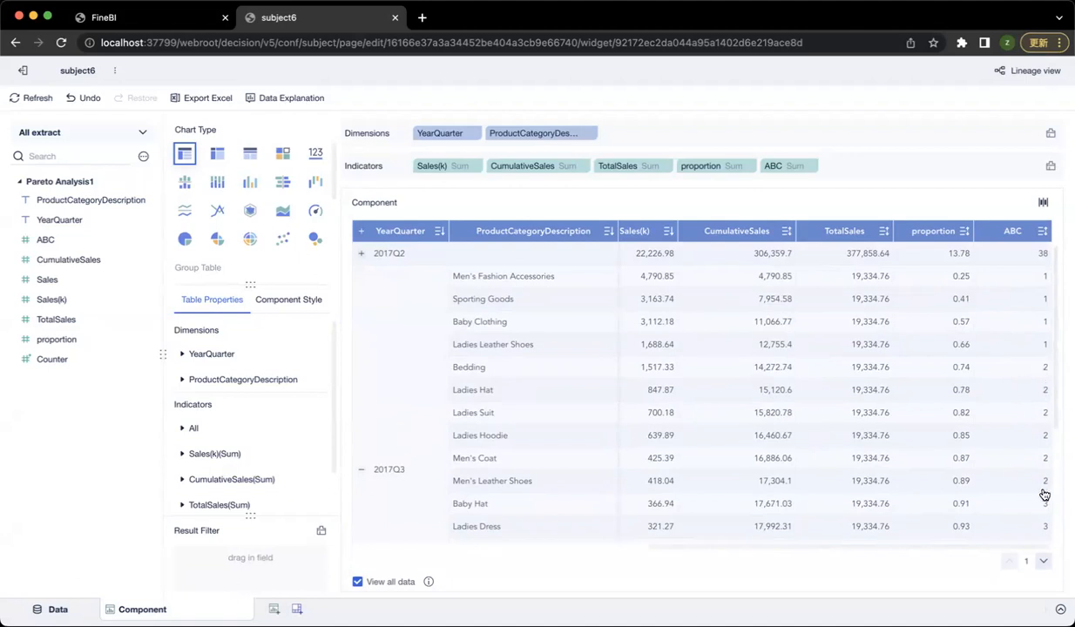
scroll(1016, 498, "down", 1)
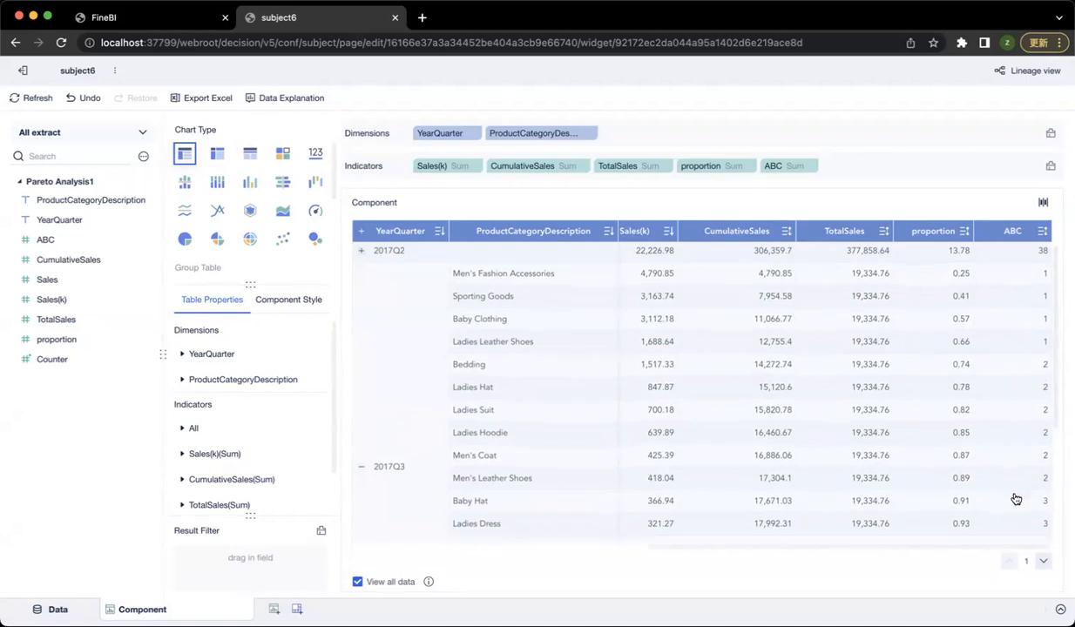
scroll(642, 311, "up", 1)
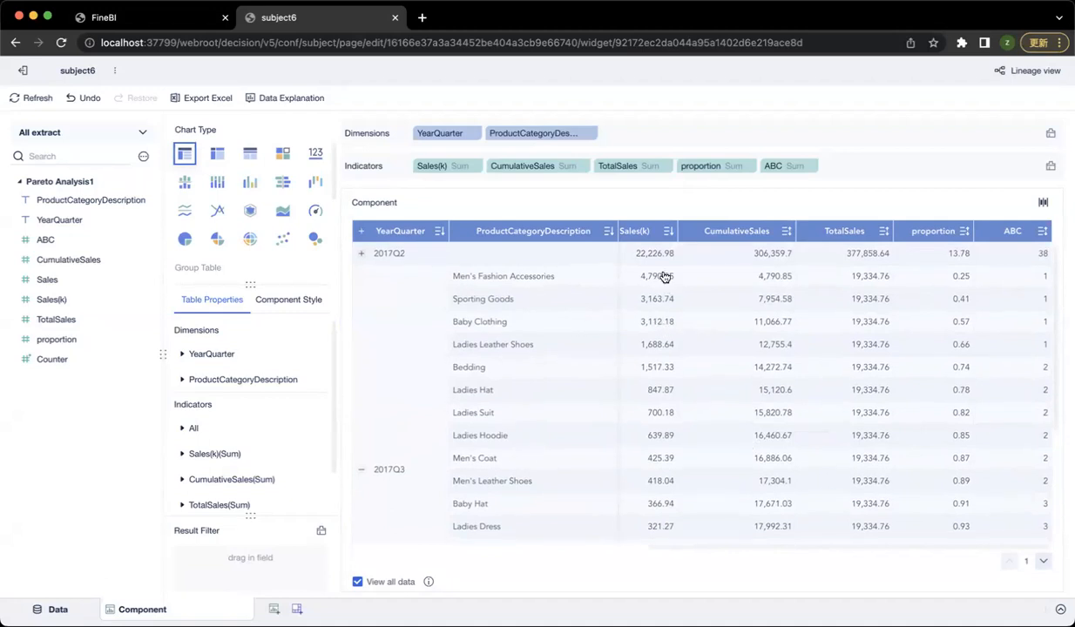
Create a dashboard, place the Pareto component on it and enlarge it to show more rows and columns
left_click(296, 609)
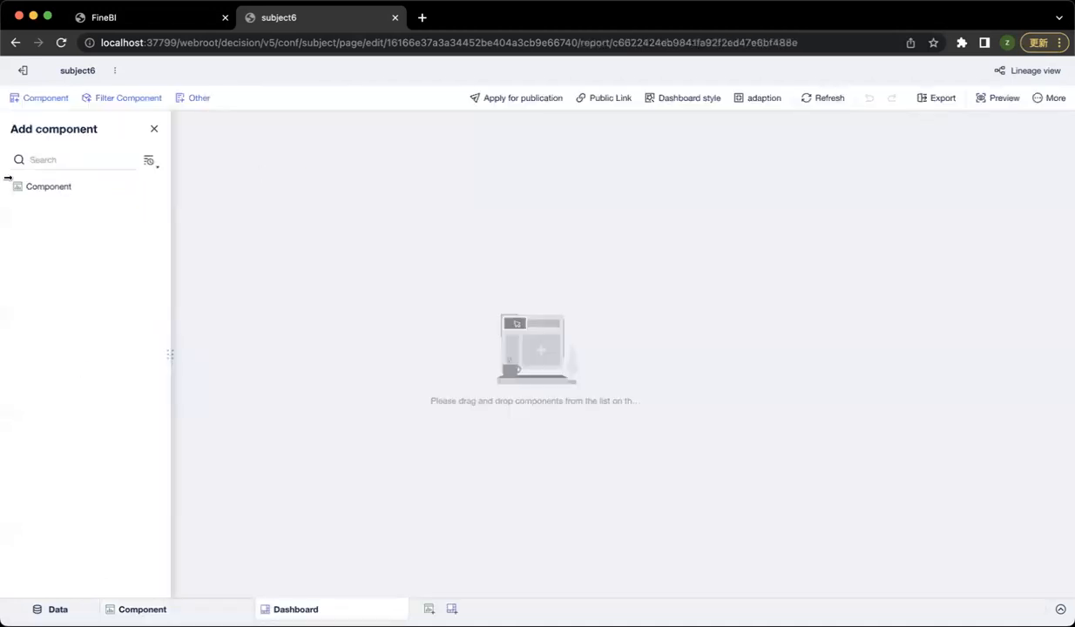
left_click_drag(17, 181, 275, 186)
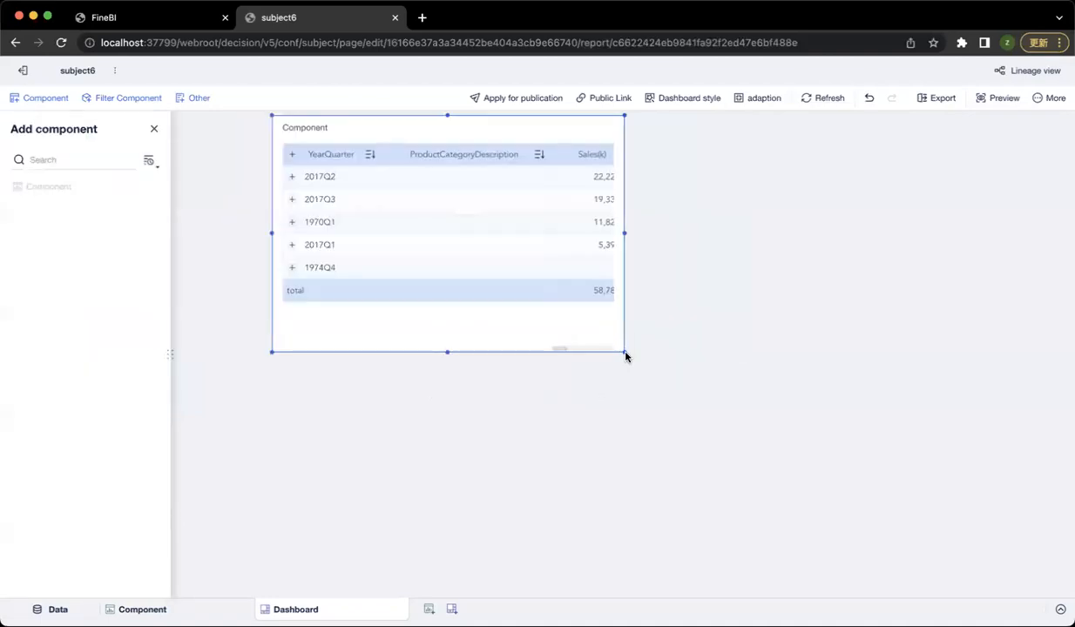
left_click_drag(624, 353, 976, 553)
Expand the 2017Q2 group in the dashboard table and examine the Sales(k), cumulative sales, proportion and ABC values of its categories
left_click(292, 177)
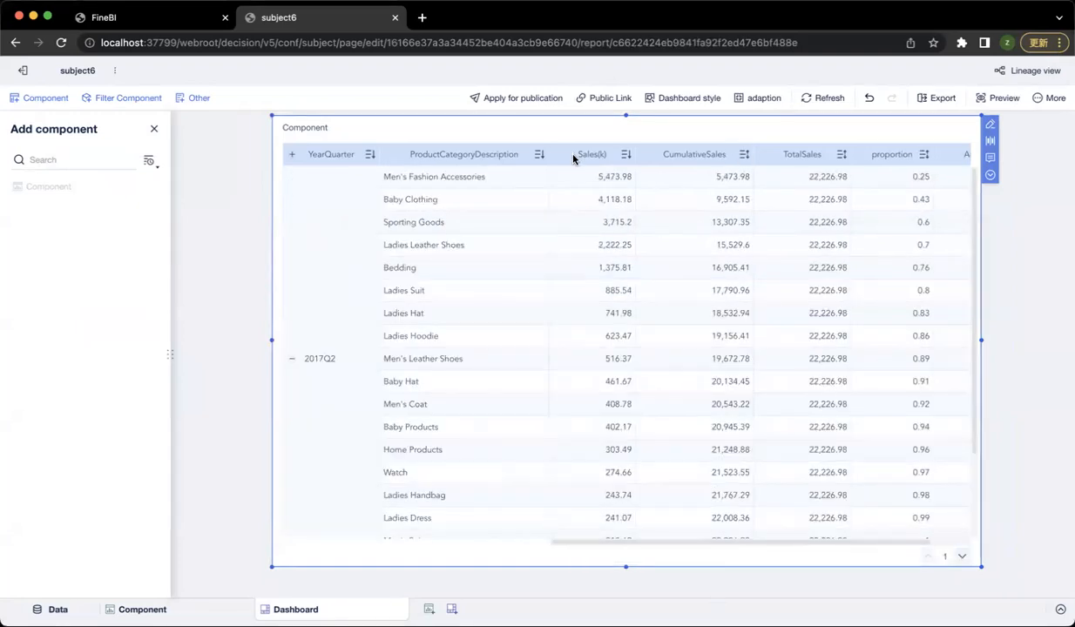
left_click_drag(712, 542, 755, 543)
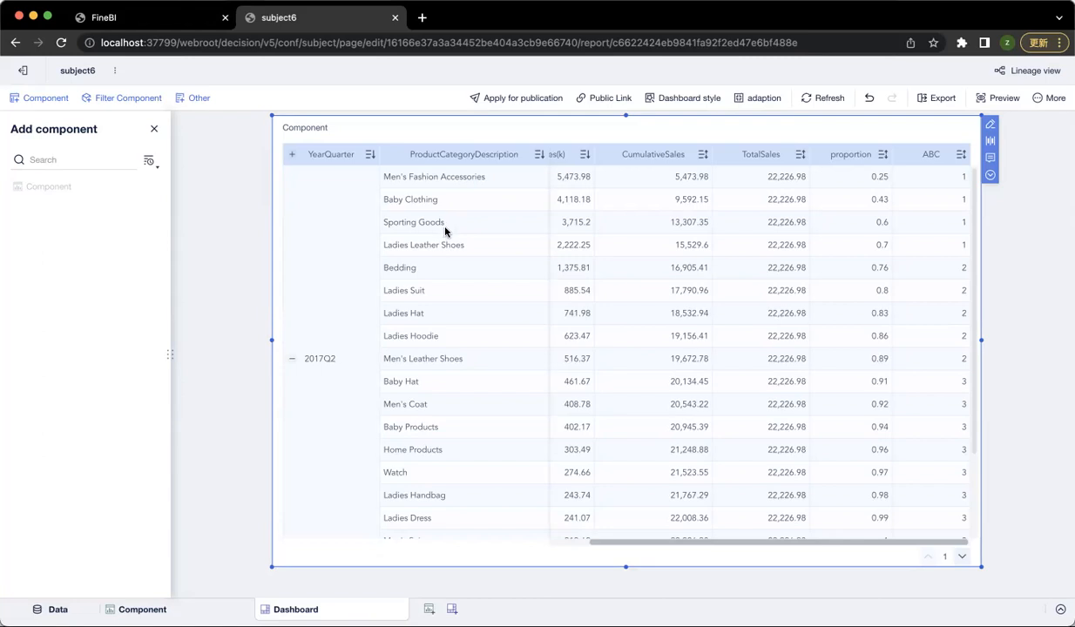
scroll(462, 363, "down", 3)
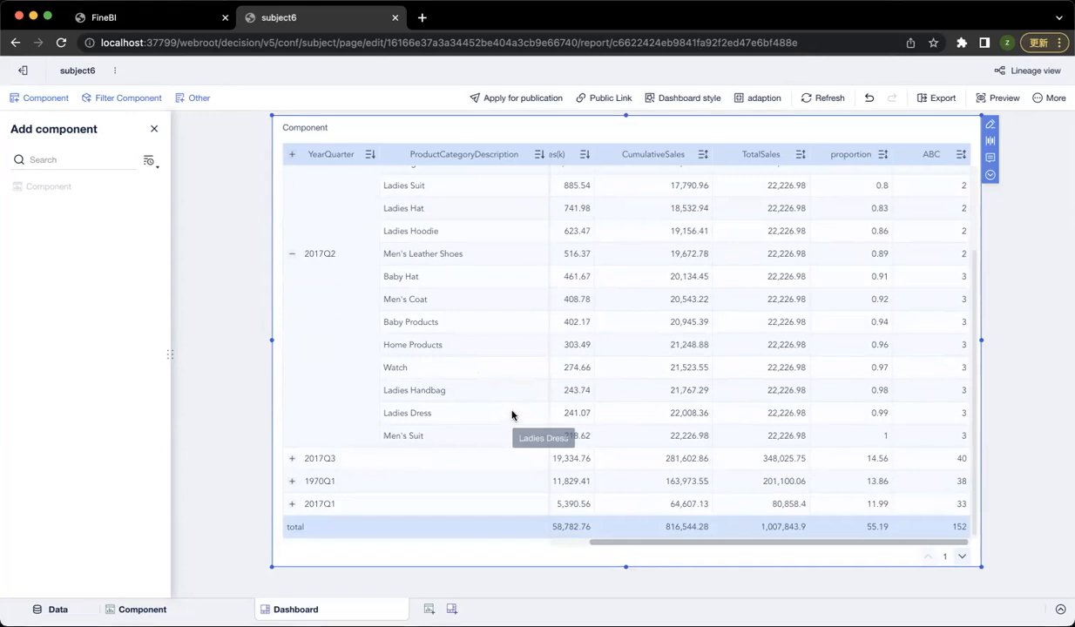
scroll(523, 418, "up", 3)
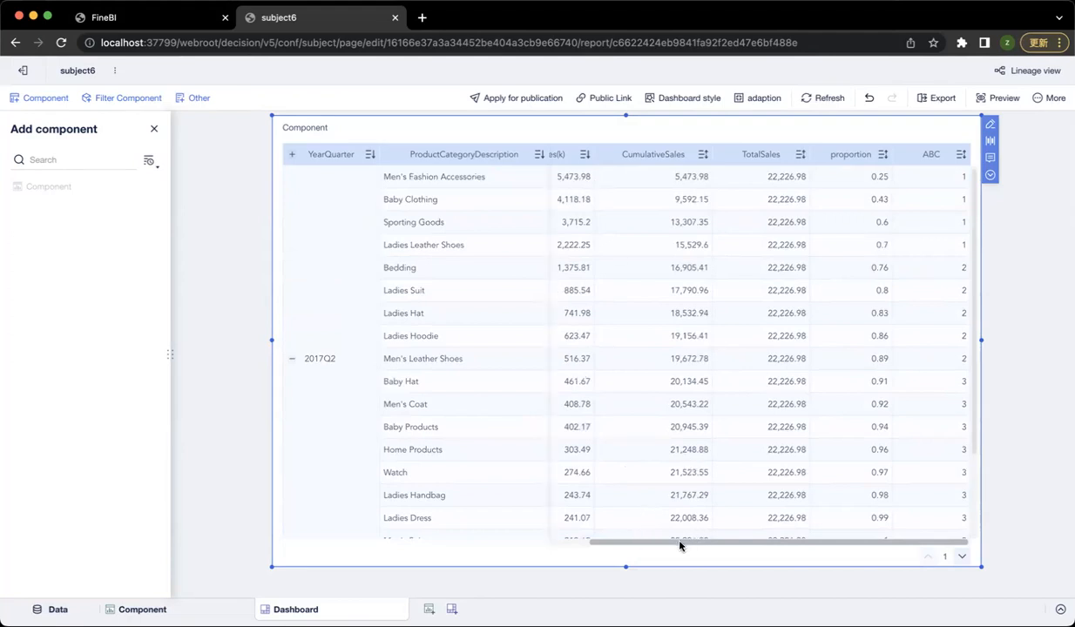
left_click_drag(678, 542, 640, 542)
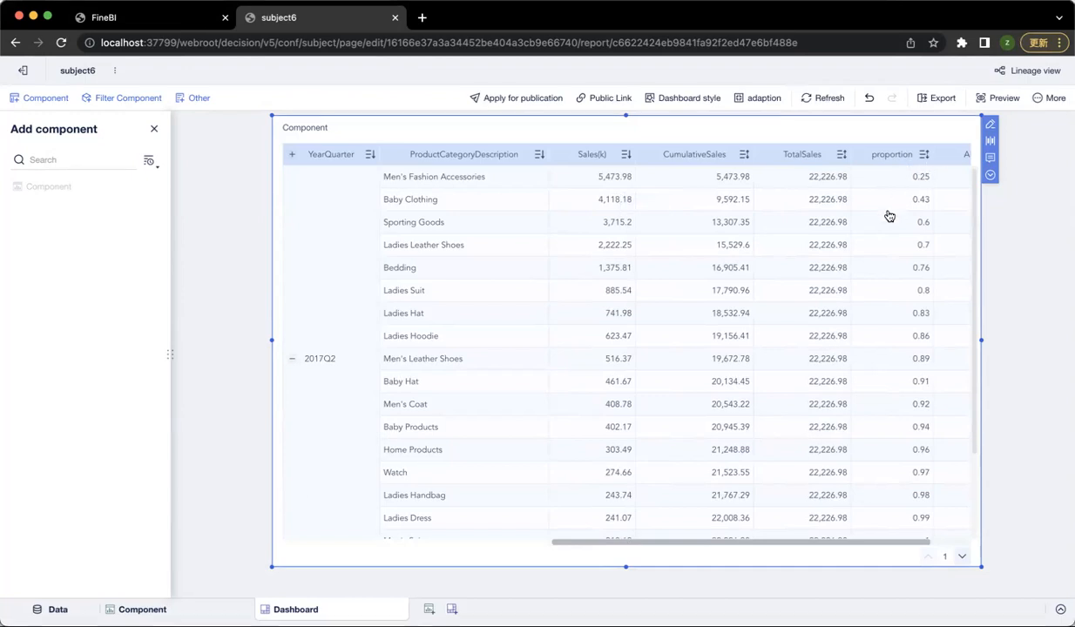
left_click_drag(882, 548, 931, 550)
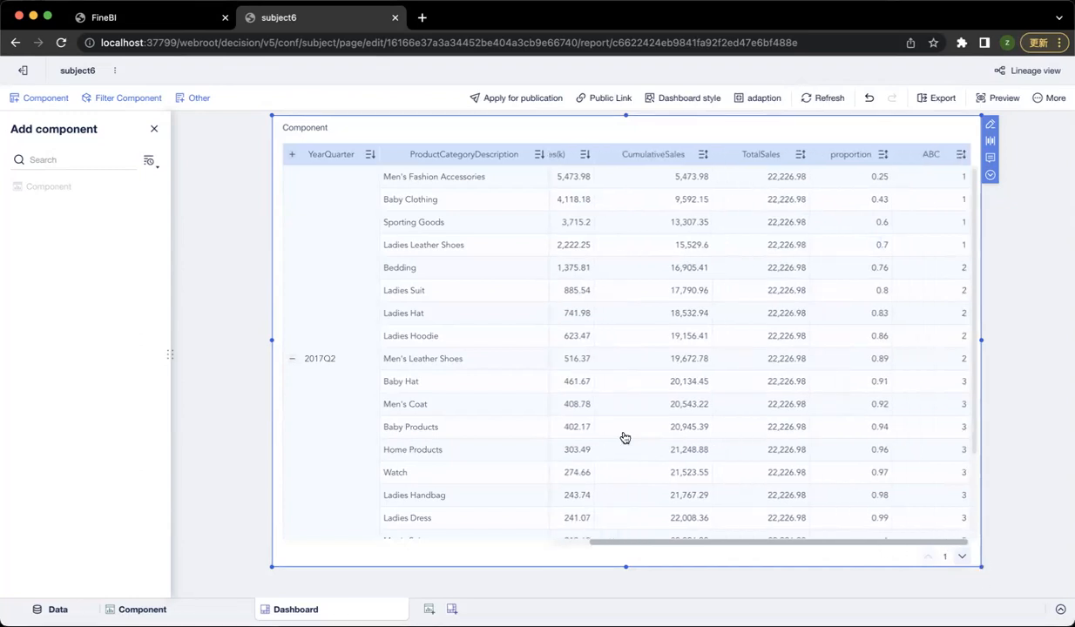
Add a Text Drop-Down filter component above the dashboard table, bound to the ProductCategoryDescription field
left_click(154, 132)
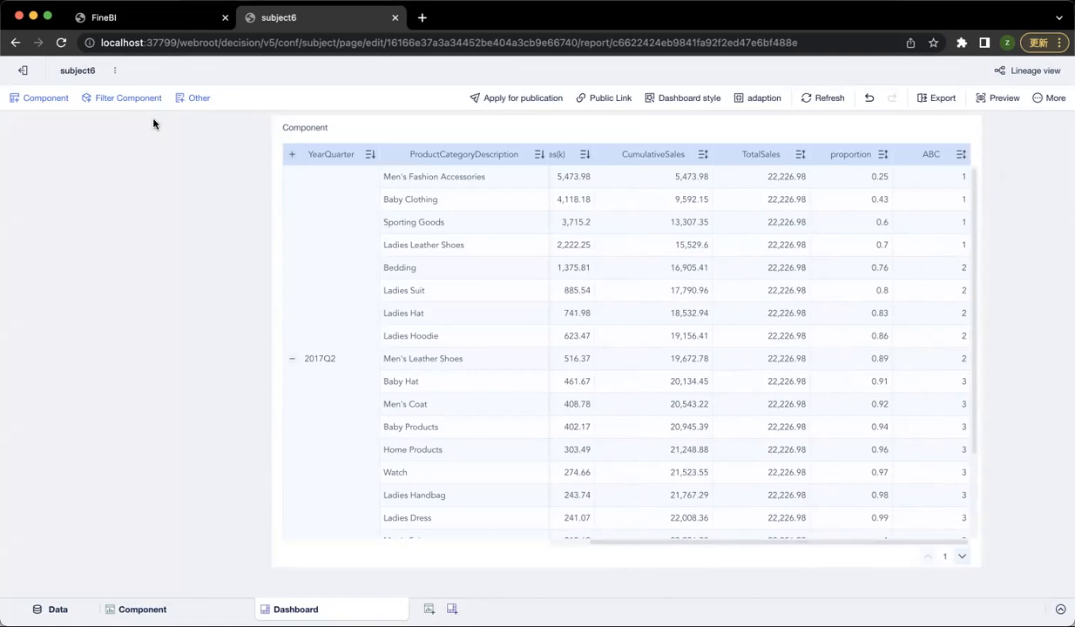
left_click(133, 100)
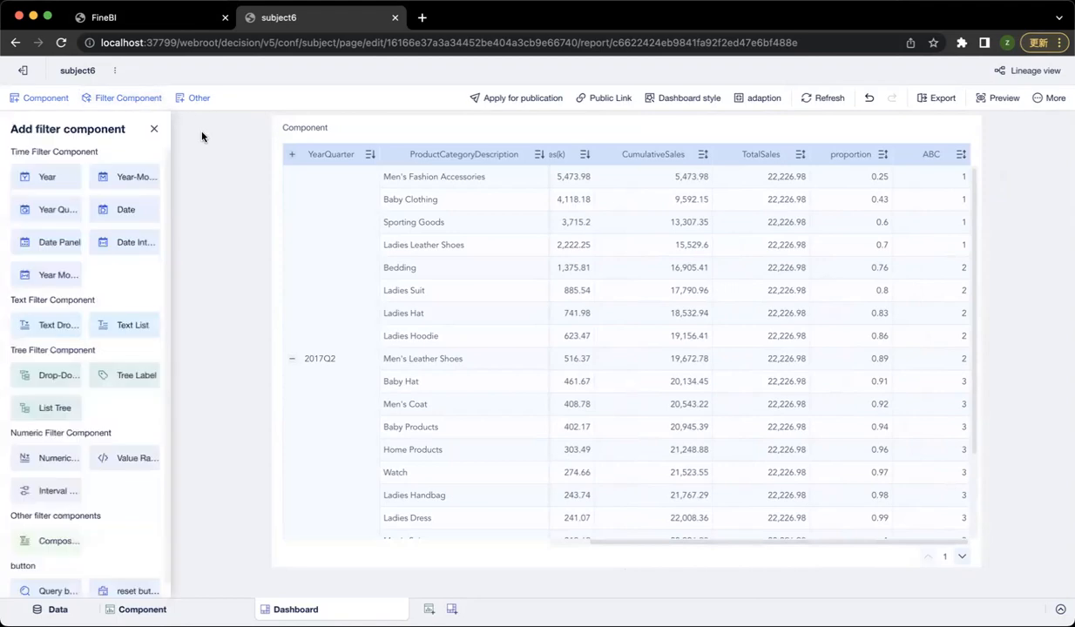
left_click_drag(54, 325, 290, 144)
left_click(237, 247)
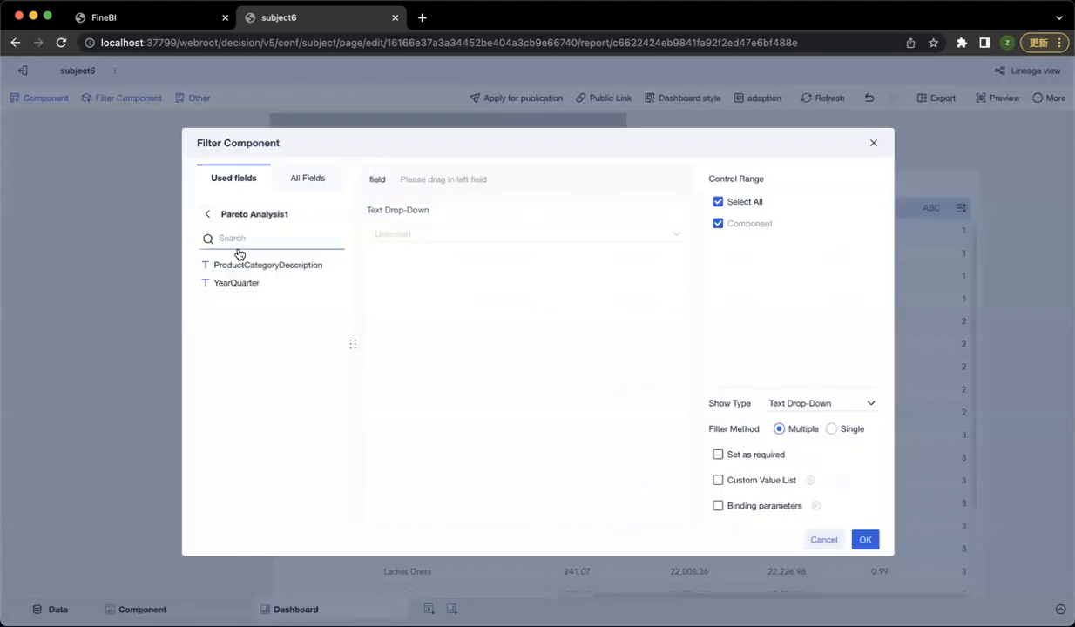
left_click_drag(276, 269, 488, 179)
left_click(862, 540)
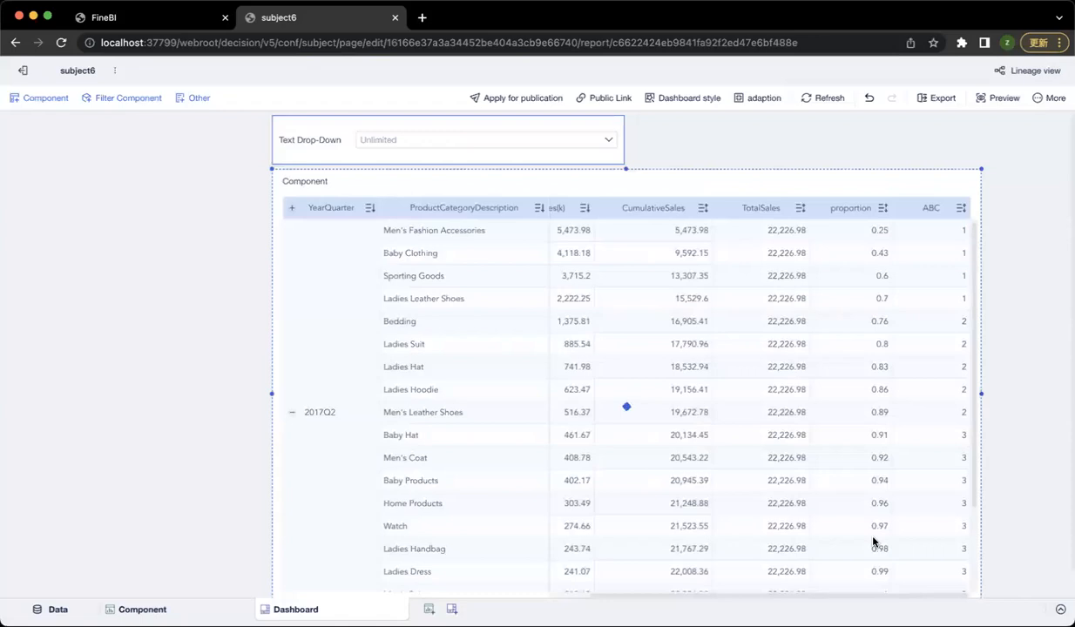
left_click(511, 156)
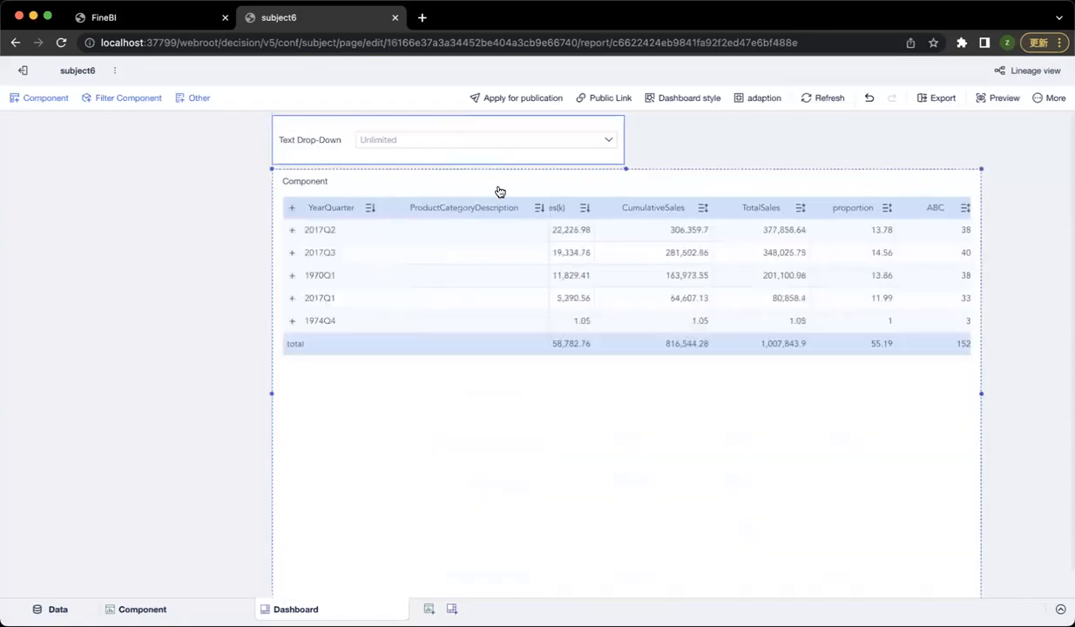
Filter the dashboard by Baby Clothing, Baby Hat, Baby Products, Bedding, Ladies Dress, Ladies Hat, Men's Coat, Men's Leather Shoes, Sporting Goods and Watch, and expand 2017Q3
left_click(508, 136)
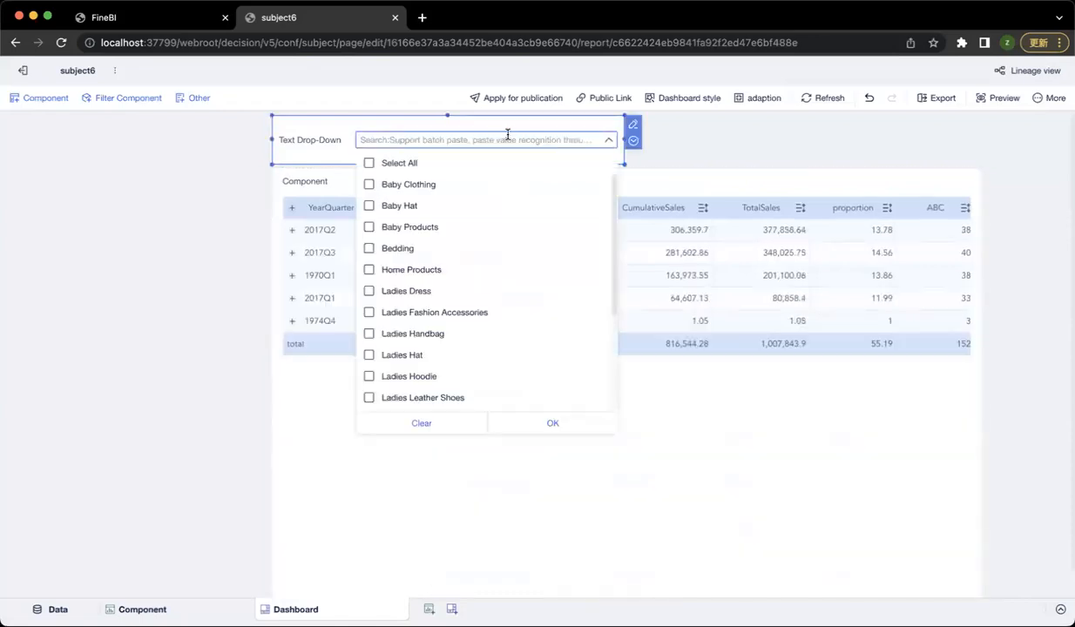
left_click(433, 184)
left_click(433, 207)
left_click(423, 227)
left_click(421, 248)
left_click(416, 291)
scroll(452, 409, "down", 5)
left_click(436, 334)
left_click(453, 291)
left_click(418, 206)
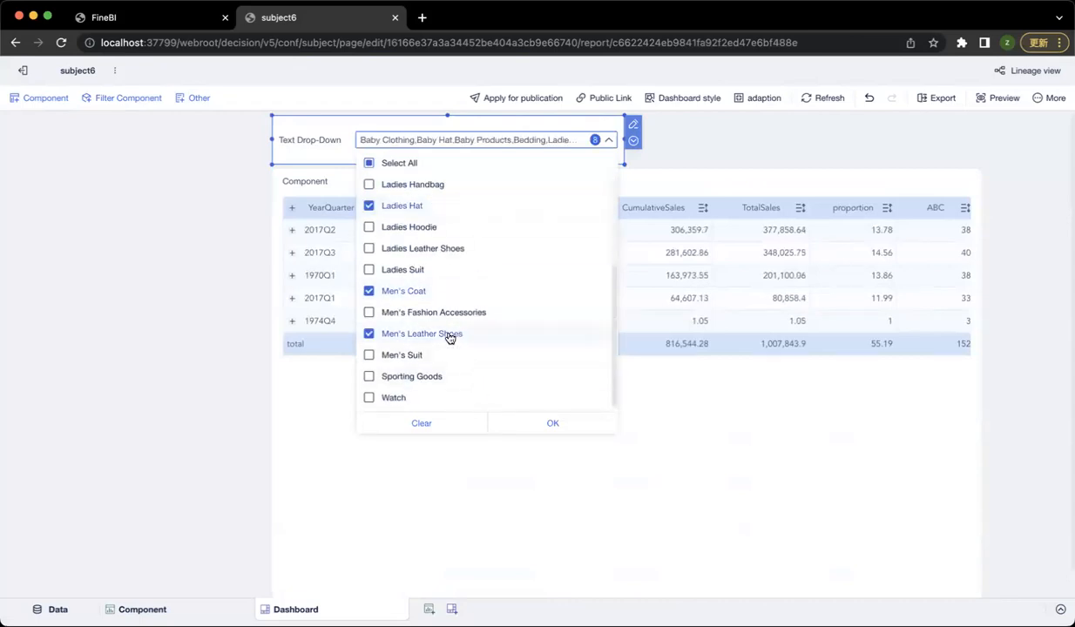
left_click(421, 382)
left_click(458, 400)
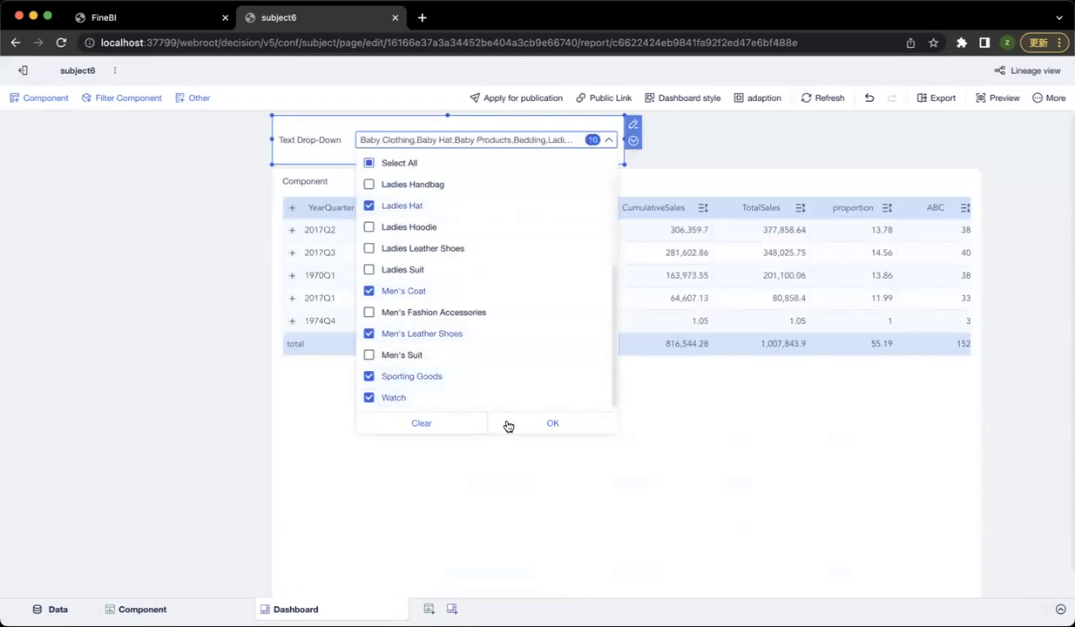
left_click(537, 425)
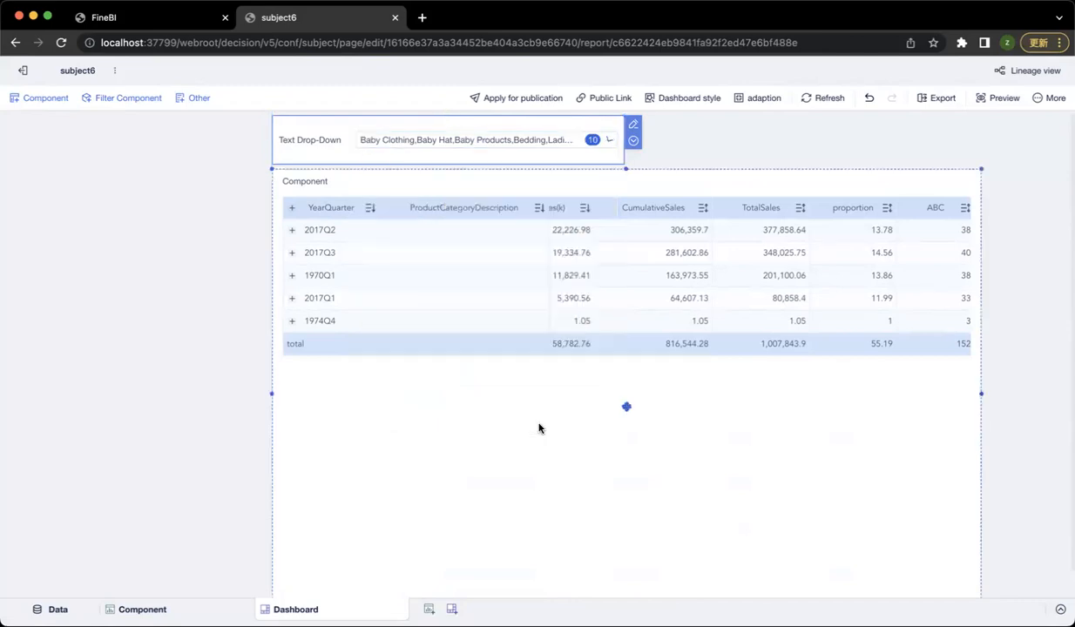
left_click(293, 255)
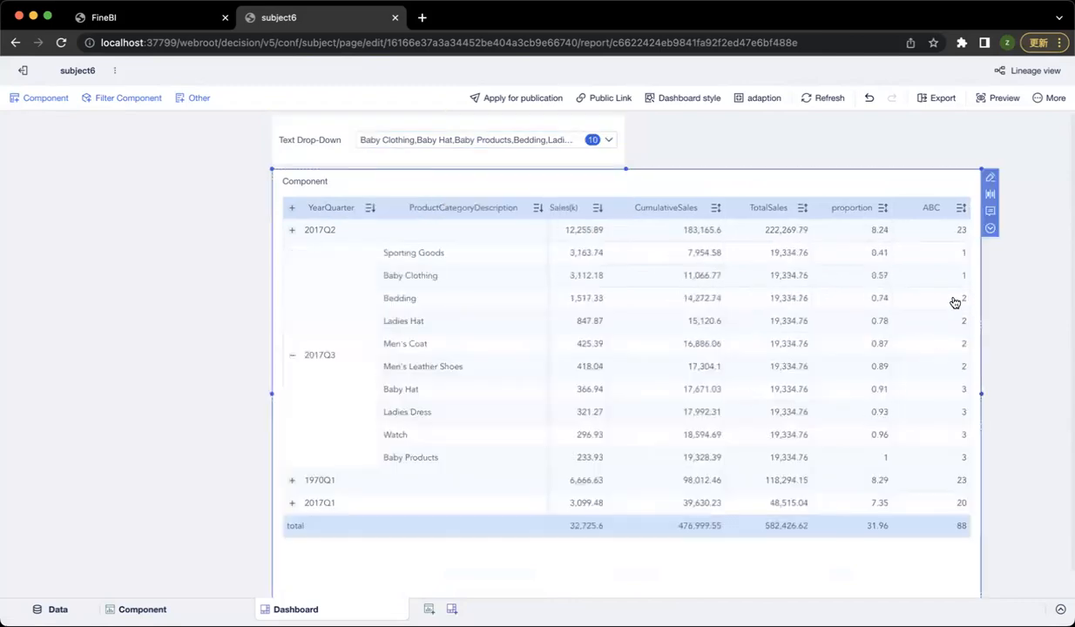
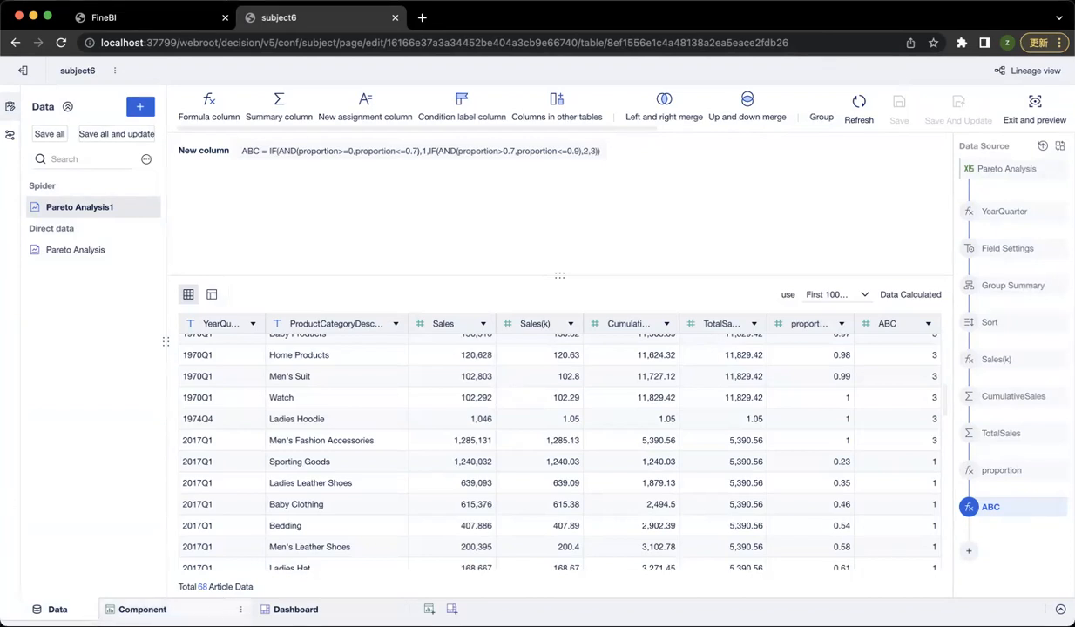
Create a new component from the updated source table, with YearQuarter and ProductCategoryDescription as dimensions and Sales(k) as an indicator
left_click(142, 609)
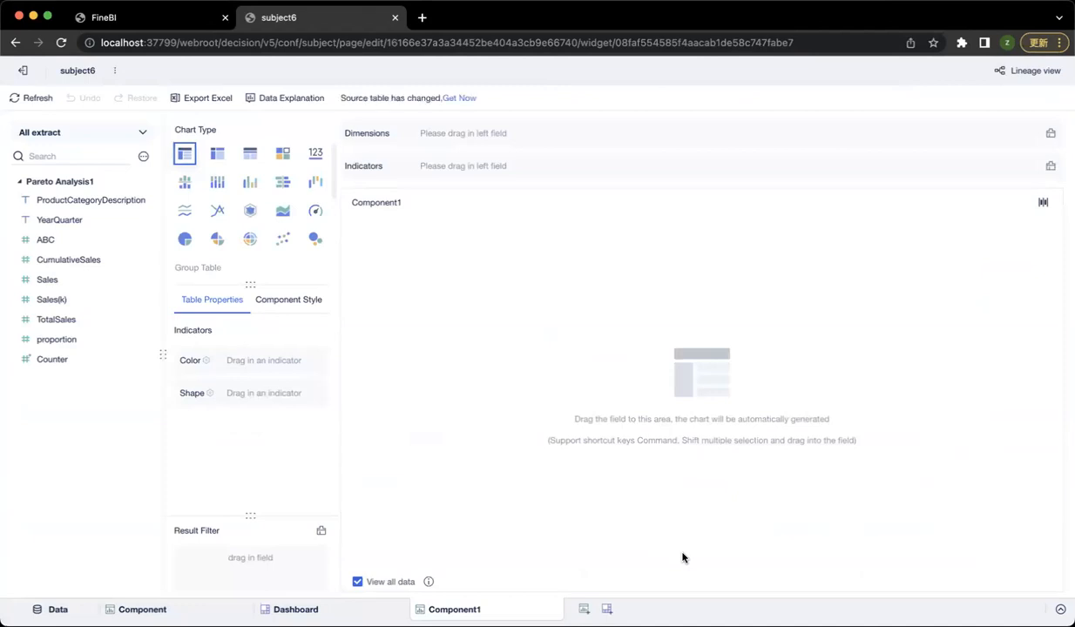
left_click(445, 98)
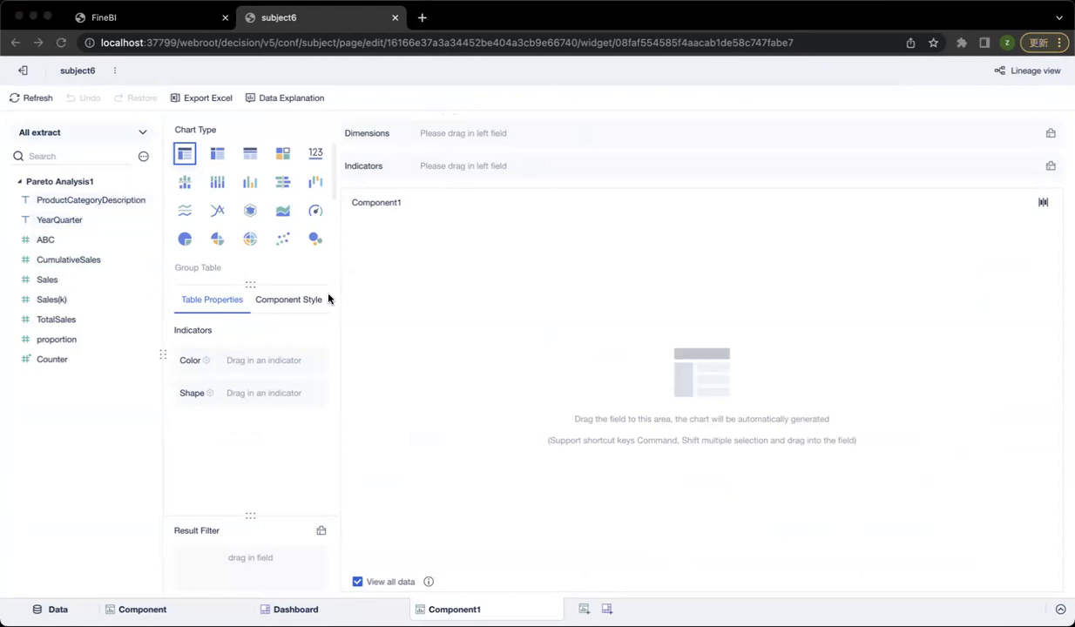
left_click(84, 220)
left_click_drag(72, 219, 449, 133)
left_click_drag(103, 201, 540, 135)
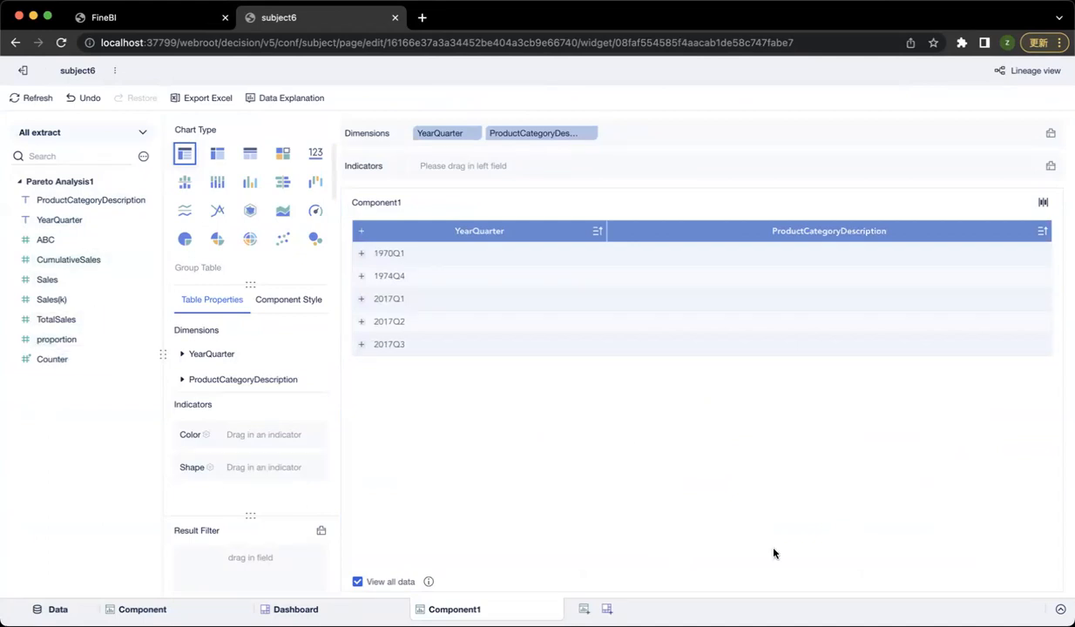
left_click_drag(52, 299, 498, 175)
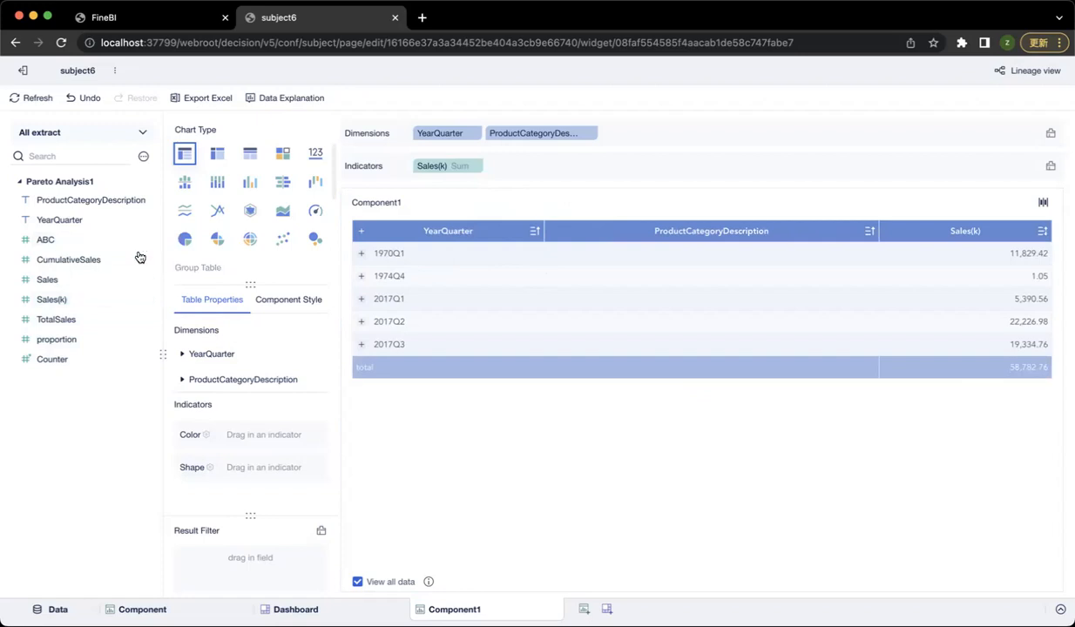
Add a calculation indicator whose formula starts with DEF around SUM_AGG of Sales(k)
left_click(143, 156)
left_click(174, 179)
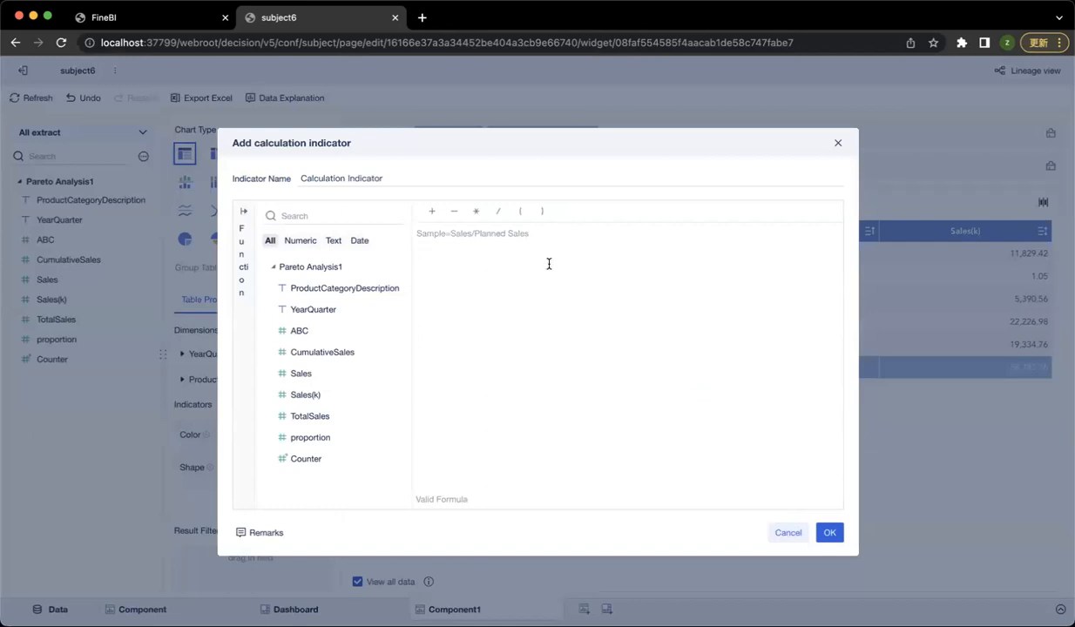
type("DEF")
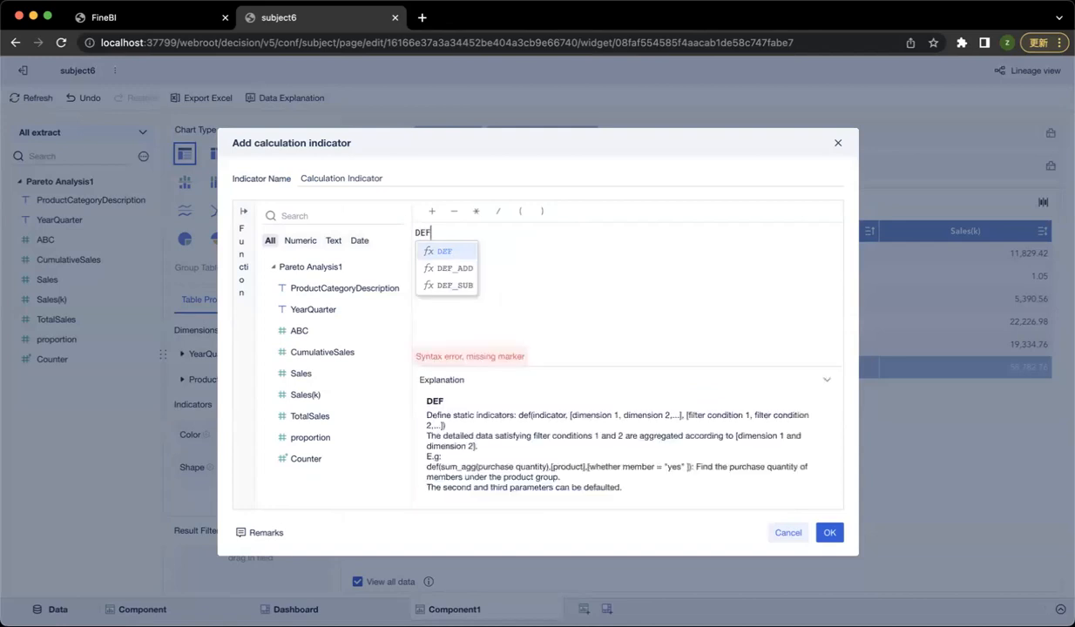
key("Return")
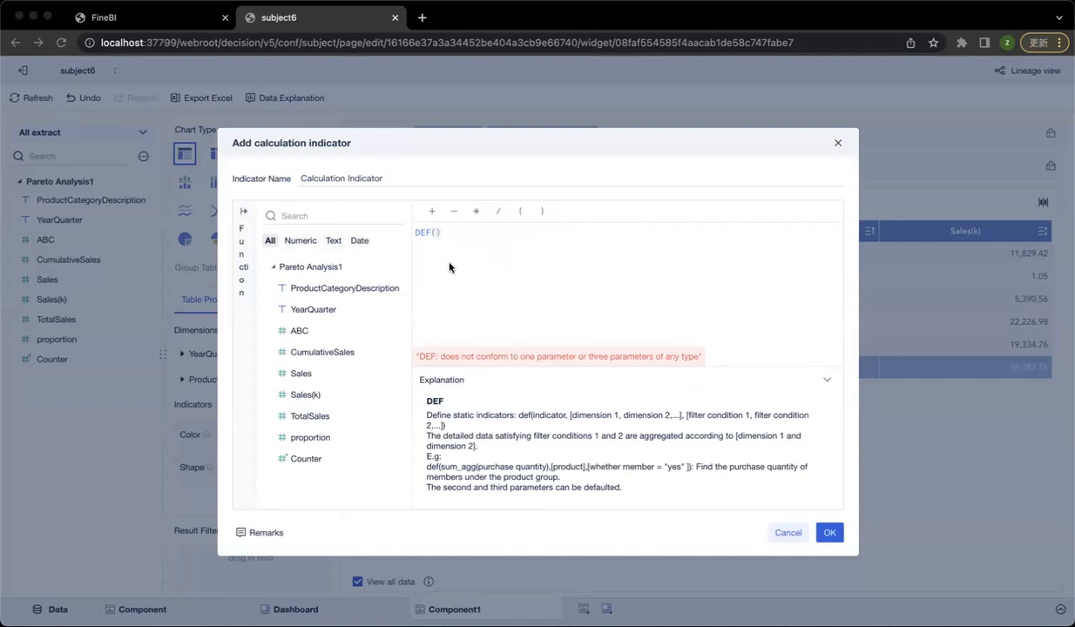
left_click(431, 231)
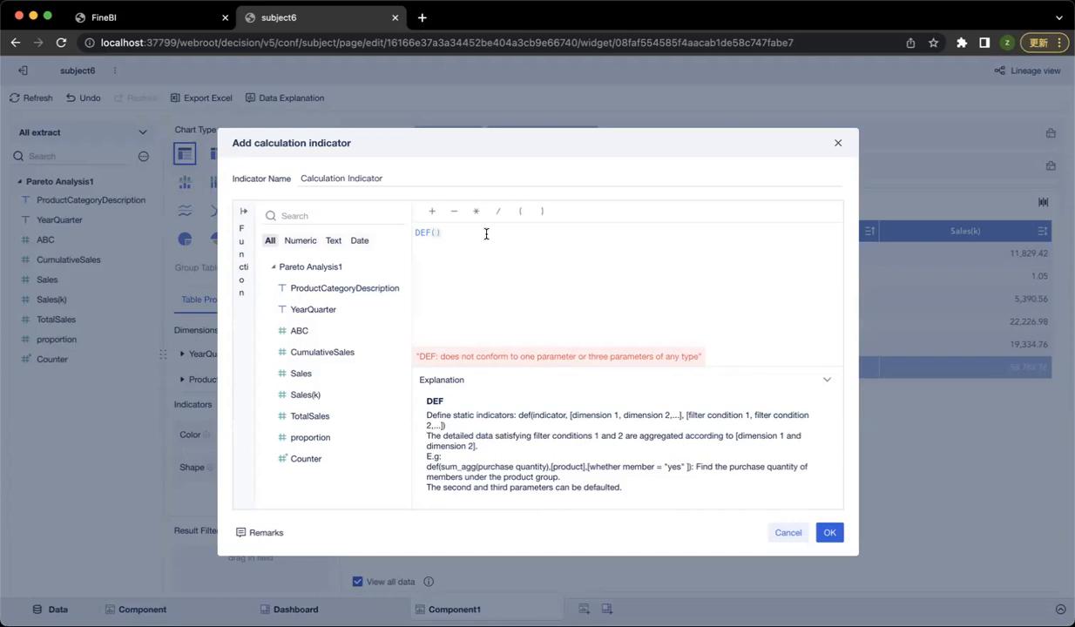
type("SUM_AGG()sa")
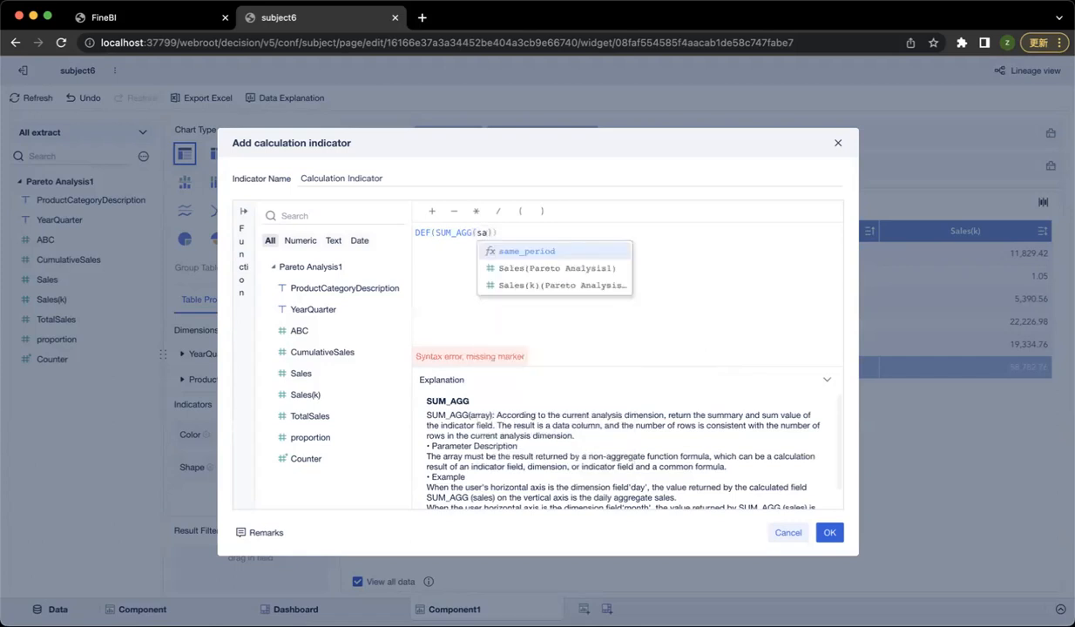
key("Down")
key("Down")
key("Return")
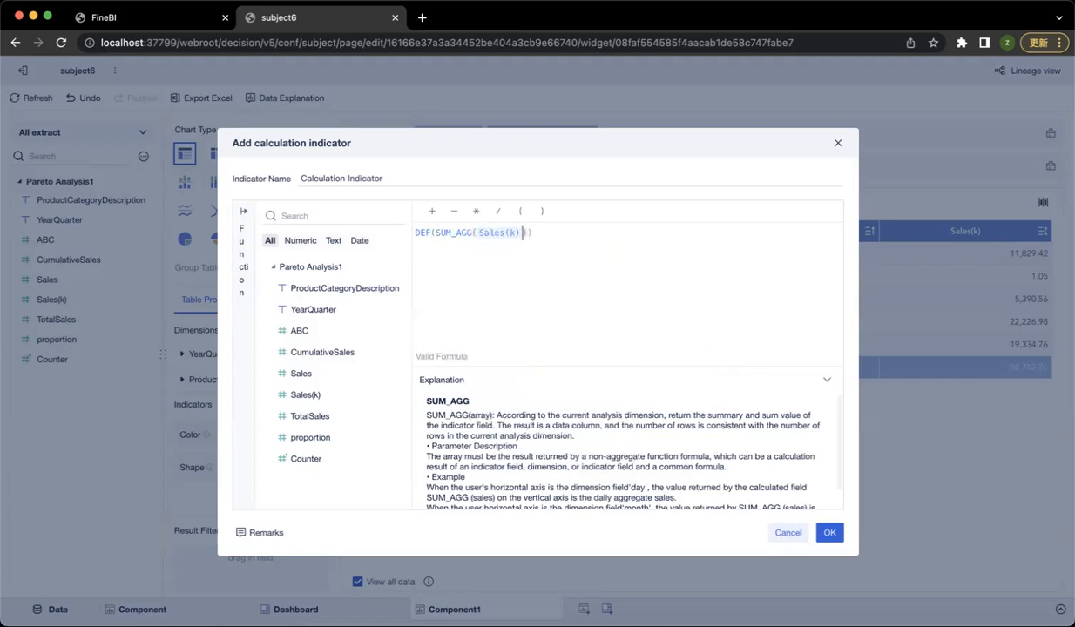
Complete the DEF formula with YearQuarter as its bracketed grouping dimension and save the indicator
key("Right")
type(",[ye")
key("Down")
key("Return")
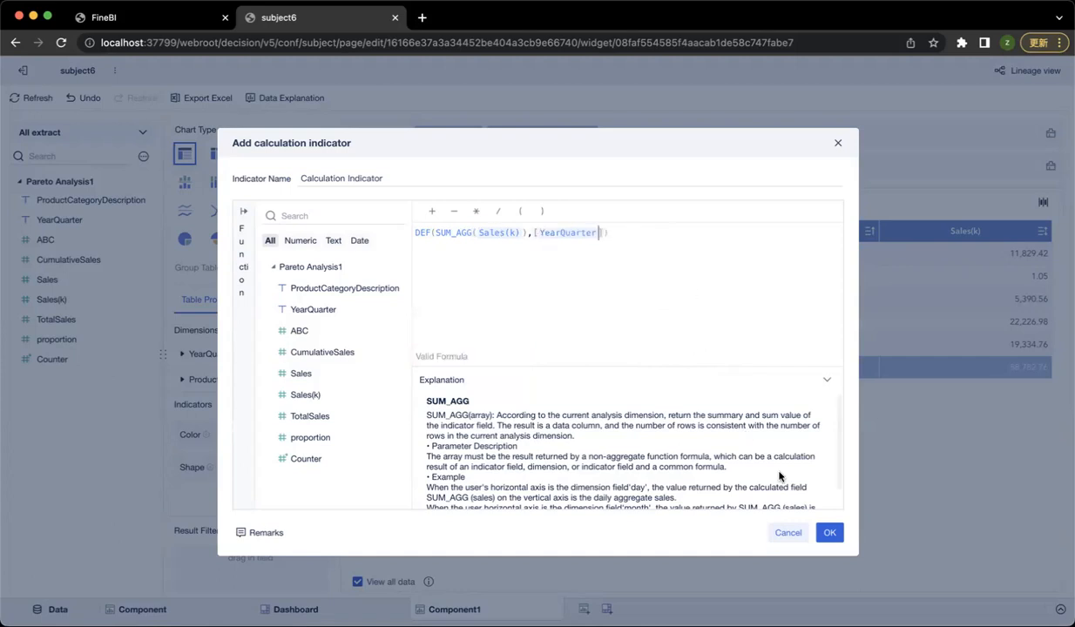
left_click(830, 534)
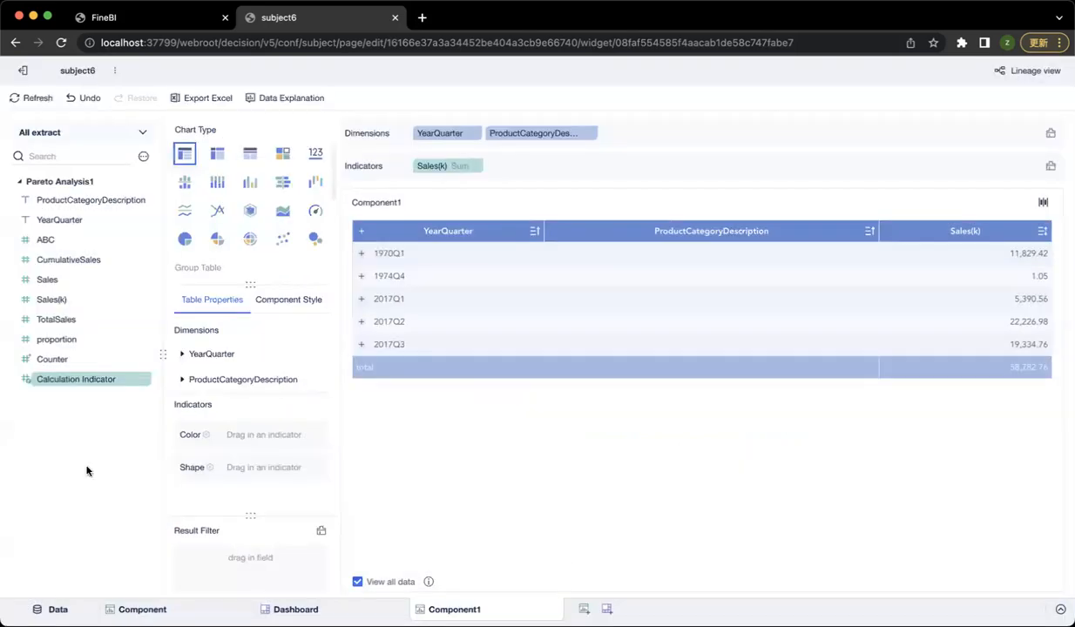
Rename the new calculation indicator as TotalSales(new)
left_click(144, 382)
left_click(187, 398)
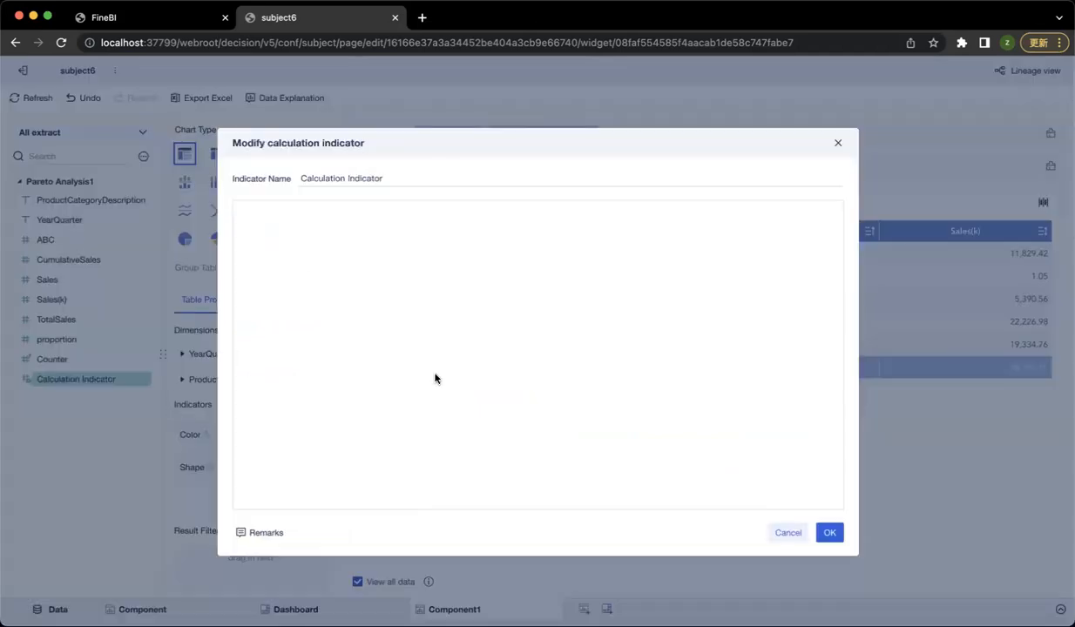
triple_click(397, 183)
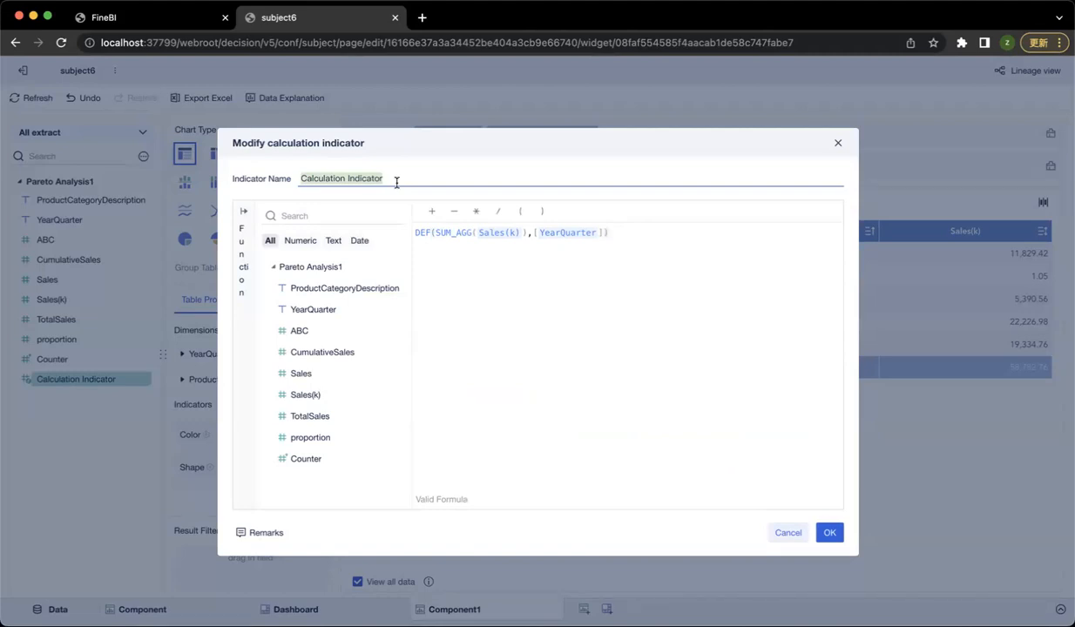
type("totalSales")
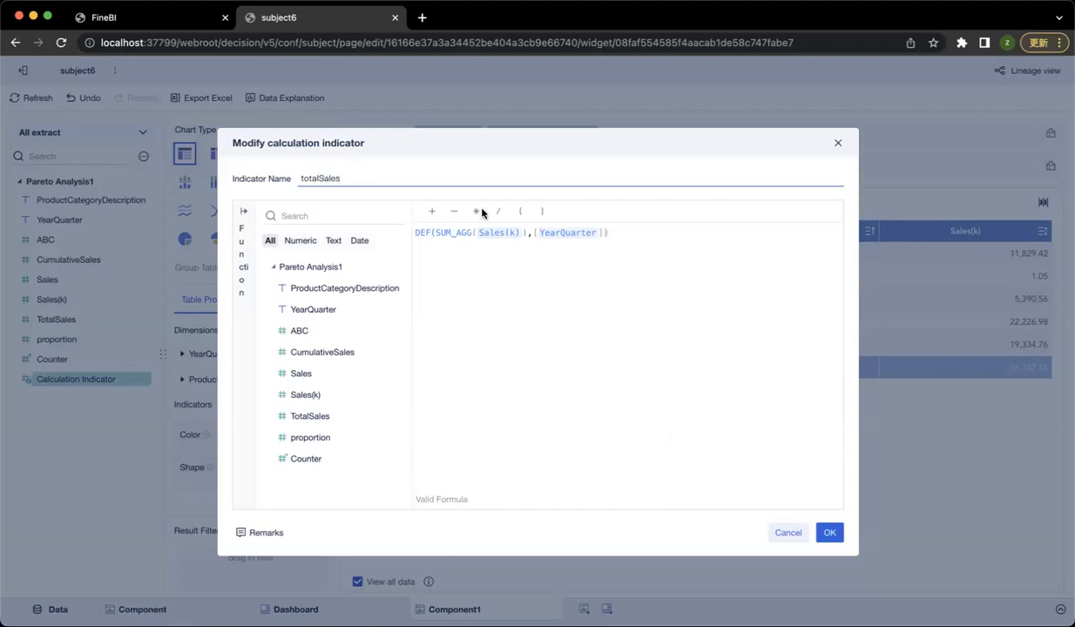
type("()new")
left_click(305, 180)
key("BackSpace")
type("T")
left_click(484, 178)
left_click(828, 533)
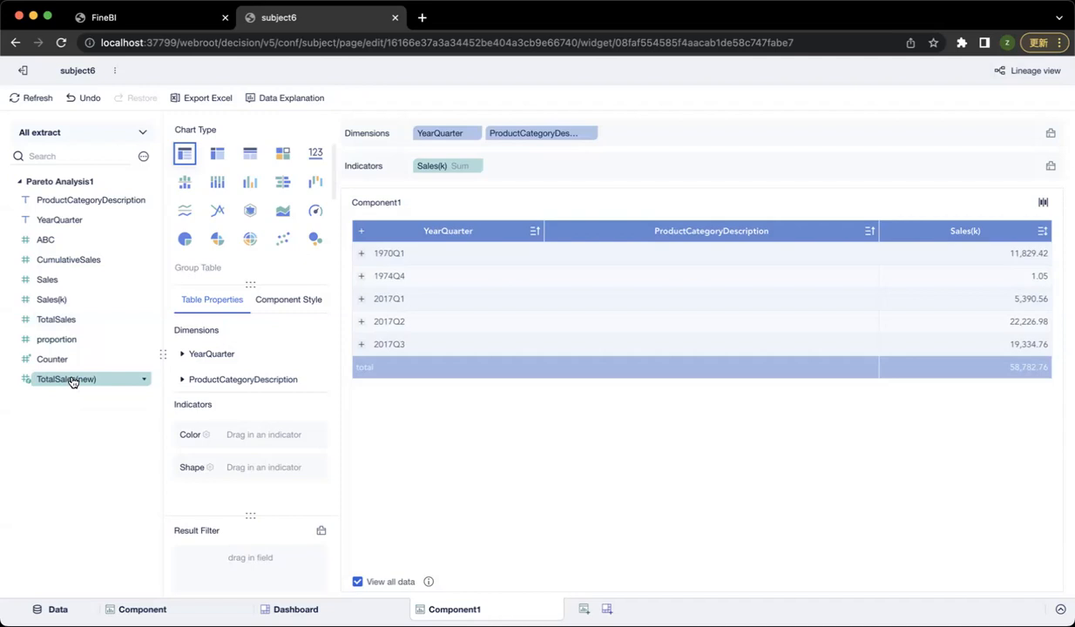
Add TotalSales(new) to the table's indicators after Sales(k) and expand the 2017Q1 group
left_click_drag(73, 381, 562, 169)
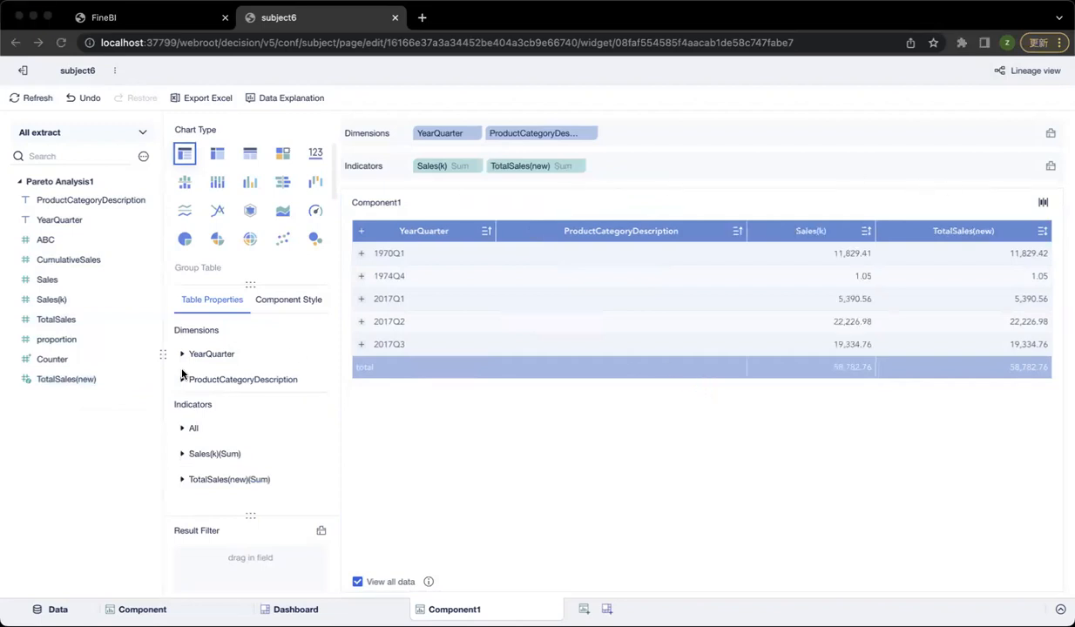
left_click(361, 298)
left_click(866, 232)
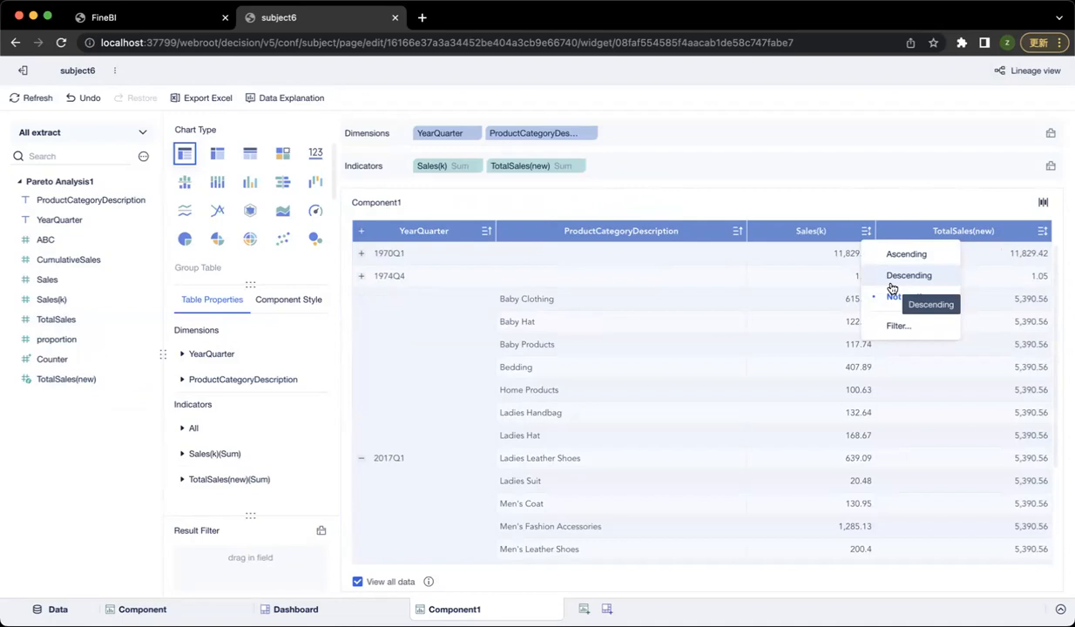
Add another calculation indicator named Rank and start its formula with the DEF function and a count function inside
left_click(143, 156)
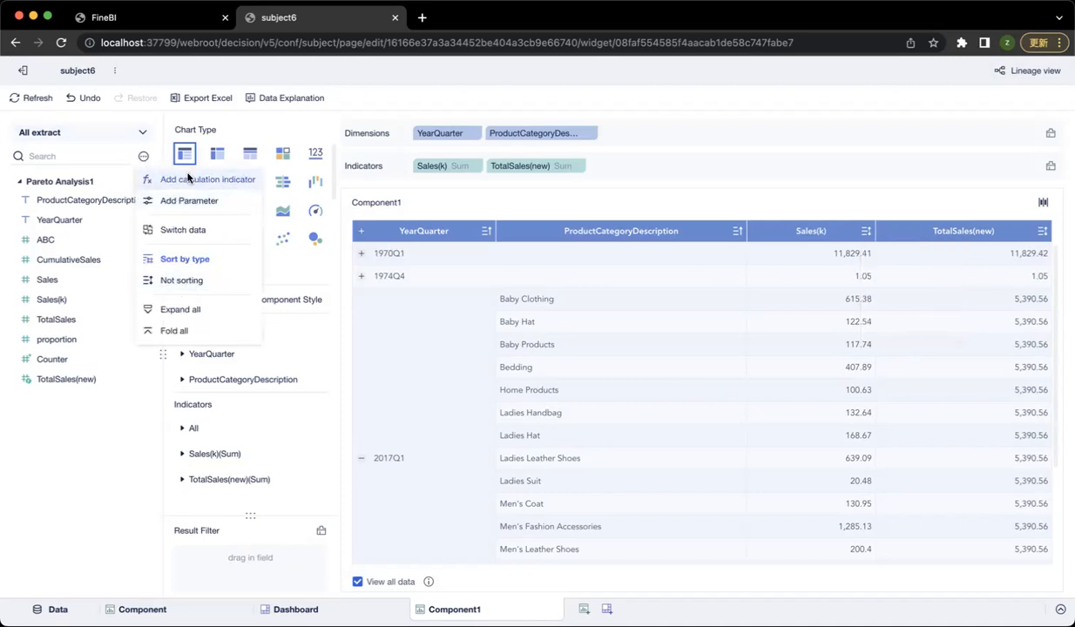
left_click(188, 179)
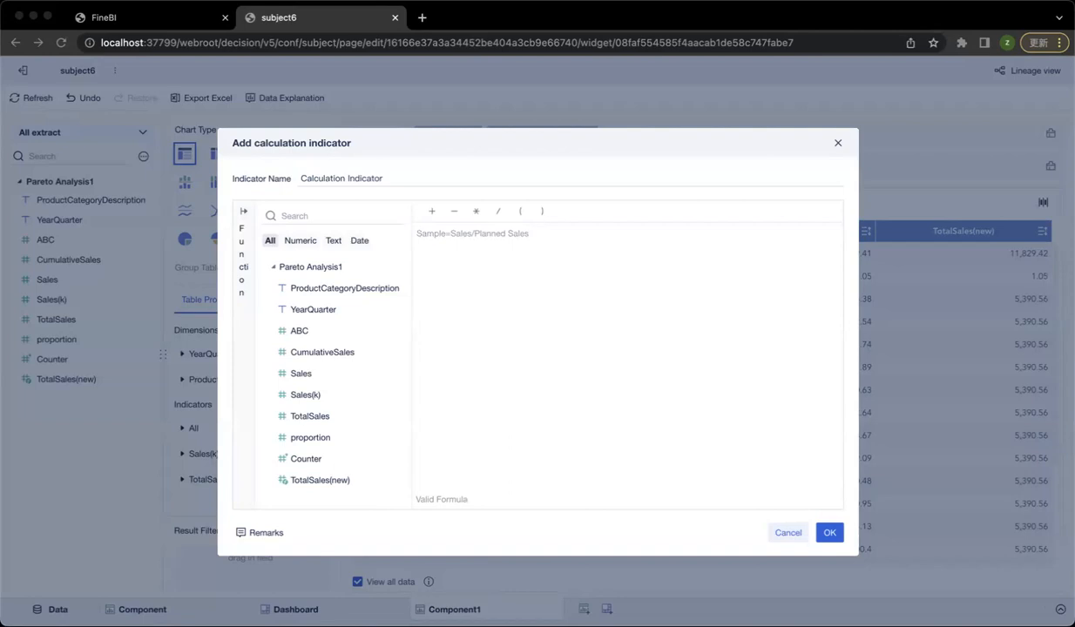
left_click(372, 178)
type("Rank")
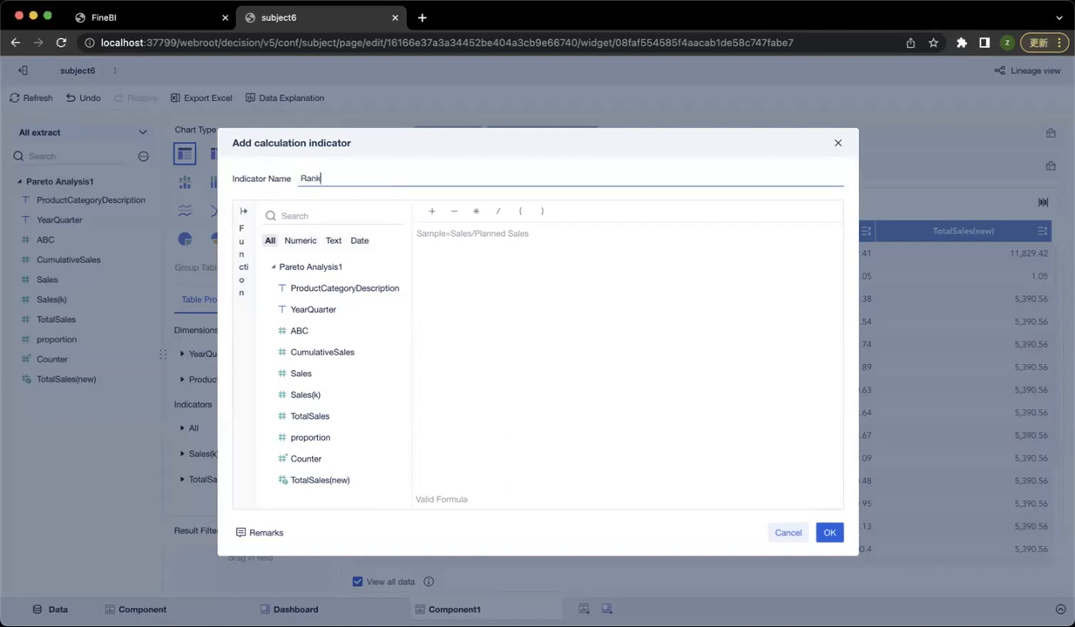
left_click(651, 353)
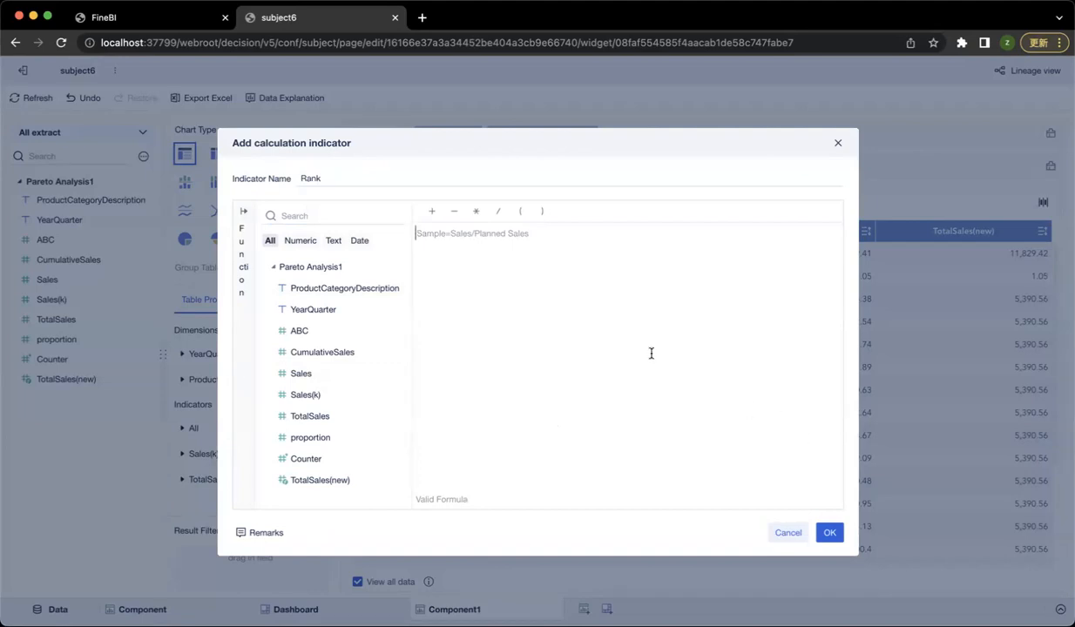
type("def")
key("Return")
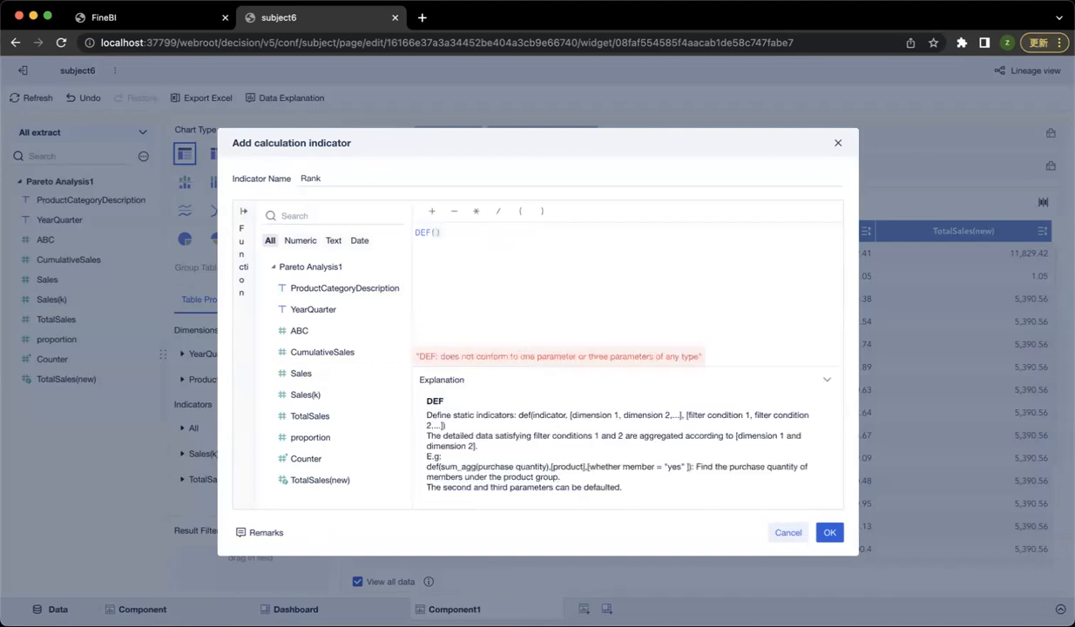
type("co")
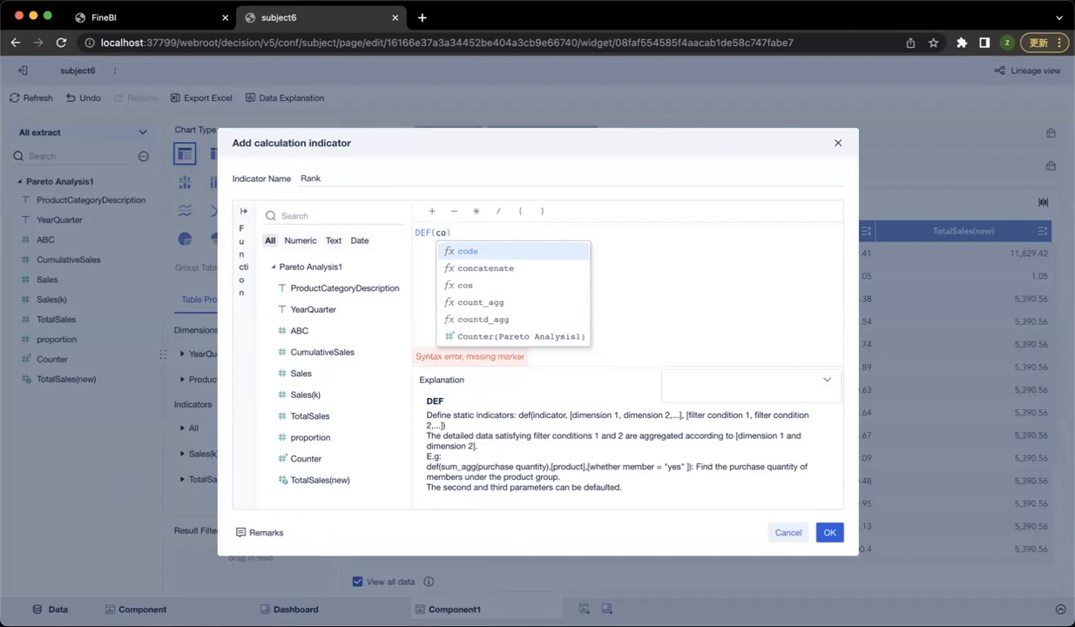
Enter COUNT_AGG(Sales(k))+1 as the first argument of the DEF function in the Rank formula
key("Down")
key("Down")
key("Down")
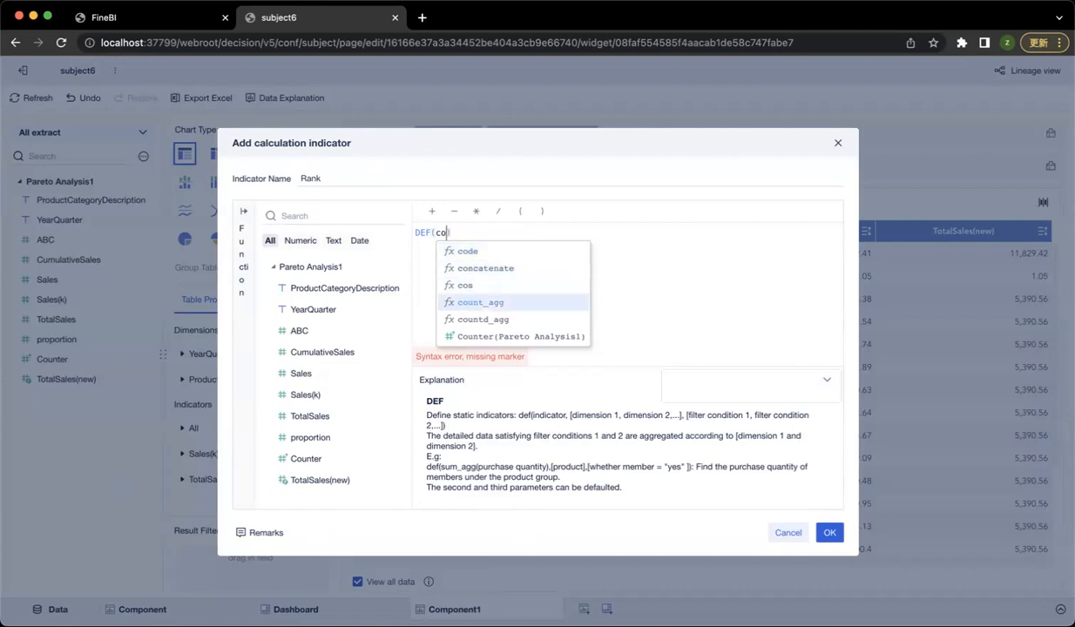
key("Return")
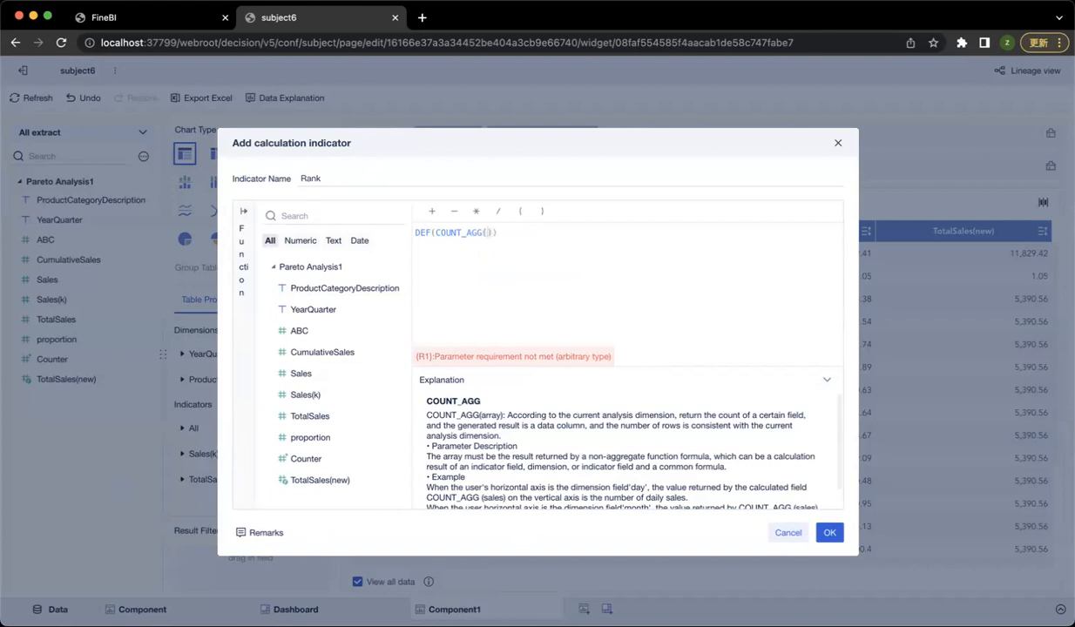
type("sal")
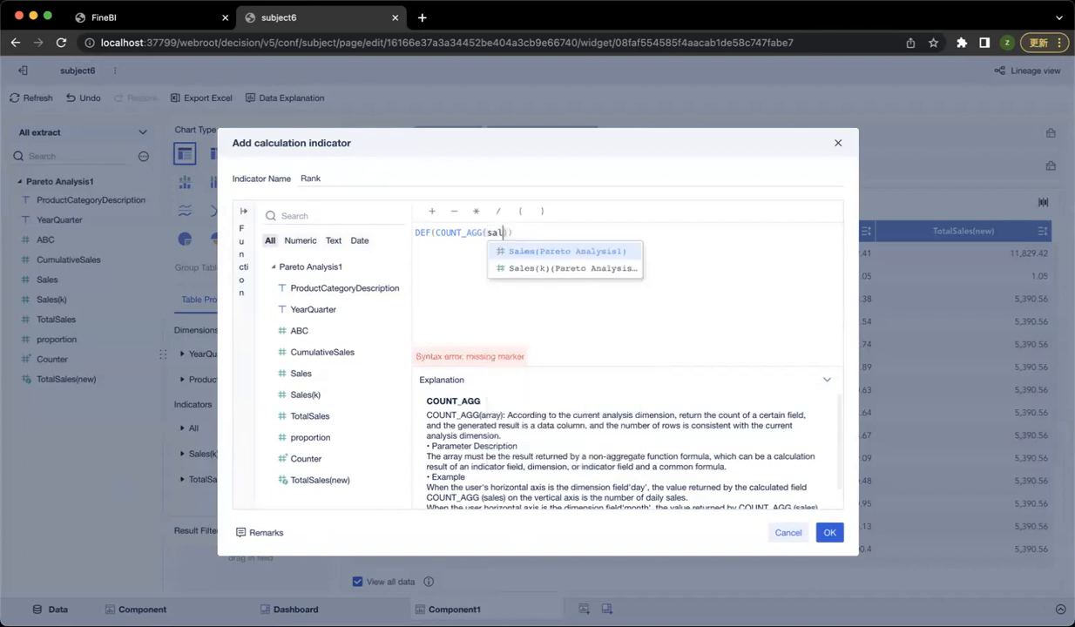
key("Return")
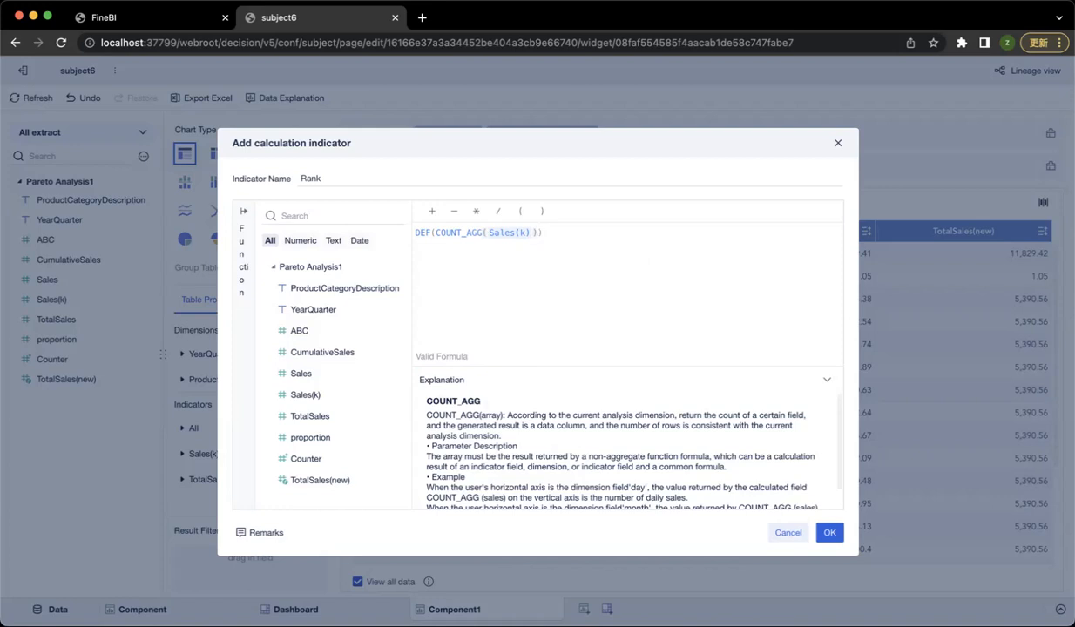
type("+1")
Add the dimension list [YearQuarter,Sales(k)] as the second argument of the DEF function
type(",[]")
type("ye")
key("Down")
key("Down")
key("Return")
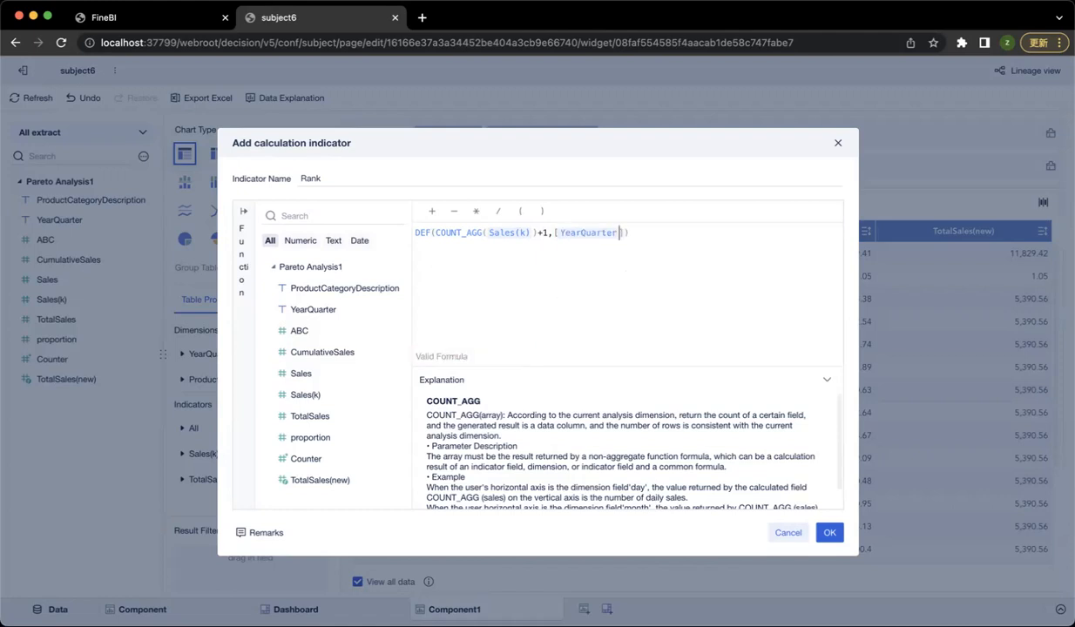
type(",s")
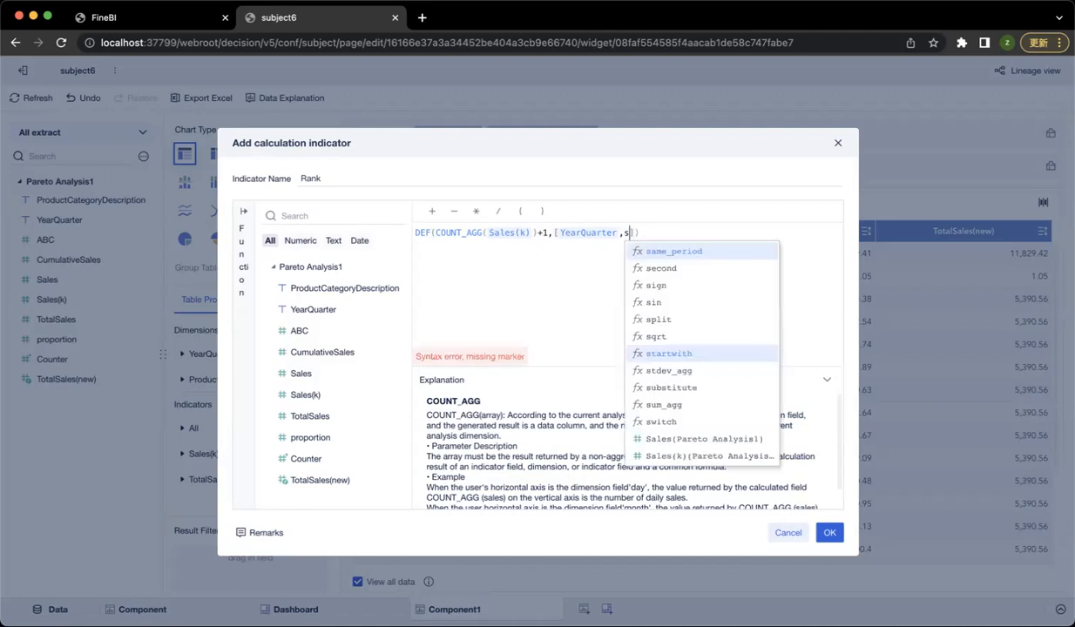
type("a")
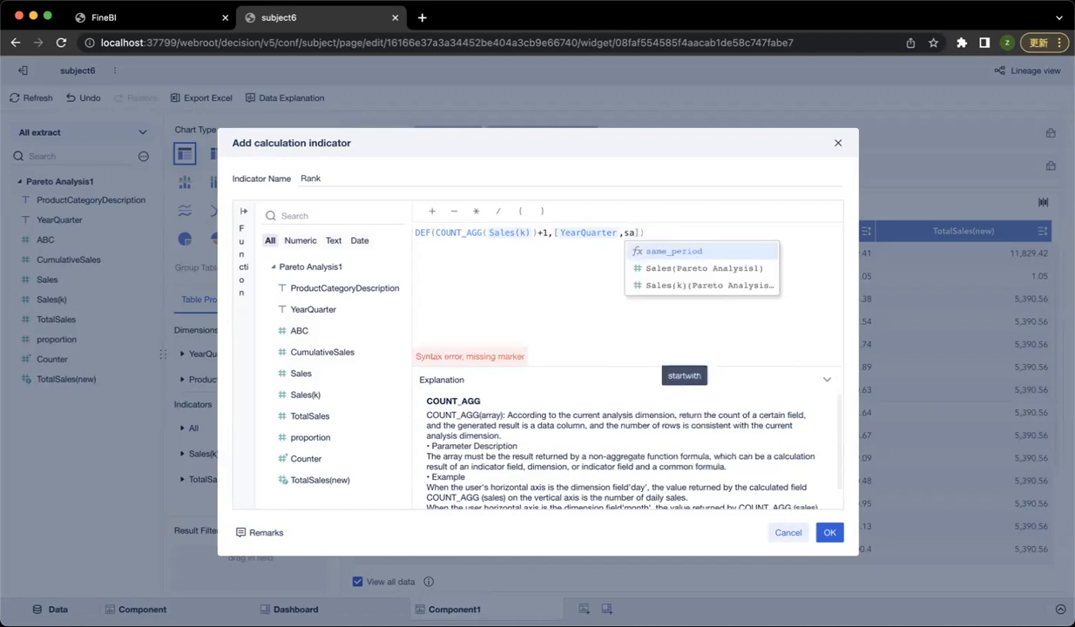
type("l")
key("Down")
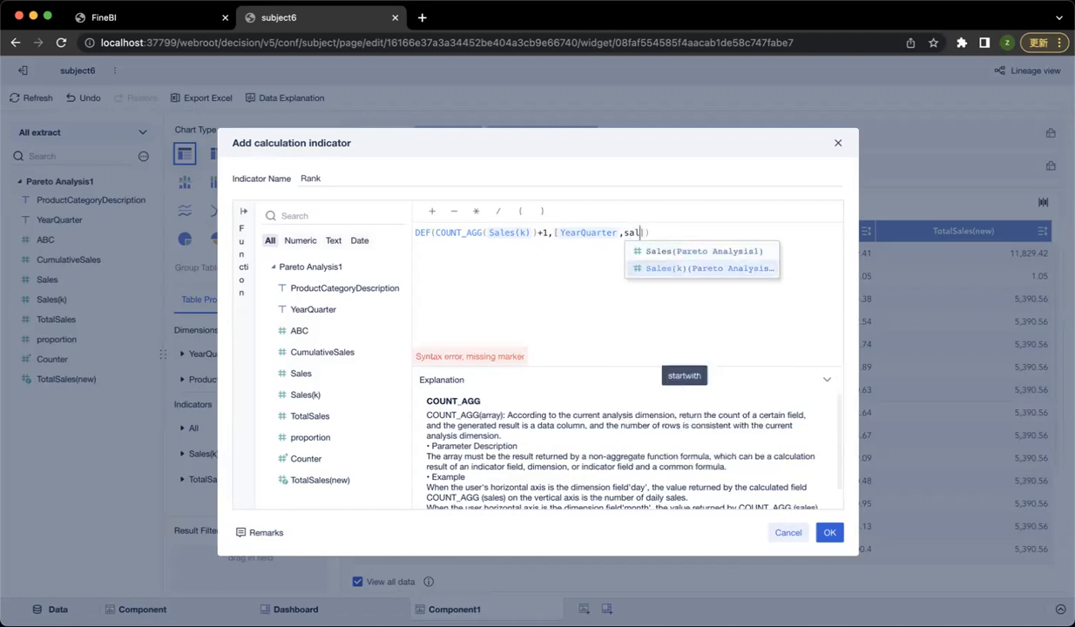
key("Return")
key("Right")
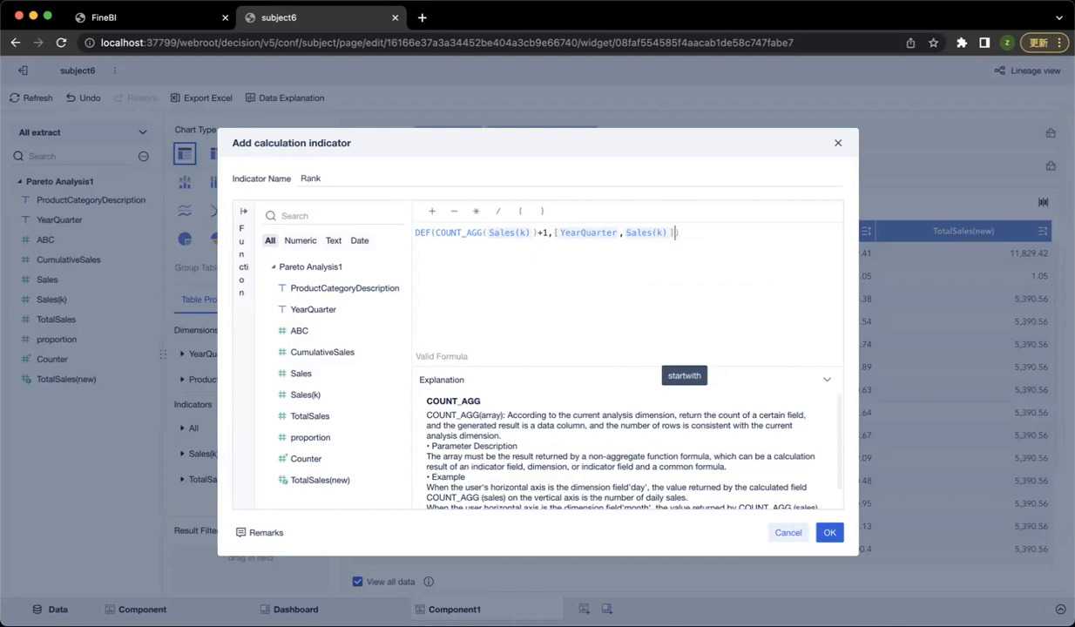
Start a bracketed filter condition as the third DEF argument, comparing Sales(k) as greater than the EARLIER function
type(",")
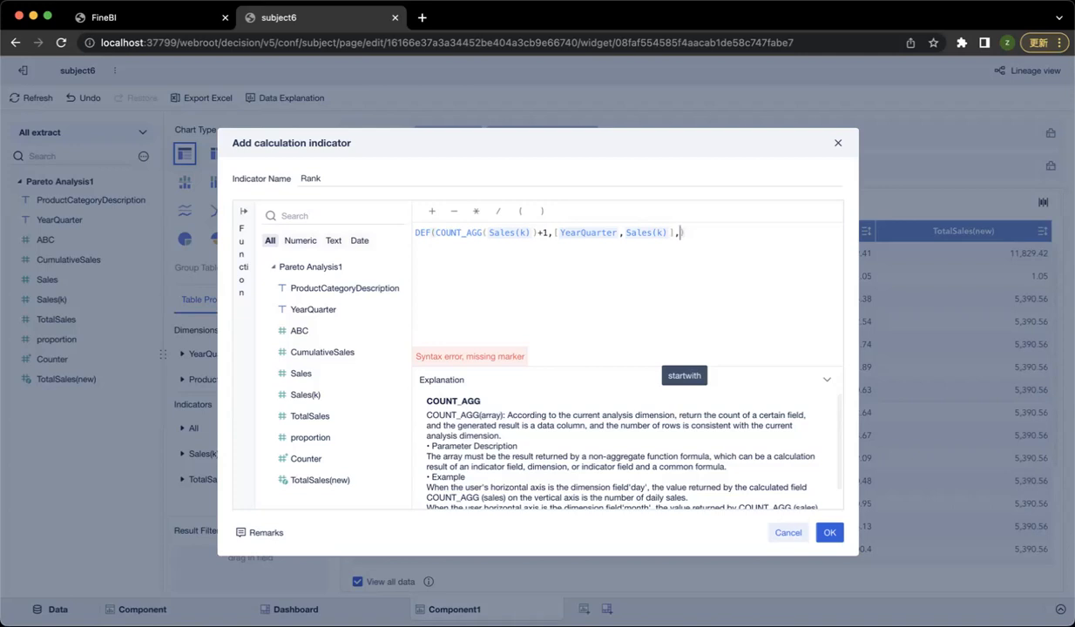
type("[]")
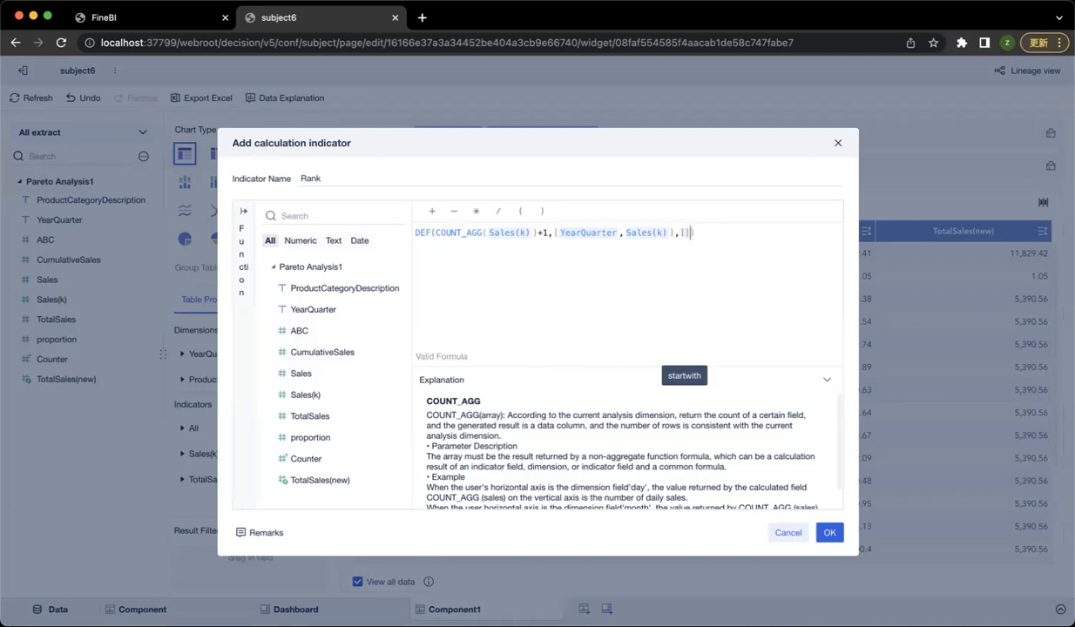
key("Left")
type("sa")
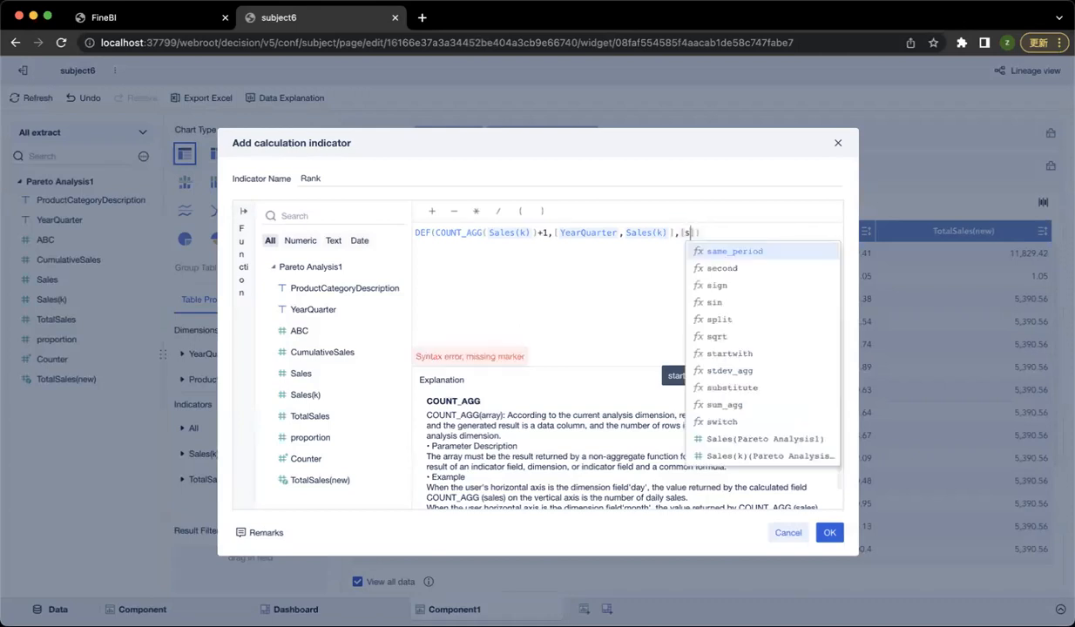
key("Down")
key("Down")
key("Return")
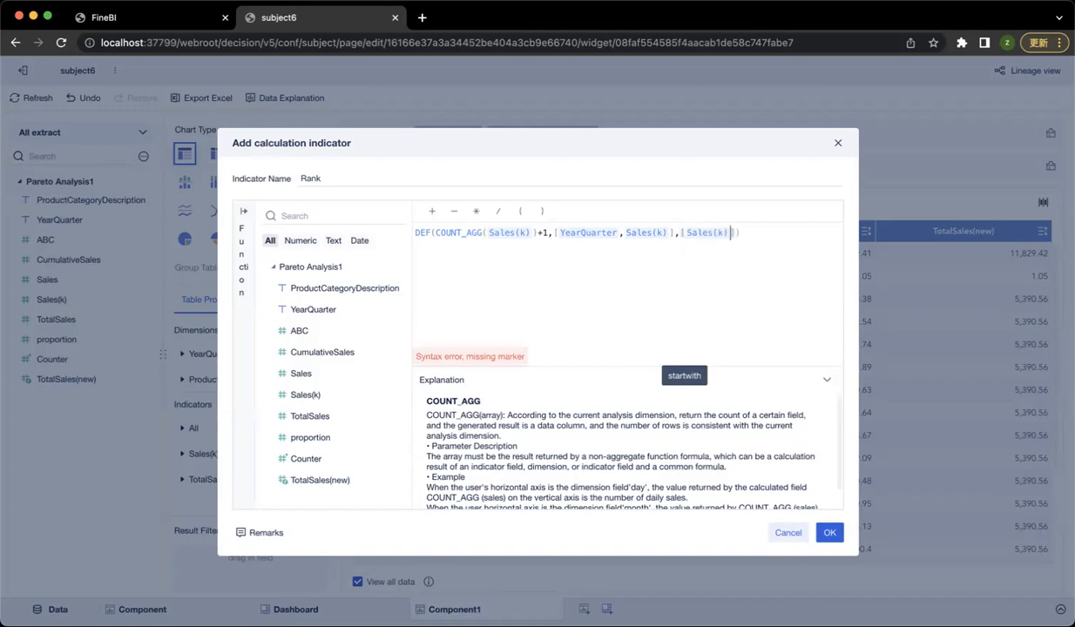
type(">")
type("ear")
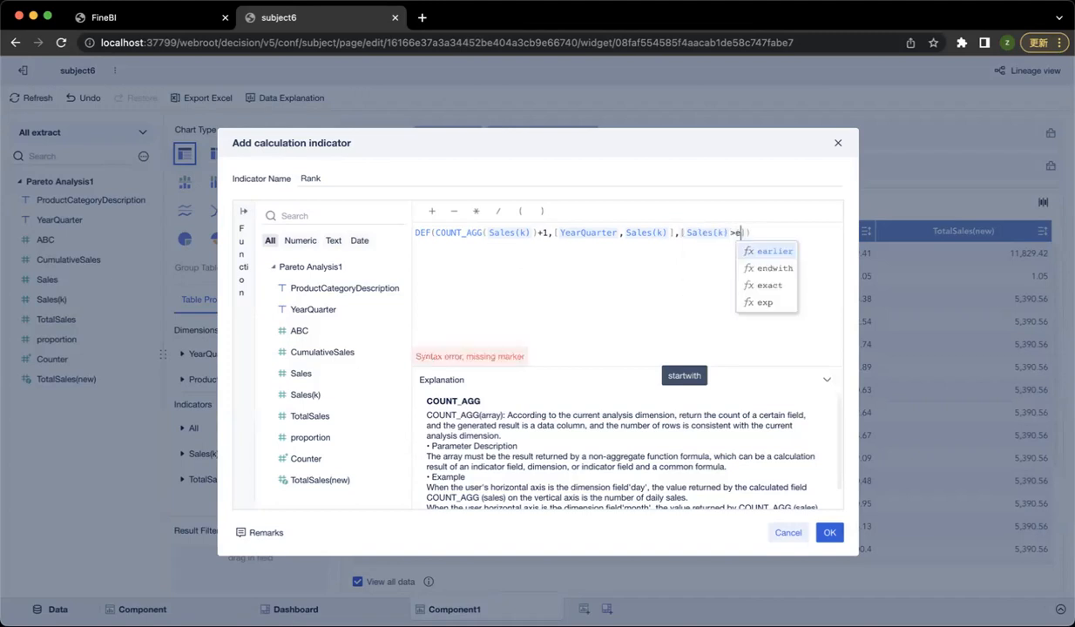
key("Return")
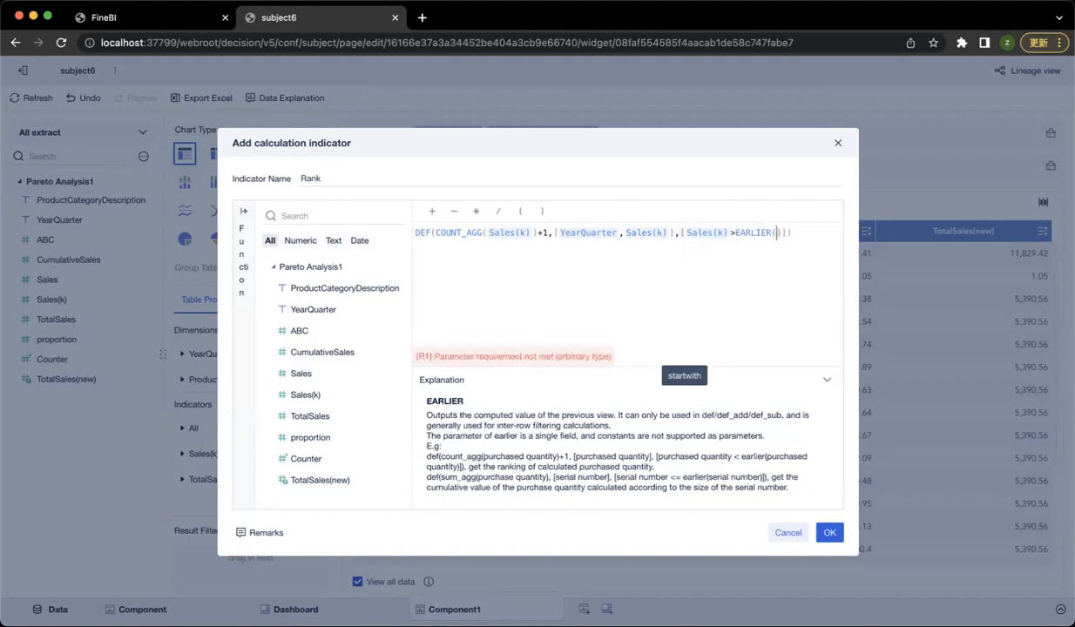
Set Sales(k) as the parameter of the EARLIER function in the filter condition
type("Sales")
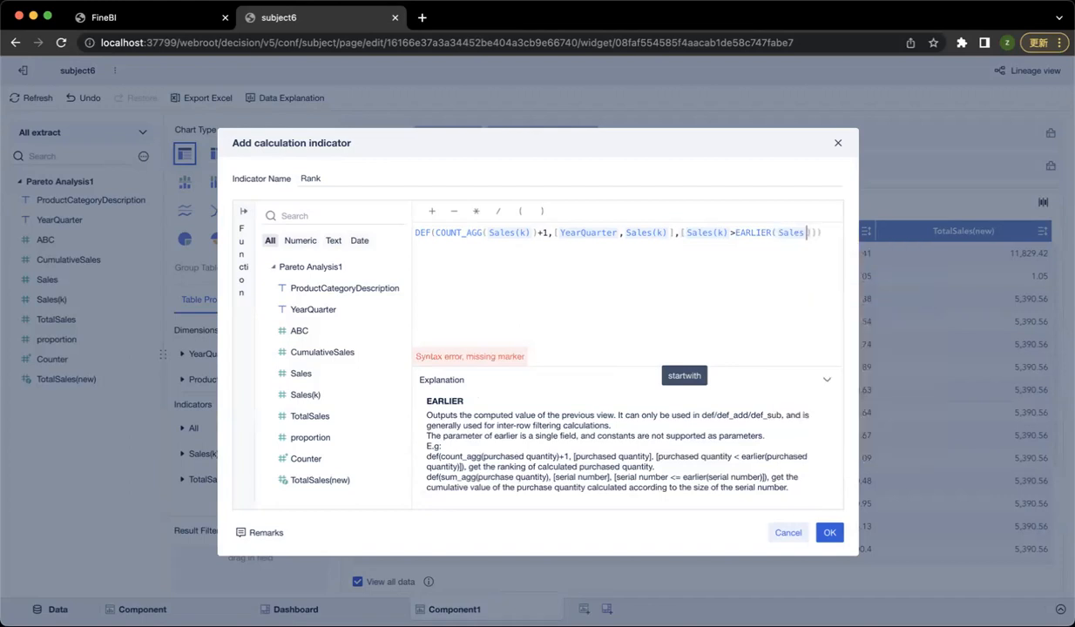
key("BackSpace")
key("BackSpace")
key("BackSpace")
key("BackSpace")
key("BackSpace")
type("sal")
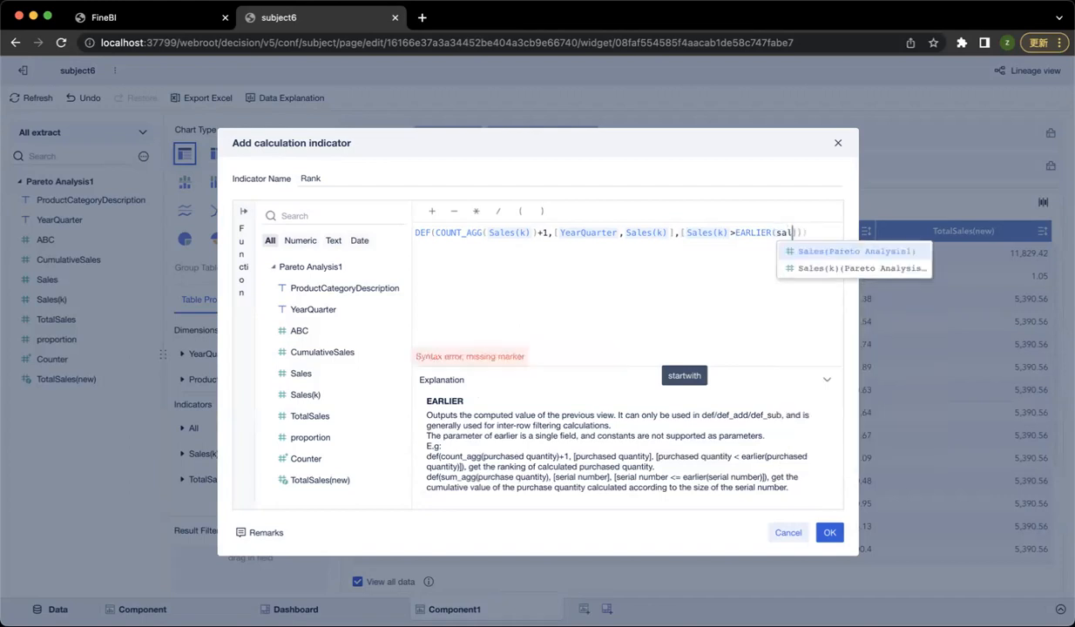
key("Down")
key("Return")
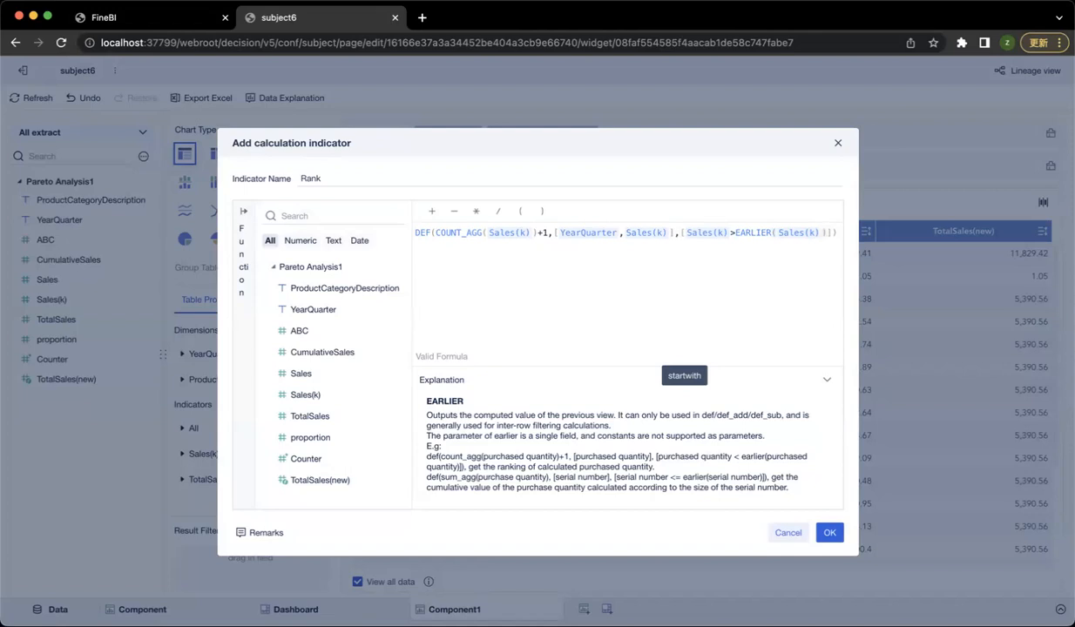
Add the second filter condition YearQuarter=EARLIER(YearQuarter) to the formula and save the Rank indicator
type(",")
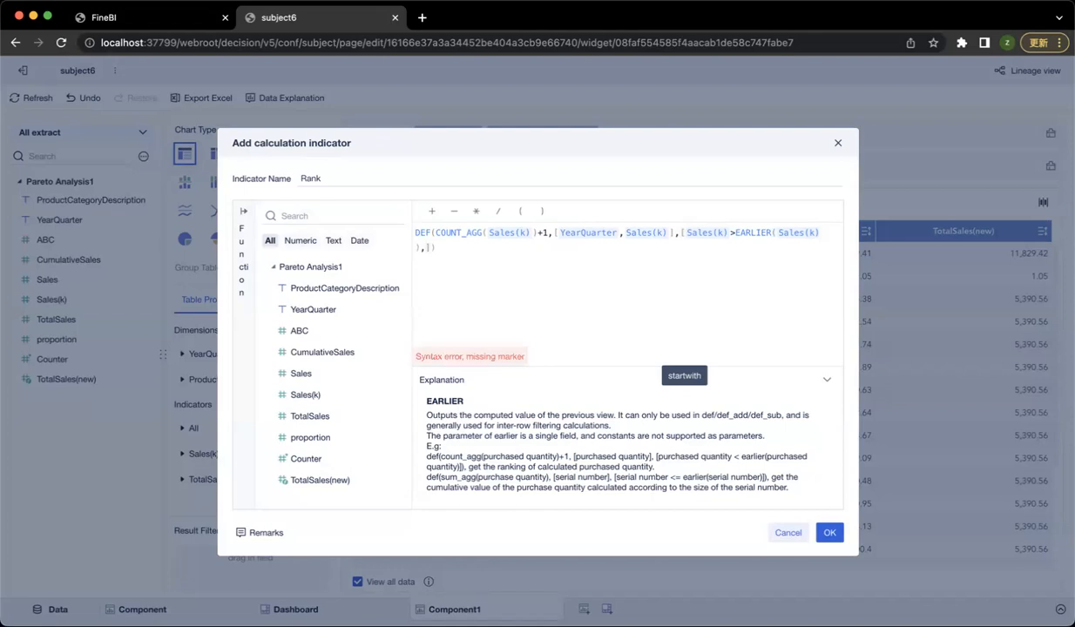
type("y")
key("Down")
key("Down")
key("Return")
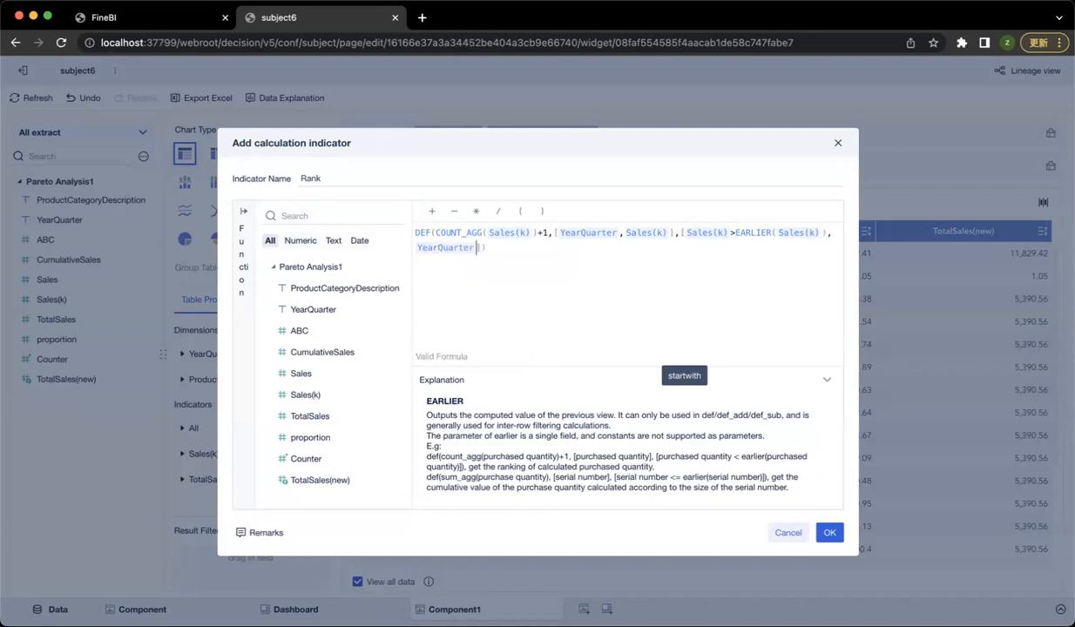
type("=")
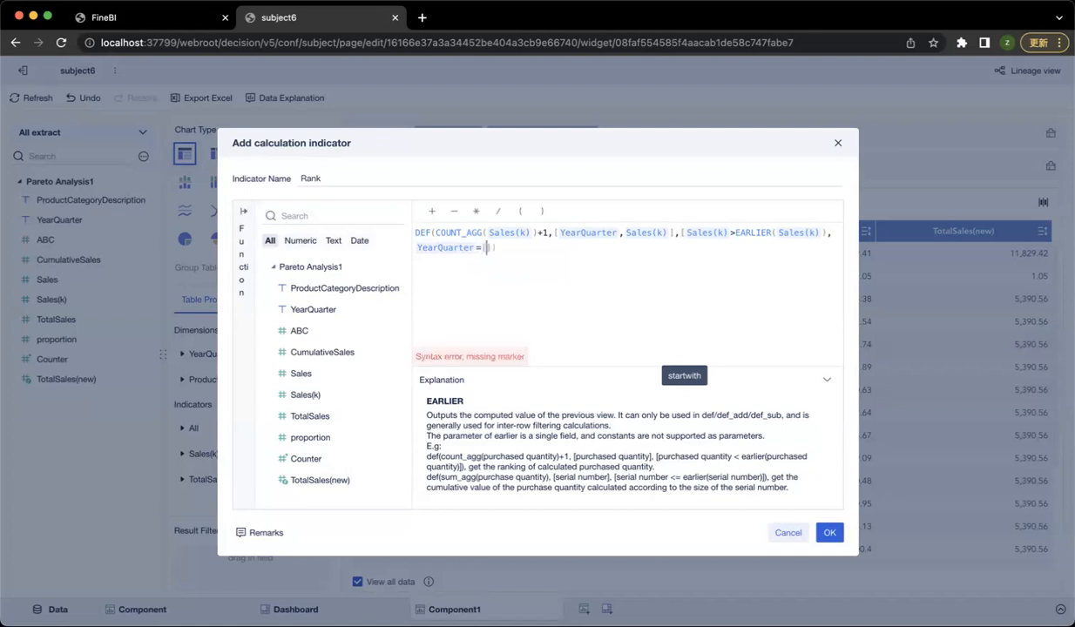
type("er")
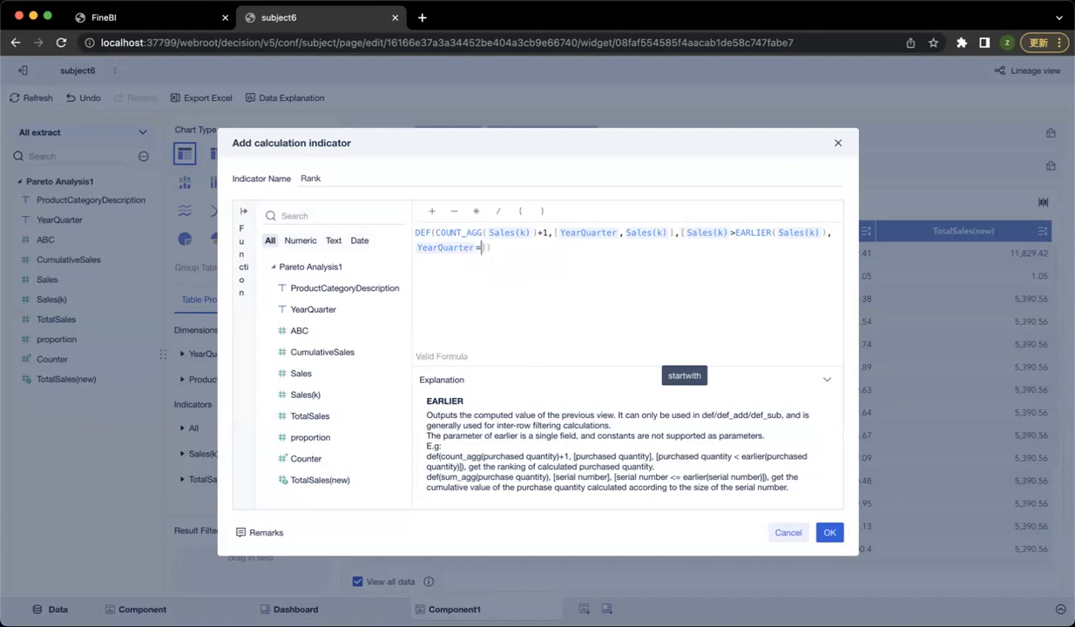
key("Return")
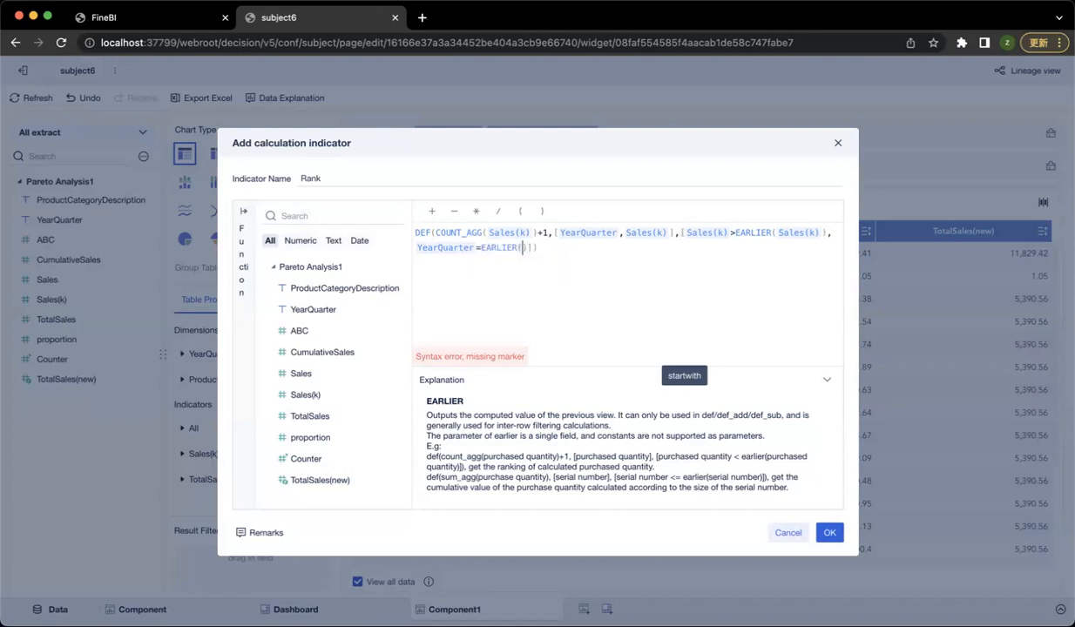
type("ye")
key("Down")
key("Down")
key("Return")
key("Right")
type("]")
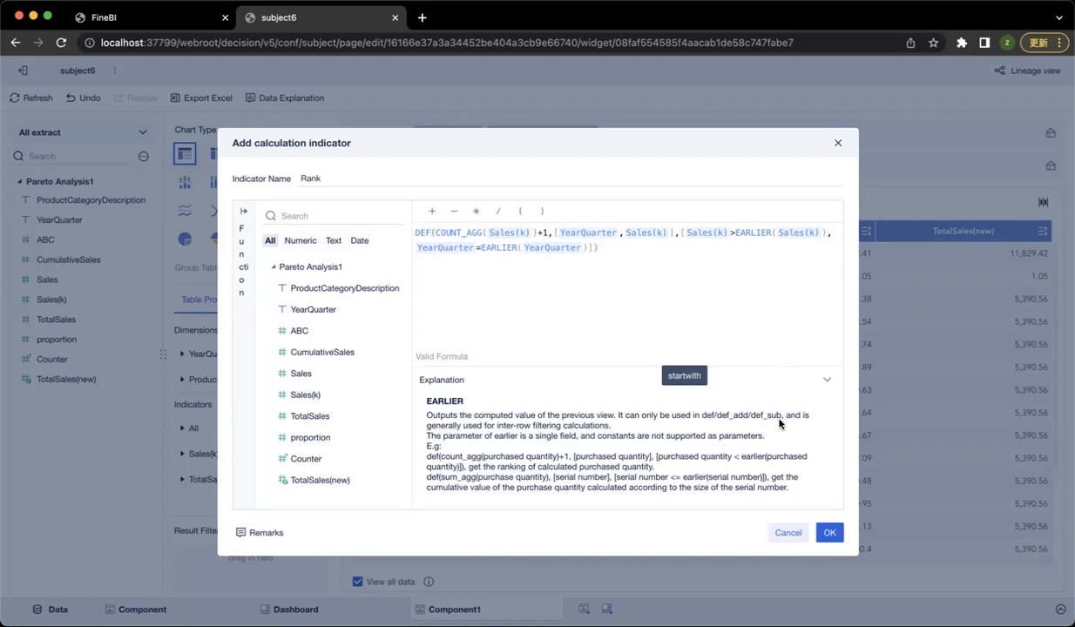
left_click(824, 533)
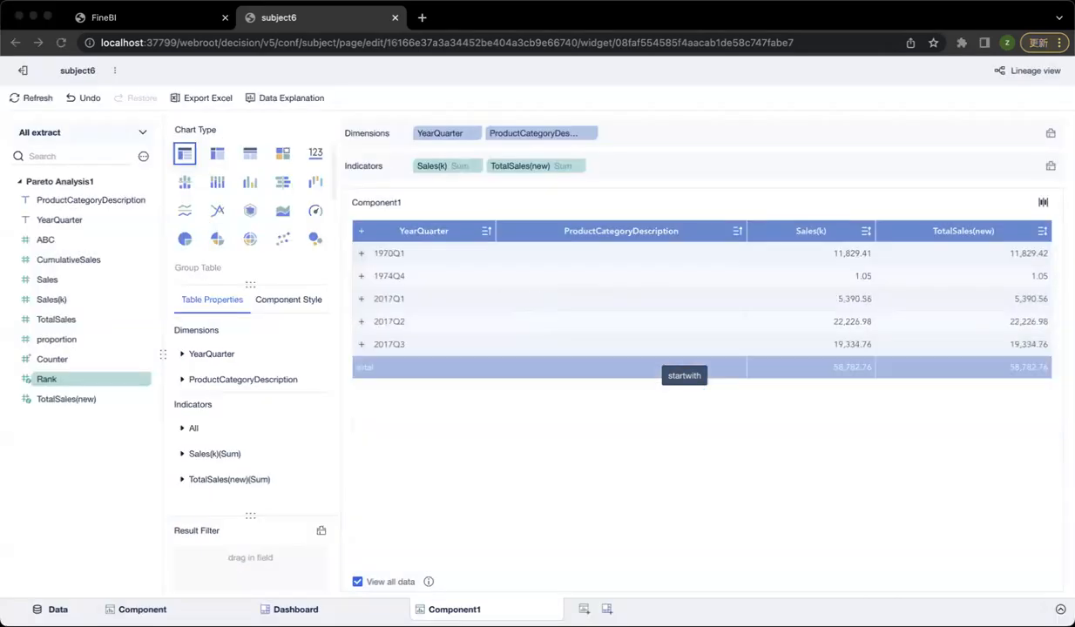
Add the Rank field to the table's indicators and sort the Rank column in ascending order
left_click_drag(112, 386, 673, 169)
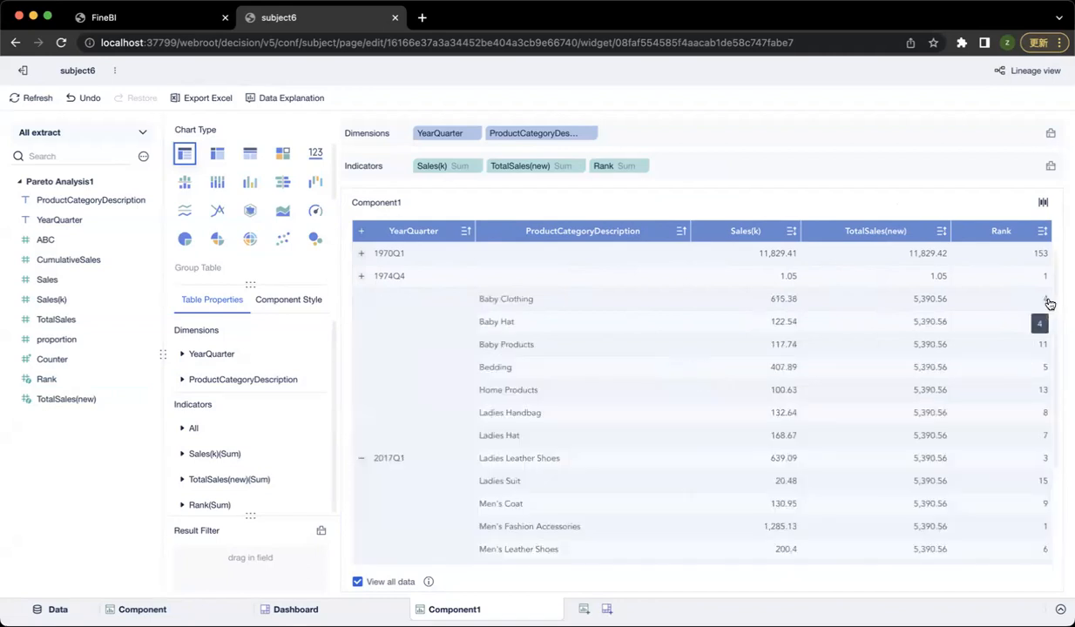
left_click(1042, 231)
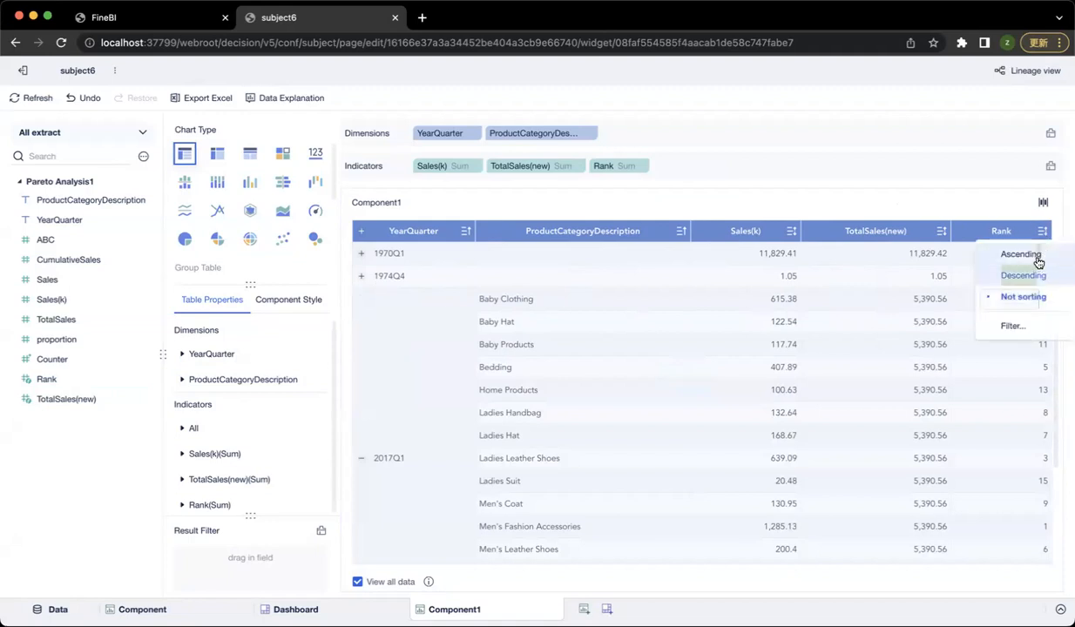
left_click(1038, 262)
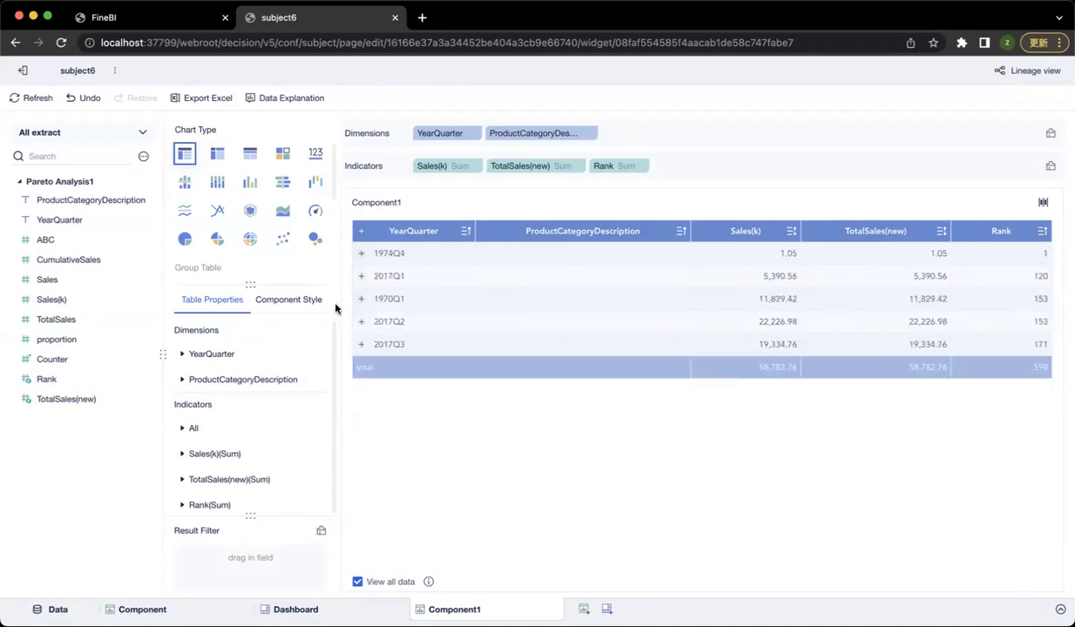
Expand the 2017Q2 group and review the rank of its product categories against Sales(k)
left_click(361, 322)
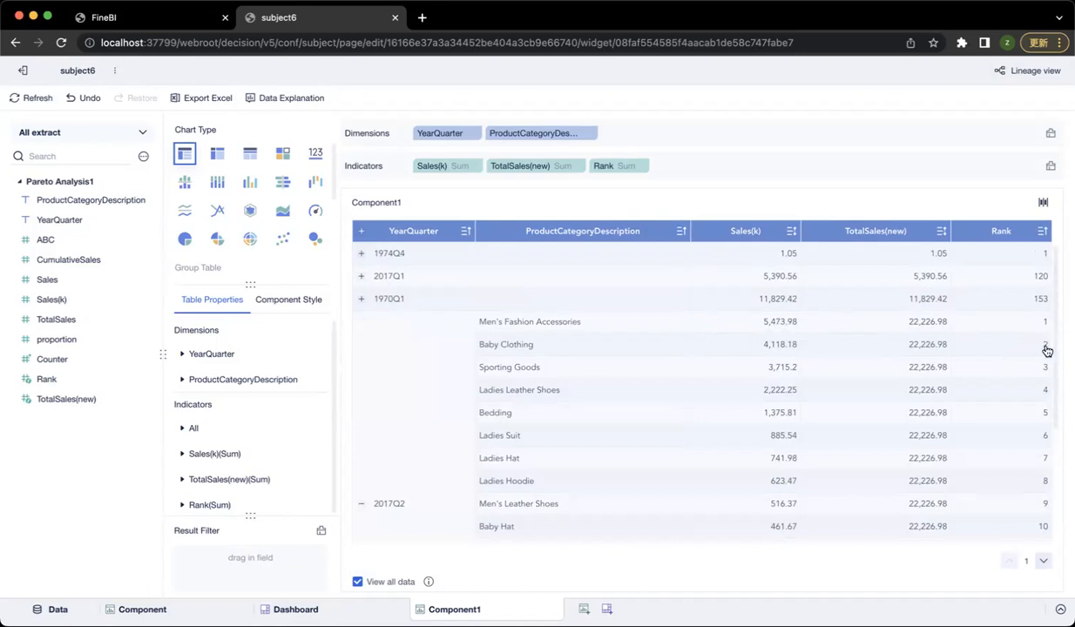
scroll(876, 424, "down", 3)
scroll(879, 423, "down", 2)
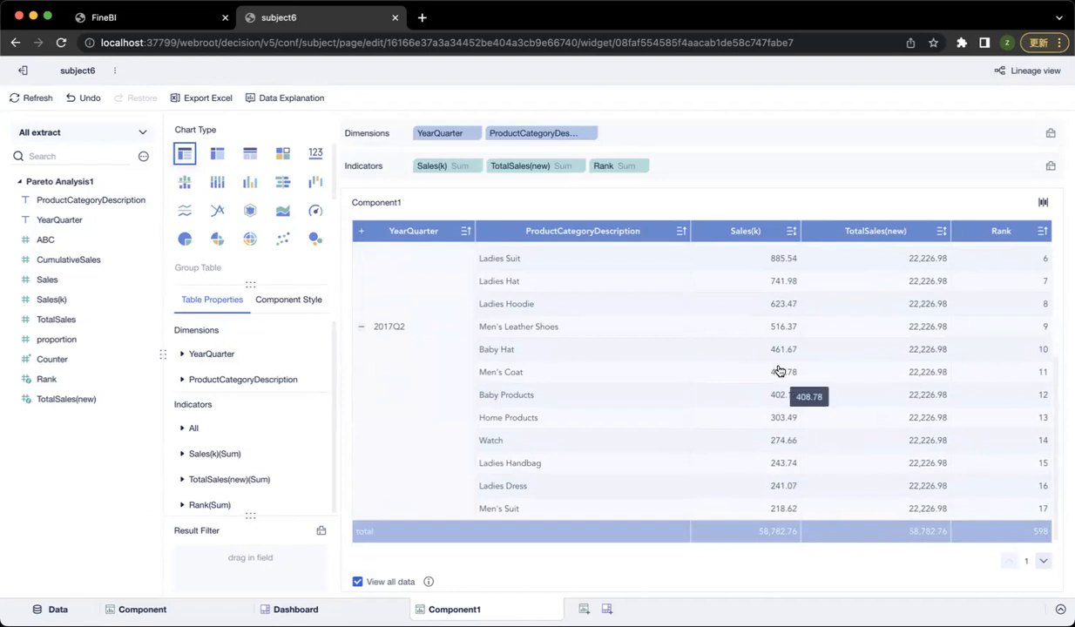
scroll(722, 425, "up", 1)
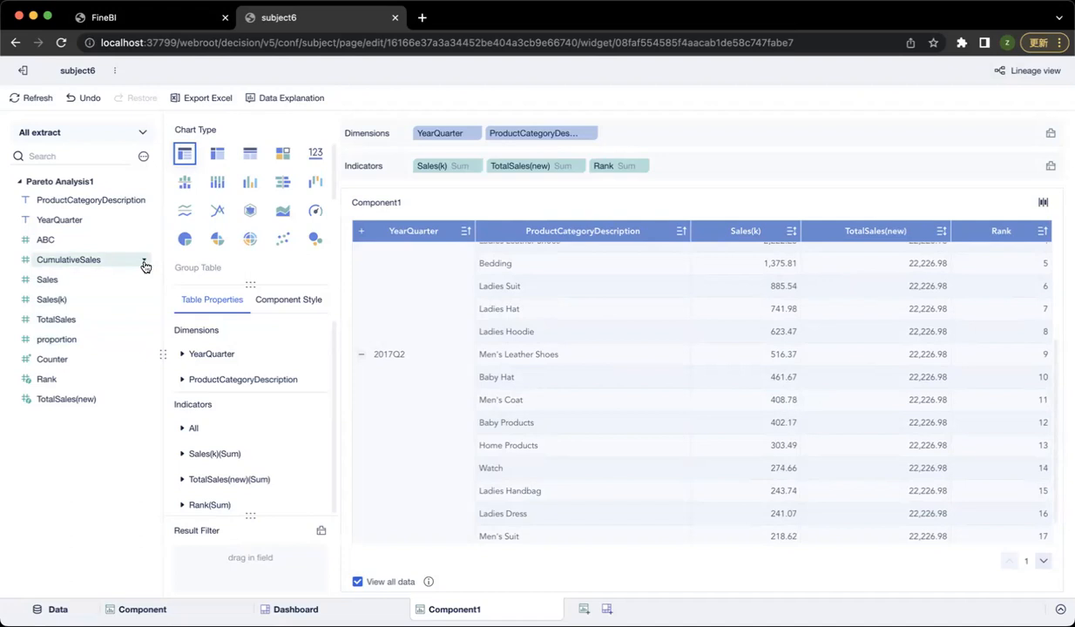
Start a new calculation indicator named CumulativeSales(new) and get its formula area ready for input
left_click(143, 156)
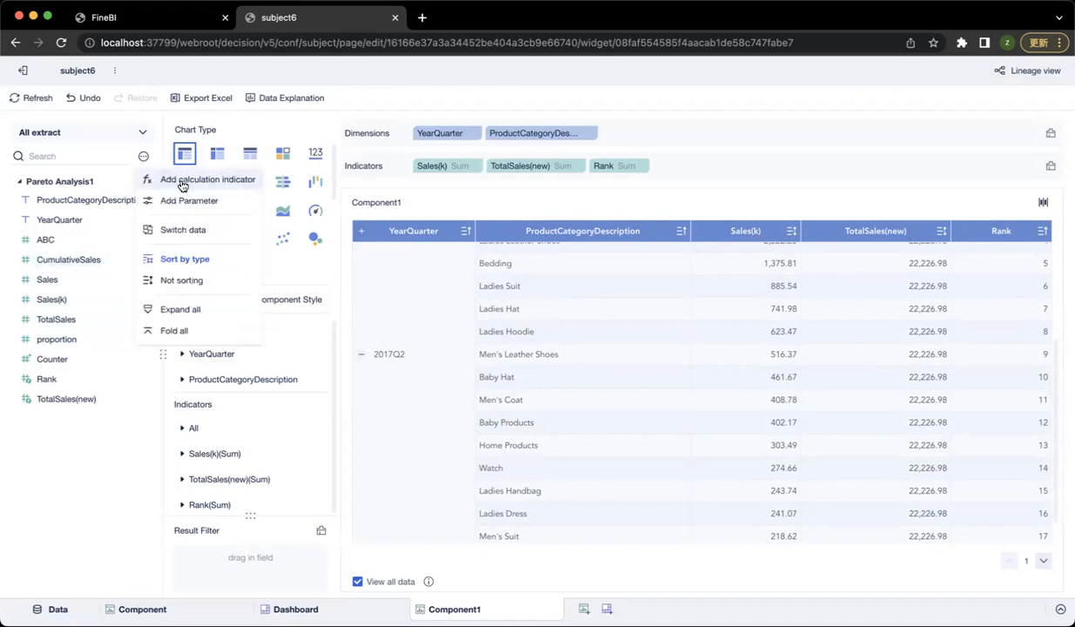
left_click(182, 185)
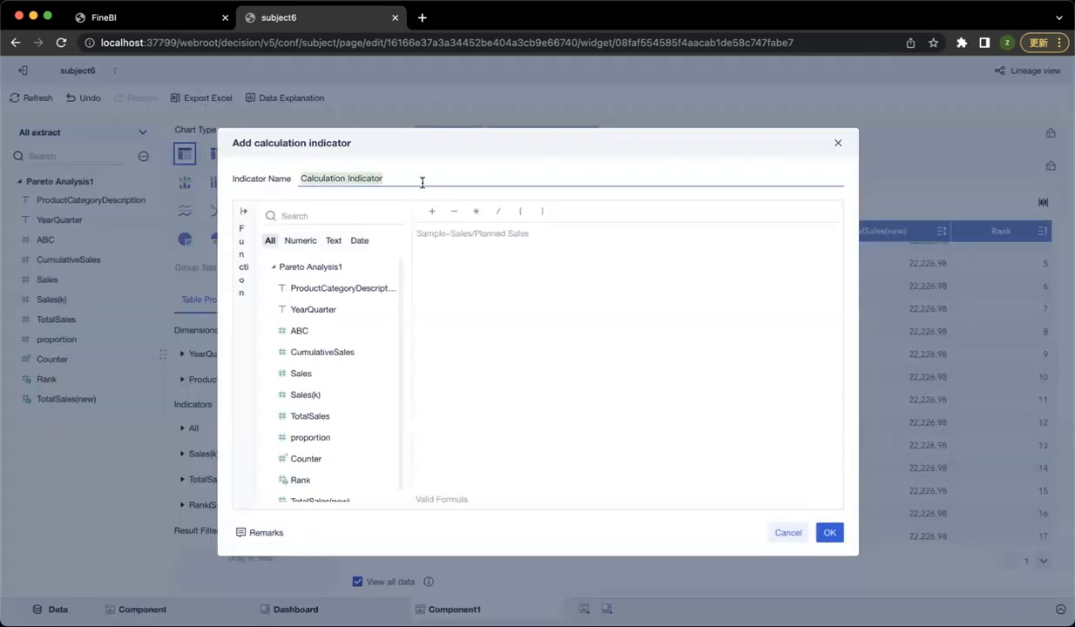
type("CumulativeSales")
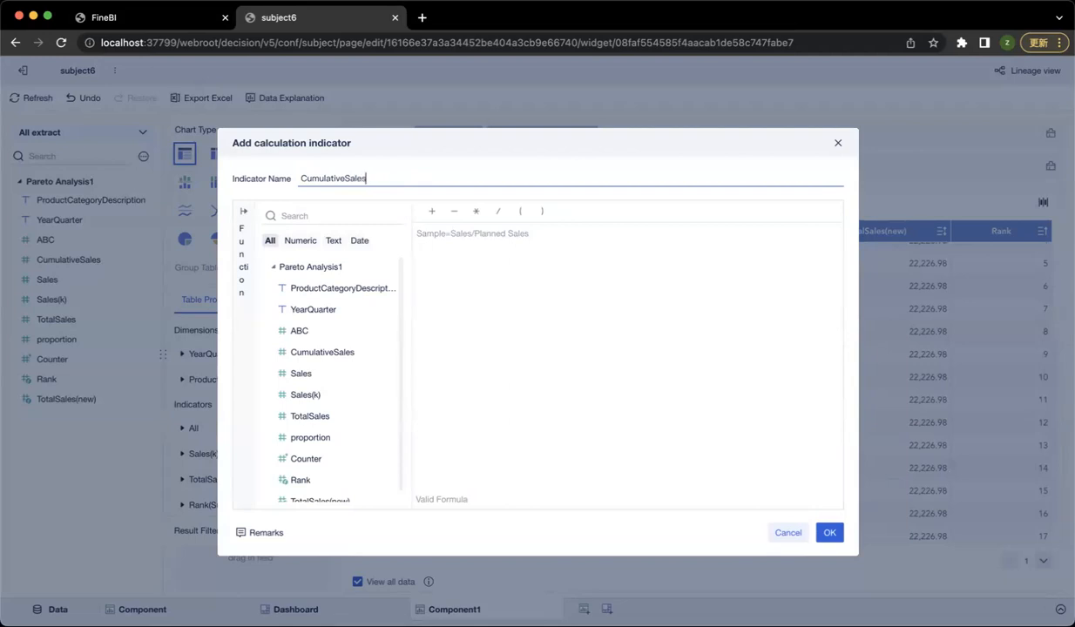
type("(new)")
left_click(439, 281)
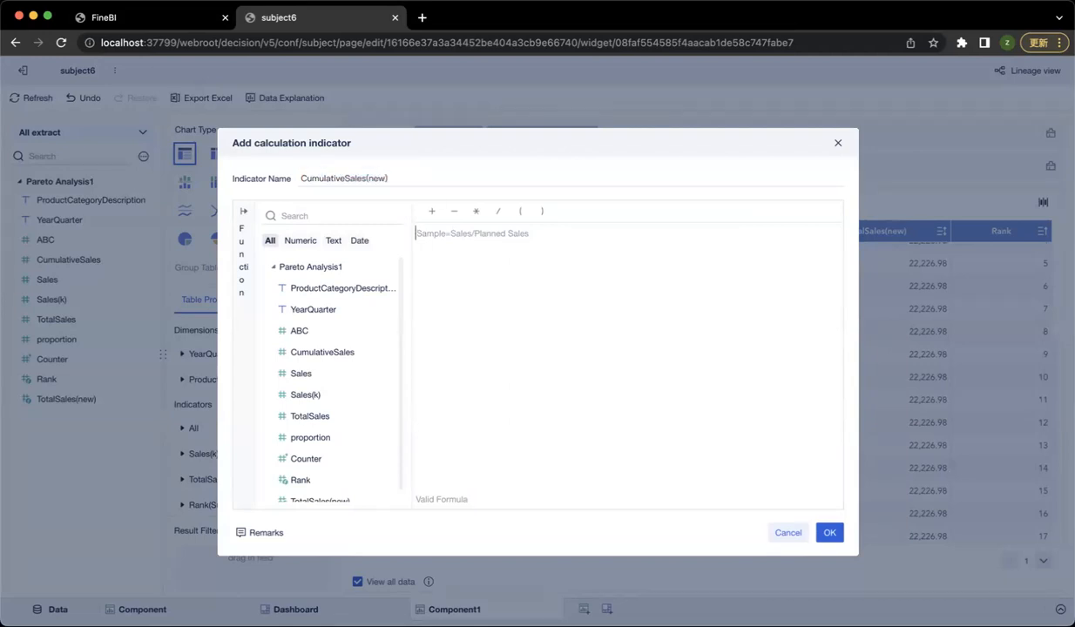
Enter the formula ACC_SUM(SUM_AGG(Sales(k)),1) and save the CumulativeSales(new) indicator
type("acc")
key("Return")
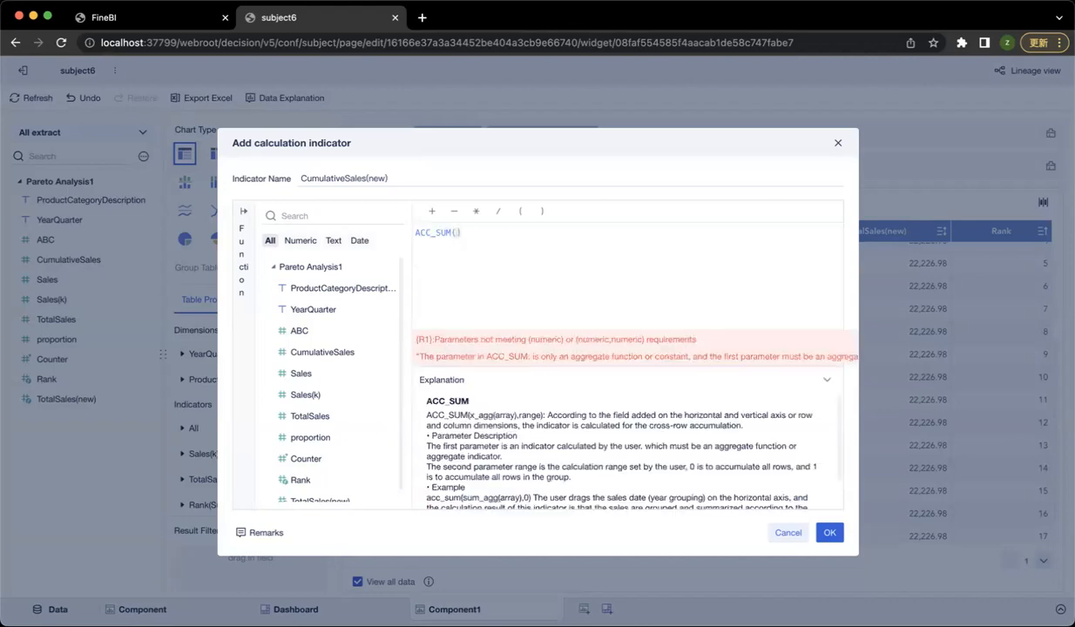
type("sum")
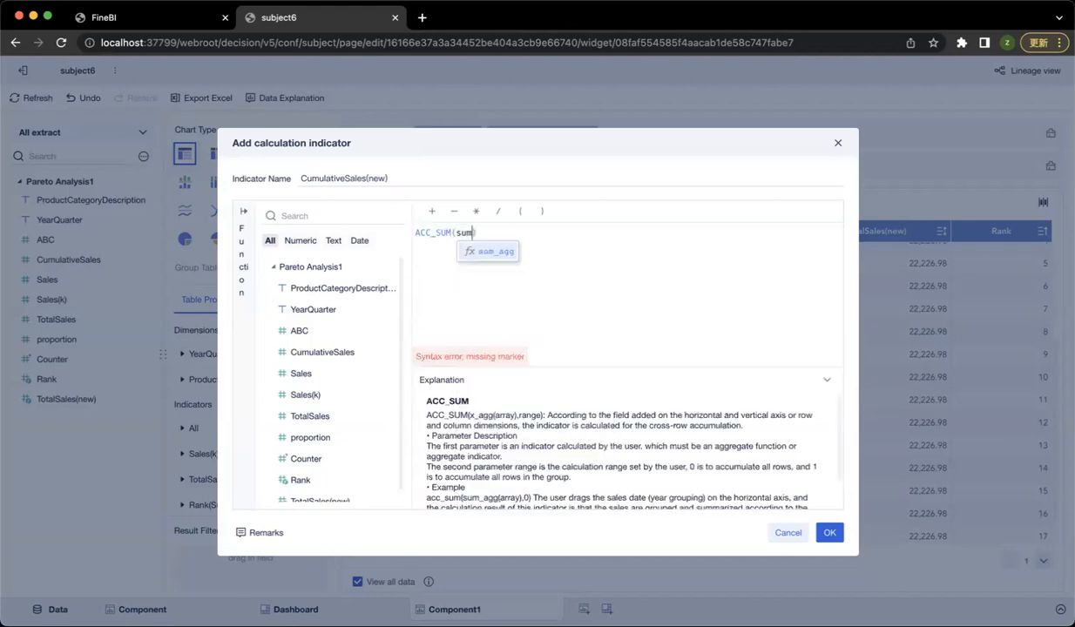
key("Return")
type("sale")
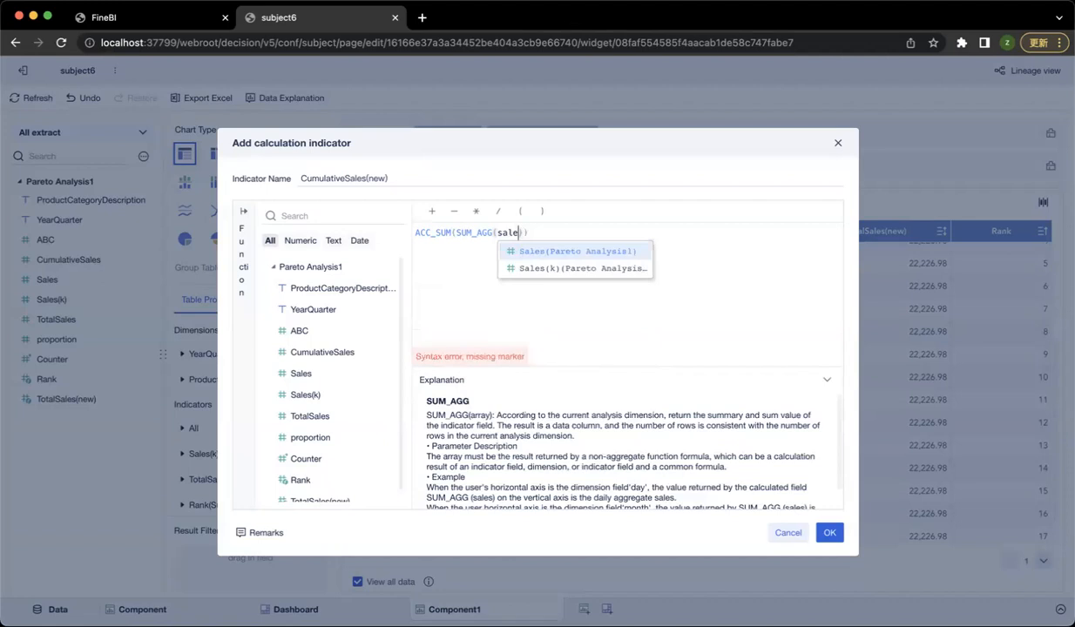
key("Down")
key("Return")
type(",1)")
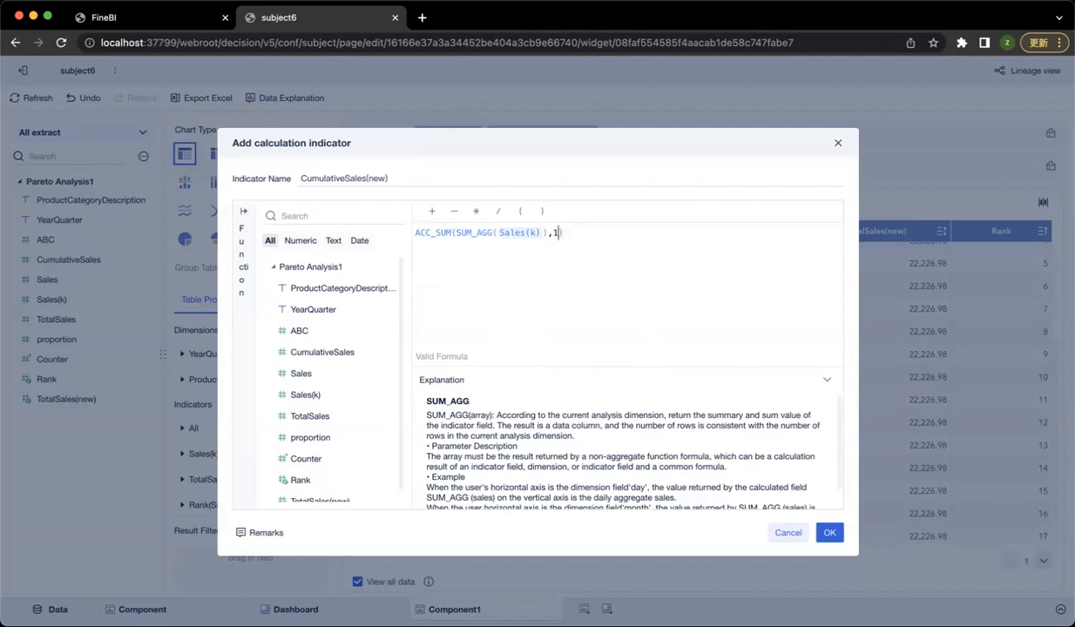
left_click(828, 534)
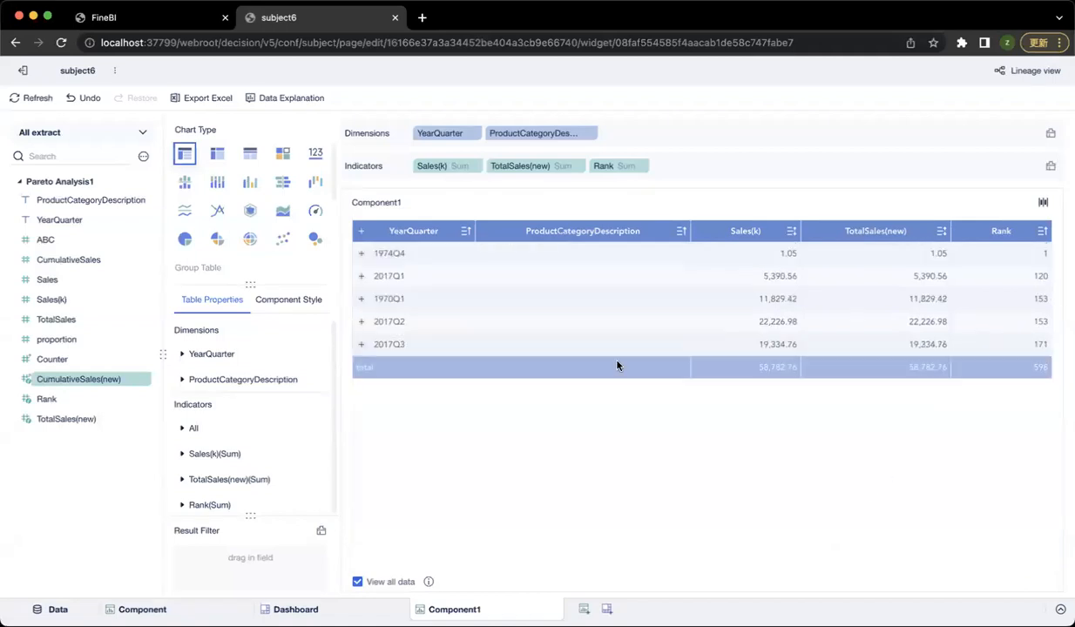
Add CumulativeSales(new) to the table's indicators and expand the 2017Q1 group
left_click_drag(63, 385, 715, 174)
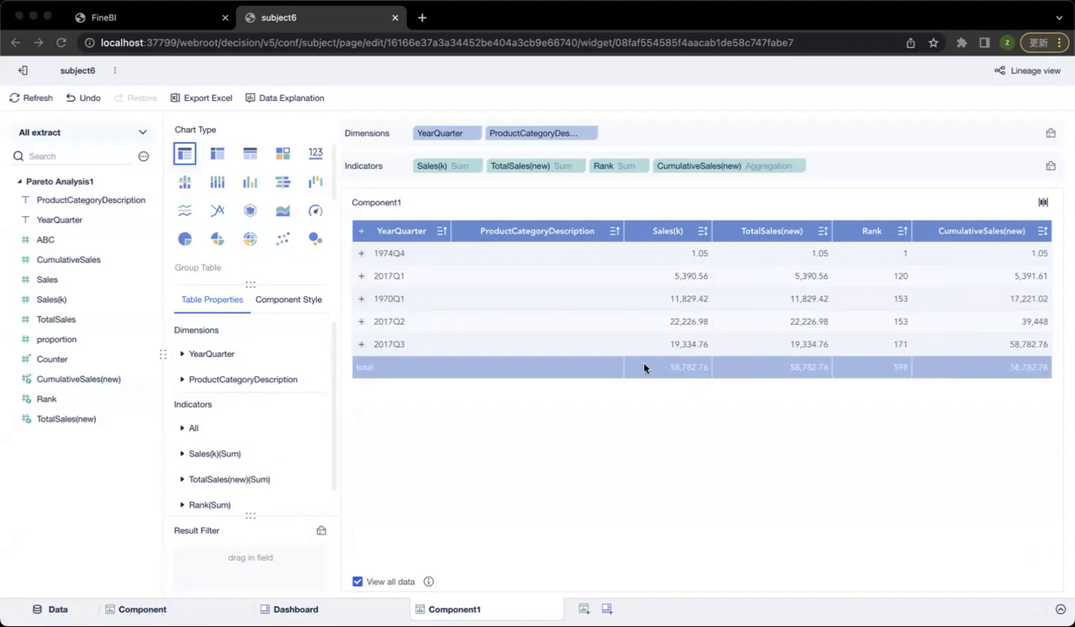
left_click(360, 276)
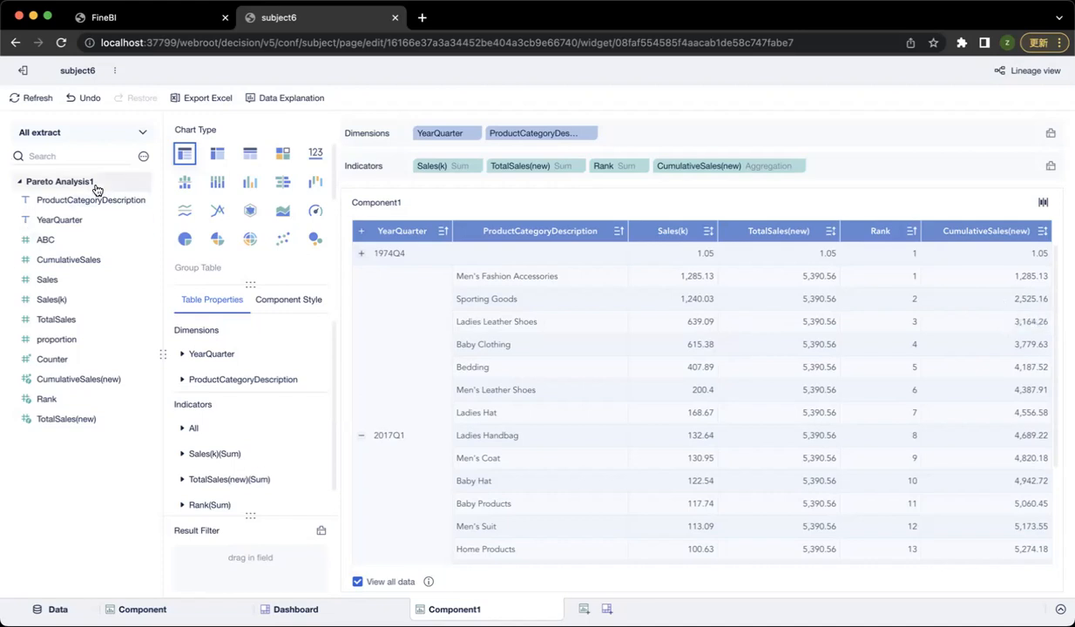
Start a new calculation indicator named proportion(new) and get its formula area ready for input
left_click(143, 156)
left_click(195, 181)
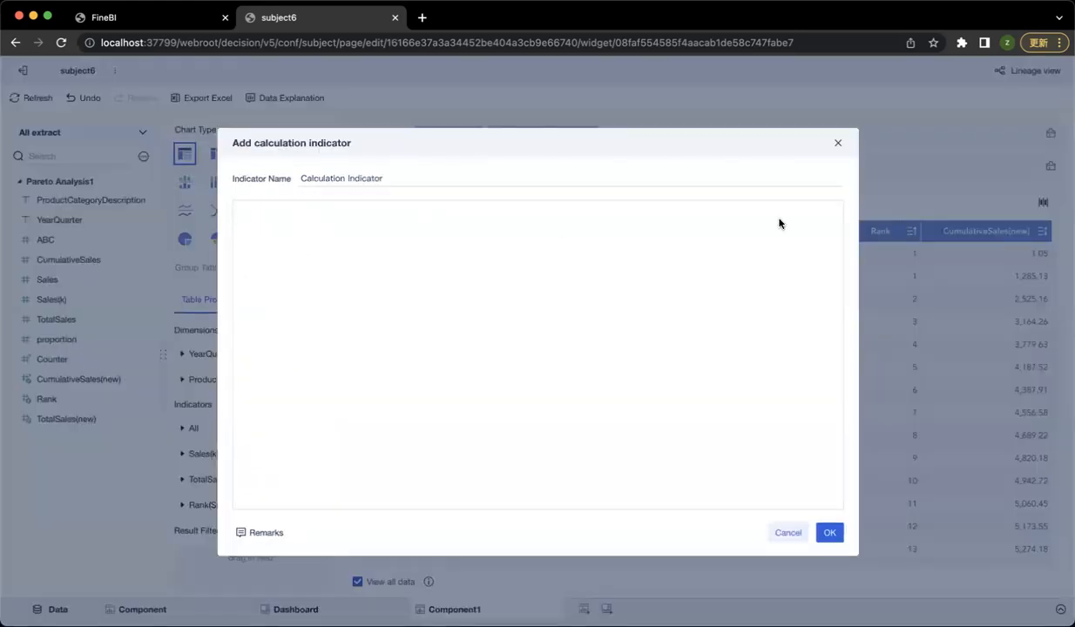
type("prop")
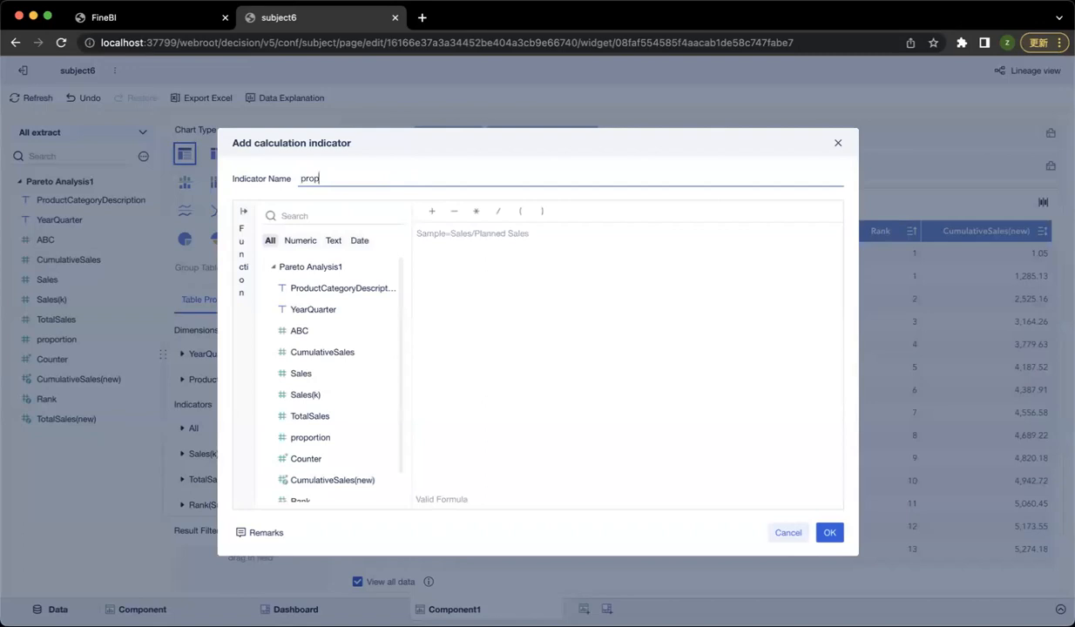
type("ortion(new)")
left_click(574, 388)
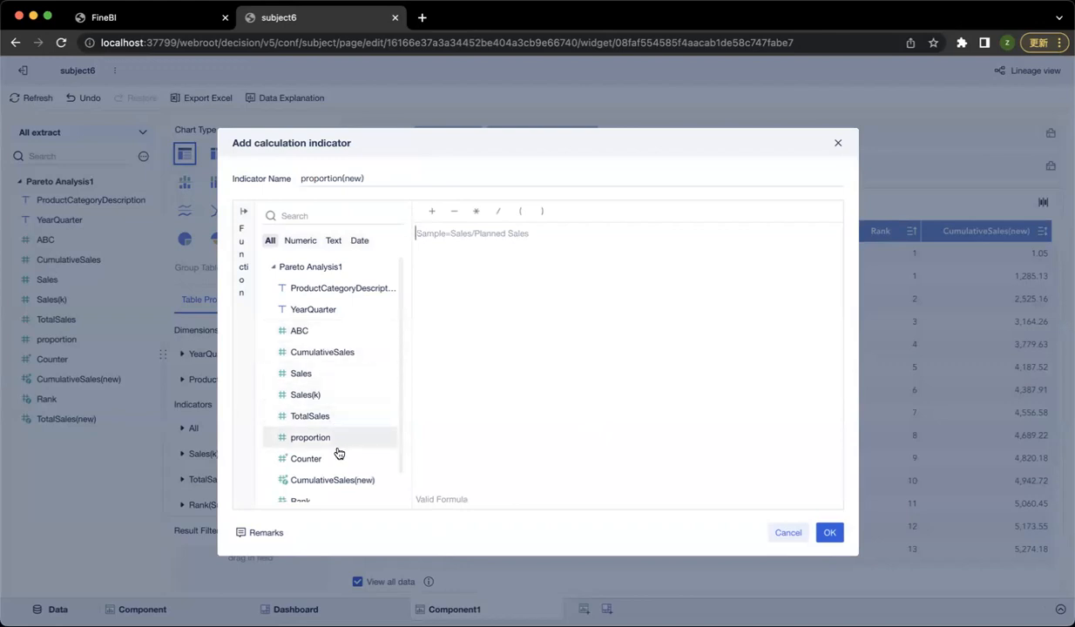
Build the formula as CumulativeSales(new) divided by TotalSales(new)
scroll(349, 475, "down", 1)
left_click_drag(349, 475, 575, 375)
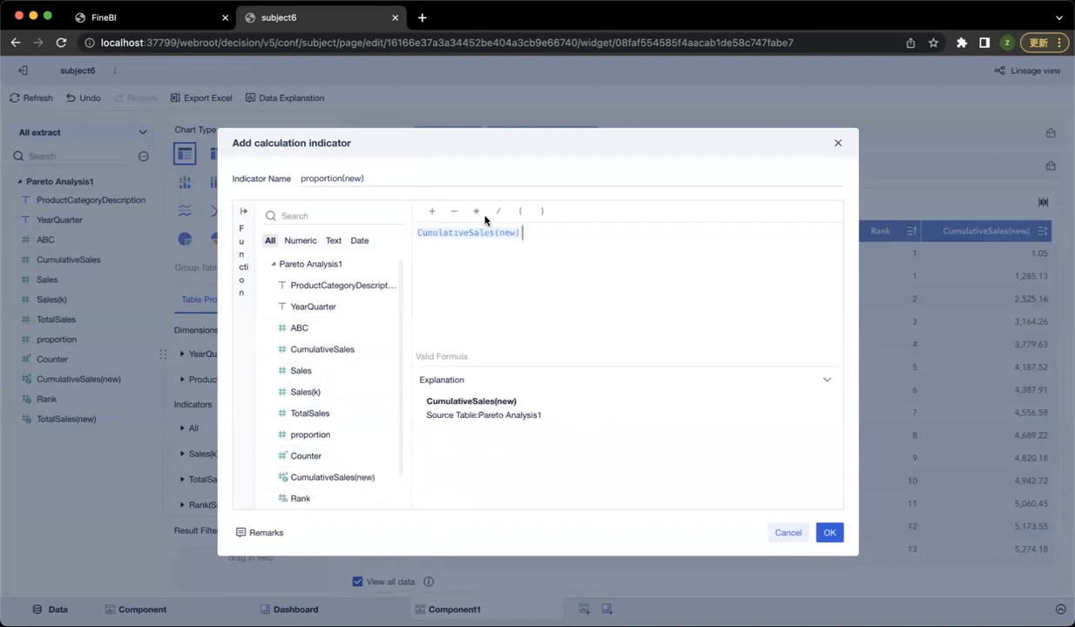
left_click(498, 210)
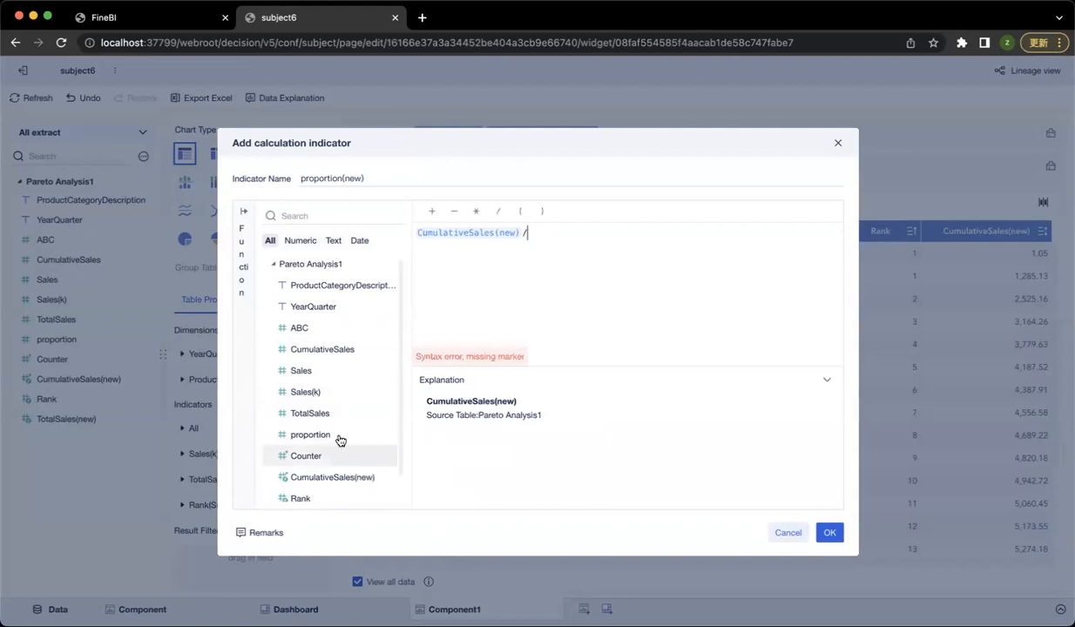
scroll(335, 435, "down", 2)
left_click(355, 493)
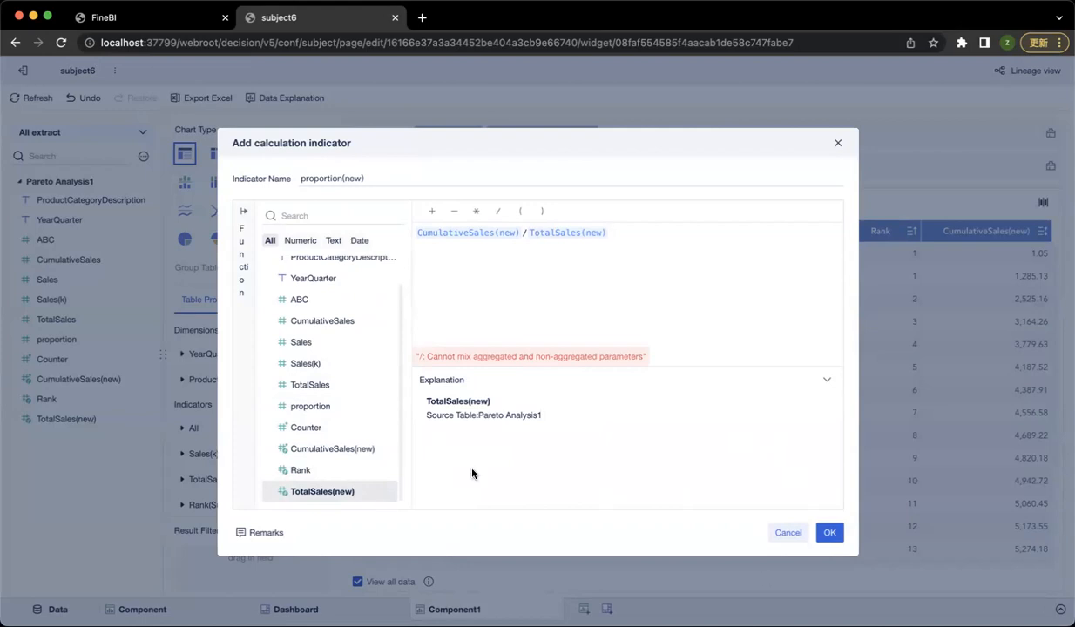
Replace the divisor with SUM_AGG(TotalSales(new)) and save the proportion(new) indicator
key("BackSpace")
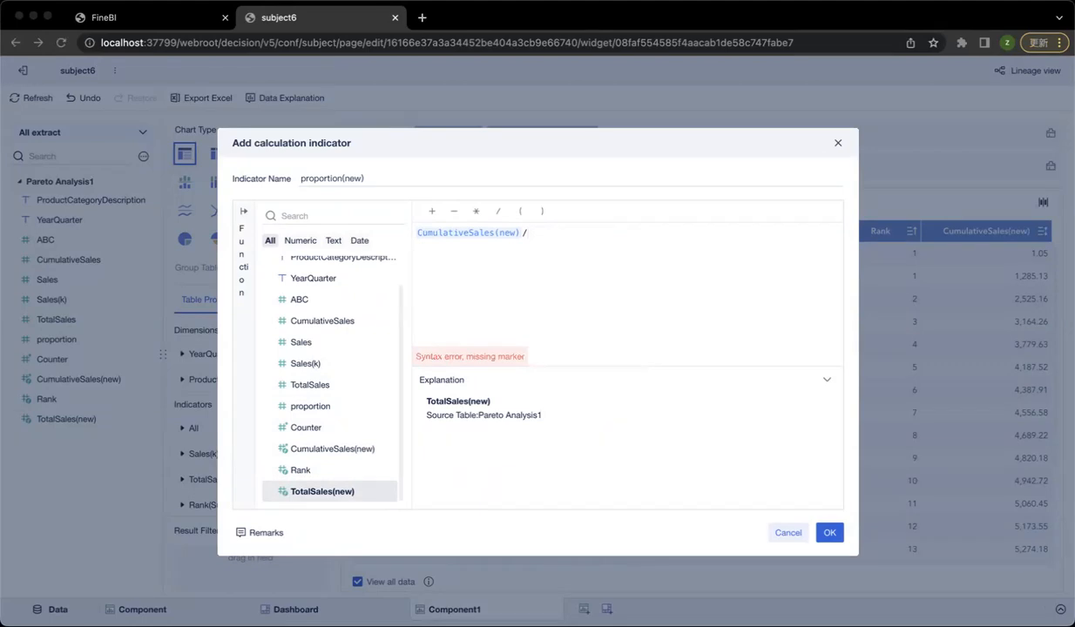
left_click(601, 279)
type("sum")
key("Return")
left_click(310, 490)
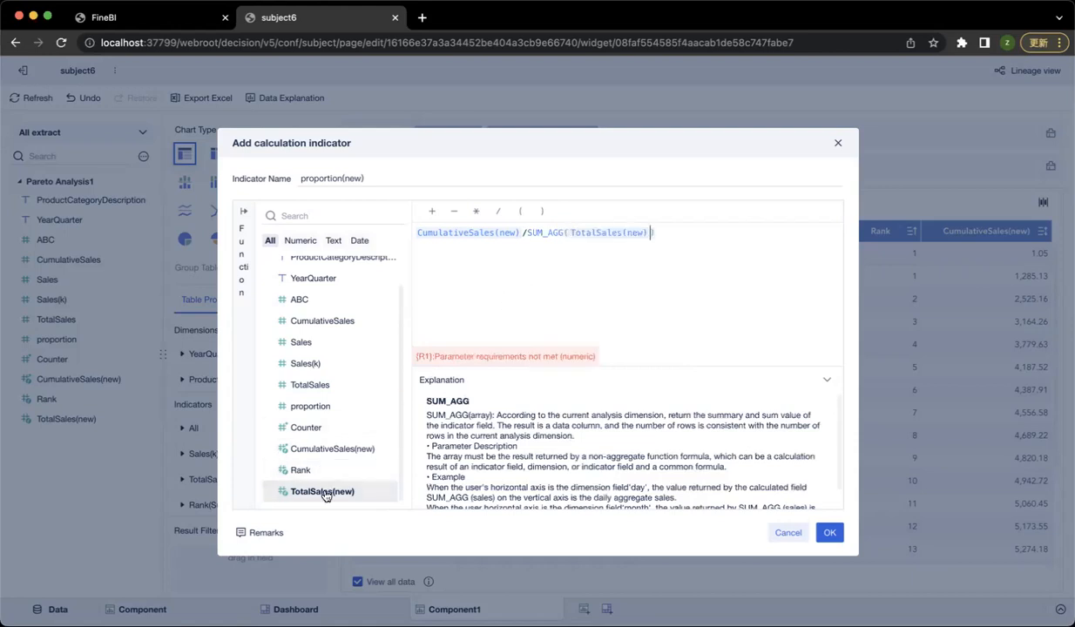
left_click(826, 531)
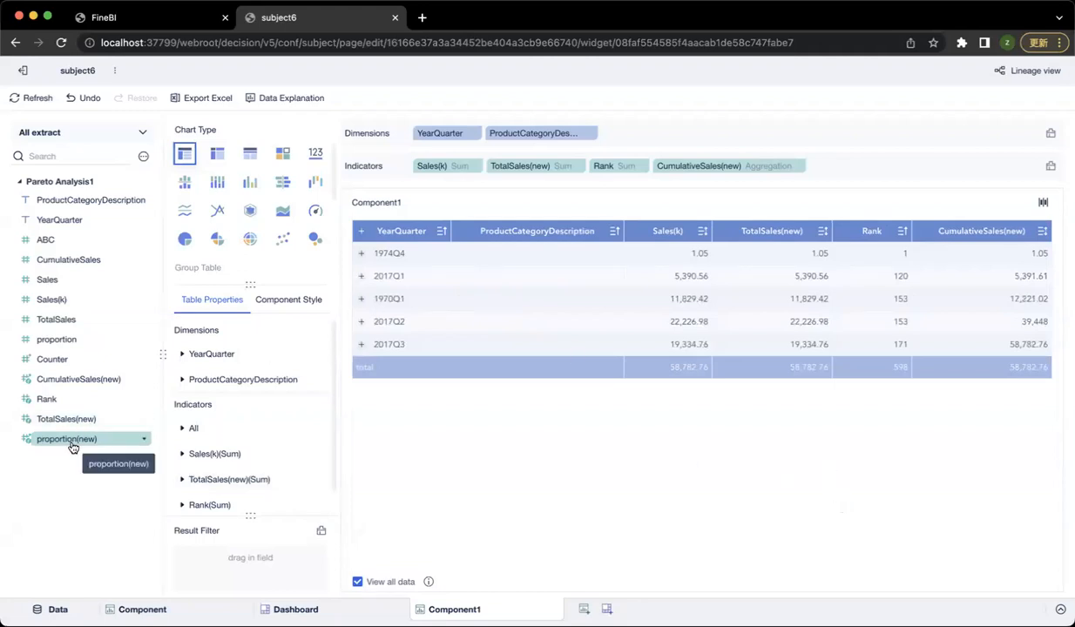
Start a new calculation indicator named ABC(new) and get its formula area ready for input
left_click(144, 158)
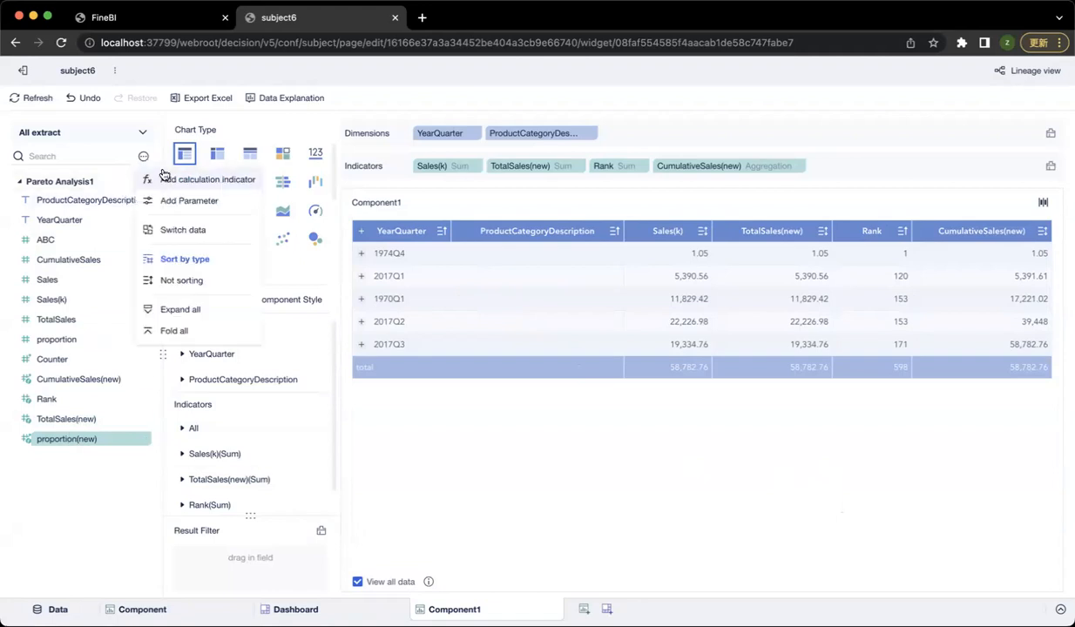
left_click(163, 176)
triple_click(442, 173)
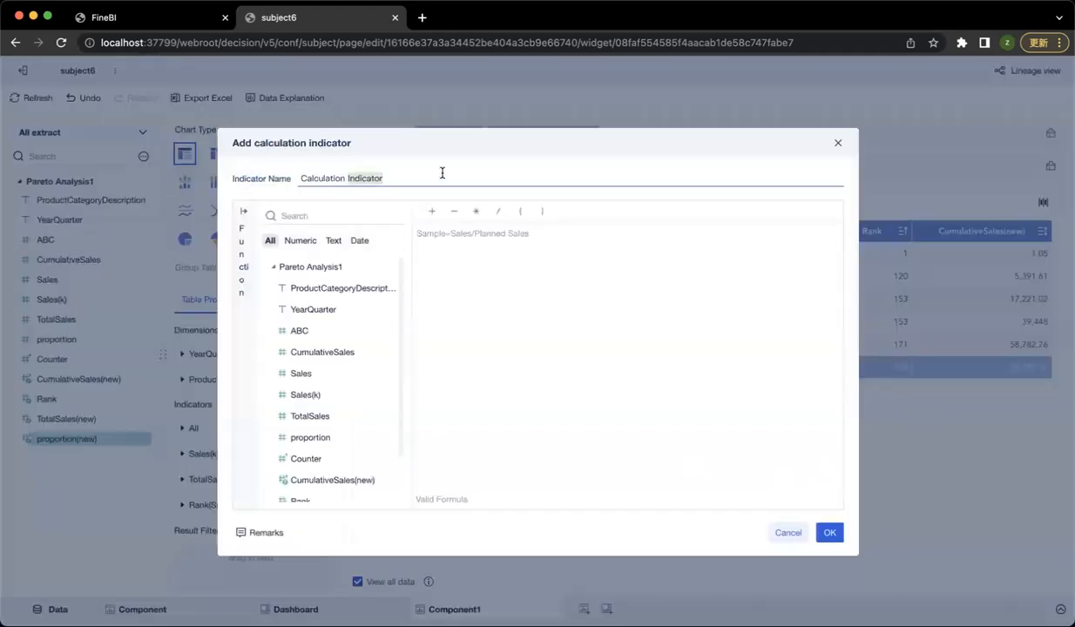
type("ABC")
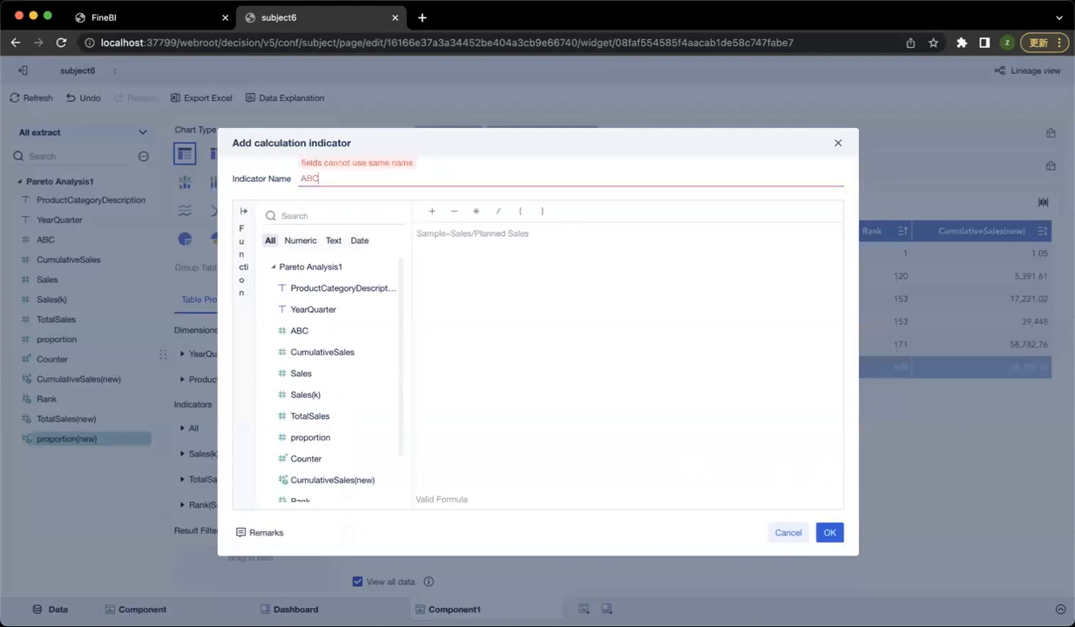
type("(new)")
left_click(600, 248)
key("super+Tab")
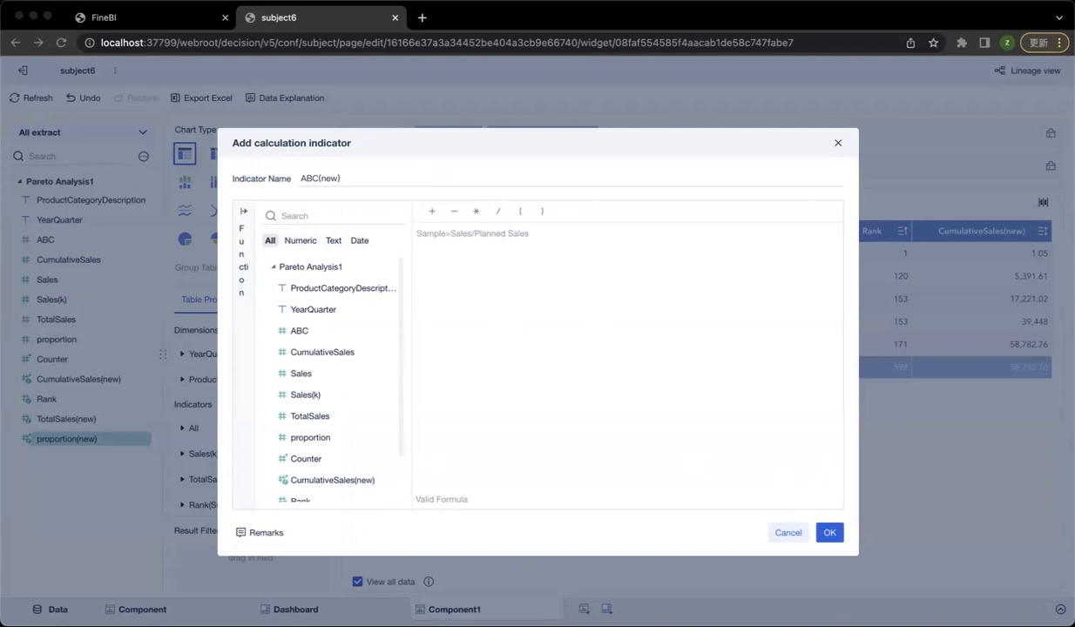
left_click(499, 407)
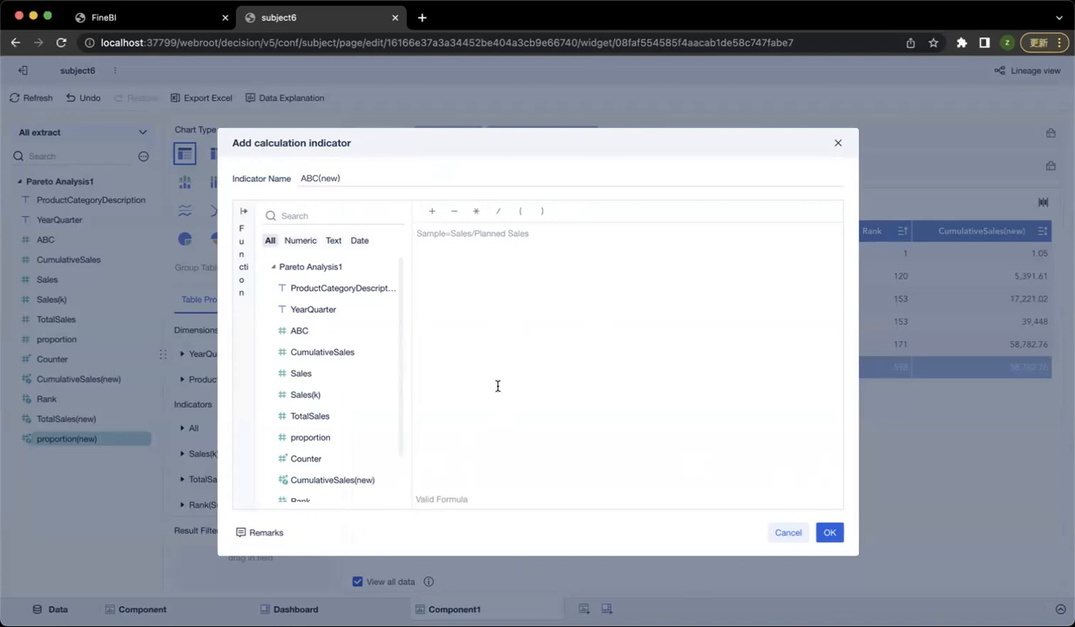
Begin the ABC(new) formula with an IF function containing an AND function as its condition
type("if")
key("Return")
type("(")
key("BackSpace")
type("and")
key("Return")
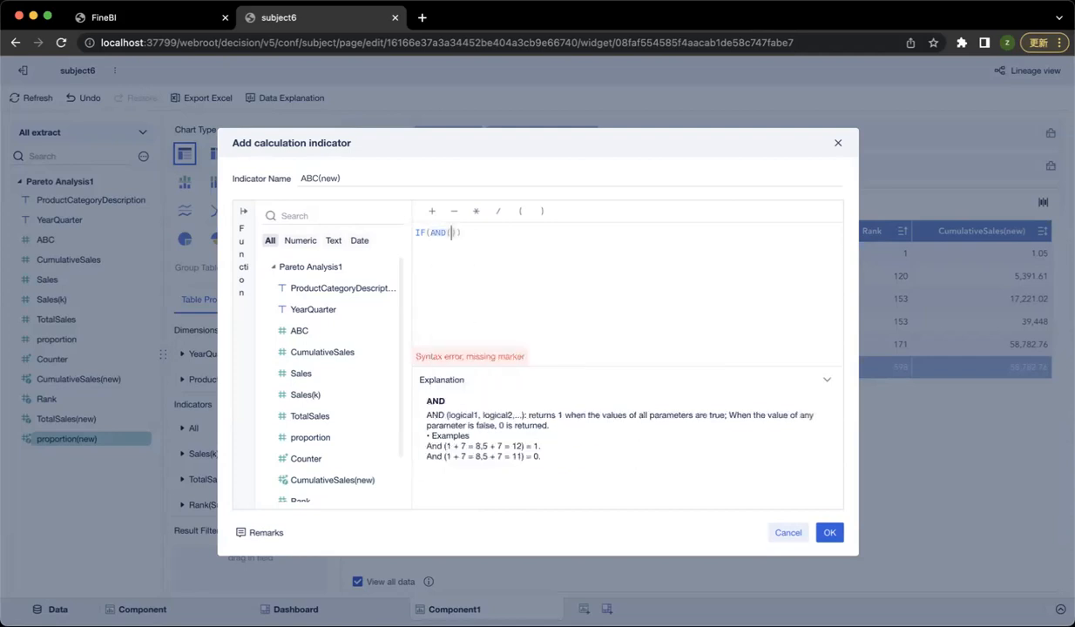
type("p")
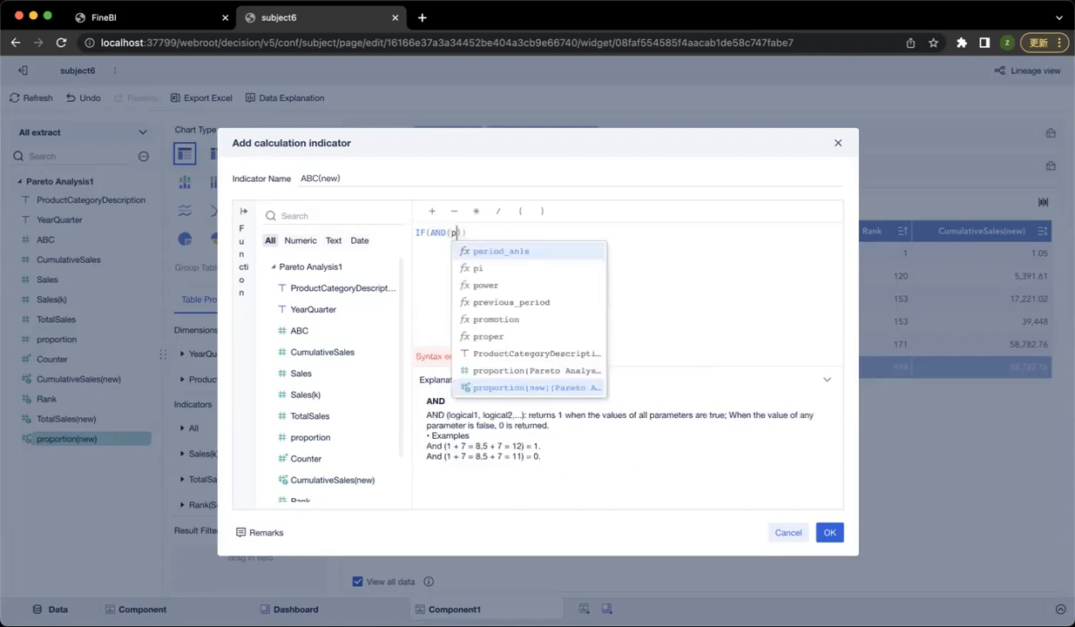
key("Return")
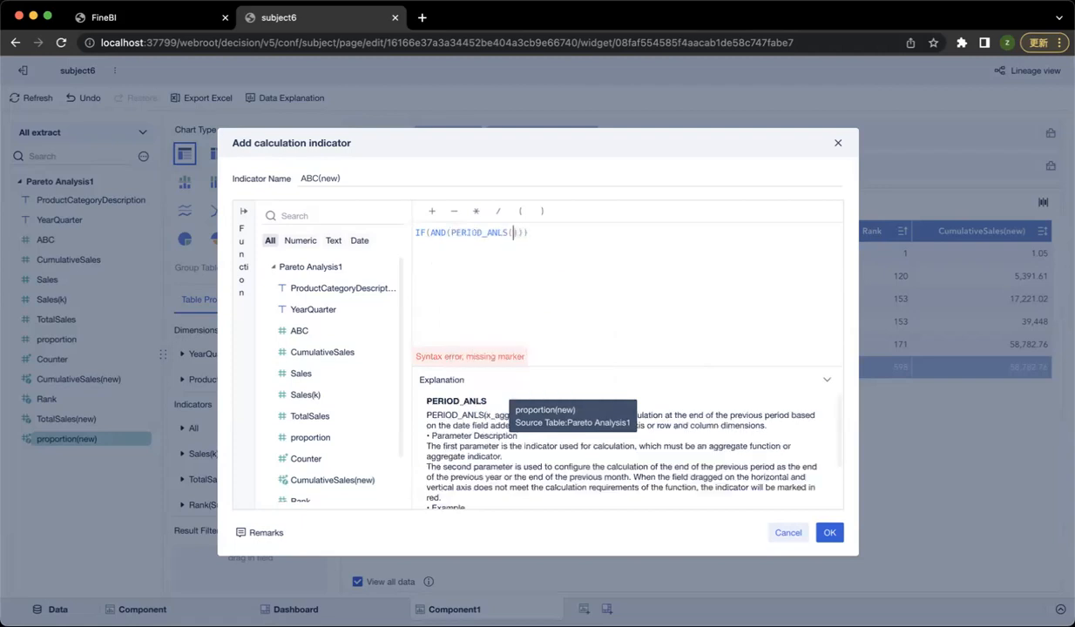
key("BackSpace")
key("BackSpace")
Fill the AND with proportion(new)>=0 and proportion(new)<=0.7, return 1 when true, and insert a nested IF for the false case
type("pr")
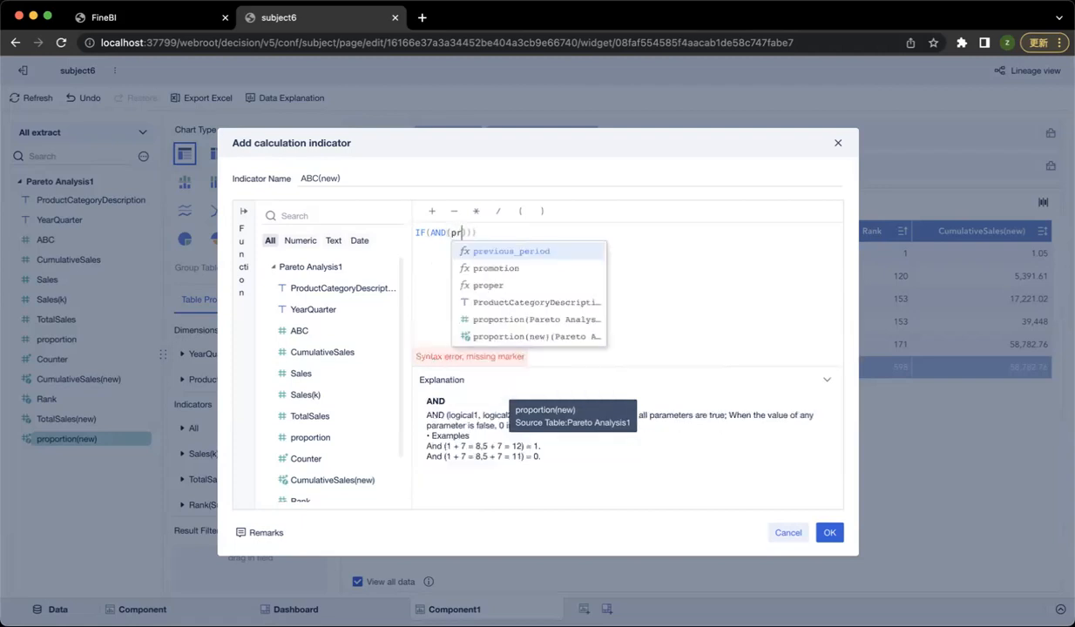
left_click(497, 338)
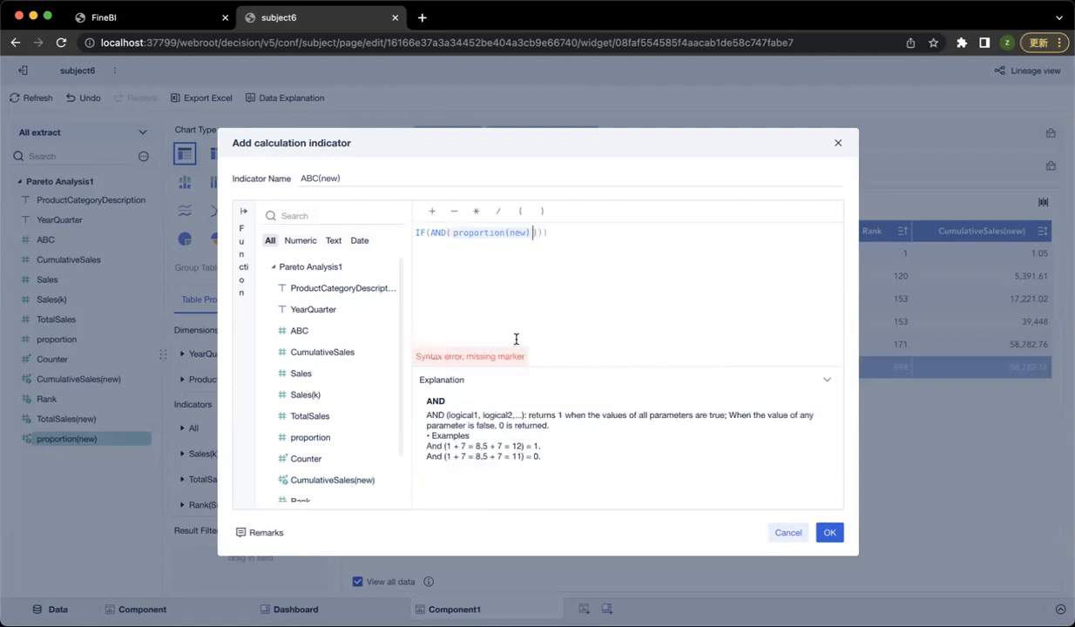
type(">=0,pr")
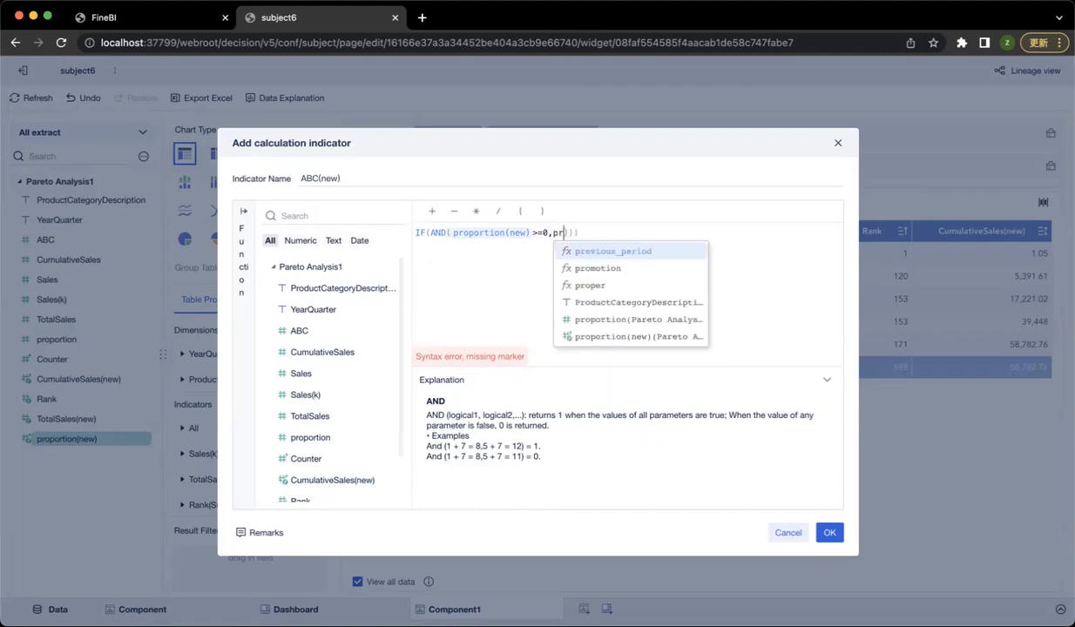
left_click(645, 336)
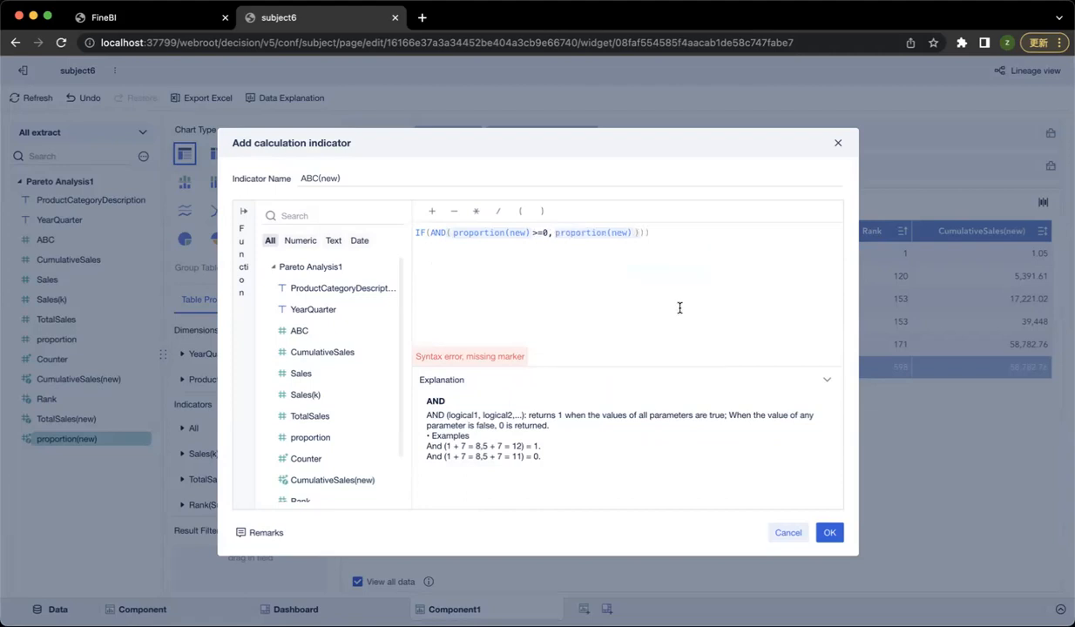
type("<=0.7")
key("Right")
type(",1,IF(")
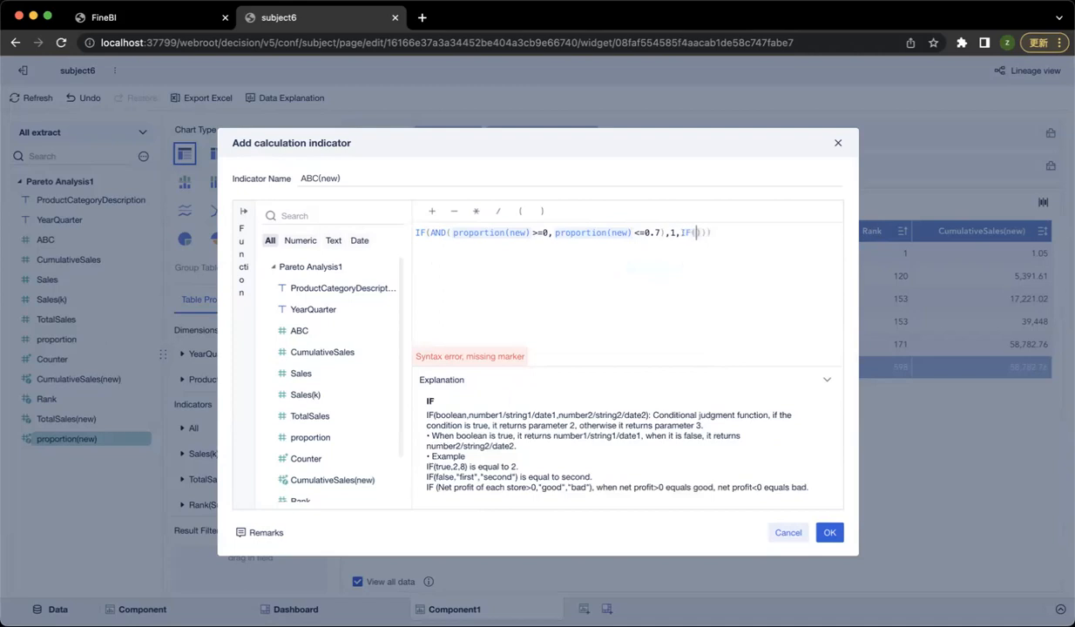
Insert an AND function in the nested IF with the first condition proportion(new)>0.7
type("AND(")
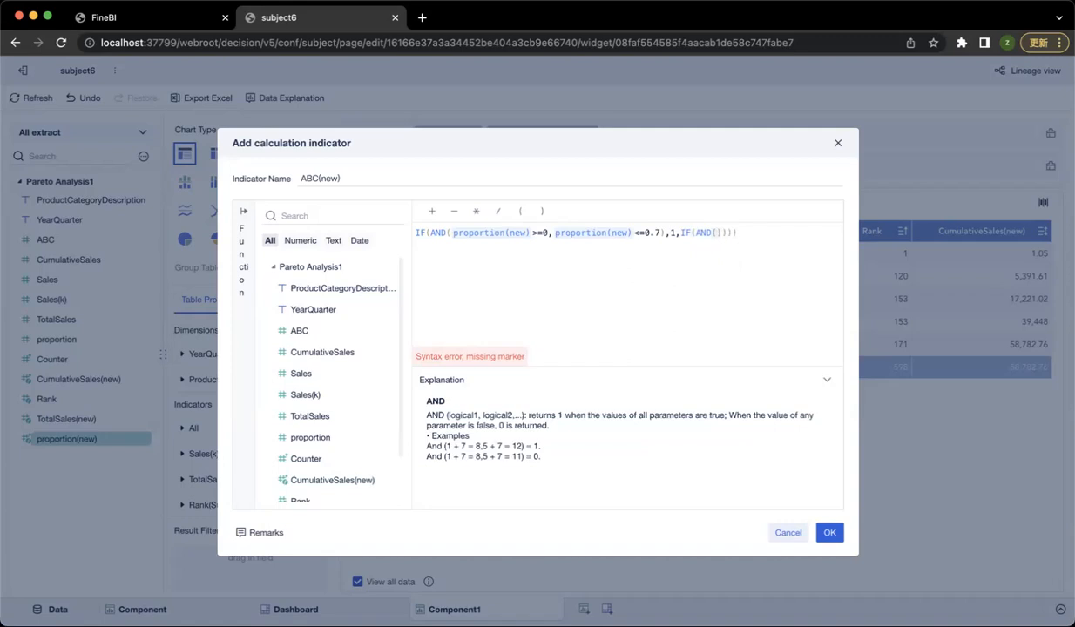
type("pro")
key("Down")
key("Down")
key("Down")
key("Down")
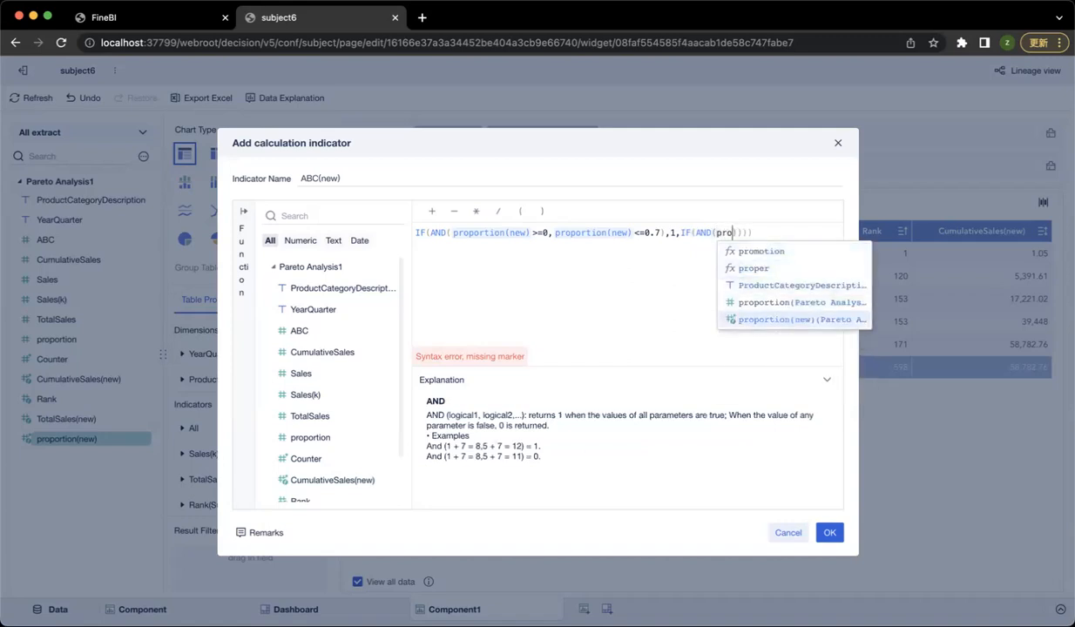
key("Return")
type(">0.7")
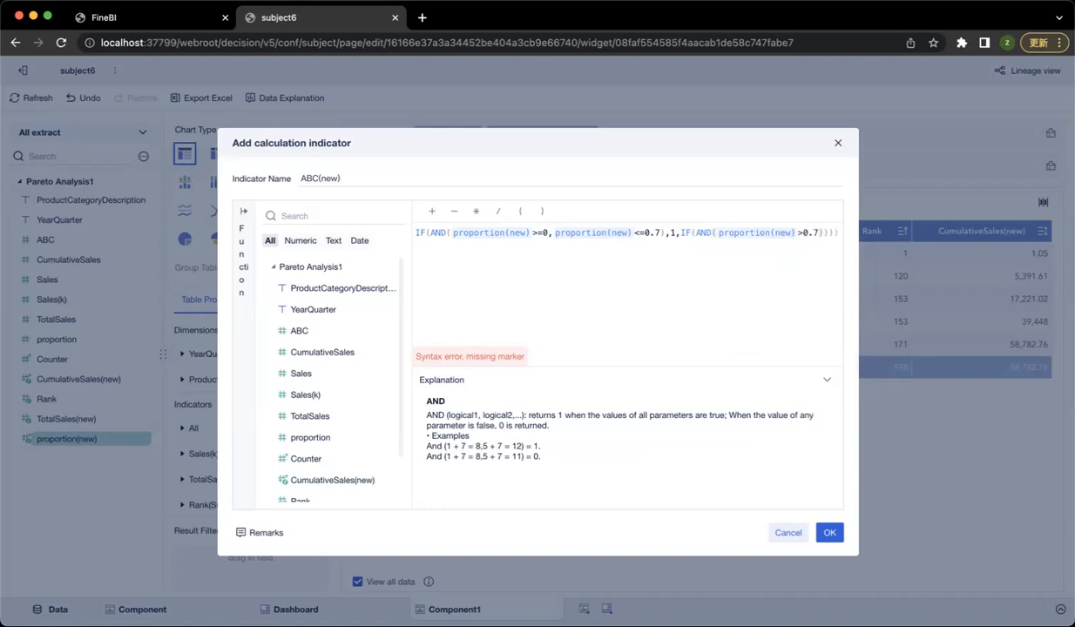
Add the second condition proportion(new)<=0.9 to the AND inside the nested IF
type(",pro")
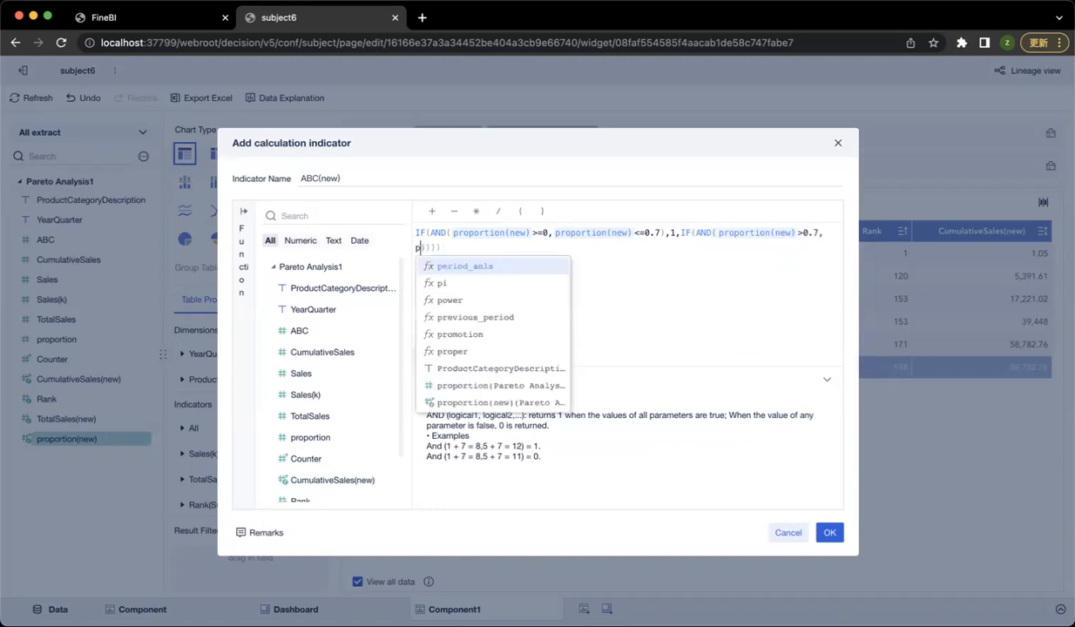
key("Down")
key("Down")
key("Down")
key("Down")
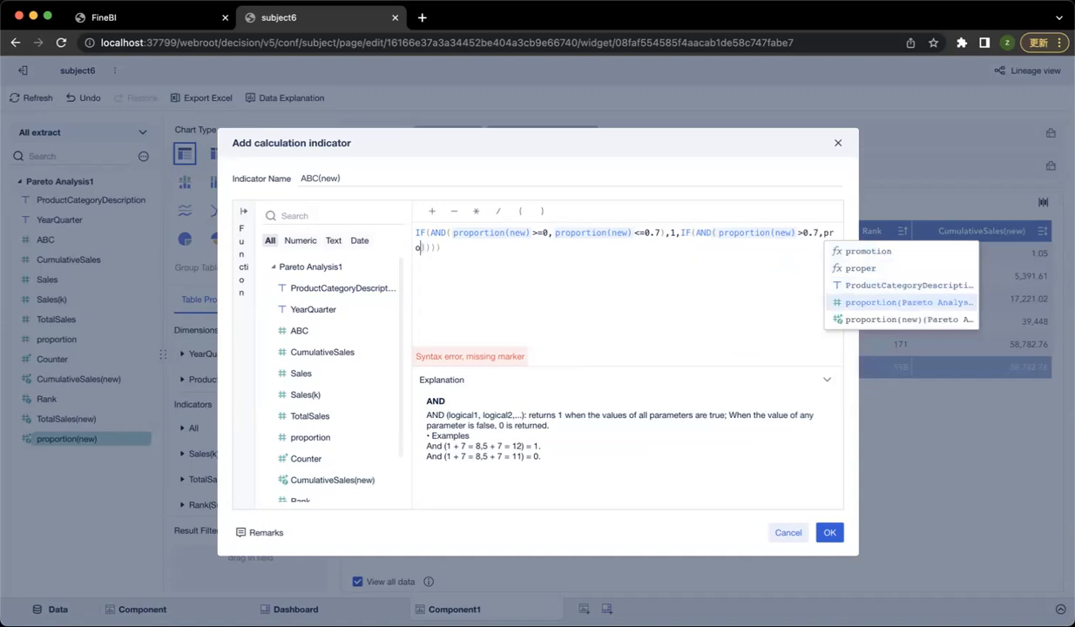
key("Return")
type("<")
type("=0.9")
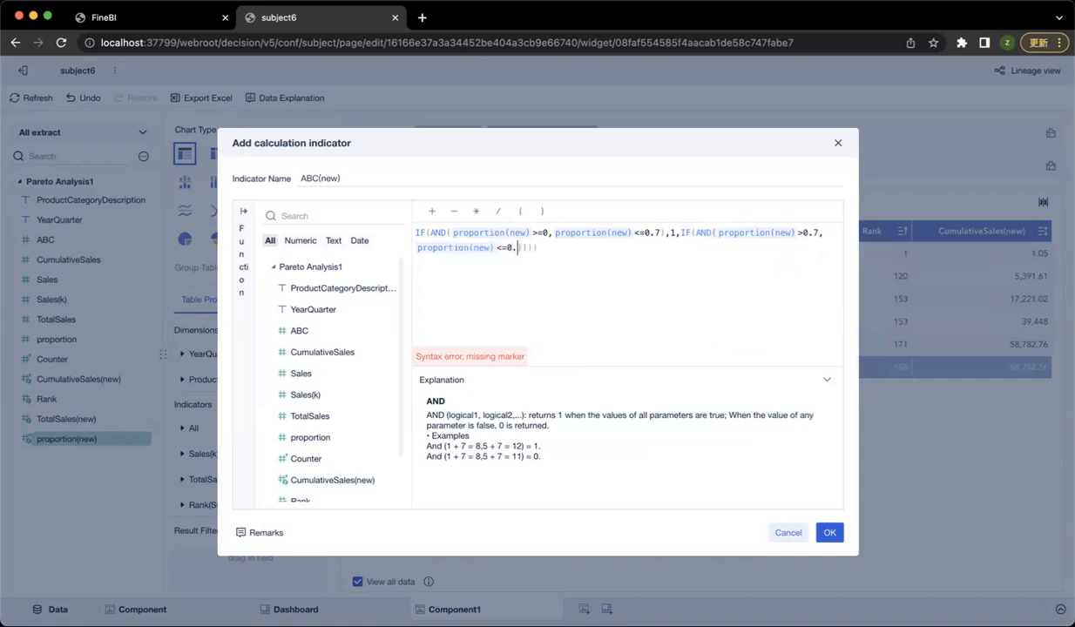
Complete the nested IF so it returns 2 when its AND is true and 3 otherwise
key("Right")
type(",2,3")
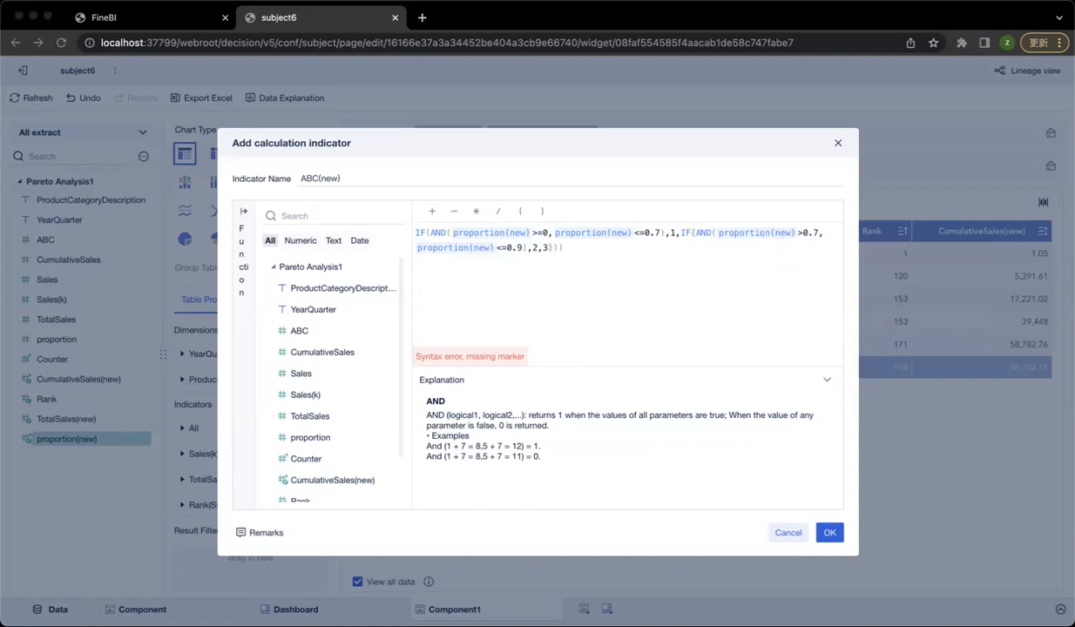
Replace the whole formula with IF(AND(propotion>=0,propotion<=0.7),1,IF(AND(propotion>0.7,propotion<=0.9),2,3)) and substitute the proportion(new) field for both placeholders in the first AND
key("ctrl+a")
type("IF(AND(propotion>=0,propotion<=0.7),1,IF(AND(propotion>0.7,propotion<=0.9),2,3))")
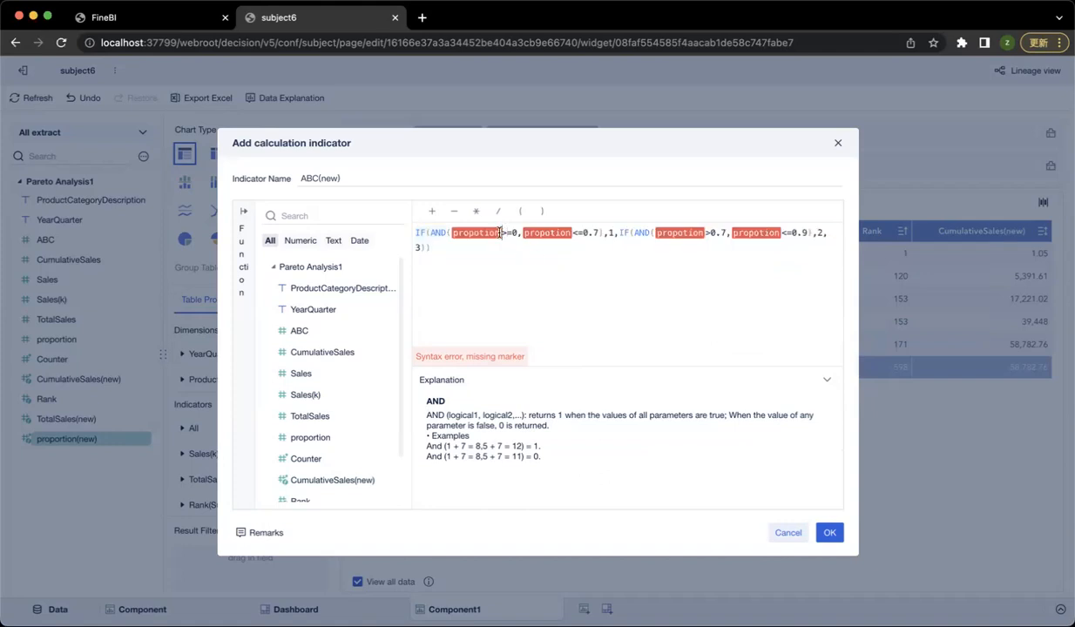
left_click(501, 233)
key("BackSpace")
type("pro")
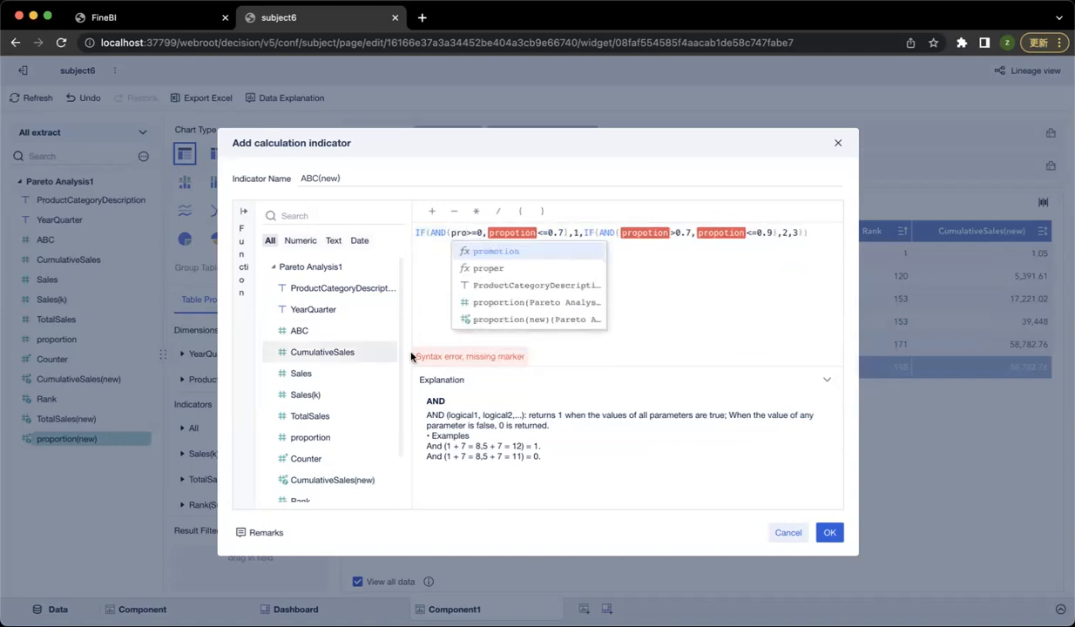
left_click(527, 319)
left_click(575, 233)
key("BackSpace")
type("portion(new")
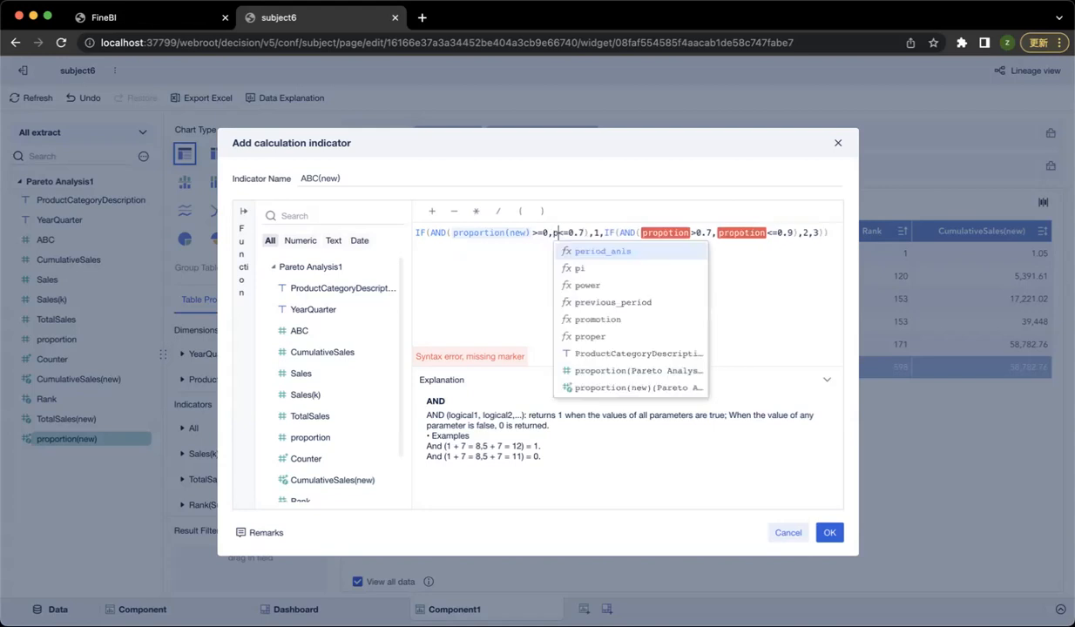
type("ro")
left_click(610, 315)
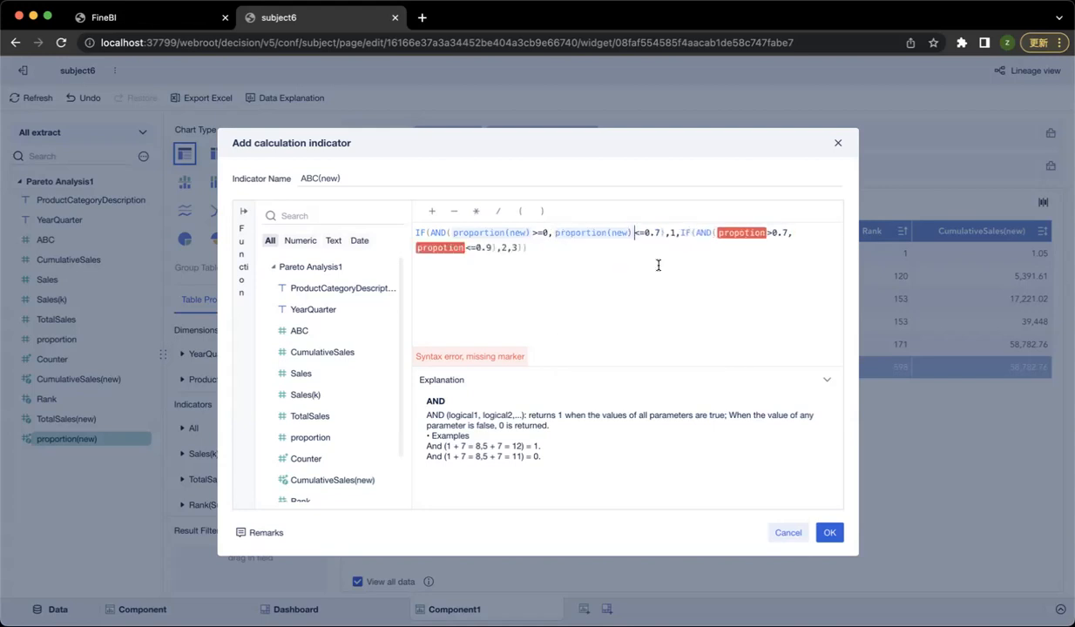
Substitute the proportion(new) field for both placeholders in the second AND and save the ABC(new) indicator
left_click(765, 233)
key("BackSpace")
type("pro>0.7,")
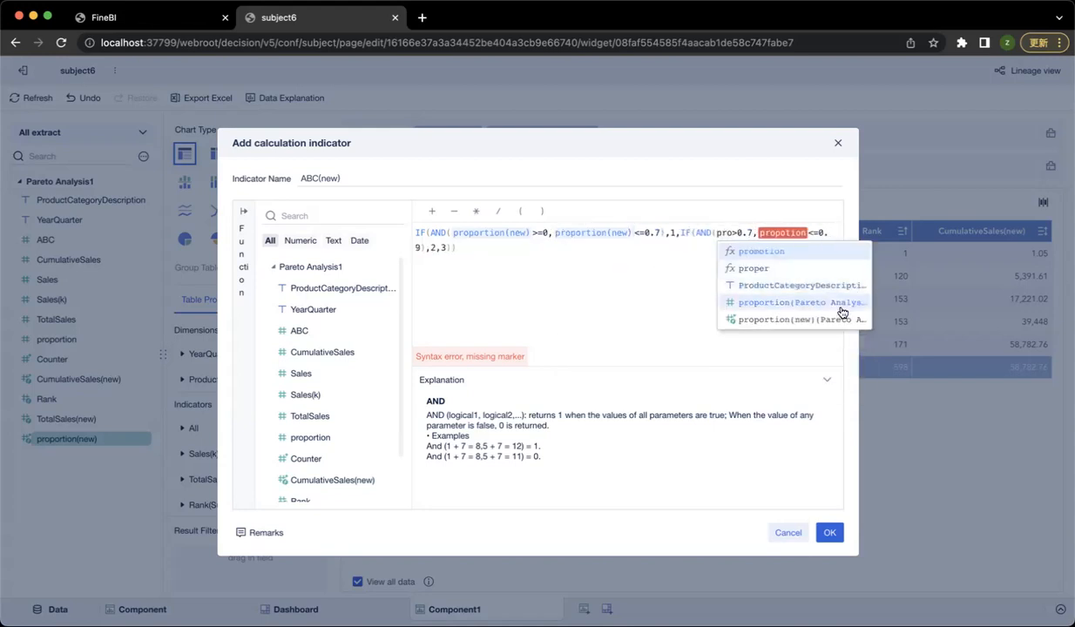
left_click(767, 317)
left_click(449, 247)
key("BackSpace")
type("pro")
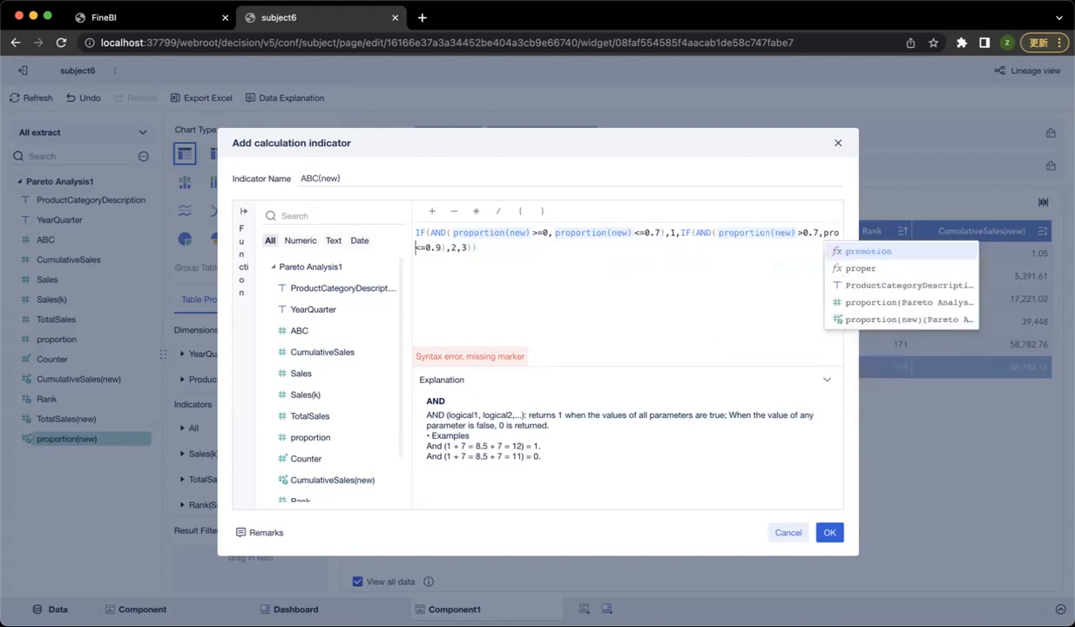
left_click(871, 319)
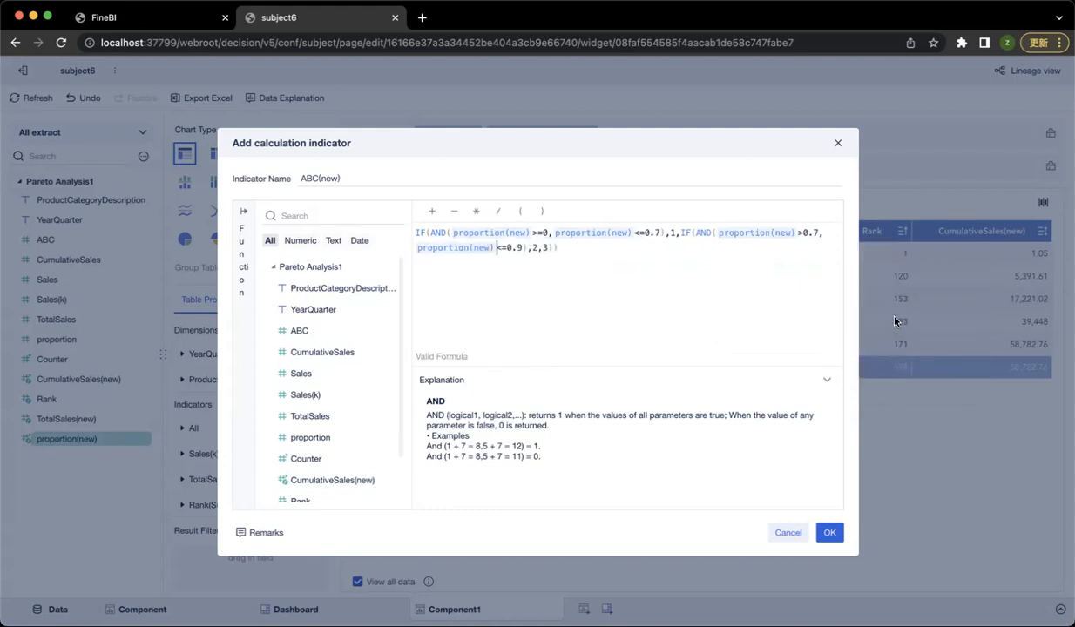
left_click(830, 534)
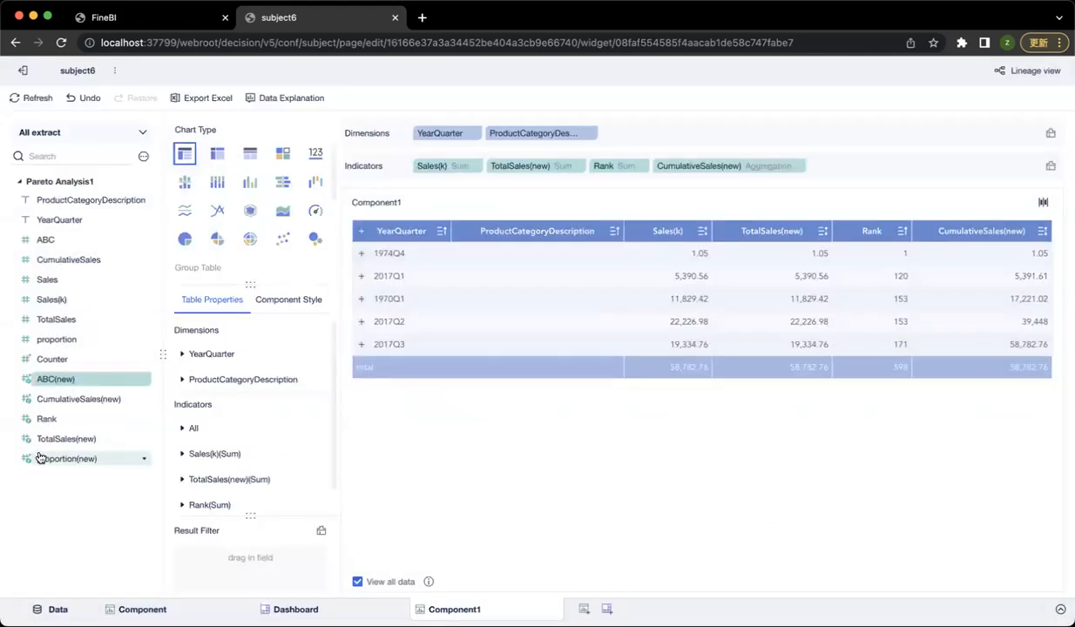
Add ABC(new) to the table's indicators and place proportion(new) between CumulativeSales(new) and ABC(new)
mouse_move(62, 439)
left_mouse_down()
mouse_move(186, 482)
mouse_move(83, 434)
left_mouse_up()
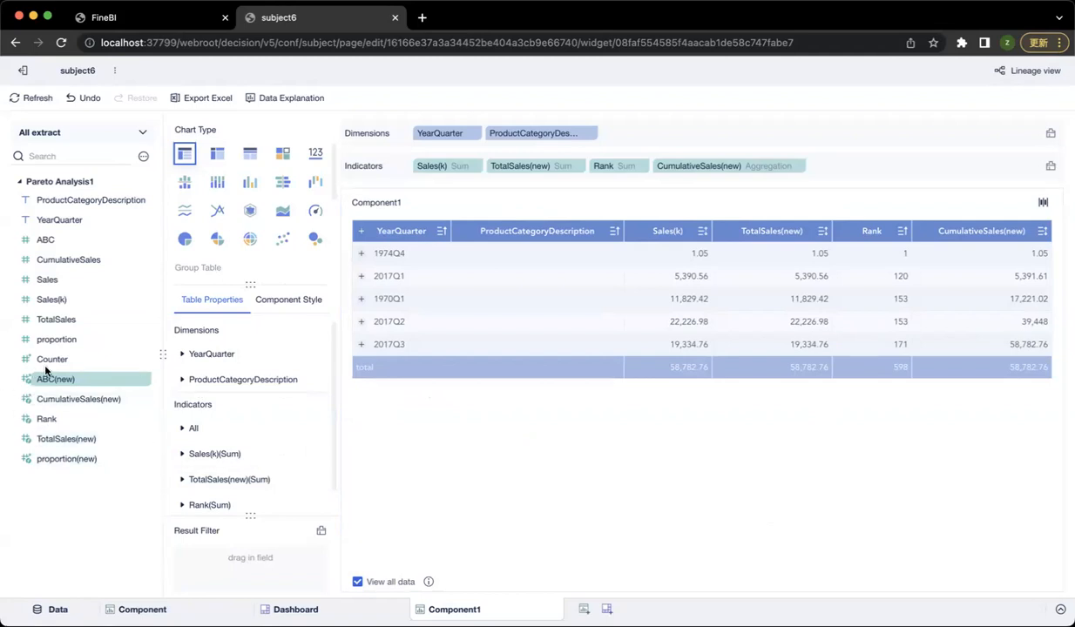
left_click_drag(72, 378, 832, 166)
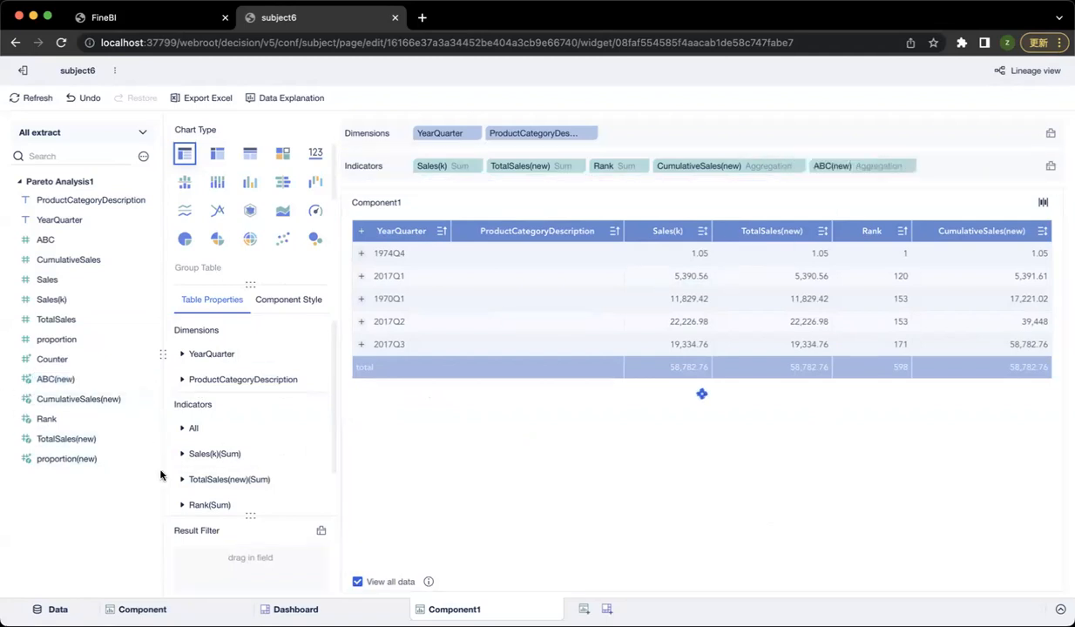
left_click_drag(193, 453, 834, 165)
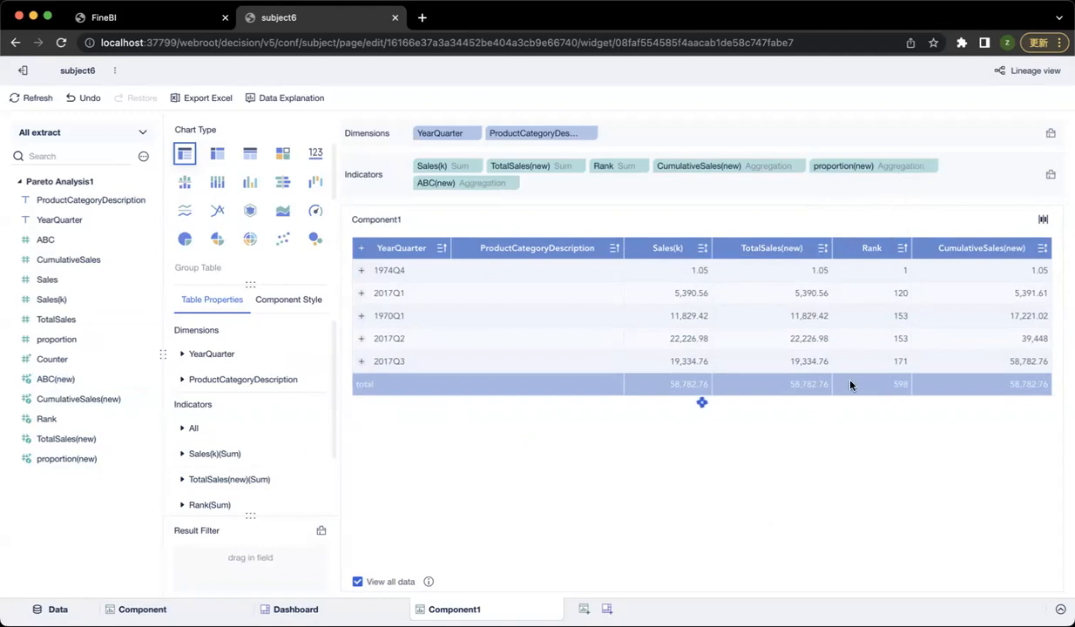
Reorder the sheets so Component1 precedes Dashboard, and rename the sheet Component as dataset
left_click_drag(471, 612, 314, 609)
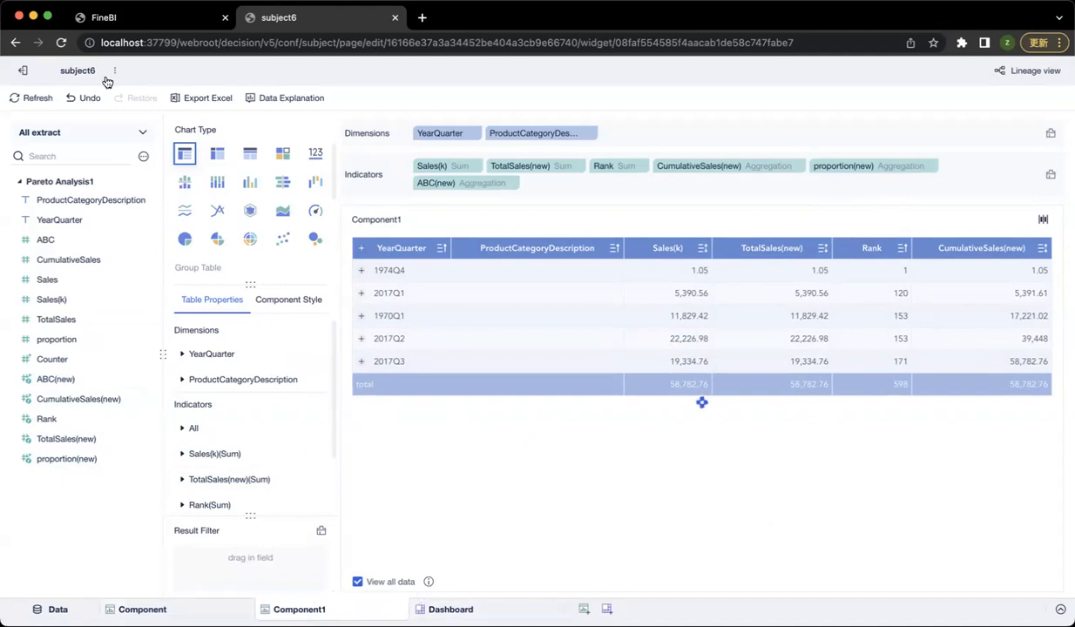
right_click(233, 455)
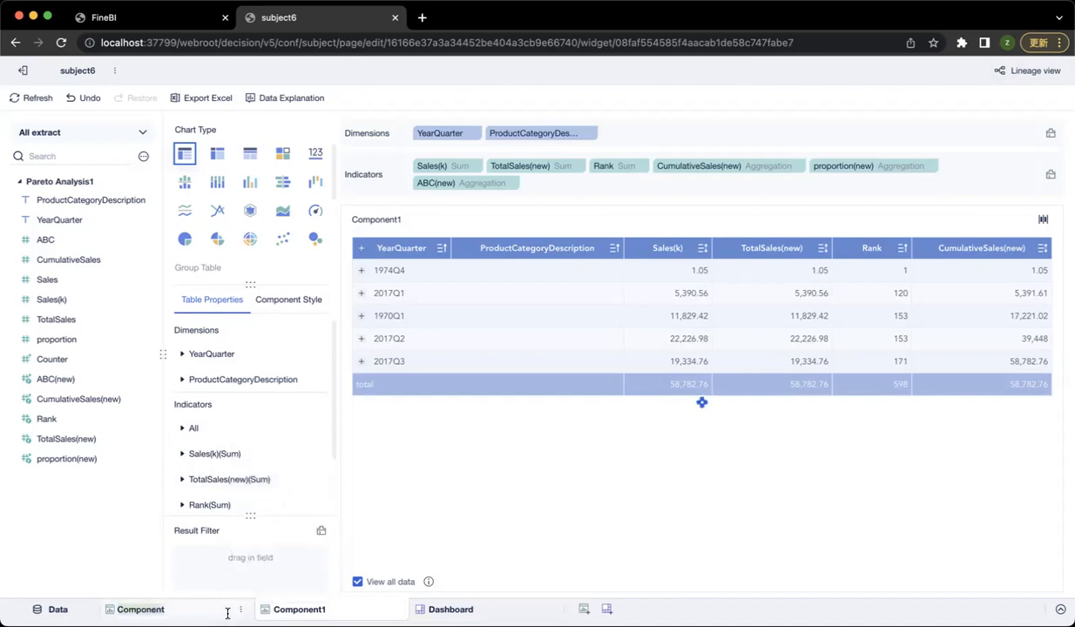
type("In")
type("taset")
Rename the sheet Component1 as component
left_click(397, 609)
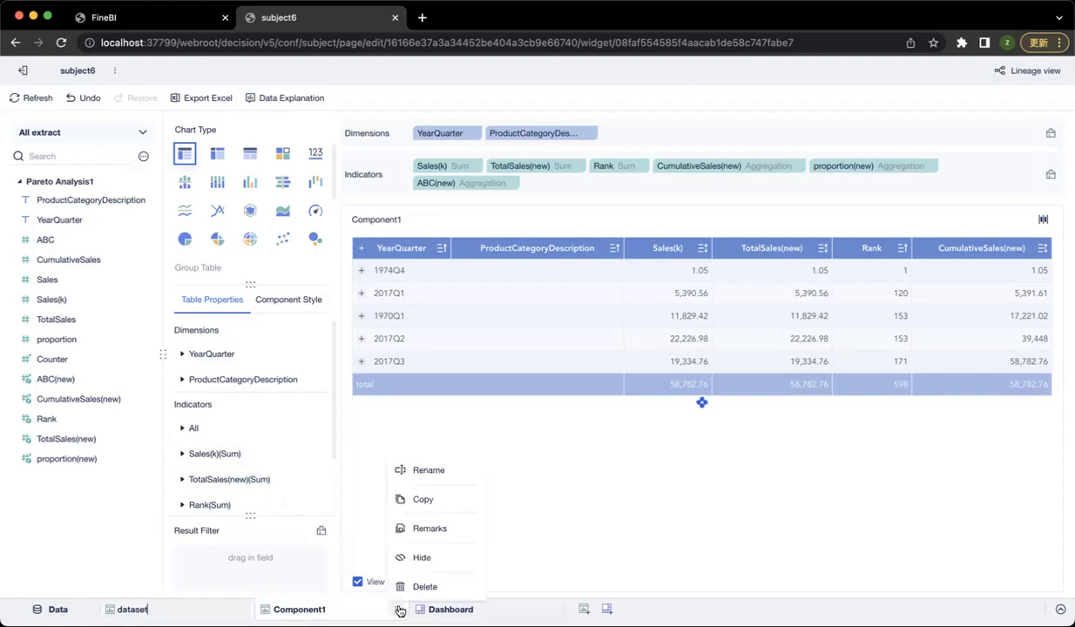
left_click(428, 471)
left_click(344, 607)
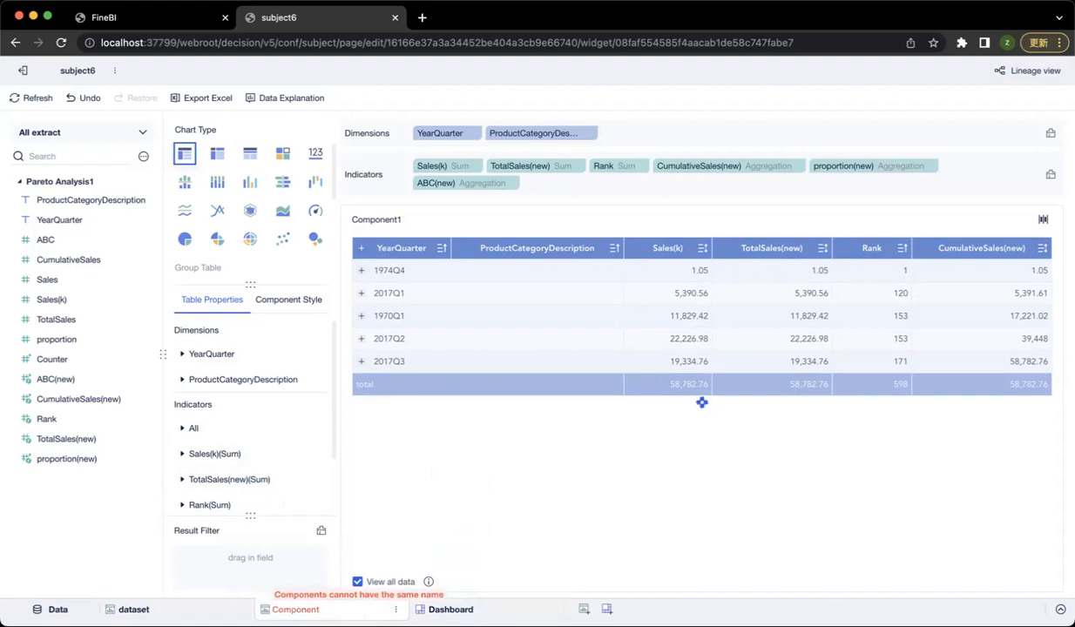
key("Left")
key("Left")
key("BackSpace")
type("c")
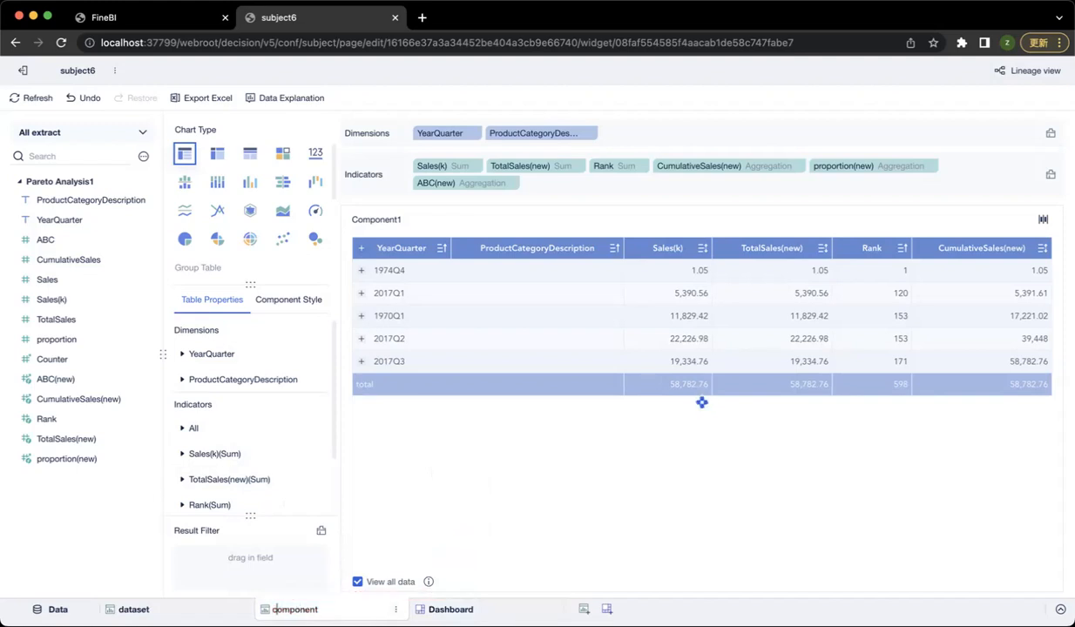
left_click(591, 494)
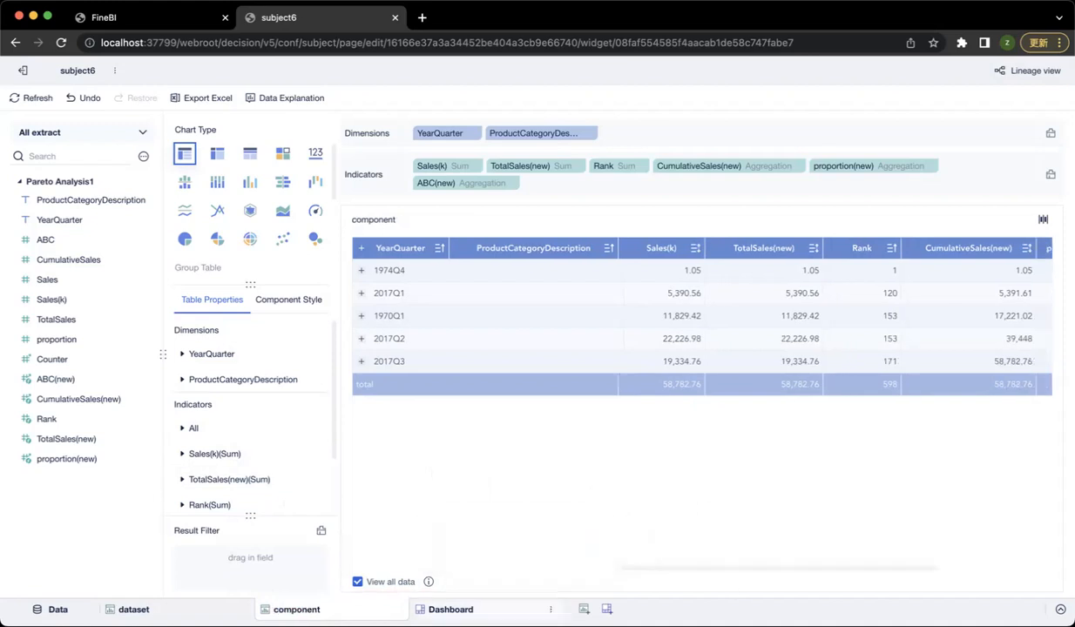
On the dashboard, rearrange the layout with the Text Drop-Down filter beside the dataset table and shrink the table's height
left_click(446, 609)
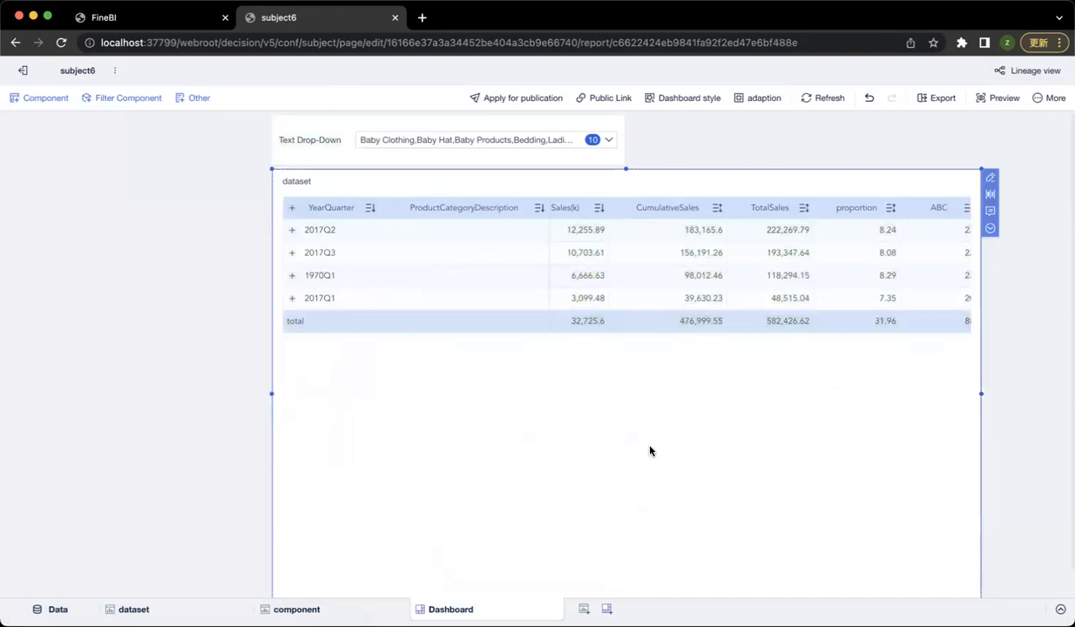
left_click_drag(578, 127, 1032, 122)
left_click_drag(617, 185, 339, 133)
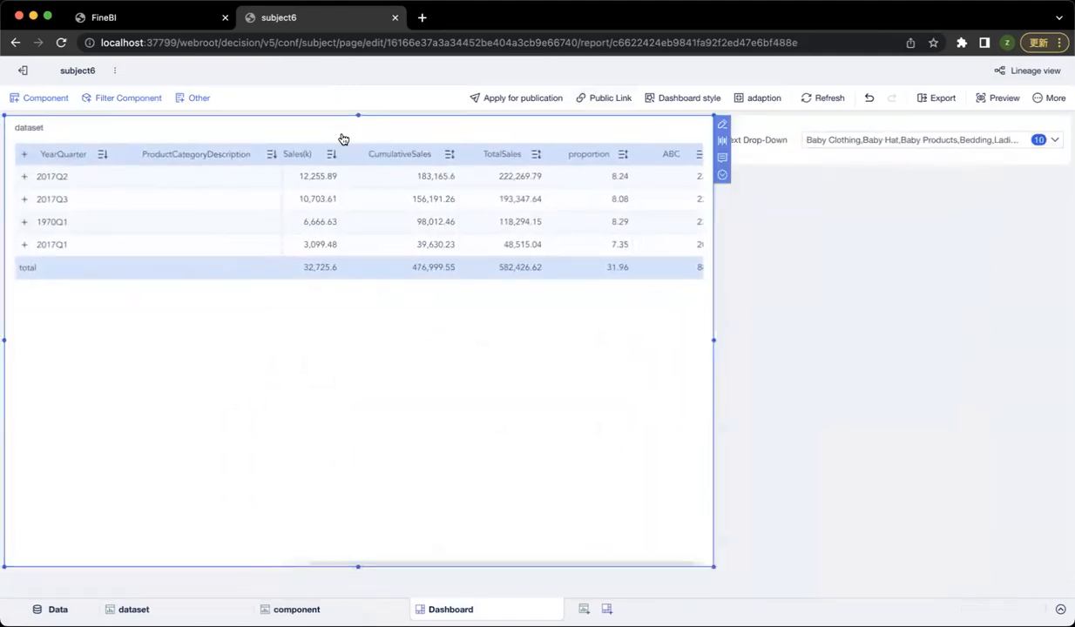
left_click_drag(710, 562, 684, 325)
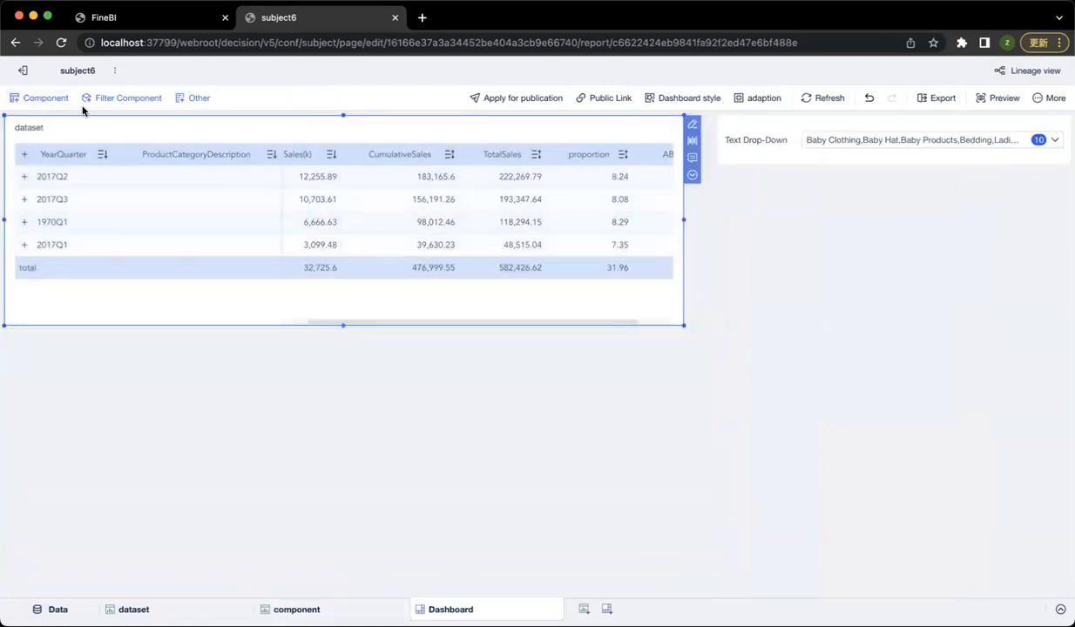
Add the component table to the dashboard beneath the dataset table and enlarge it to the same width
left_click(39, 98)
left_click_drag(68, 188, 15, 349)
left_click_drag(356, 566, 359, 565)
left_click(154, 129)
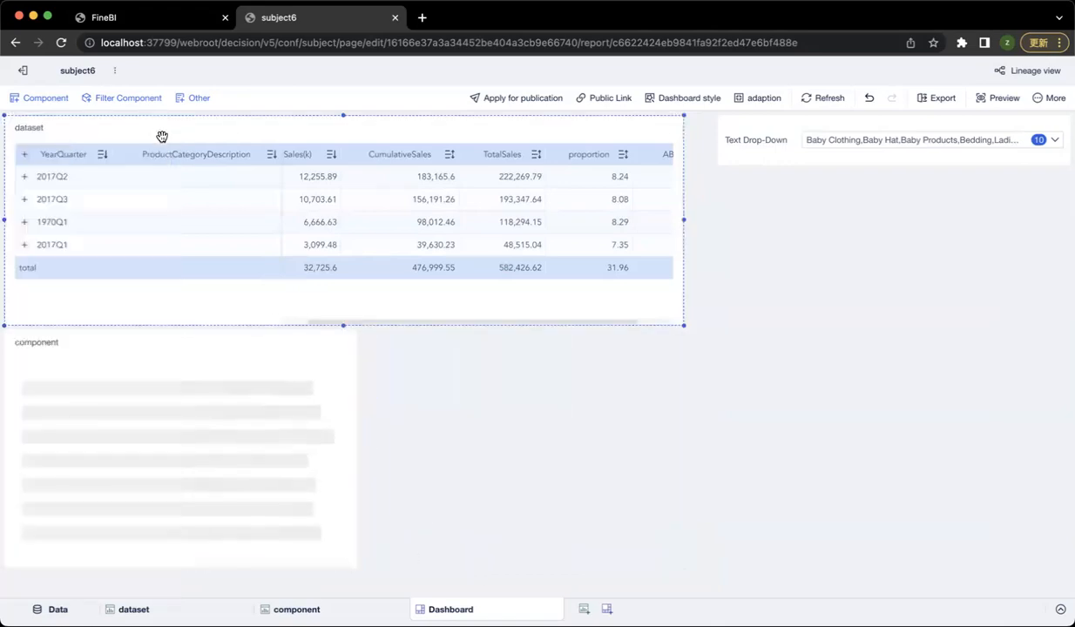
left_click_drag(354, 568, 682, 593)
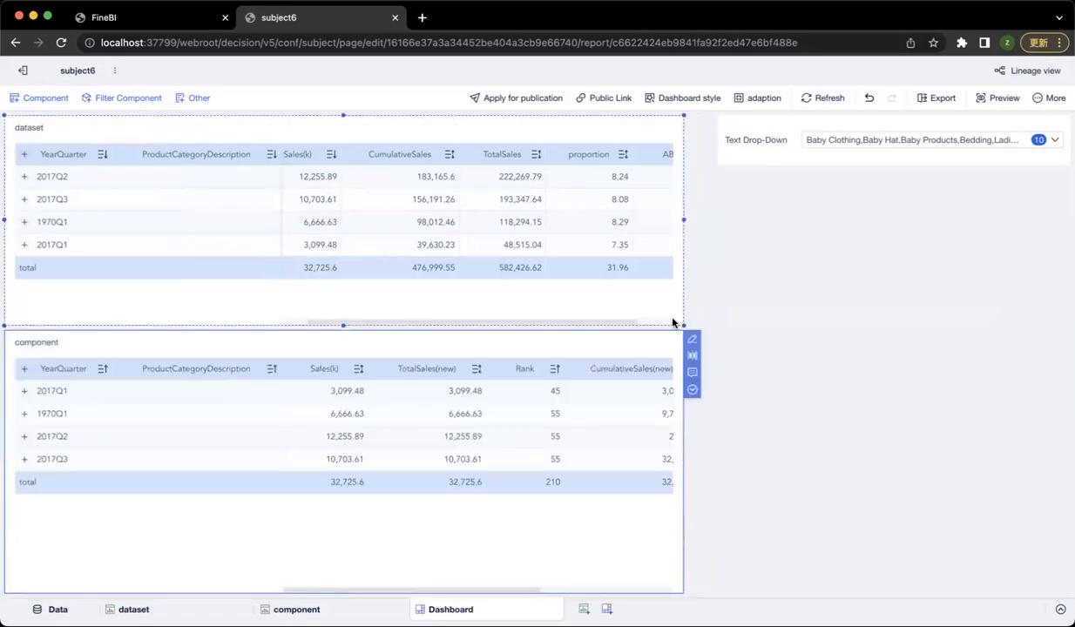
left_click_drag(683, 326, 683, 329)
Clear all selected categories from the Text Drop-Down filter
left_click(948, 142)
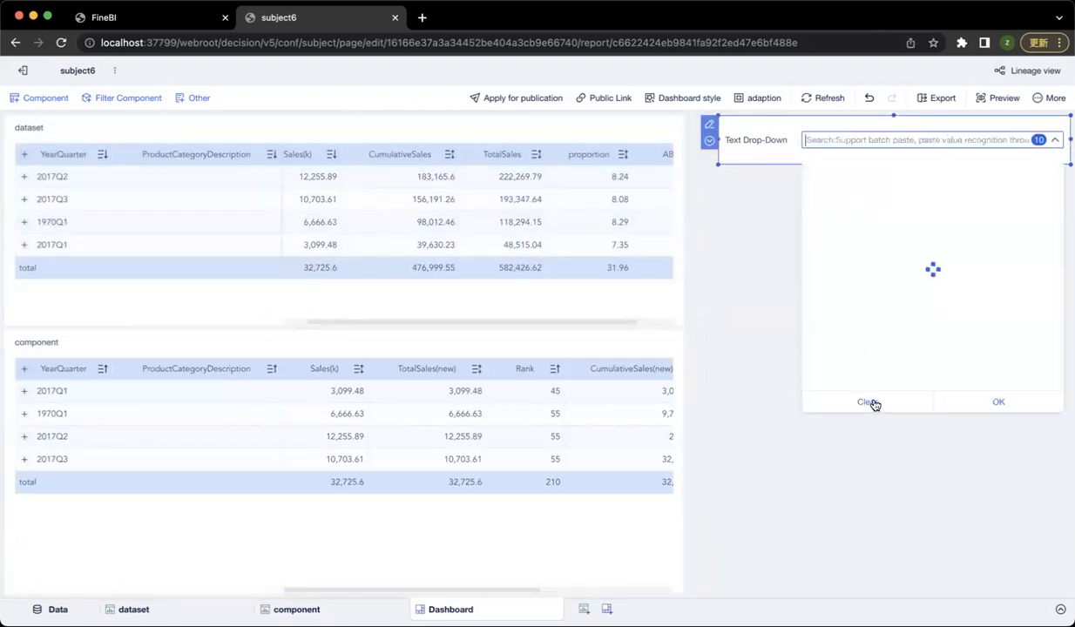
left_click(867, 401)
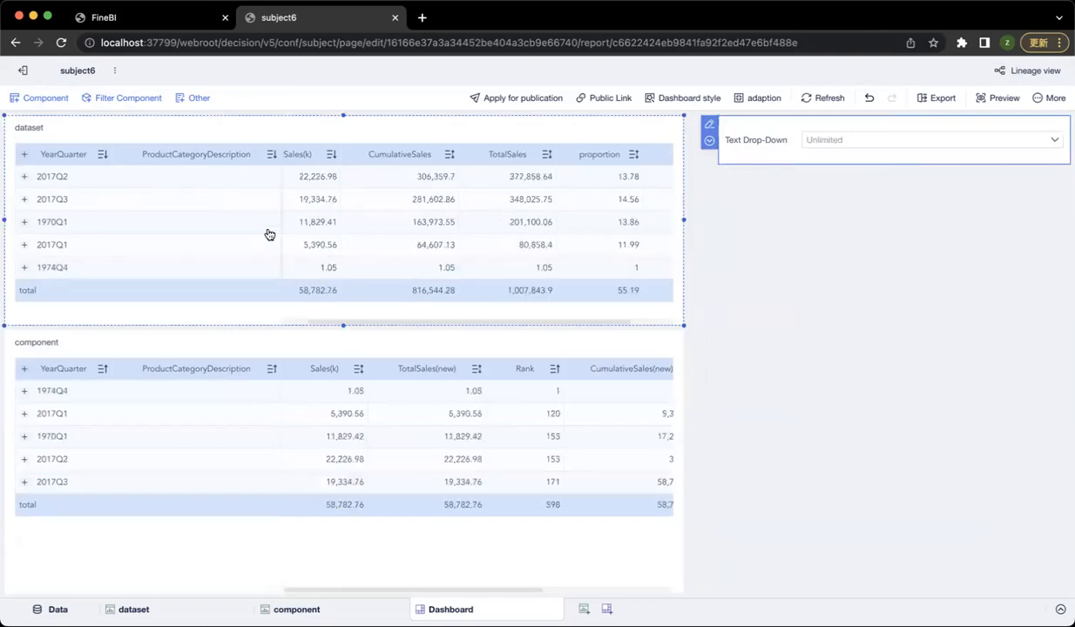
mouse_move(380, 593)
left_mouse_down()
mouse_move(492, 593)
mouse_move(377, 594)
left_mouse_up()
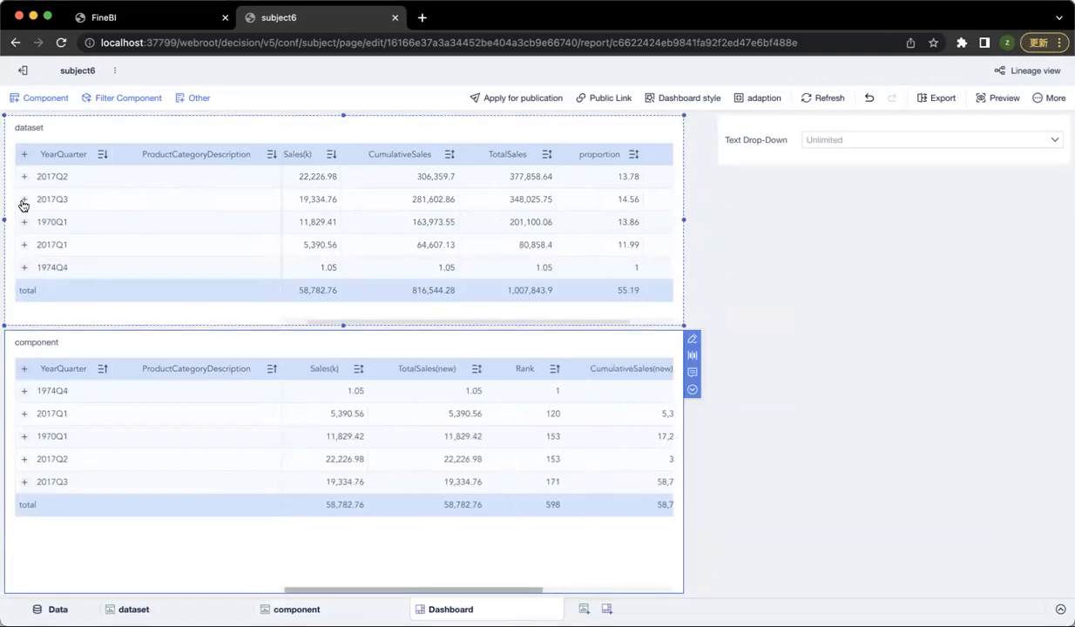
Expand 2017Q1 in both tables and compare their cumulative sales, proportion and ABC columns across the product categories
left_click(22, 248)
left_click(27, 416)
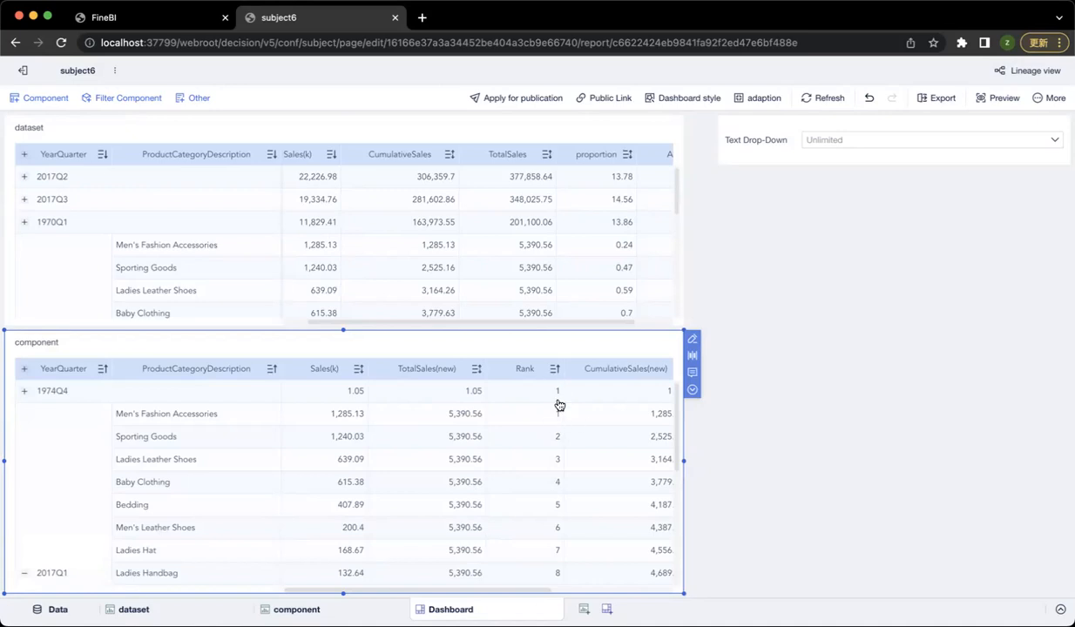
left_click_drag(492, 586, 560, 584)
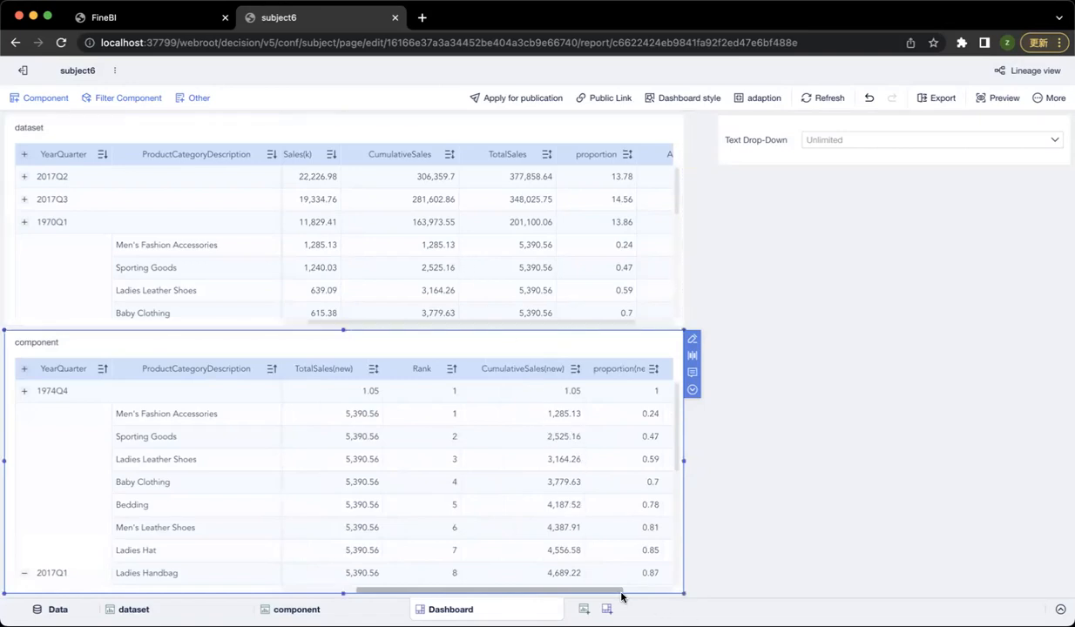
left_click_drag(616, 591, 655, 571)
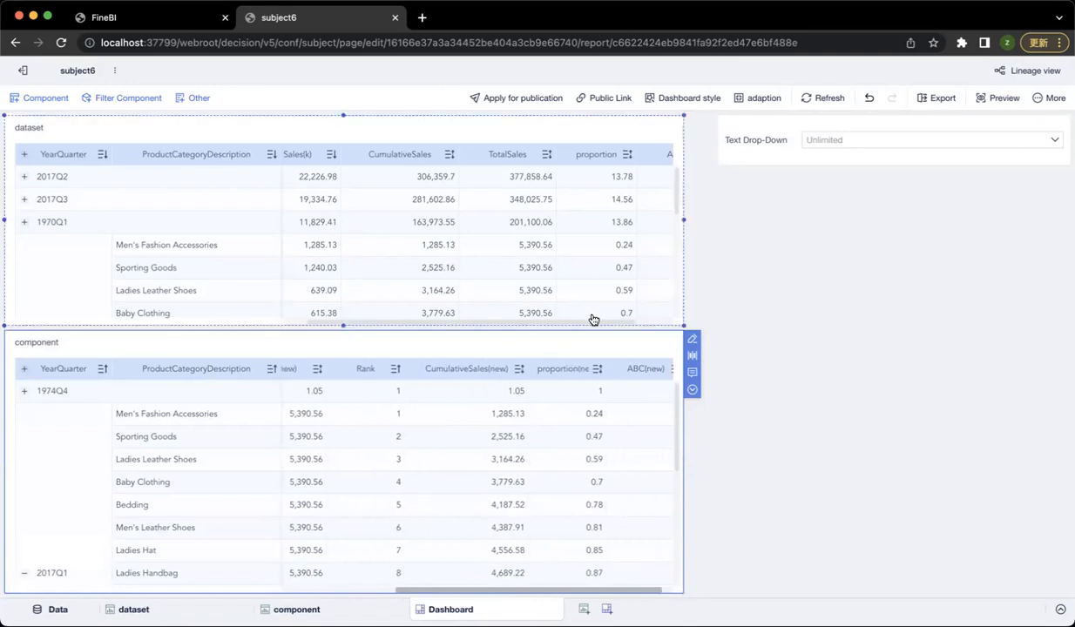
left_click_drag(587, 325, 629, 321)
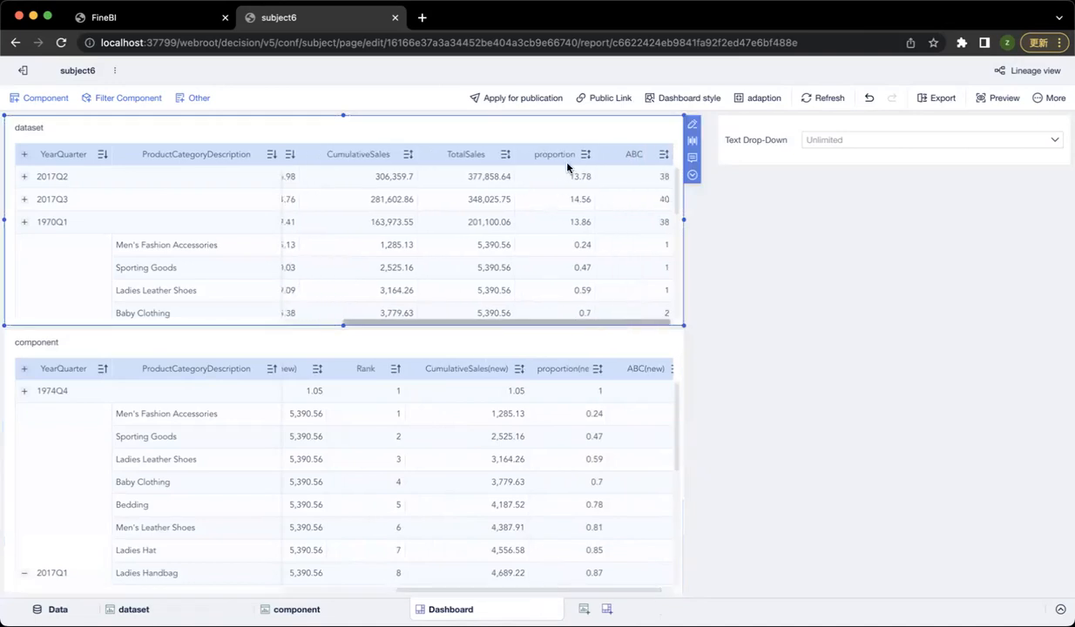
scroll(567, 232, "down", 2)
scroll(598, 274, "up", 1)
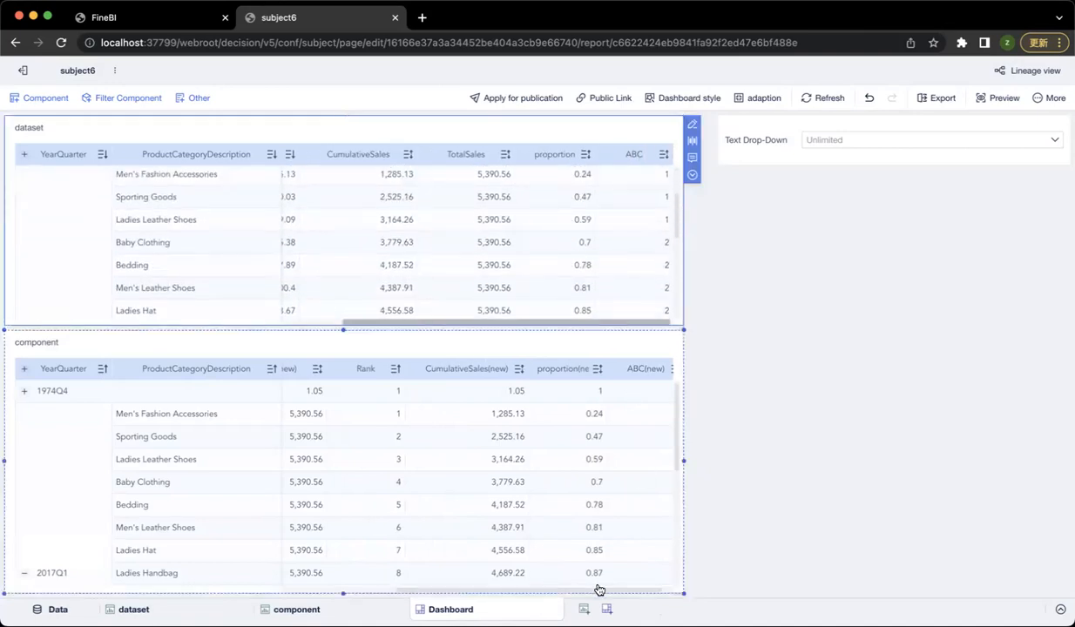
left_click_drag(600, 591, 619, 590)
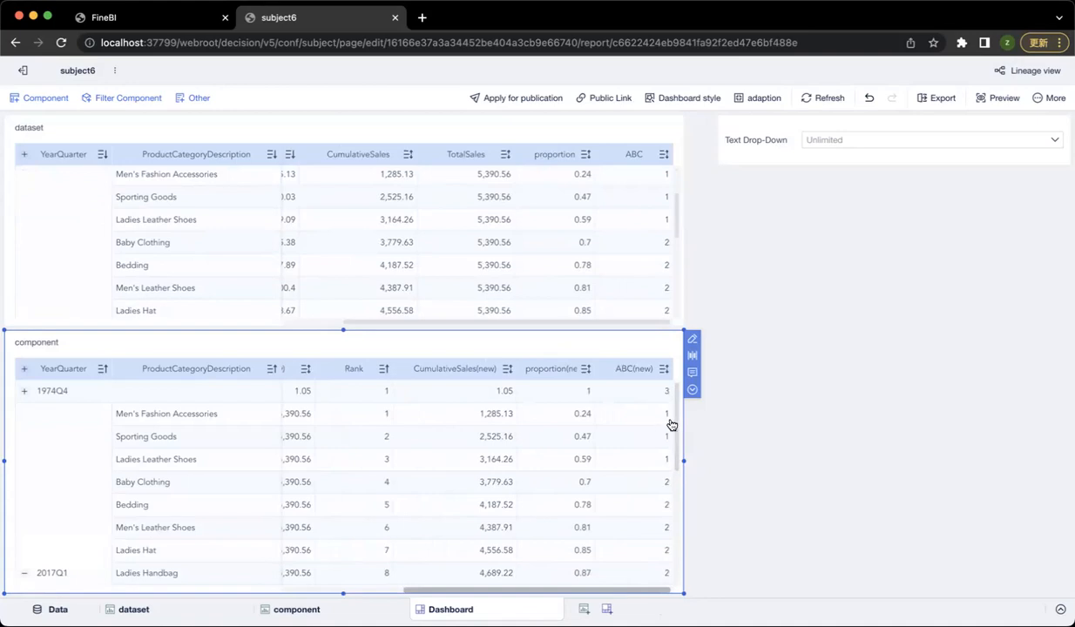
scroll(523, 285, "up", 3)
scroll(663, 270, "down", 2)
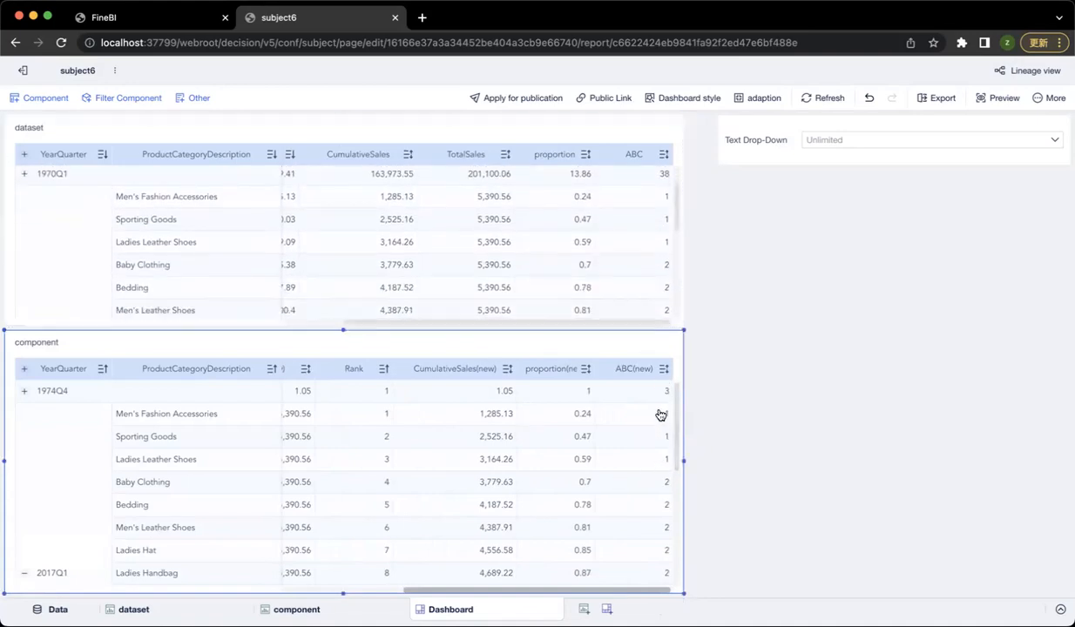
Filter the dashboard to Baby Clothing, Baby Products, Home Products, Ladies Dress, Ladies Hat, Ladies Leather Shoes, Ladies Suit, Men's Fashion Accessories and Men's Suit
left_click(898, 140)
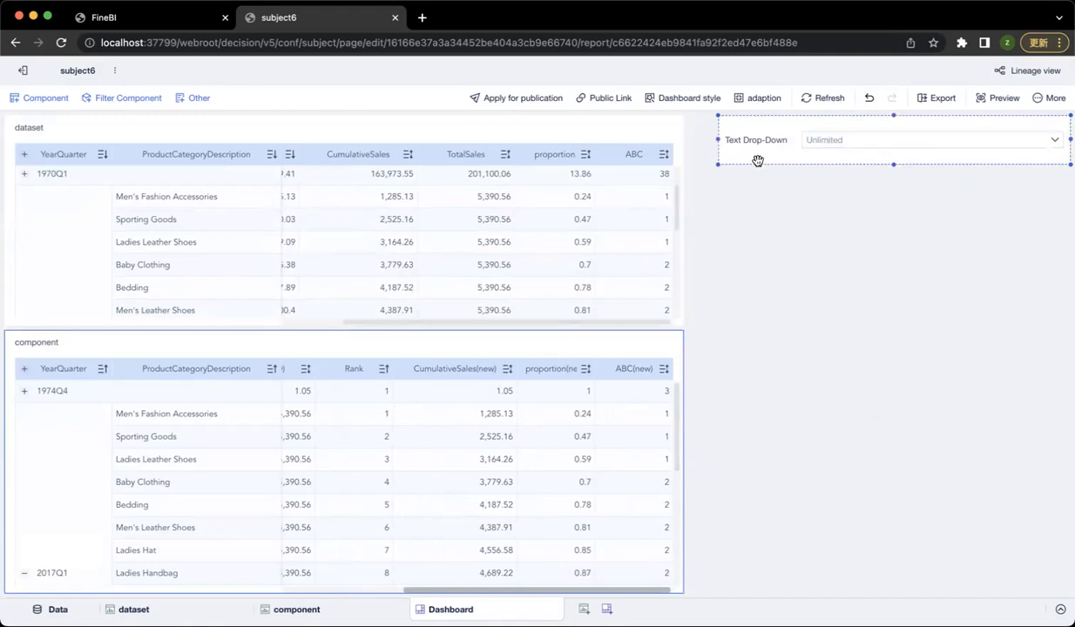
left_click(832, 148)
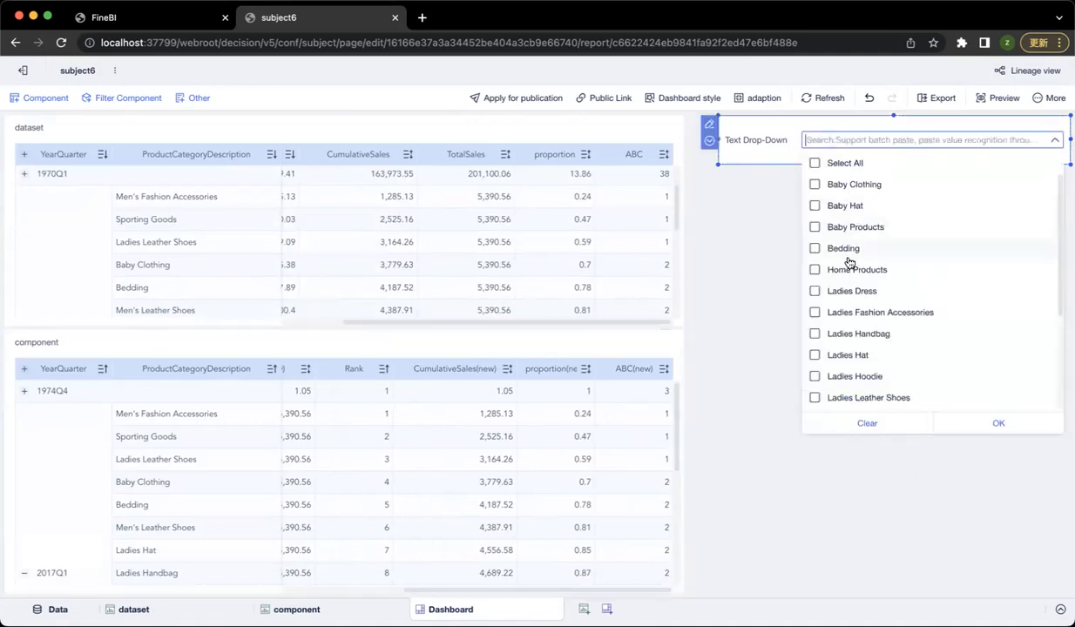
left_click(435, 584)
scroll(576, 450, "left", 5)
left_click(907, 135)
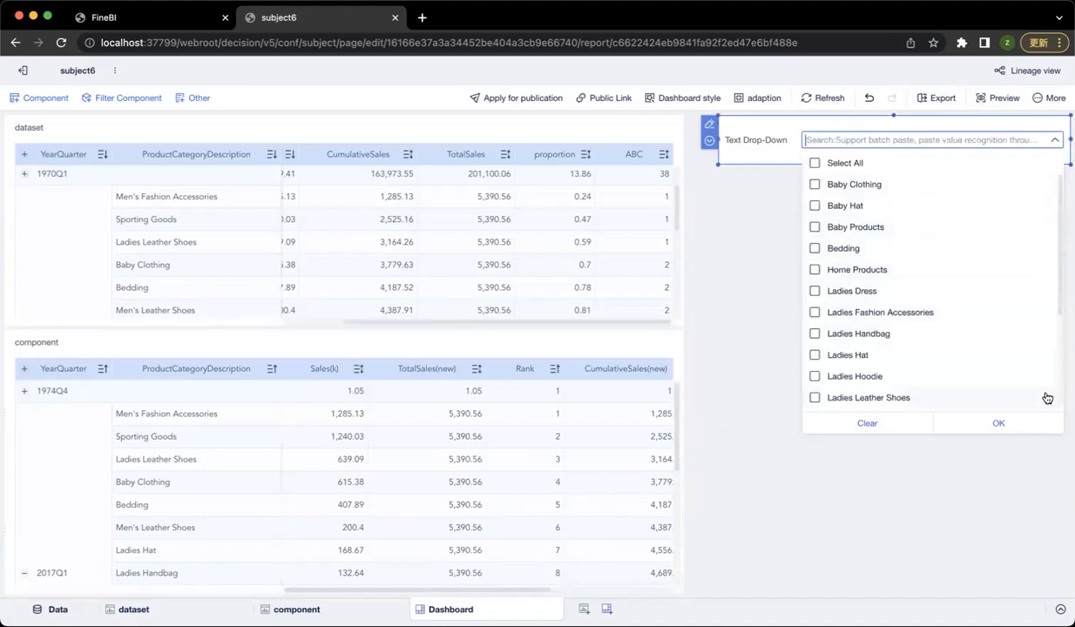
scroll(900, 281, "down", 1)
left_click(899, 272)
left_click(871, 246)
left_click(888, 202)
scroll(888, 202, "up", 1)
left_click(888, 184)
left_click(898, 356)
scroll(899, 369, "down", 5)
left_click(882, 353)
left_click(862, 310)
left_click(907, 271)
left_click(940, 245)
left_click(994, 424)
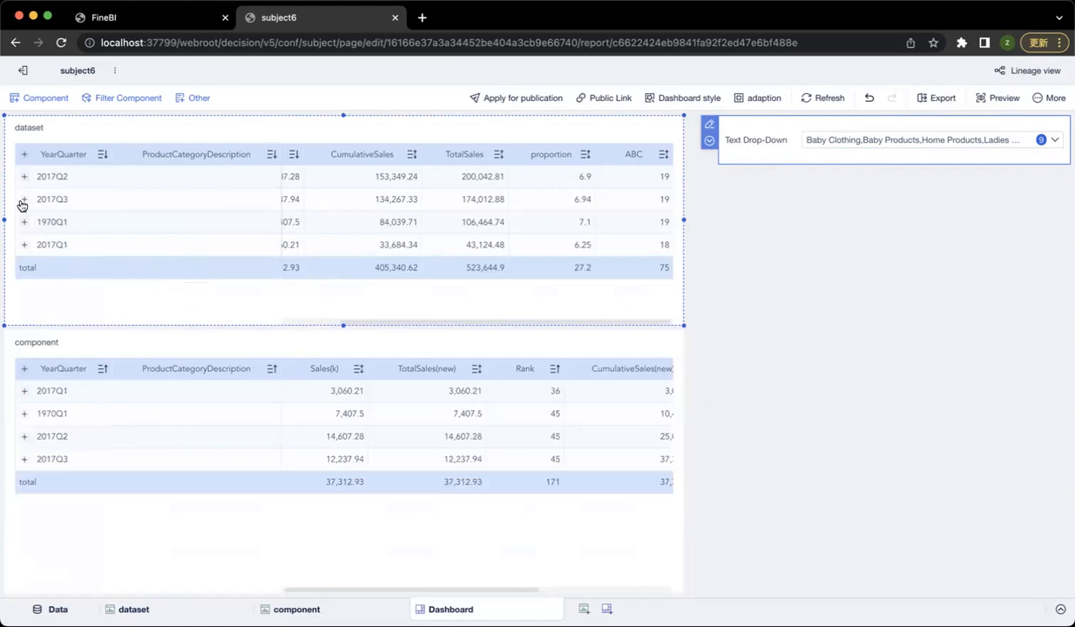
Expand 2017Q1 in both filtered tables and compare Sales(k) and TotalSales in the dataset table with Sales(k) and TotalSales(new) in the component table
left_click(24, 247)
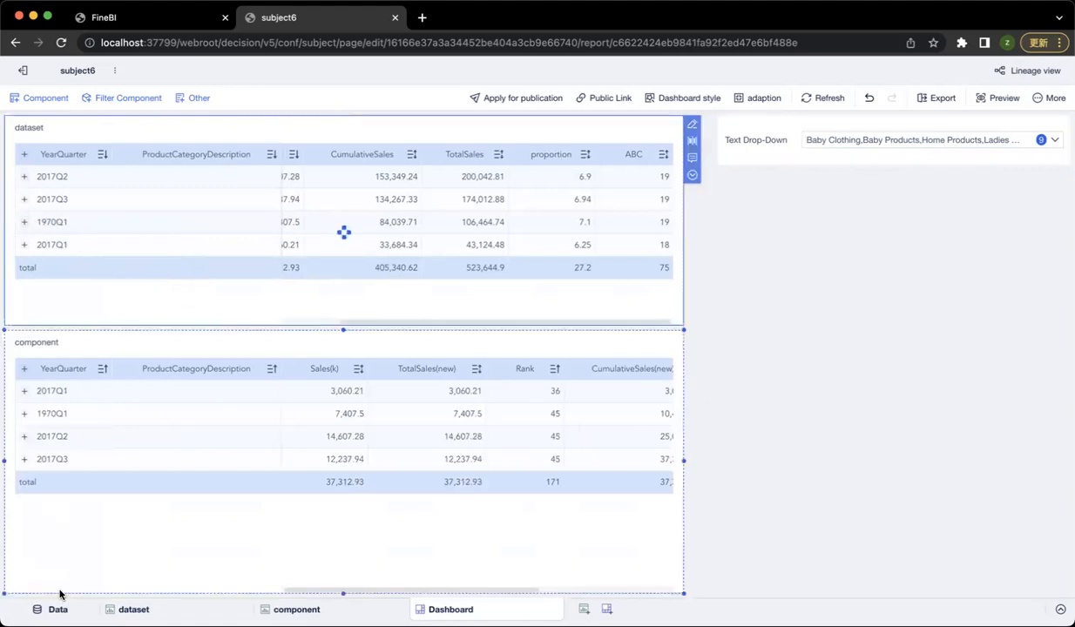
left_click(24, 393)
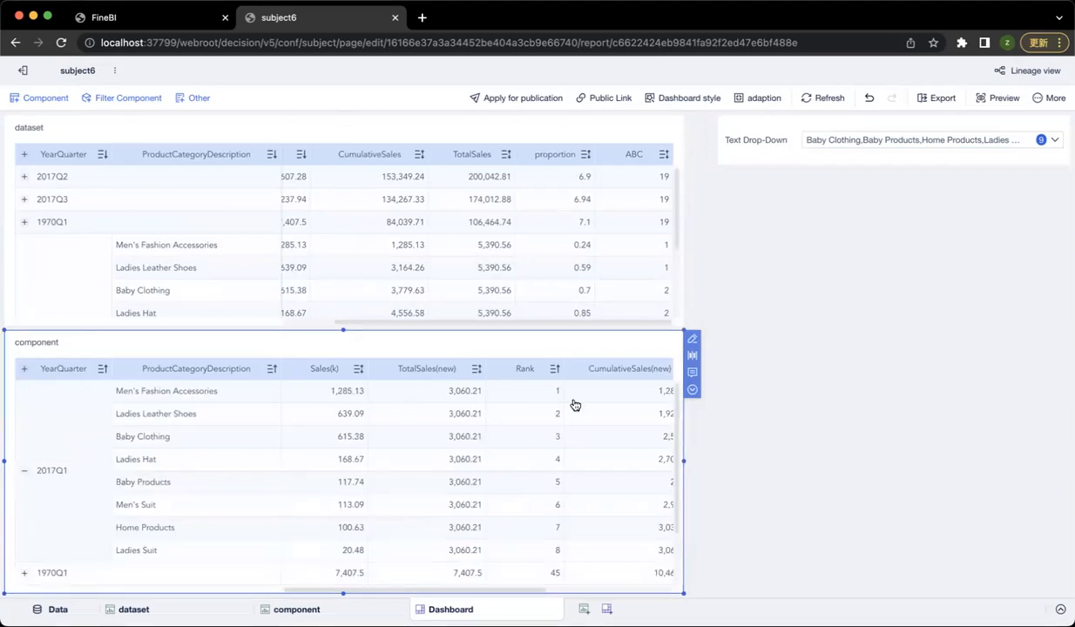
left_click_drag(511, 592, 636, 603)
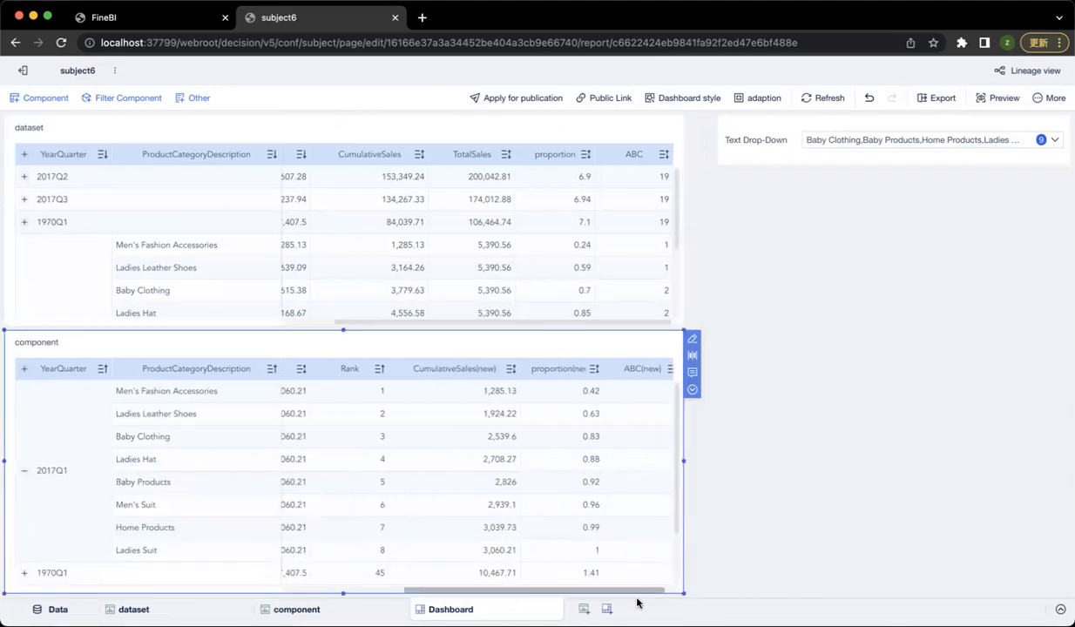
left_click(571, 324)
scroll(566, 262, "left", 2)
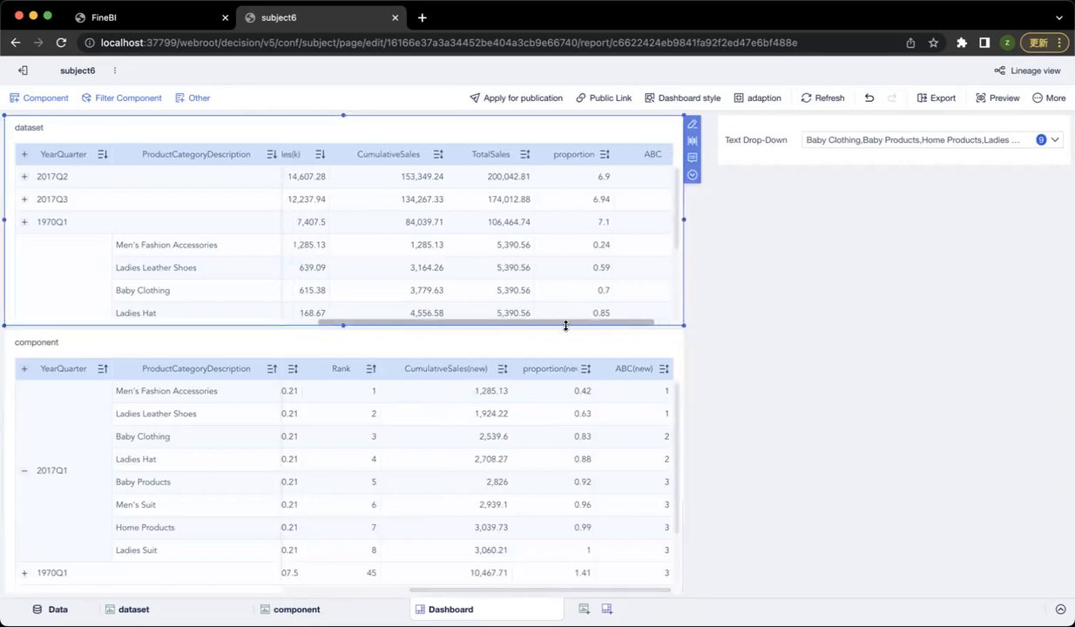
scroll(566, 326, "left", 2)
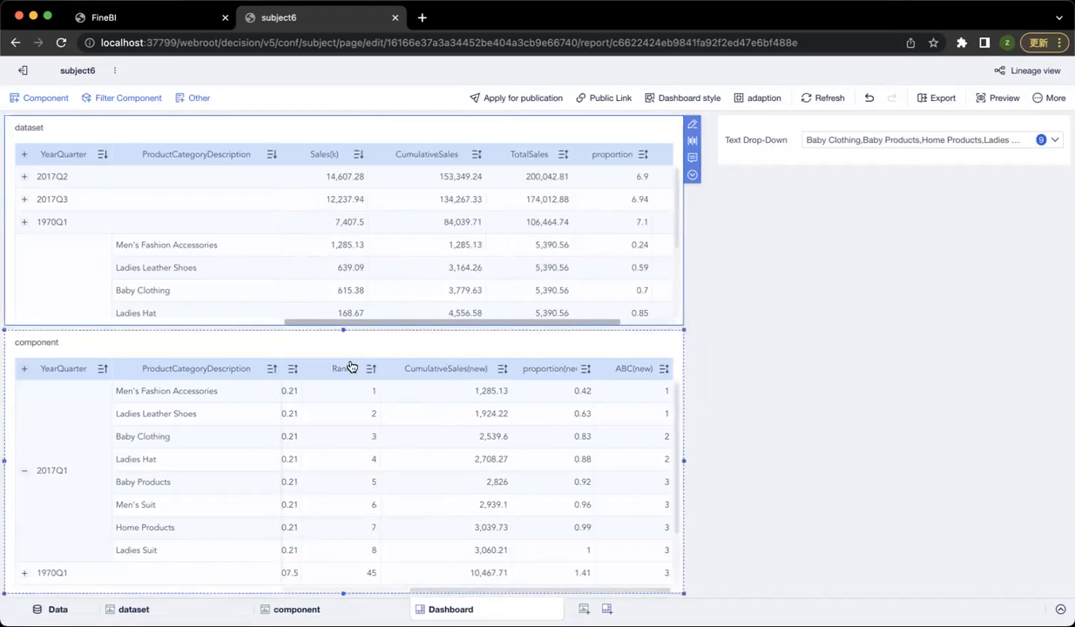
left_click_drag(452, 596, 314, 593)
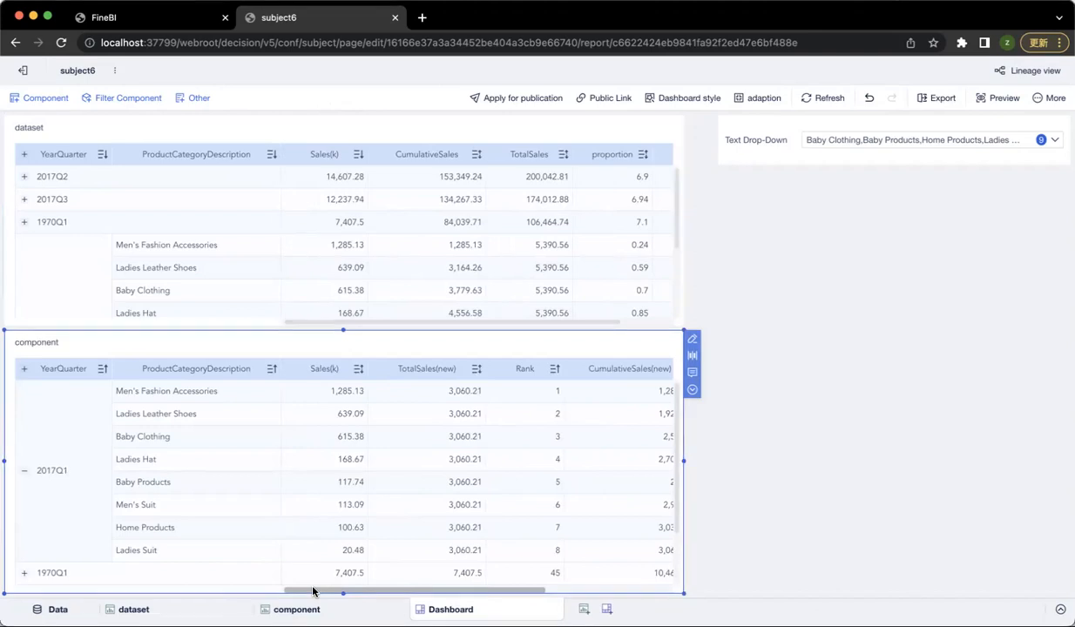
scroll(356, 261, "down", 1)
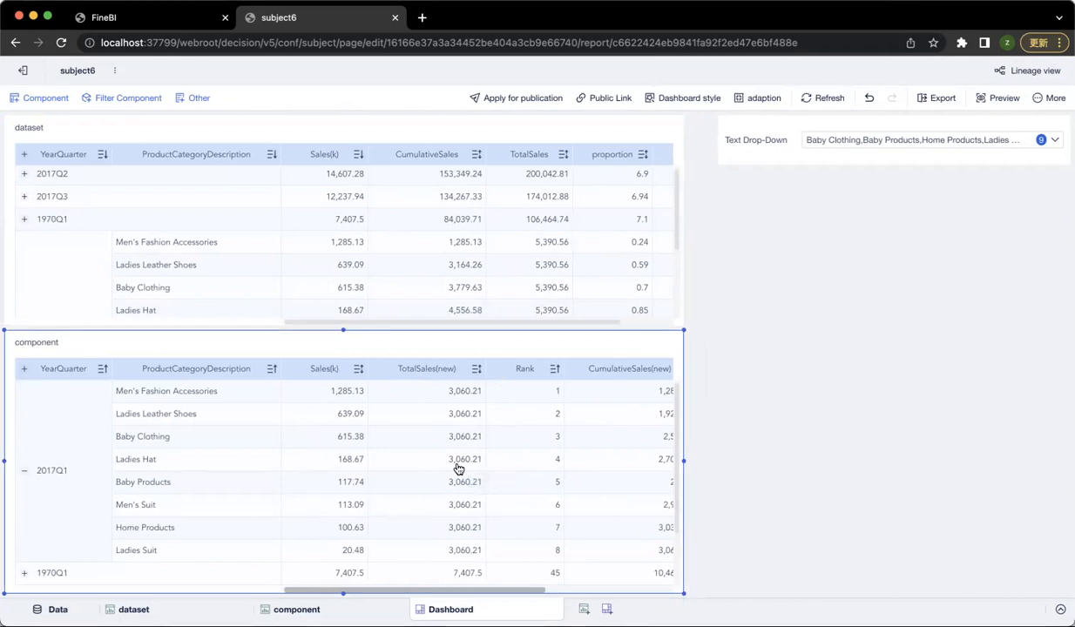
Review the categories selected in the Text Drop-Down filter and examine Rank, CumulativeSales(new) and proportion(new) for 2017Q1 in the component table
left_click(1006, 151)
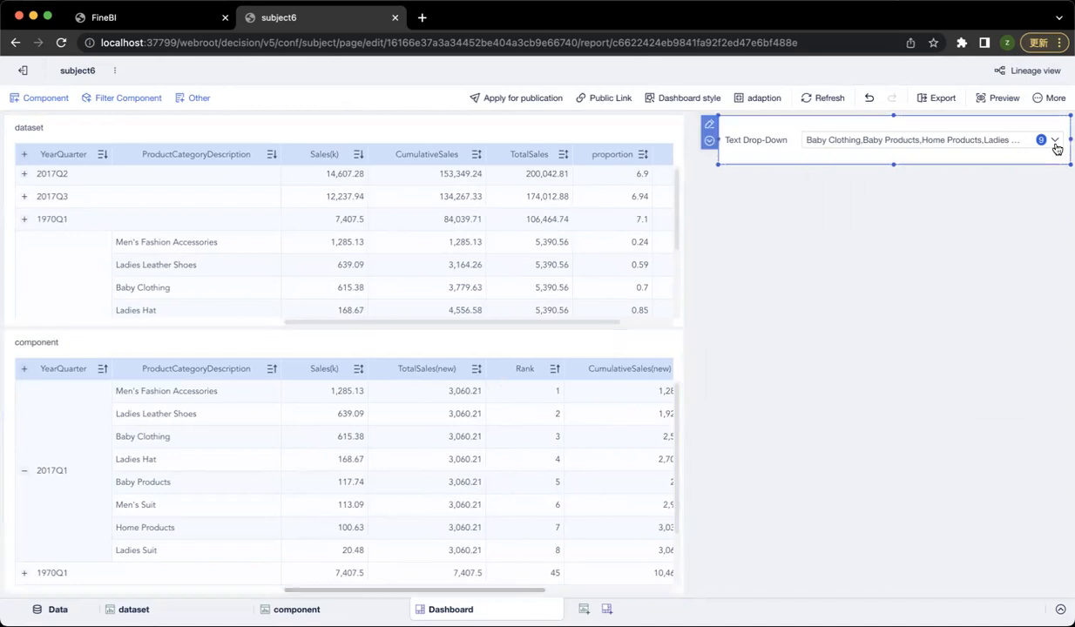
left_click(1028, 139)
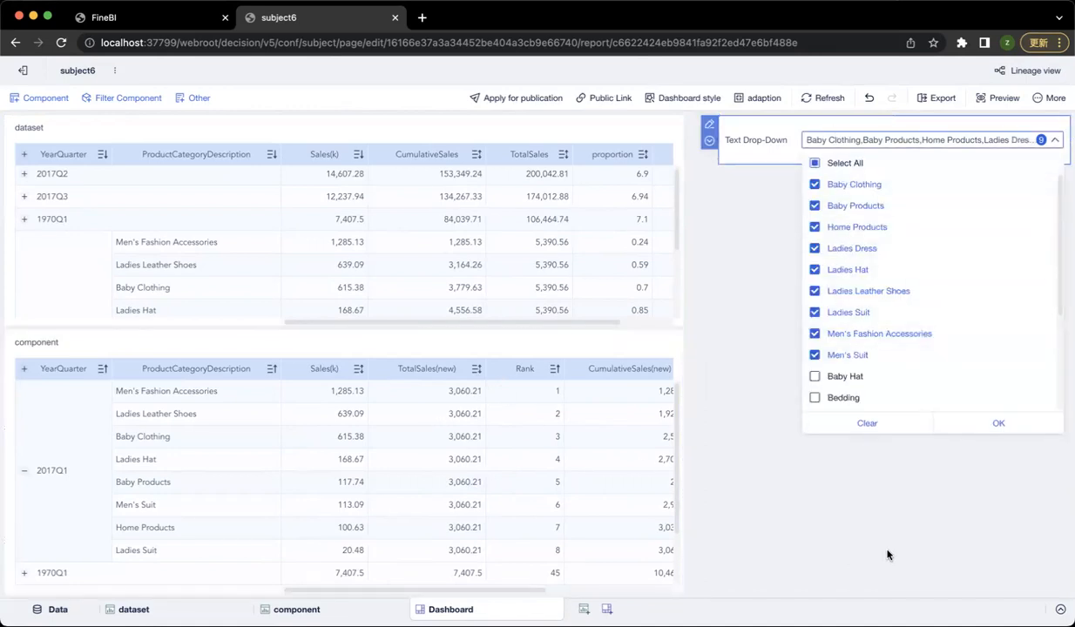
left_click(454, 419)
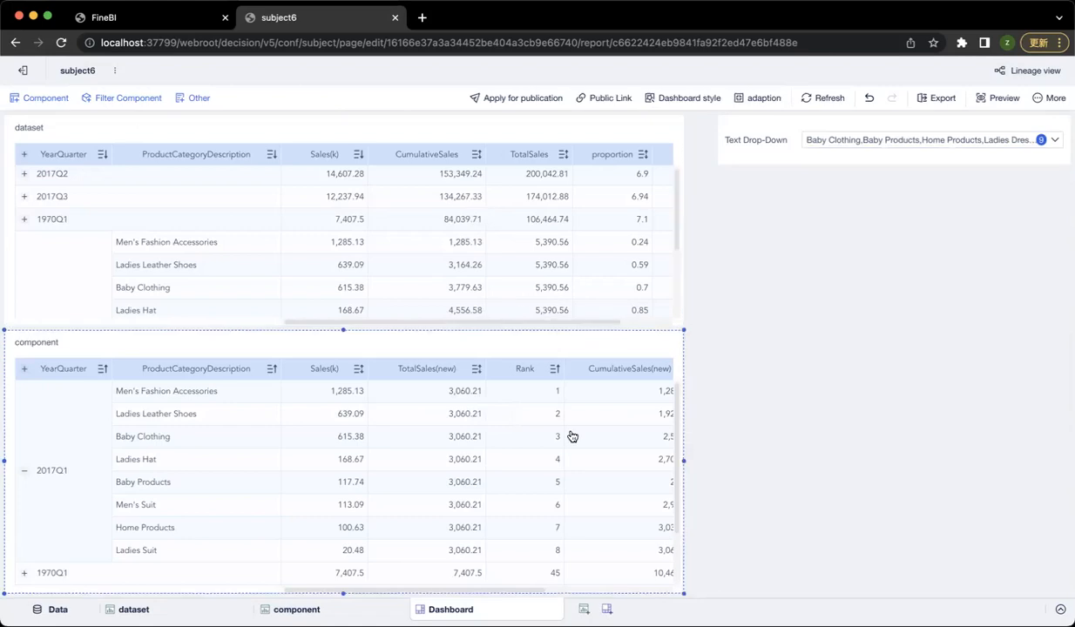
left_click_drag(540, 591, 569, 591)
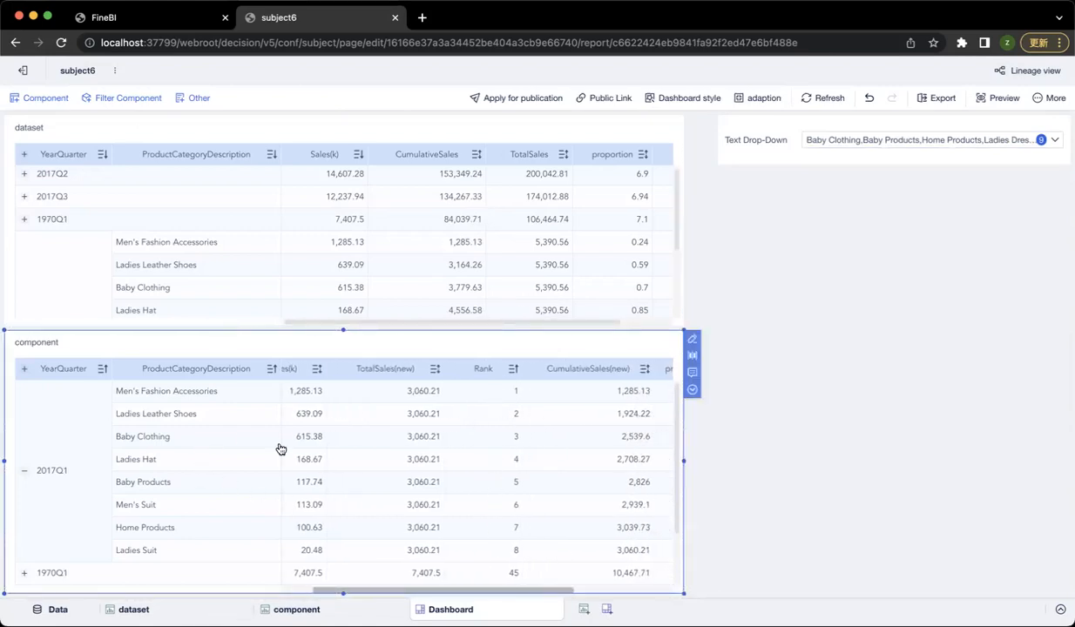
left_click_drag(560, 591, 563, 591)
scroll(563, 558, "right", 5)
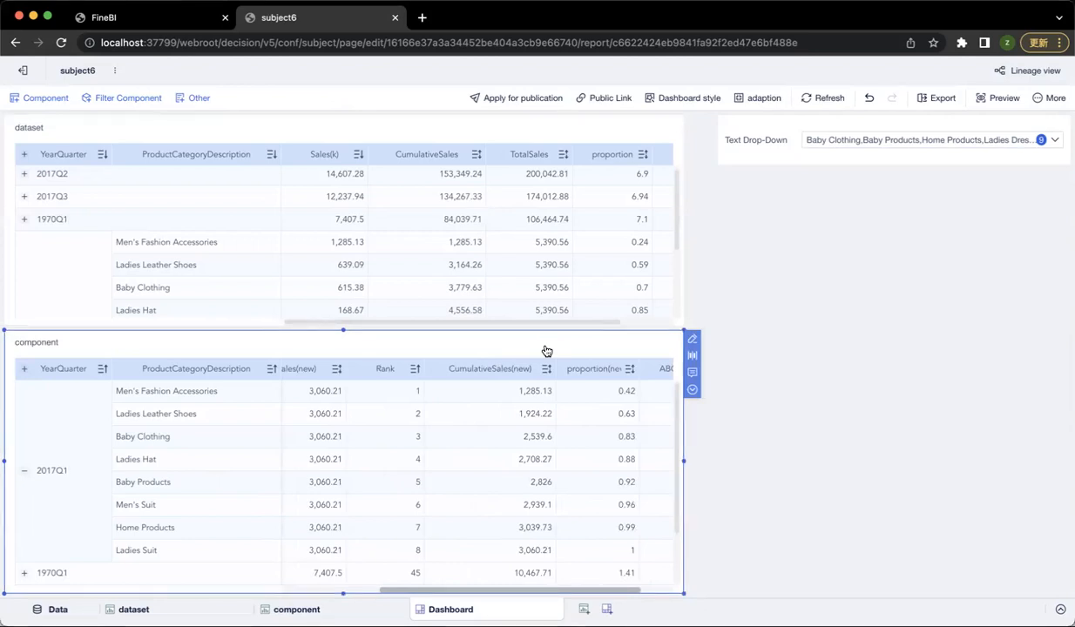
Compare the proportion and ABC columns of the dataset table with proportion(new) and ABC(new) in the component table across the 2017Q1 categories
left_click_drag(608, 320, 662, 324)
scroll(589, 228, "up", 1)
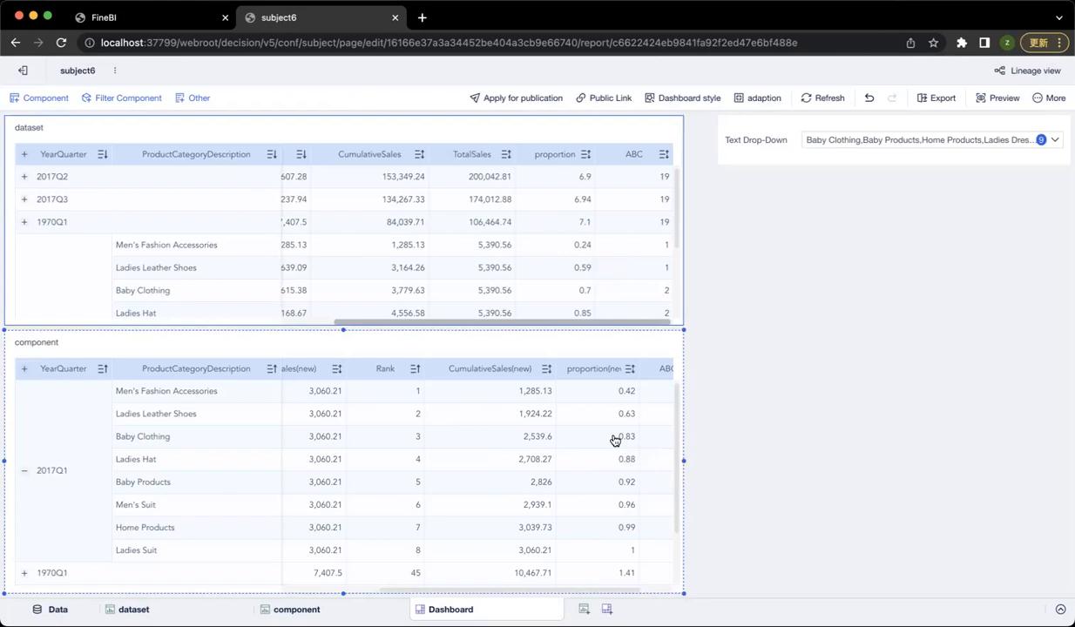
left_click(666, 250)
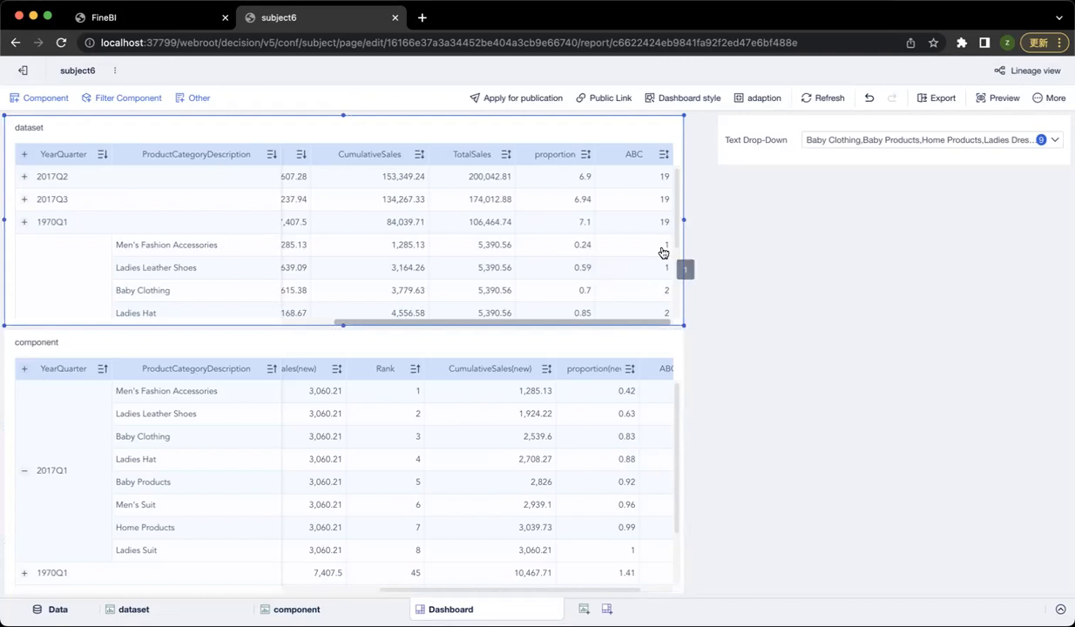
left_click_drag(595, 590, 636, 590)
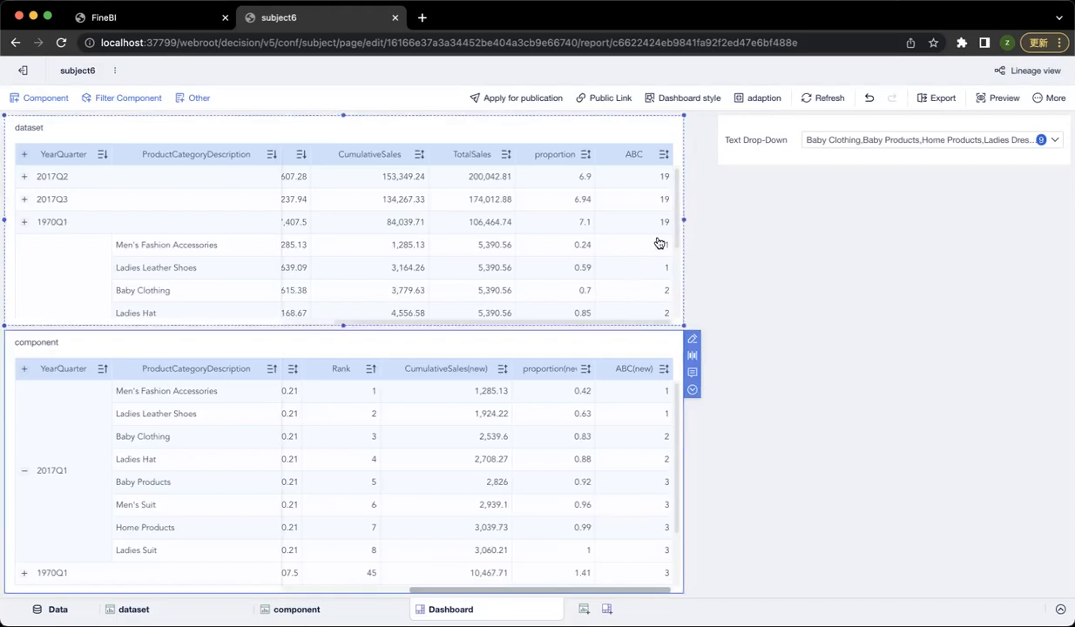
scroll(639, 408, "down", 1)
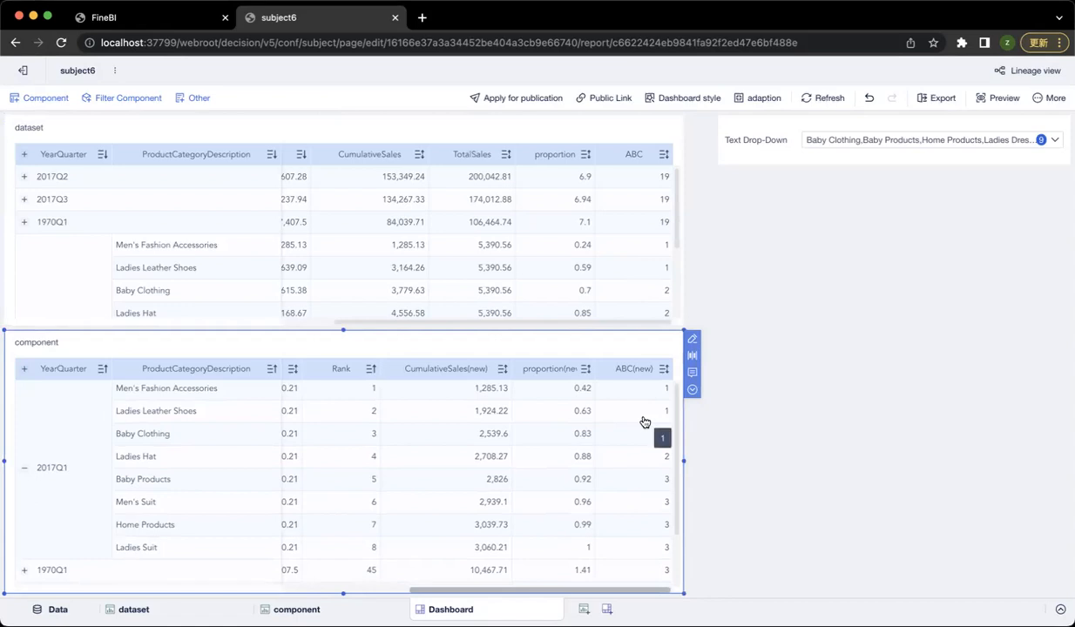
scroll(646, 259, "down", 2)
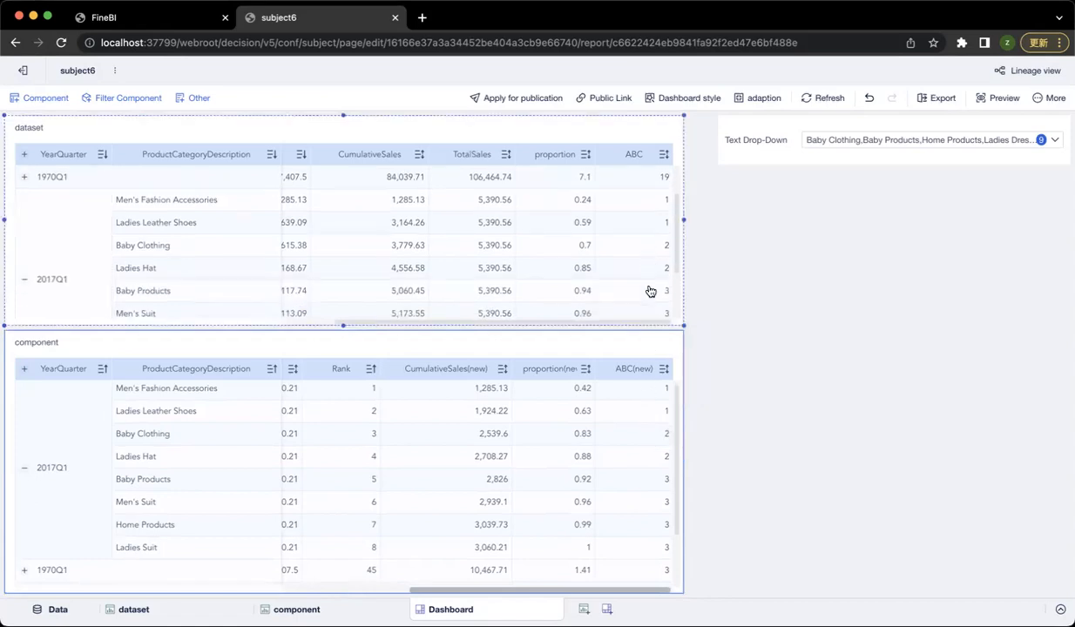
scroll(625, 249, "down", 2)
Limit the Text Drop-Down filter to Baby Clothing only
left_click(931, 141)
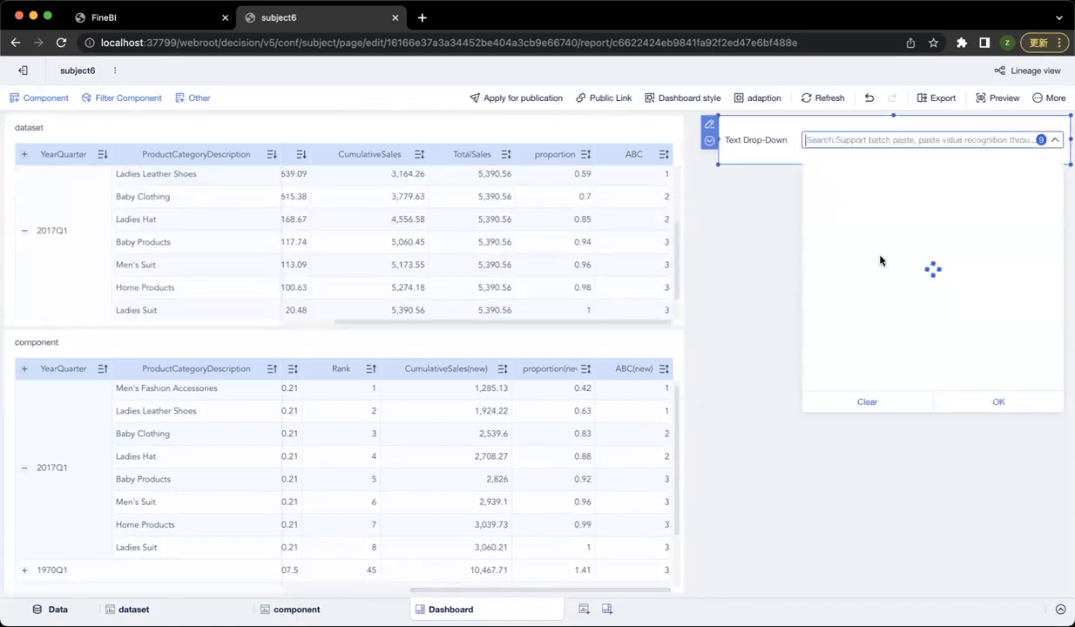
left_click(832, 165)
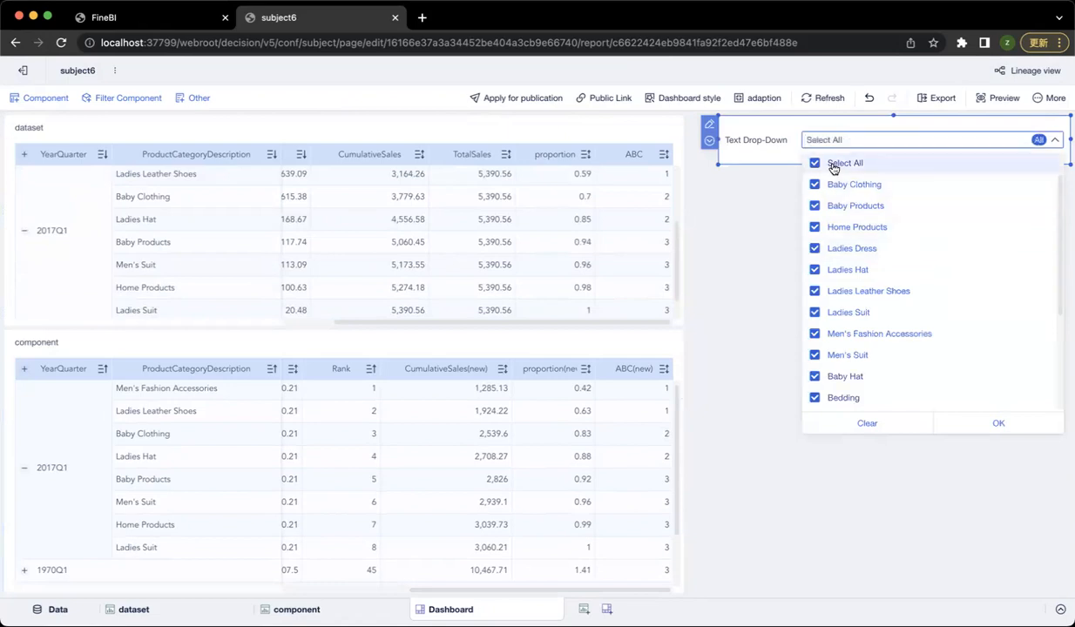
left_click(834, 165)
left_click(837, 183)
left_click(999, 423)
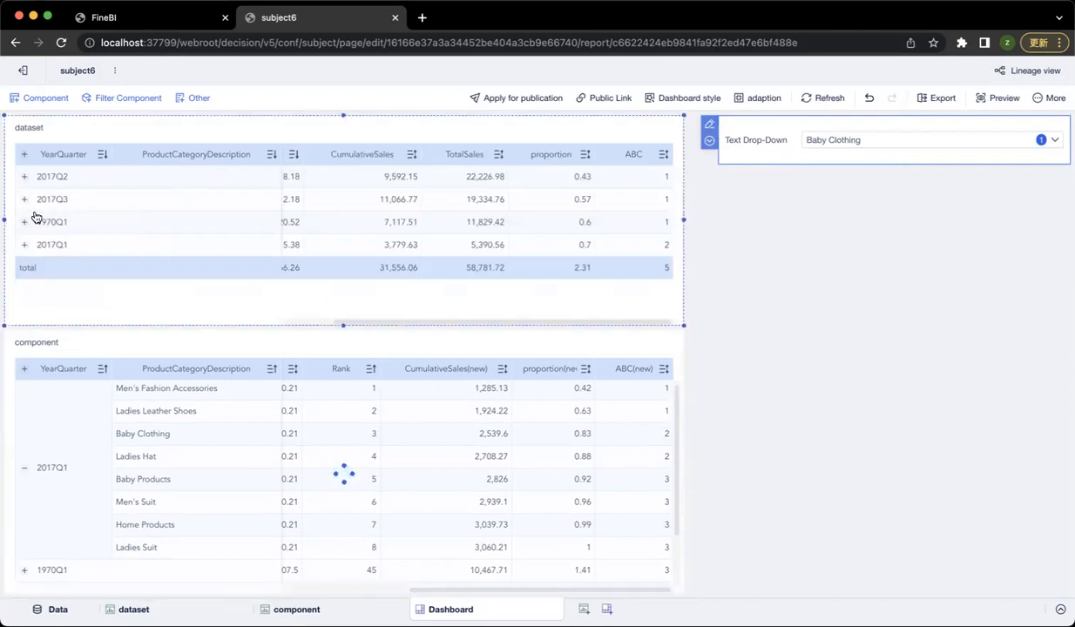
Expand 2017Q1 in both tables to compare Baby Clothing's sales, proportion and ABC values, and move the Text Drop-Down filter right beside the dataset table
left_click(502, 249)
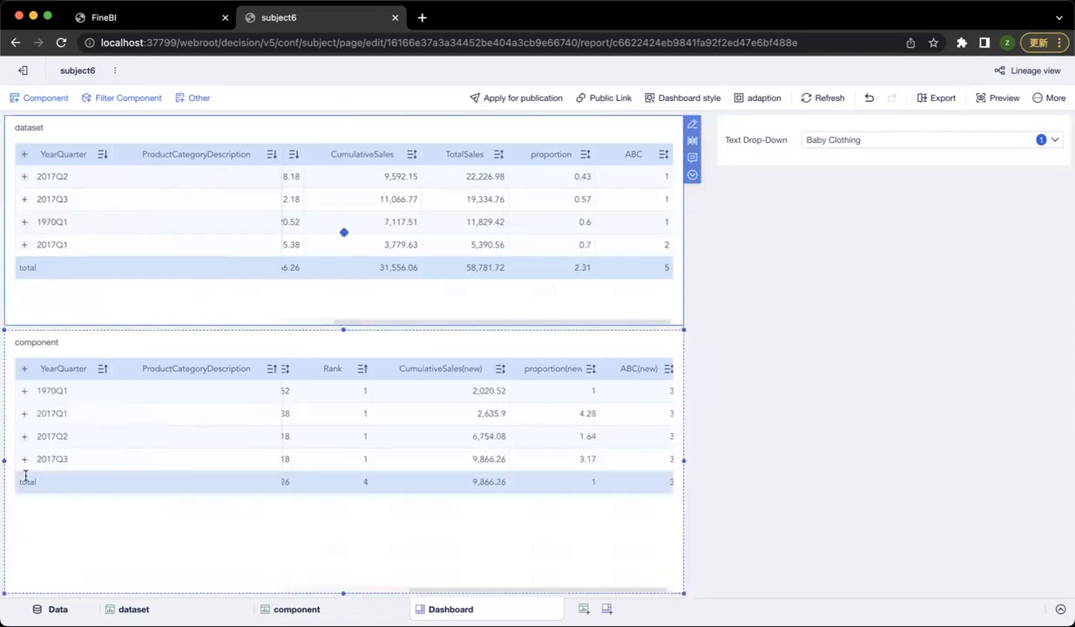
left_click(27, 422)
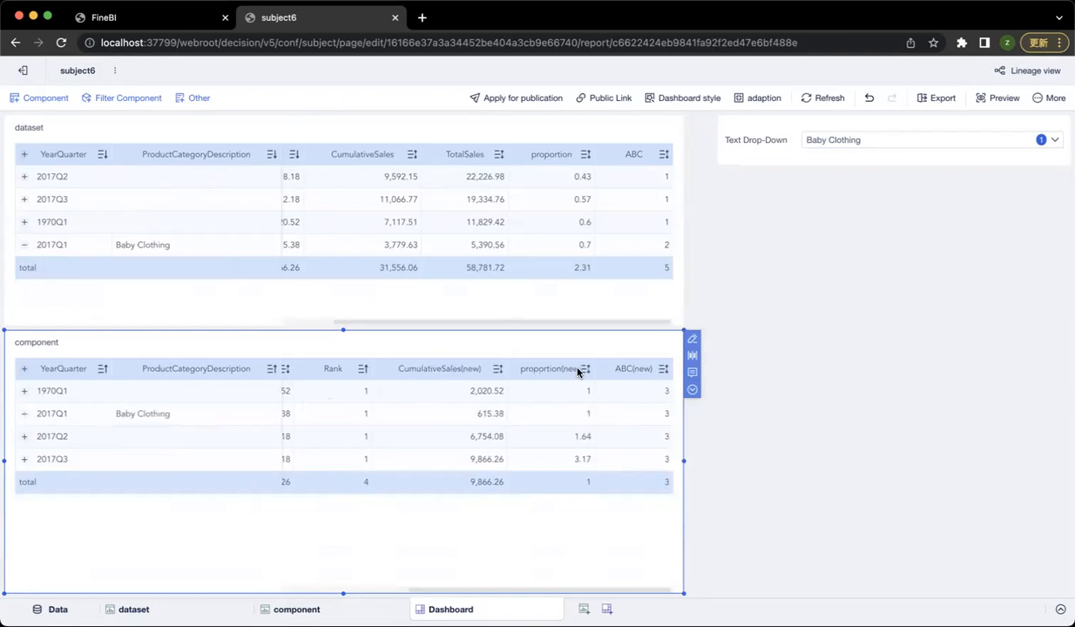
left_click_drag(503, 589, 353, 579)
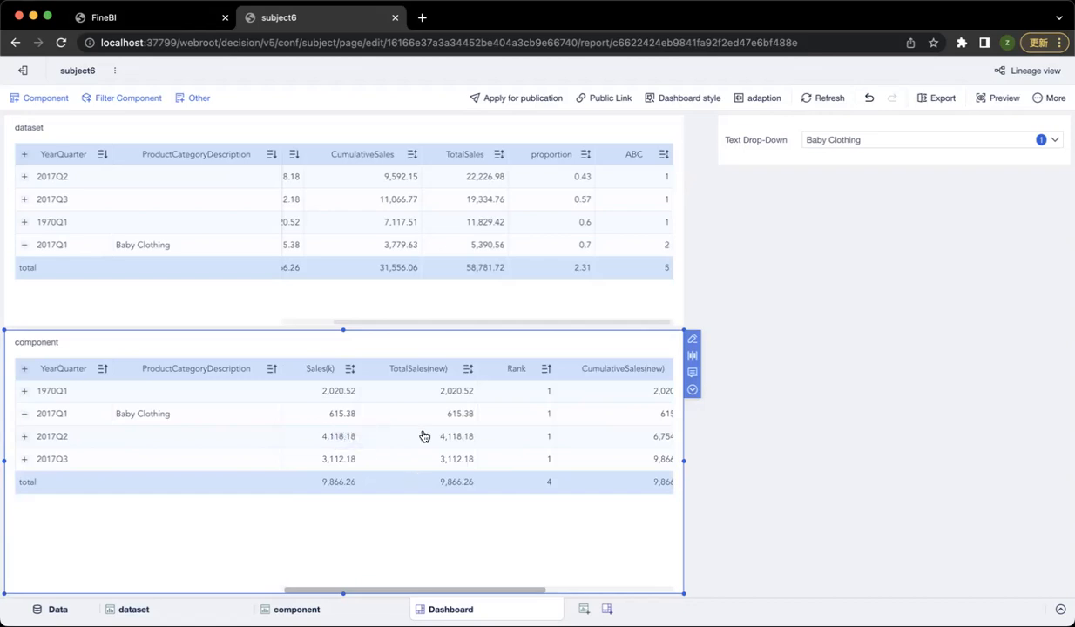
left_click_drag(536, 580, 660, 560)
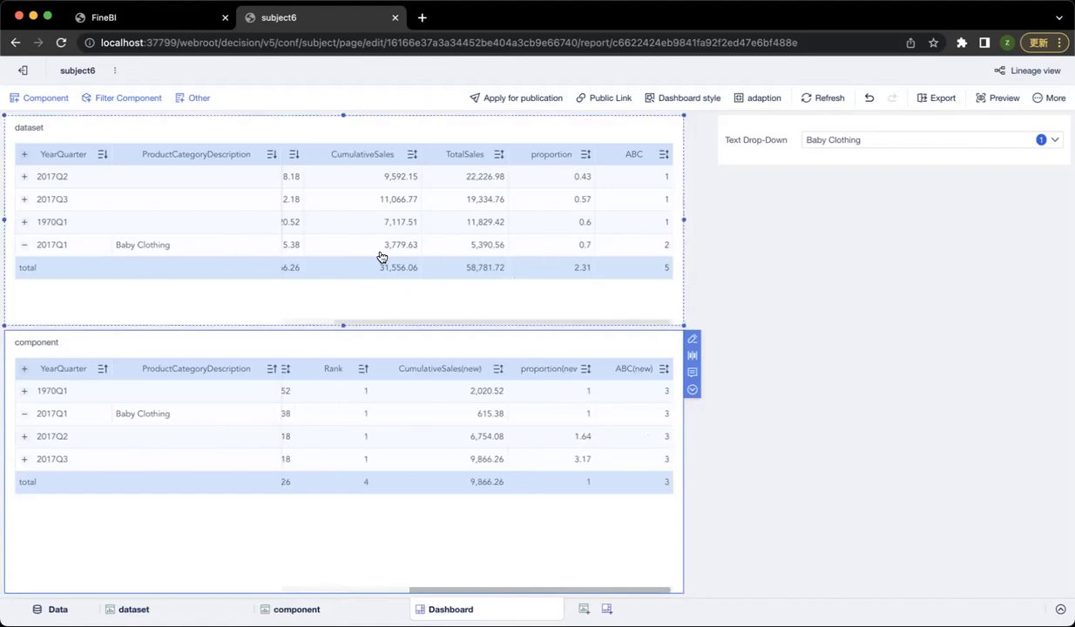
left_click_drag(357, 323, 304, 319)
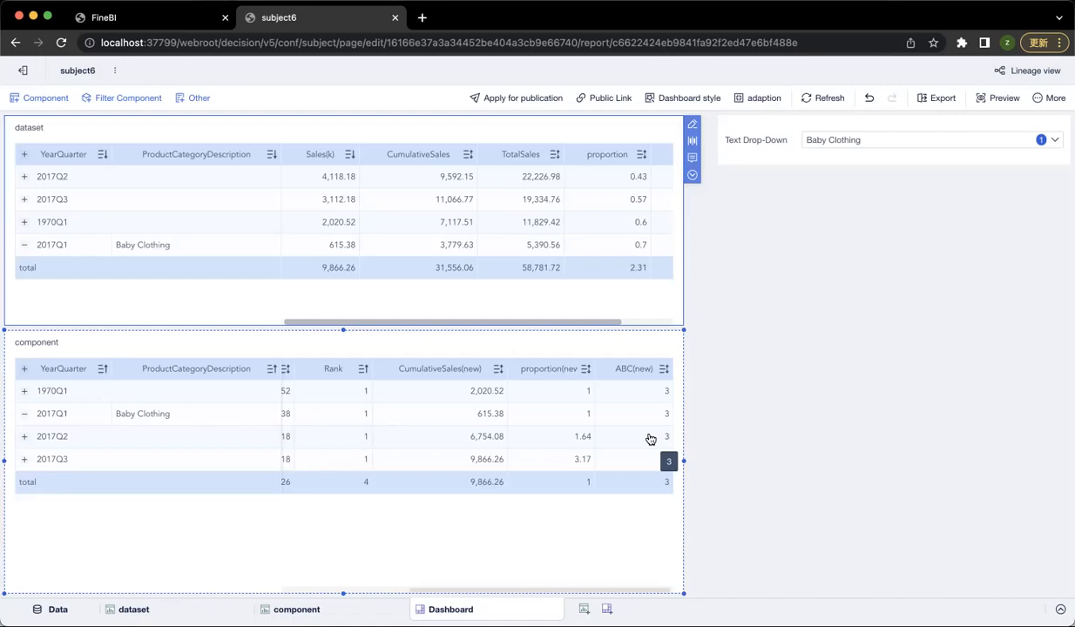
left_click_drag(787, 123, 754, 124)
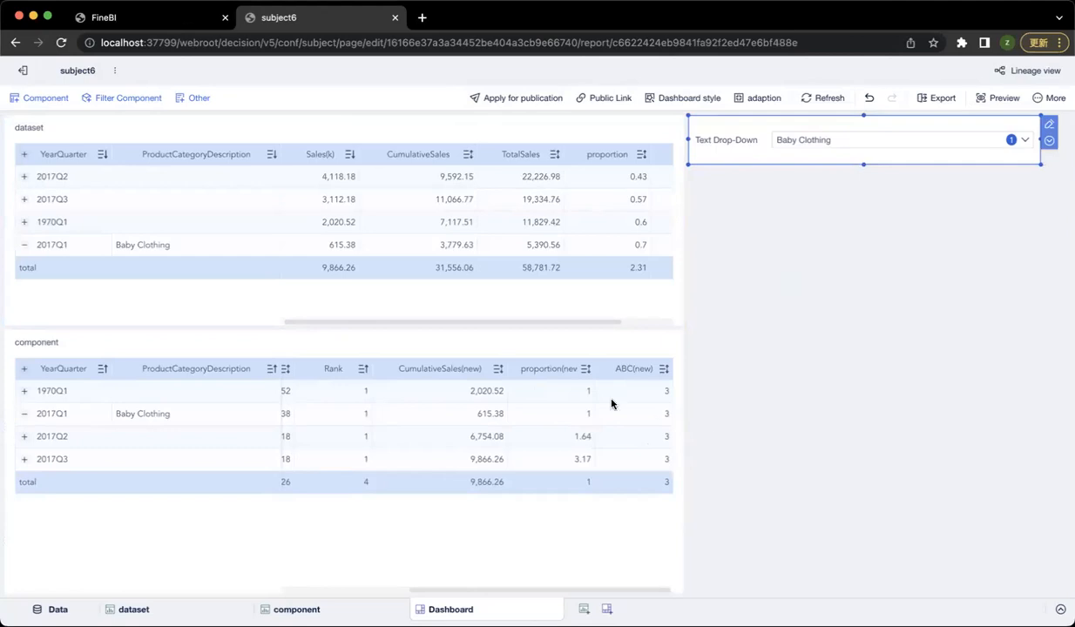
Switch to the FineBI Table&Chart.pptx presentation in WPS Office and read the Population Pyramid introduction slides
left_click(511, 355)
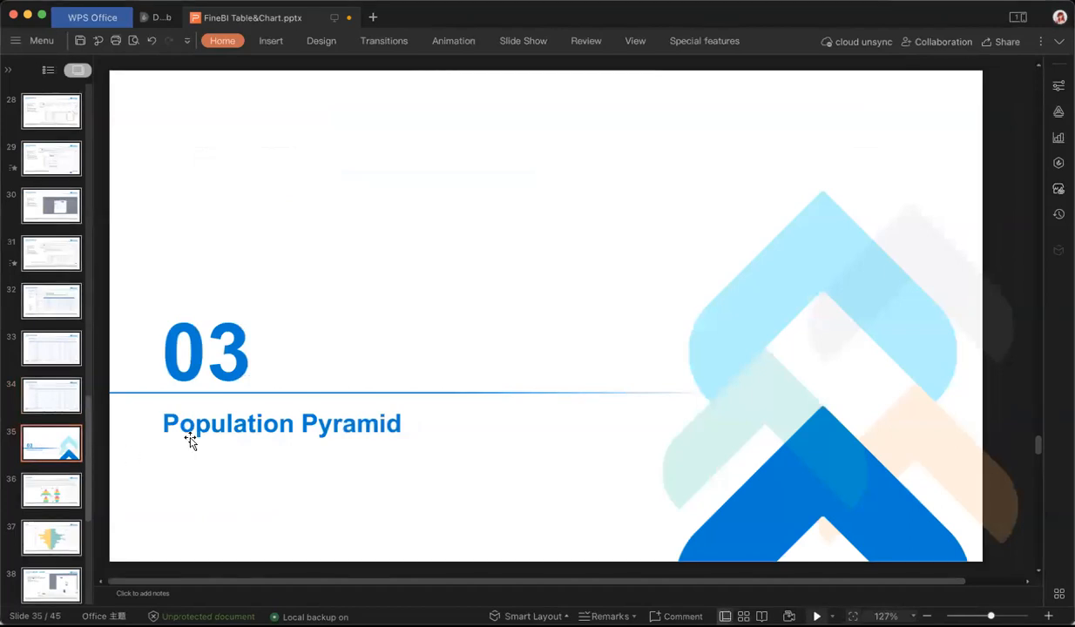
left_click(47, 494)
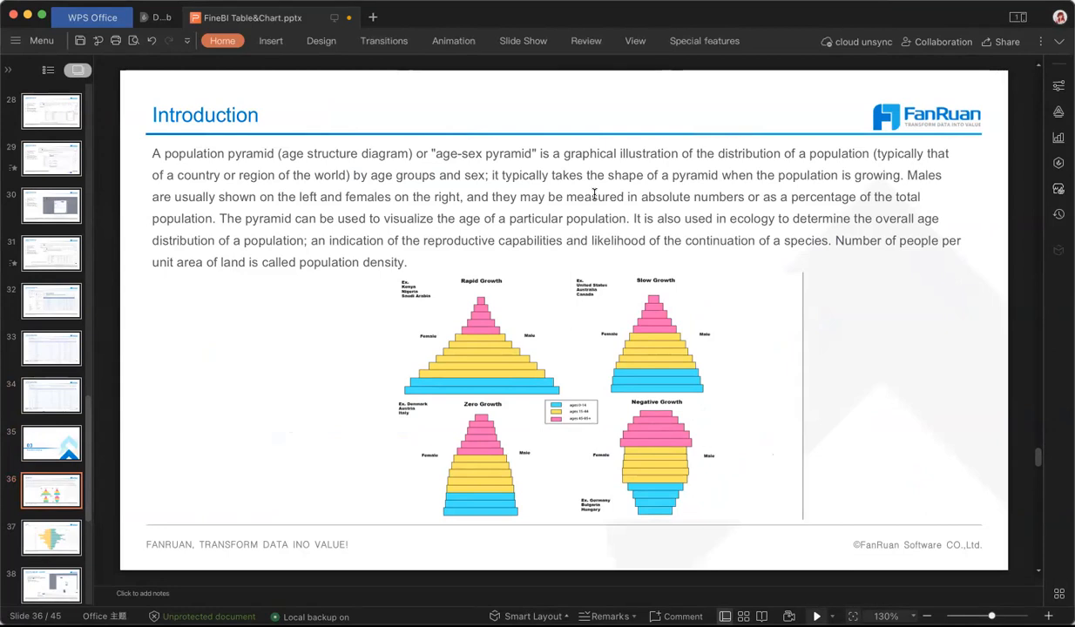
left_click(50, 521)
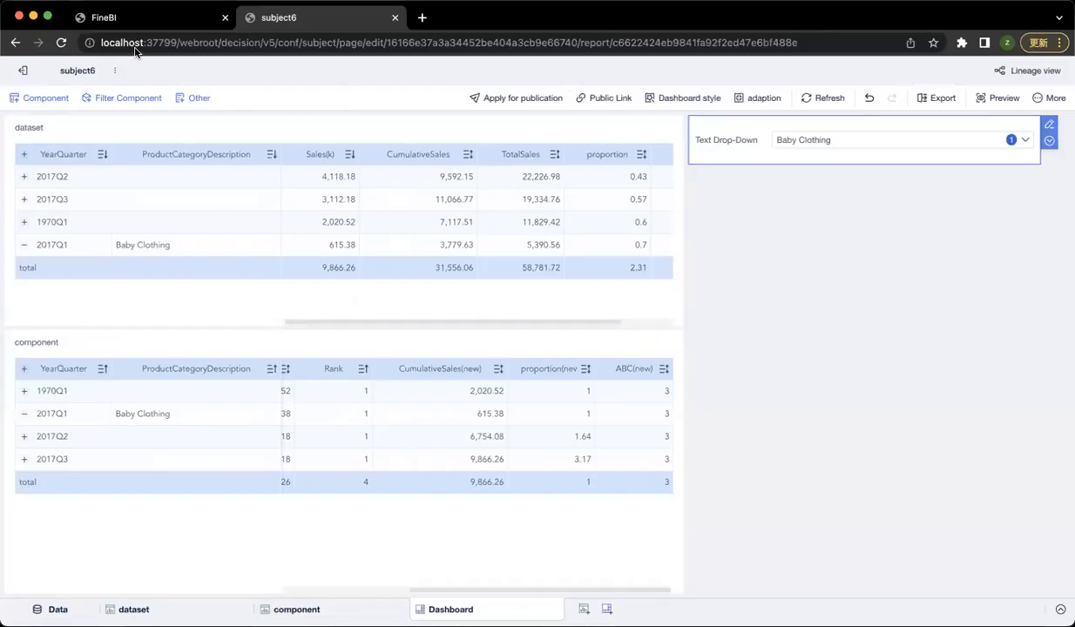
Switch back to FineBI in the browser and create a new subject under My Analysis
left_click(132, 20)
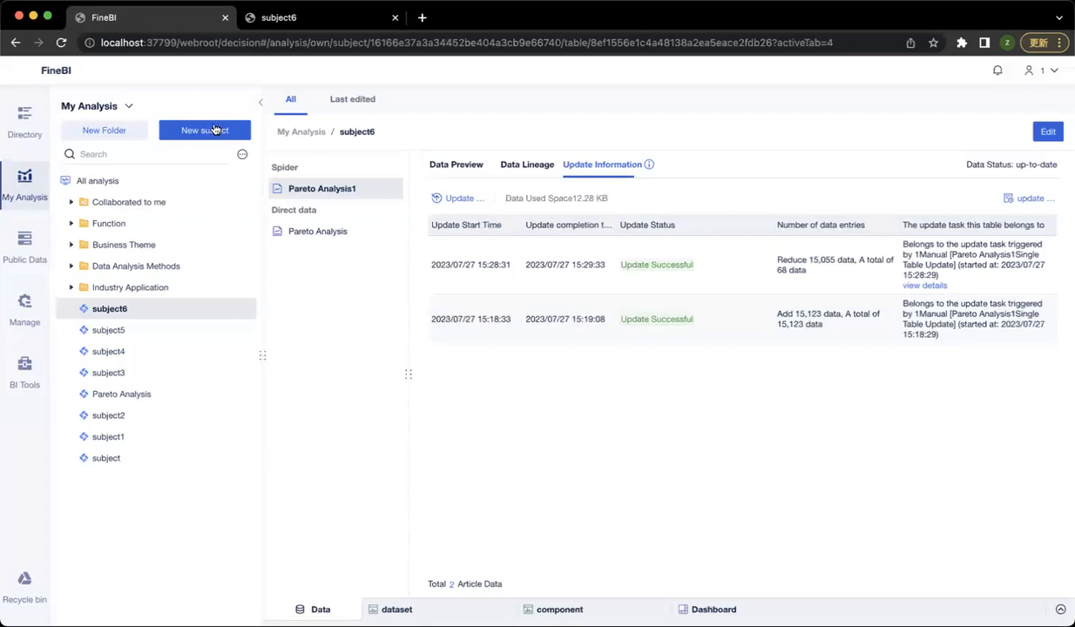
left_click(212, 131)
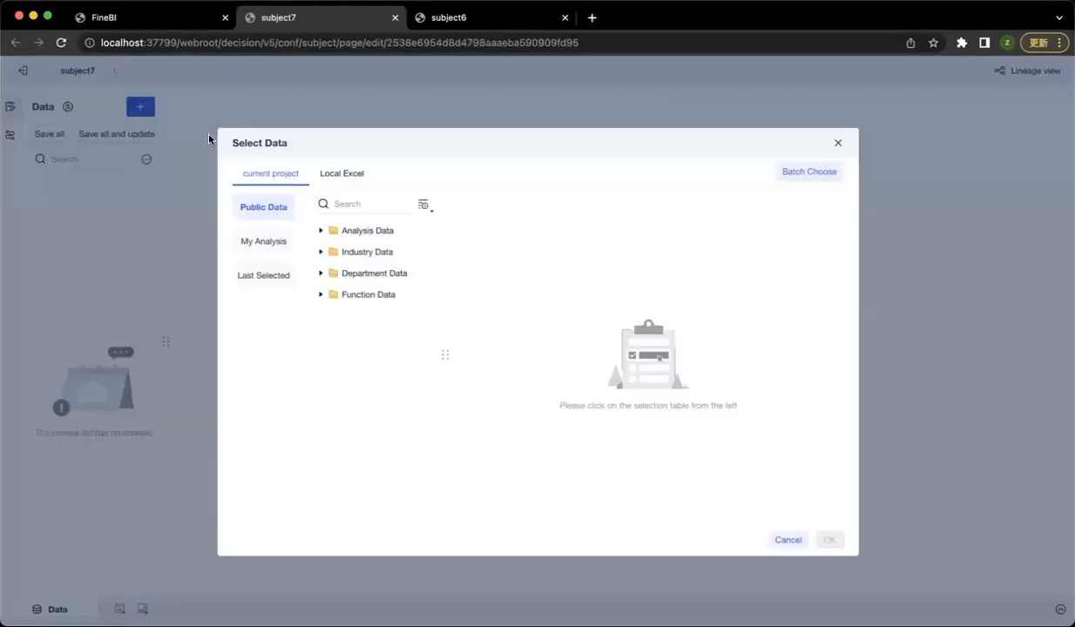
Upload the local Excel file Demographic table.xls and add its Demographic table sheet to the subject
left_click(329, 176)
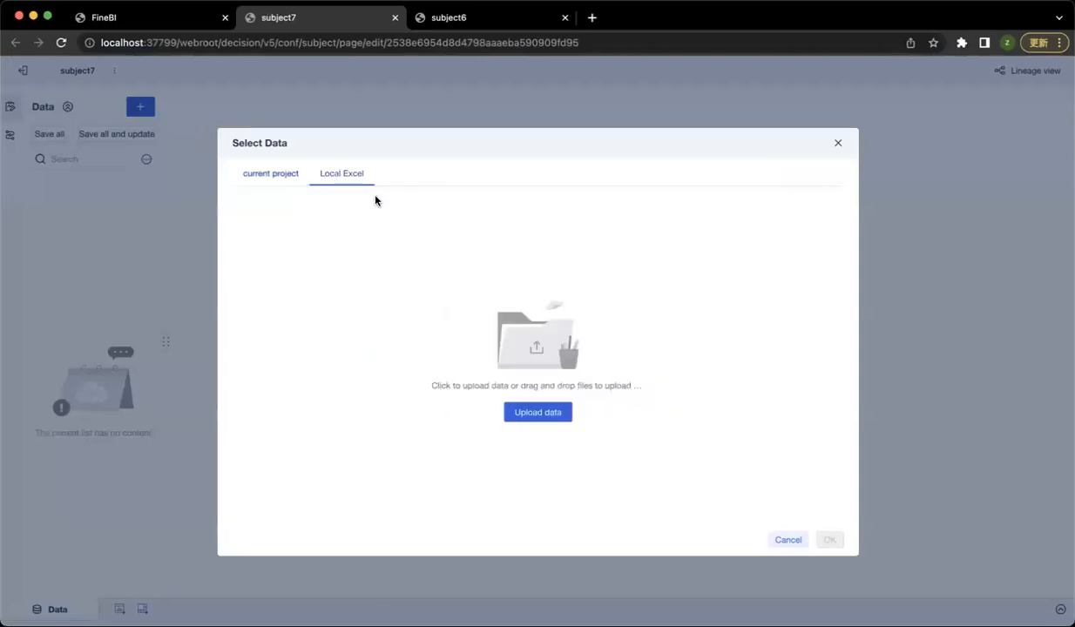
left_click(541, 415)
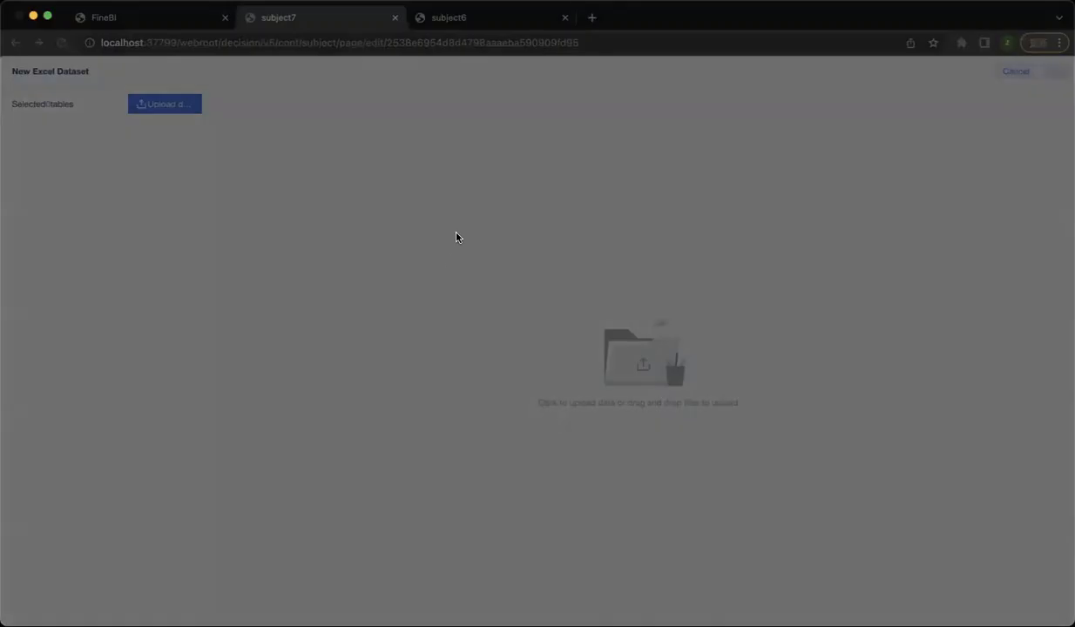
double_click(456, 237)
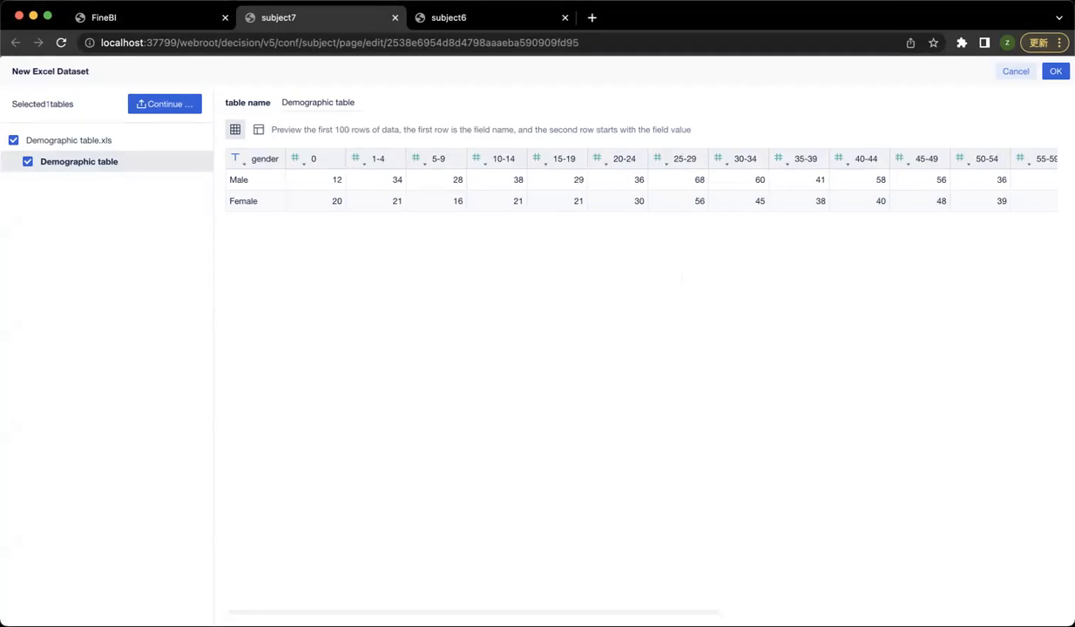
left_click(1055, 71)
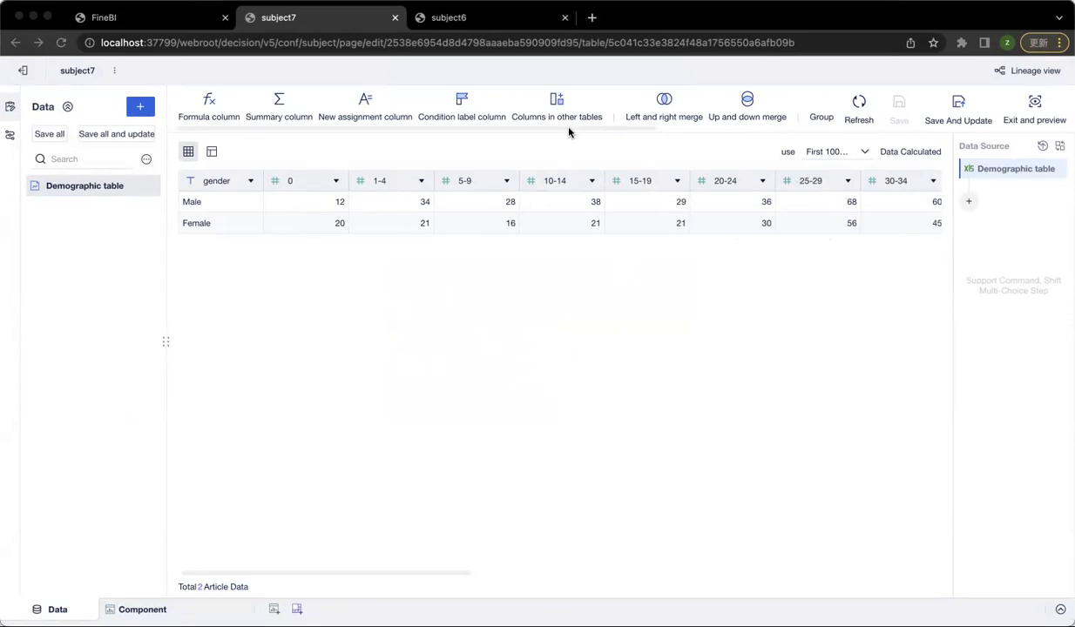
Add a Column to row step that converts the age-group columns into rows, leaving gender unselected
left_click_drag(644, 130, 826, 143)
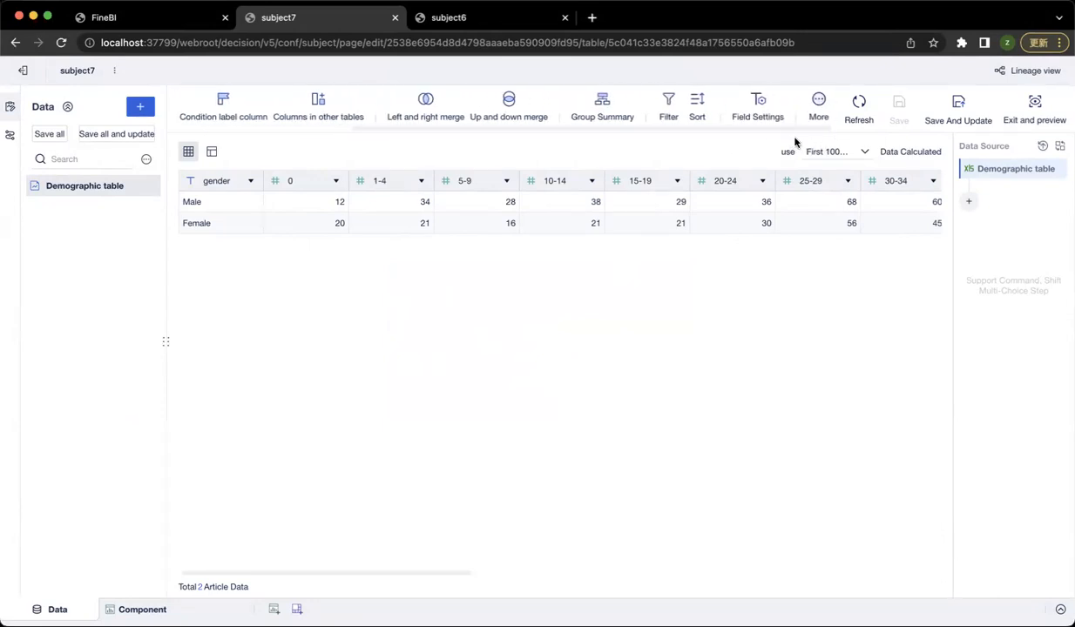
left_click(818, 103)
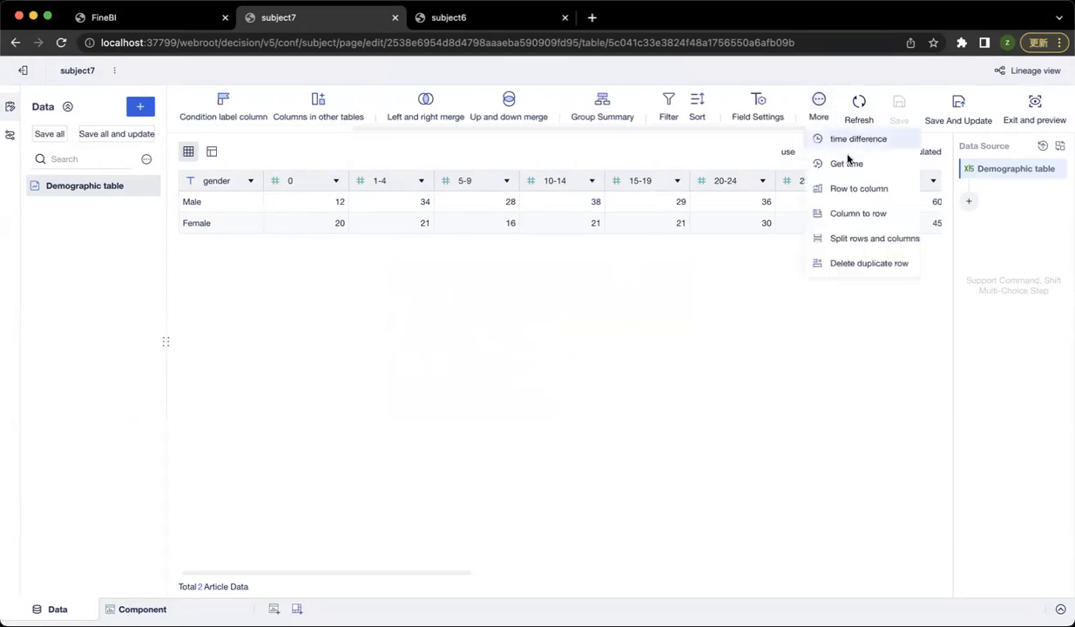
left_click(871, 213)
left_click(416, 152)
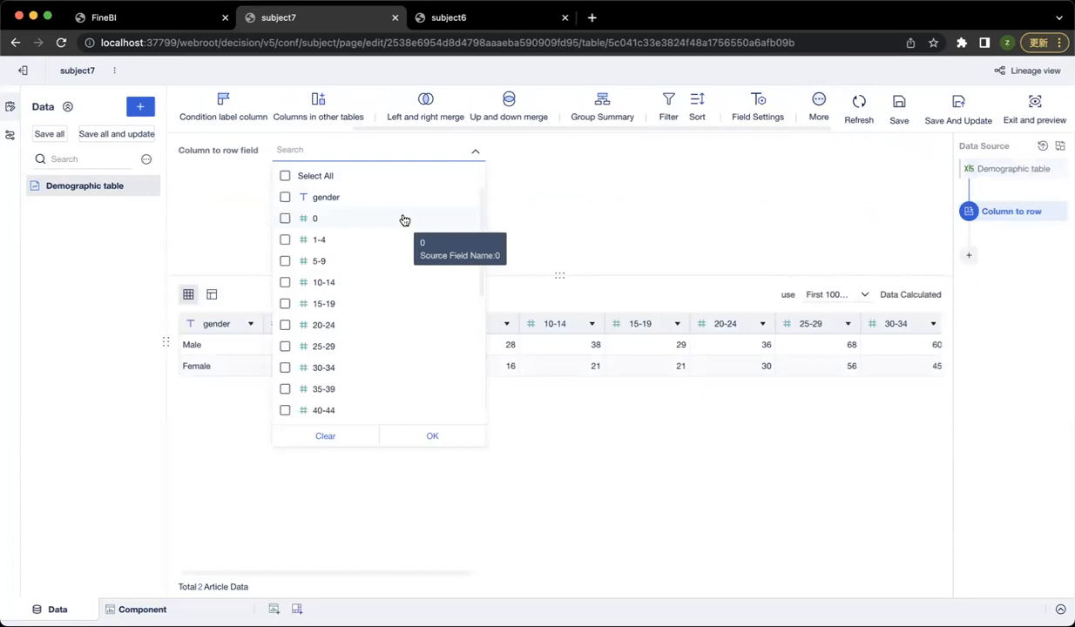
left_click(310, 175)
left_click(324, 200)
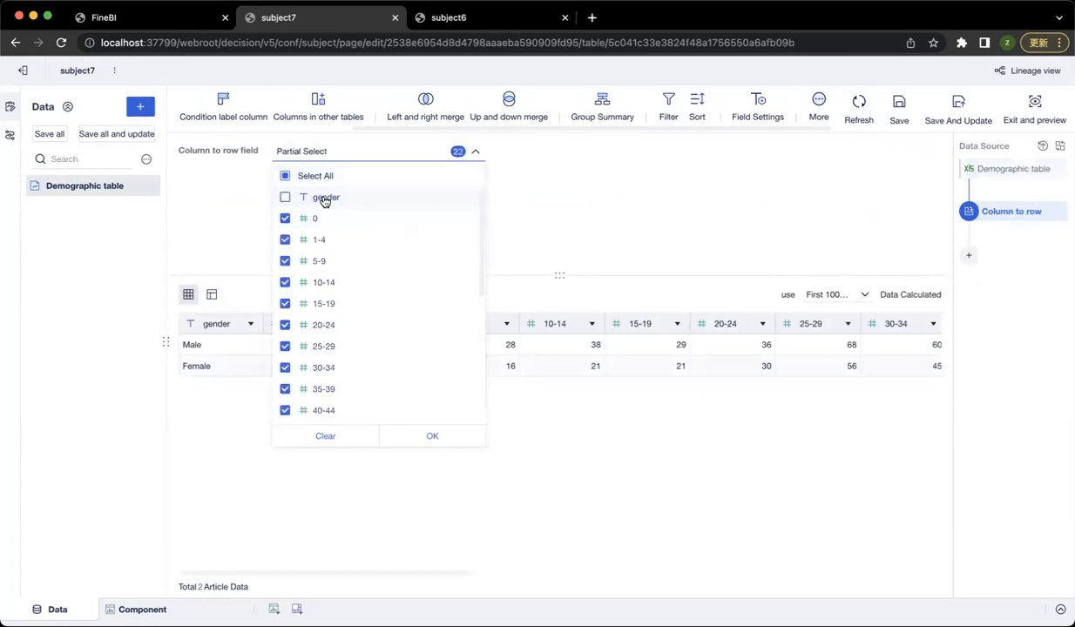
left_click(434, 440)
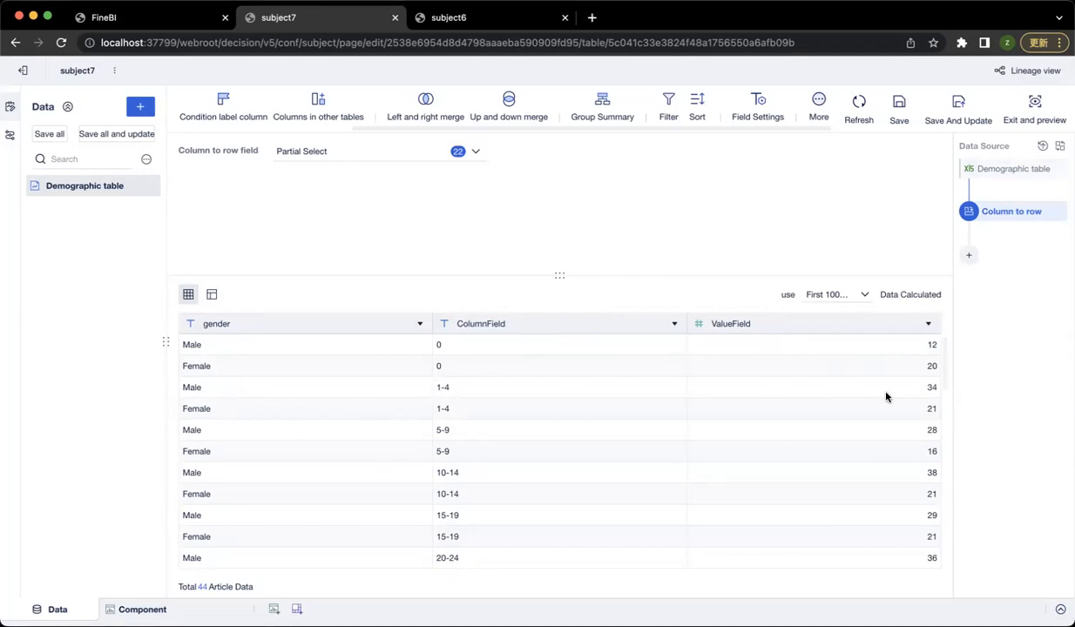
Add a Field Settings step after Column to row and rename ColumnField to age
left_click(487, 328)
double_click(486, 328)
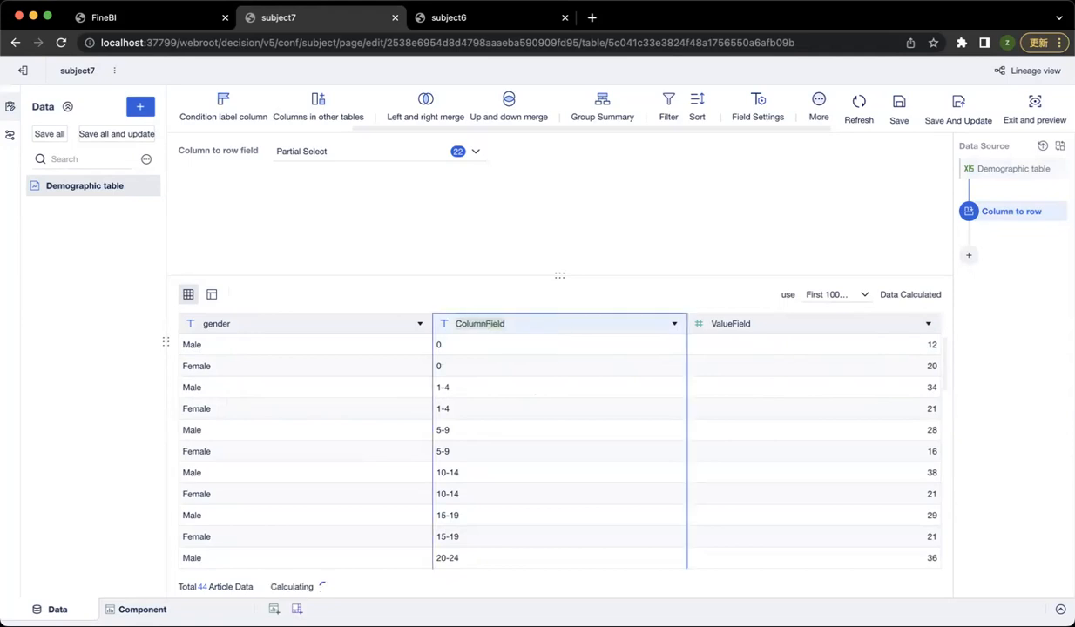
left_click(969, 255)
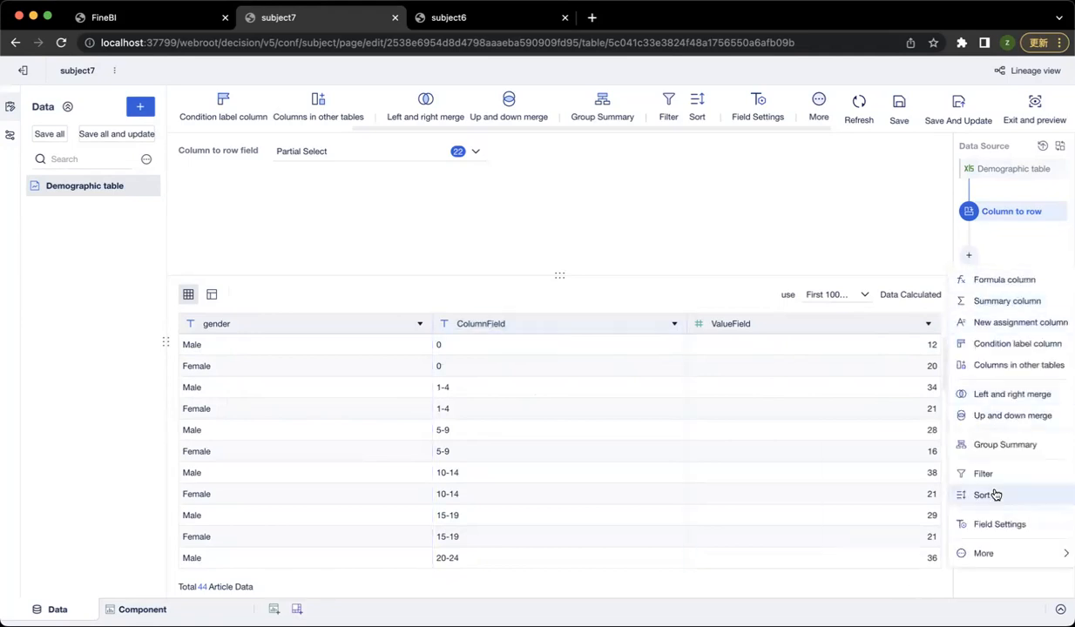
left_click(1011, 523)
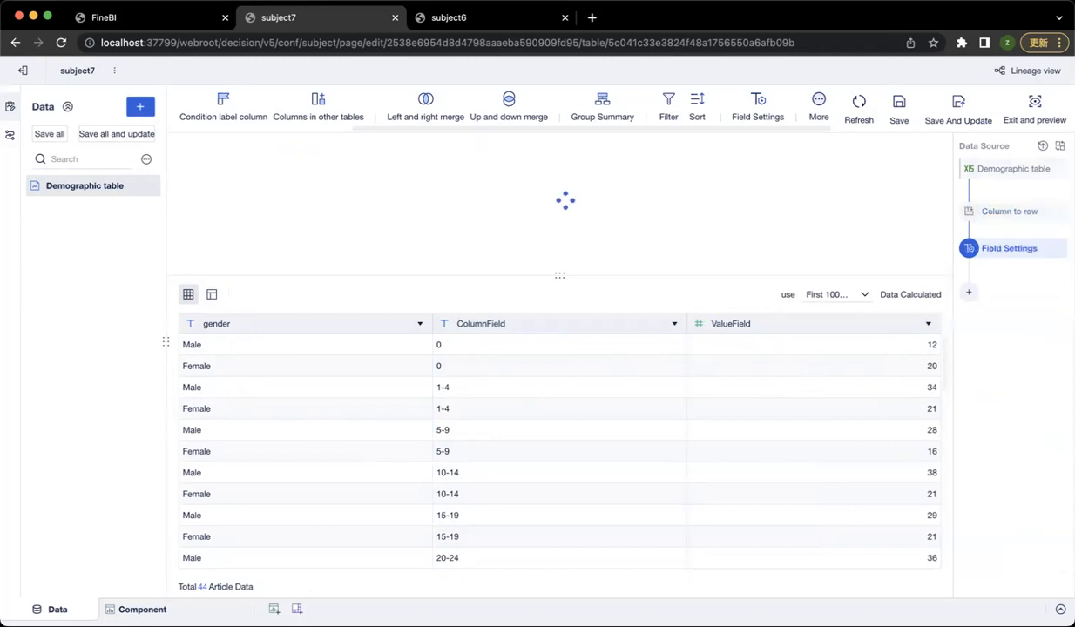
left_click(422, 179)
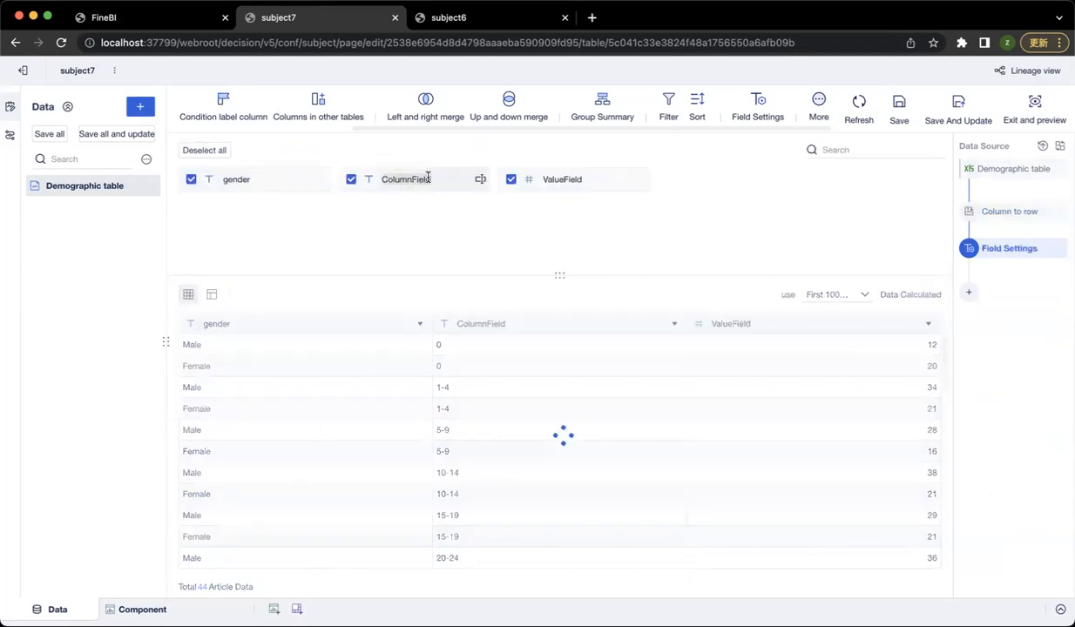
type("A")
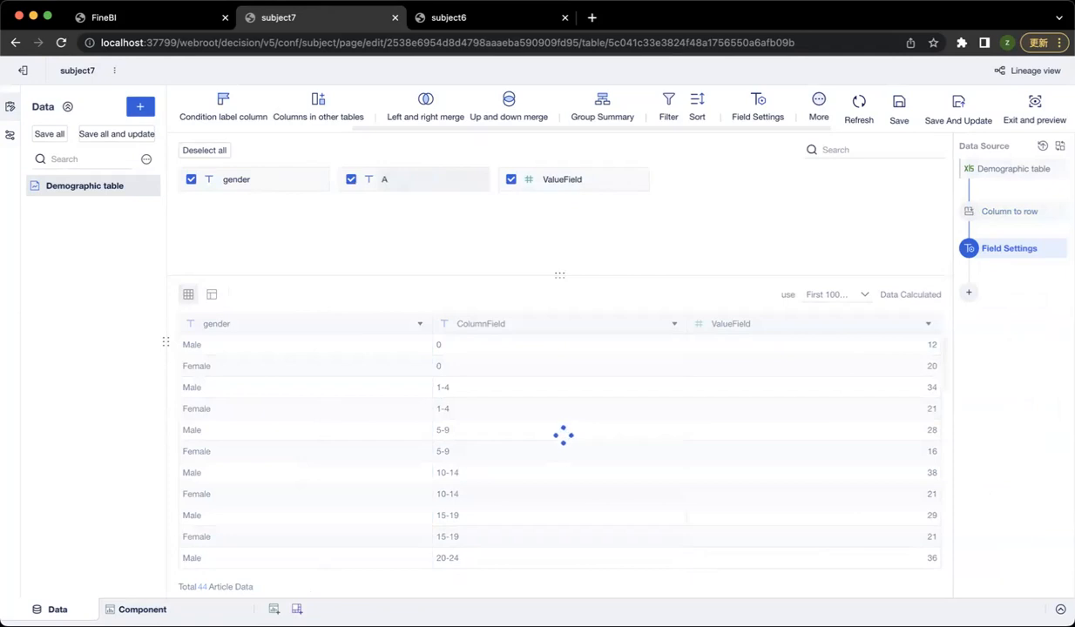
key("BackSpace")
type("age")
Rename ValueField to population, and save and update the Demographic table
double_click(566, 178)
type("polulat")
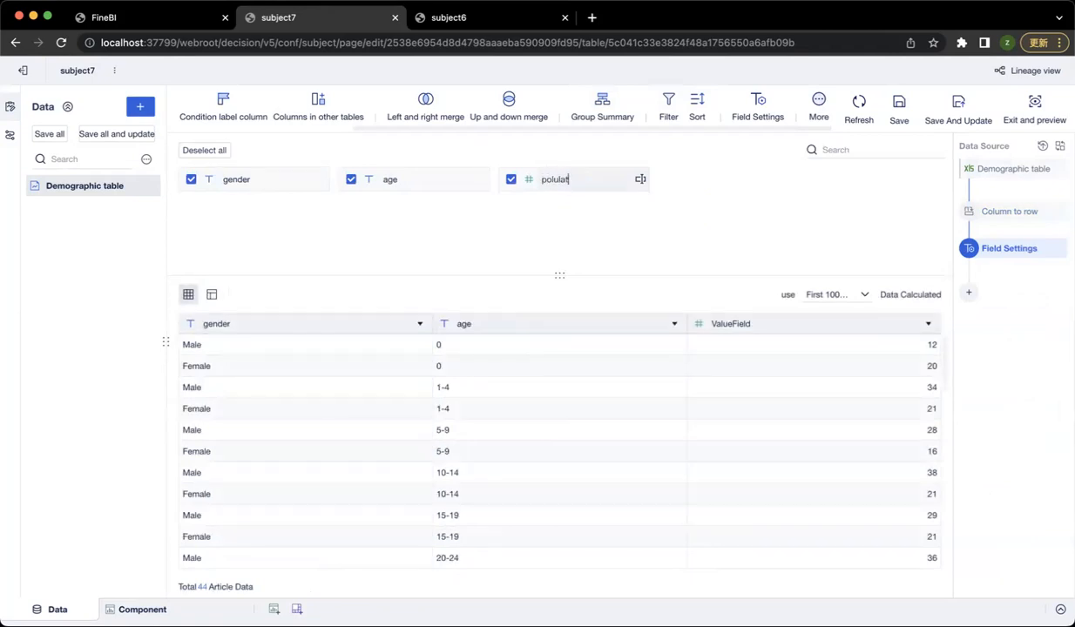
type("pulation")
key("Return")
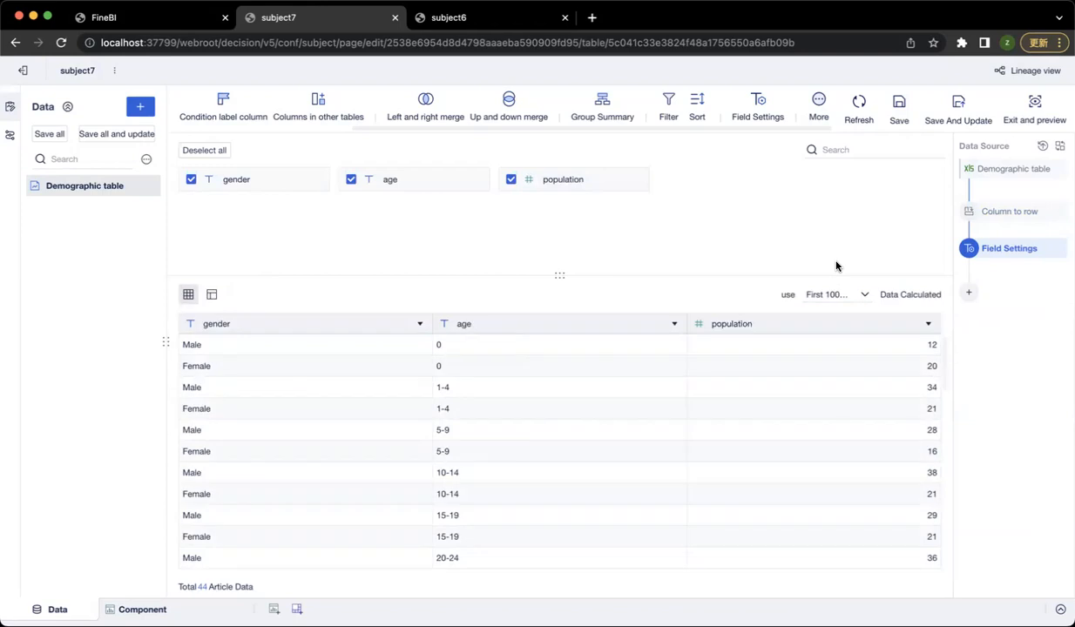
left_click(965, 114)
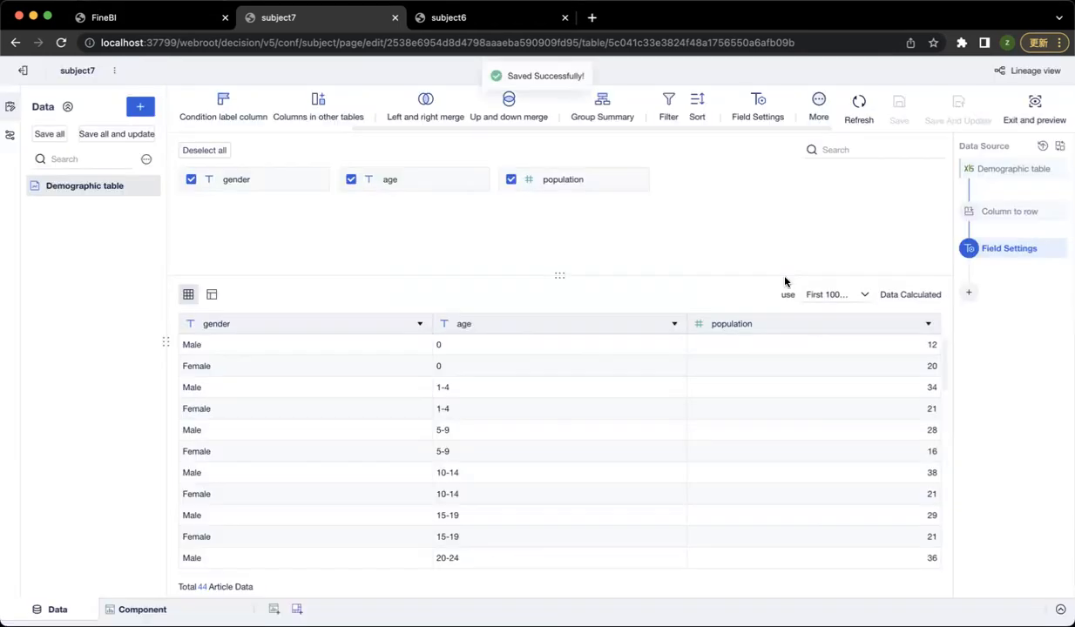
Open the component for editing and fetch the changed fields of the Demographic table source
left_click(142, 610)
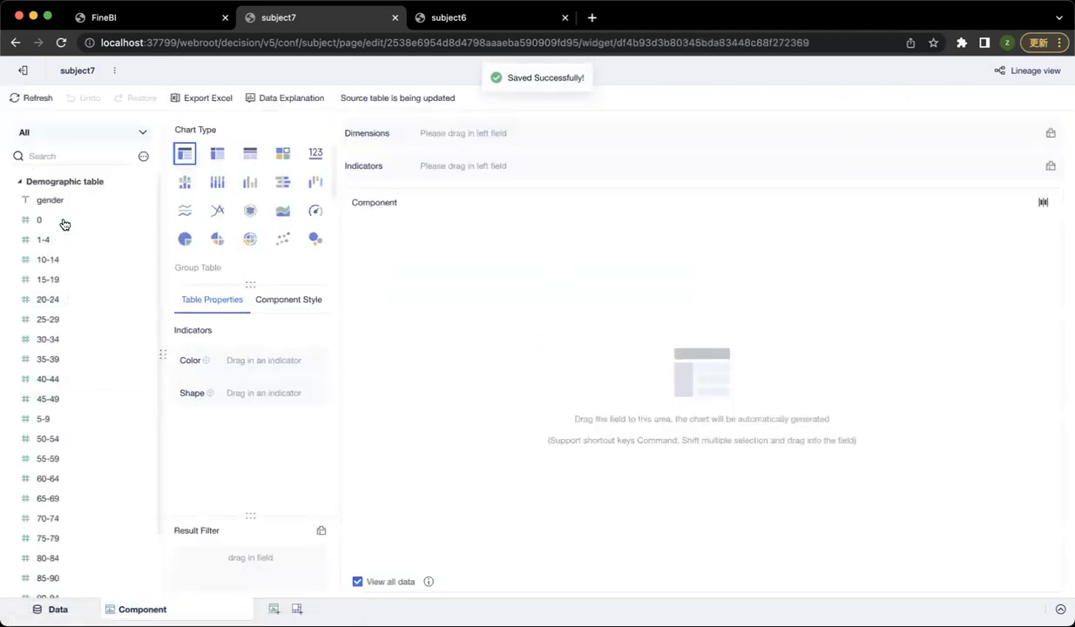
left_click_drag(343, 97, 465, 101)
left_click(465, 102)
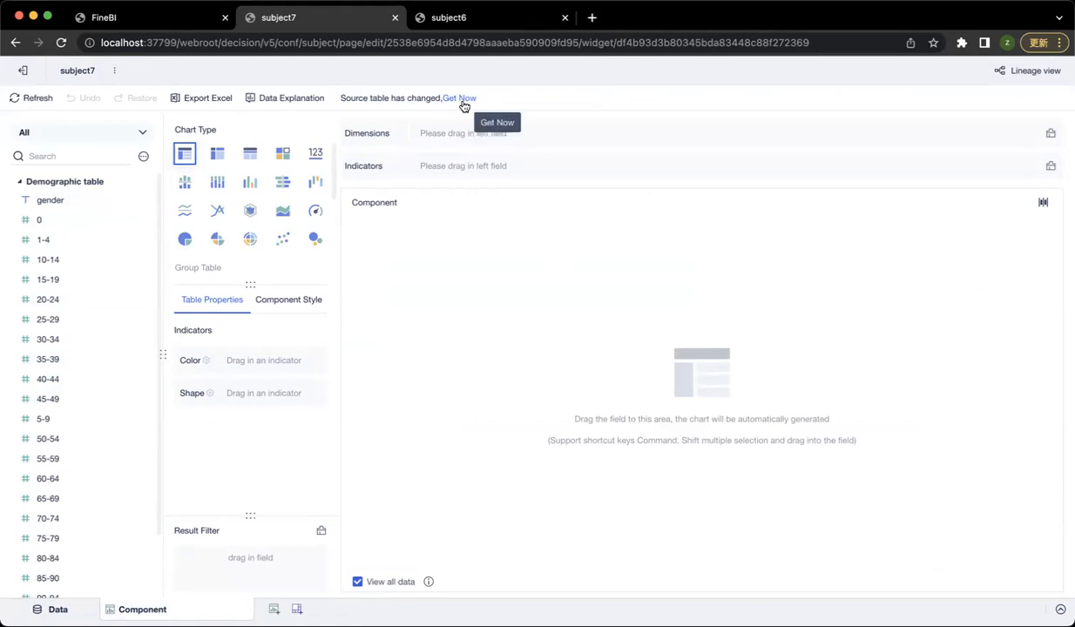
left_click(463, 102)
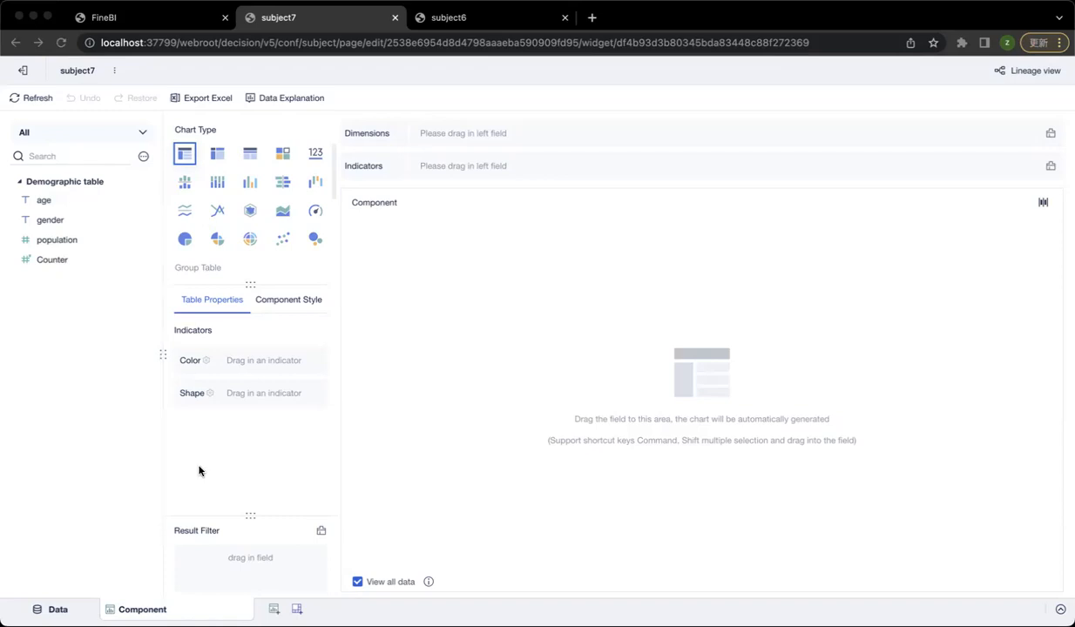
left_click(141, 242)
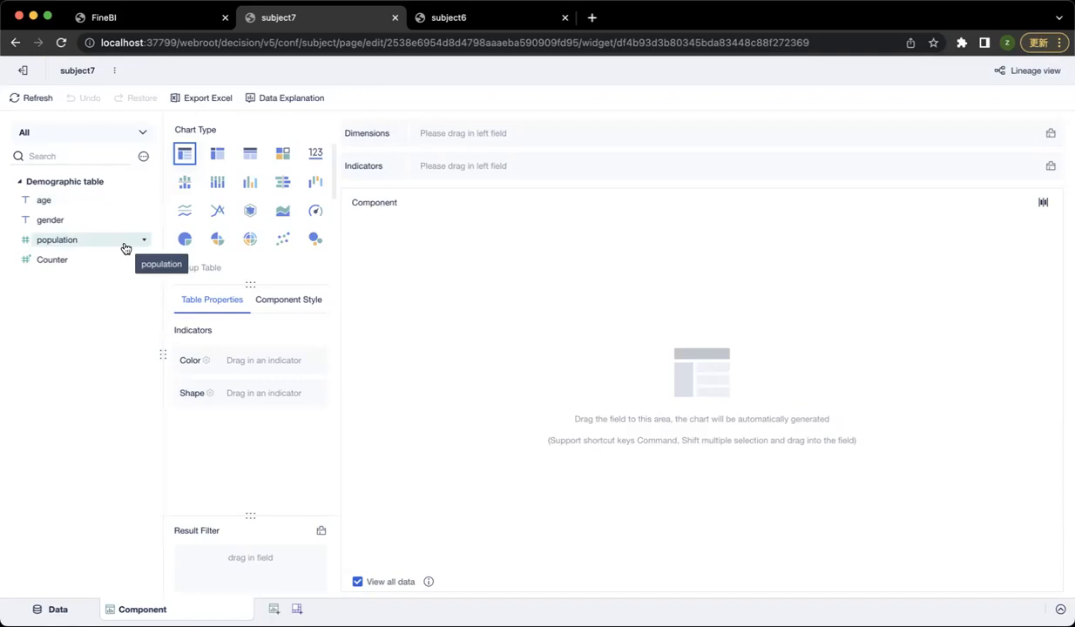
left_click(143, 240)
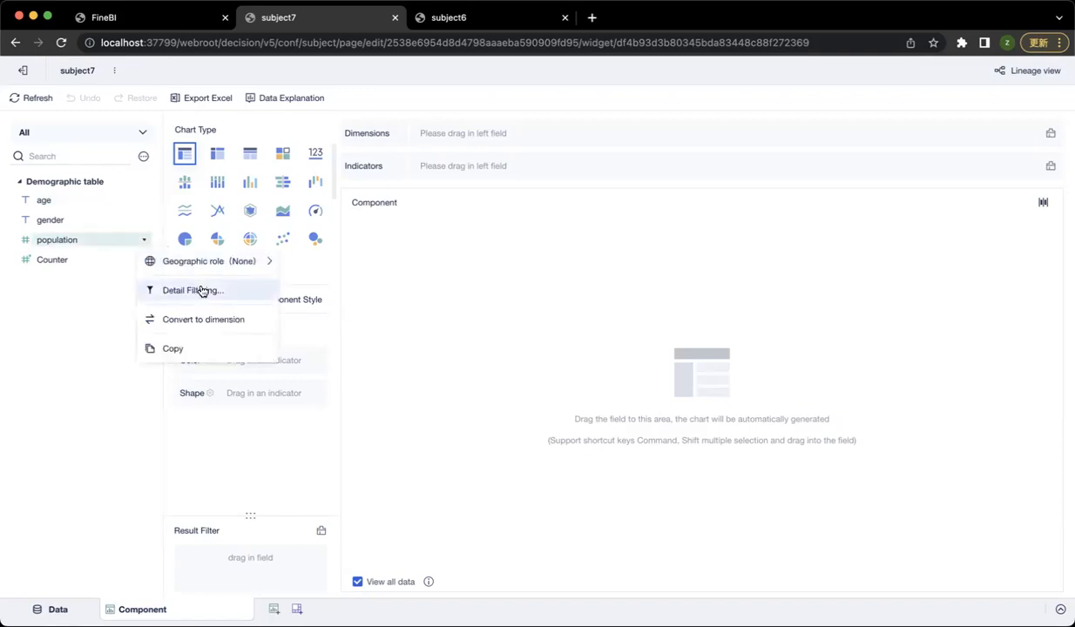
left_click(204, 289)
left_click(838, 178)
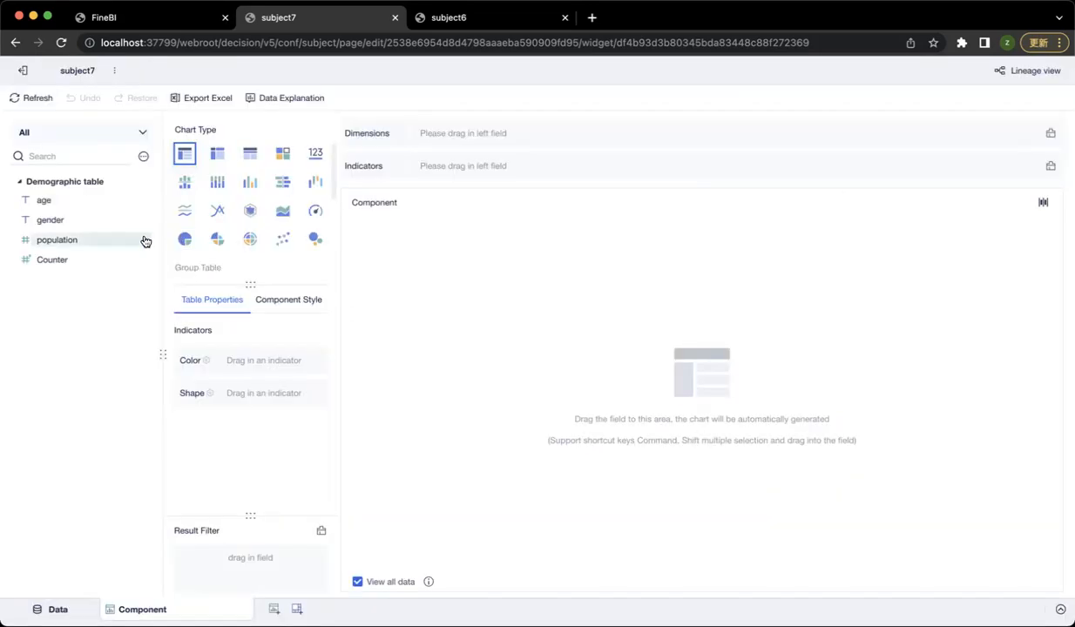
Duplicate the population indicator in the Demographic table's field list
left_click(144, 239)
mouse_move(160, 266)
left_click(195, 348)
Add a detail filter to the original population field with the condition gender In Fixed Value Male
left_click(144, 240)
left_click(189, 289)
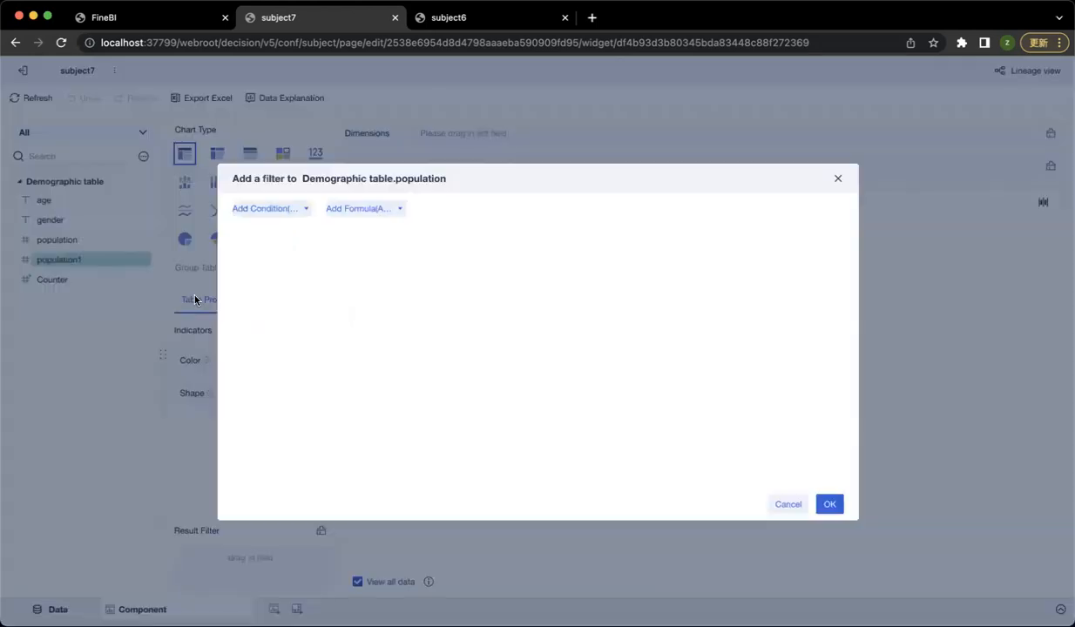
left_click(261, 208)
left_click(302, 242)
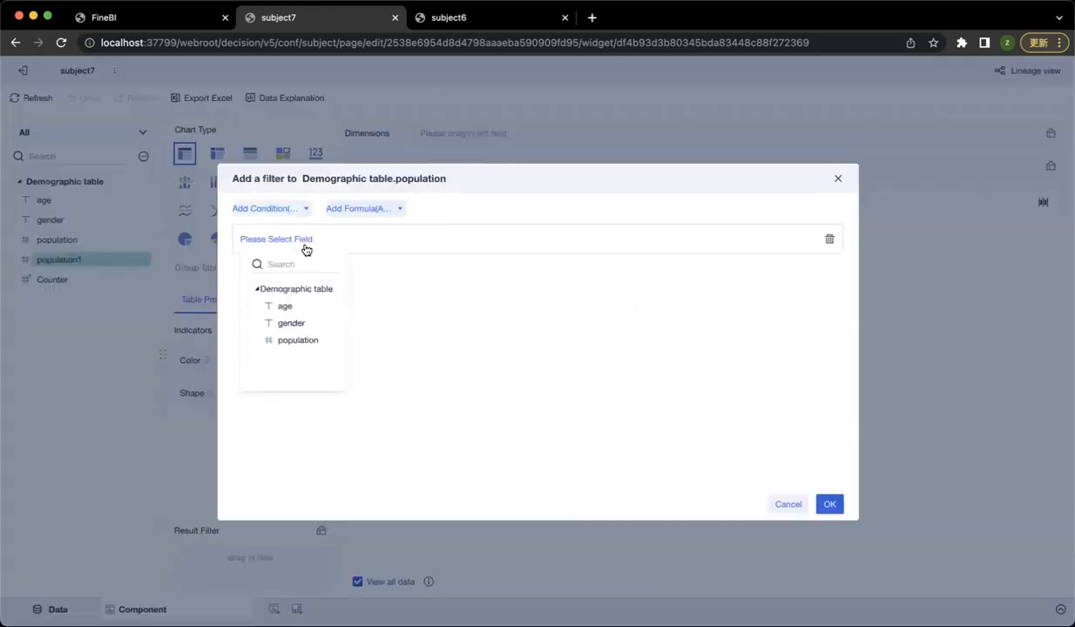
left_click(296, 324)
left_click(536, 239)
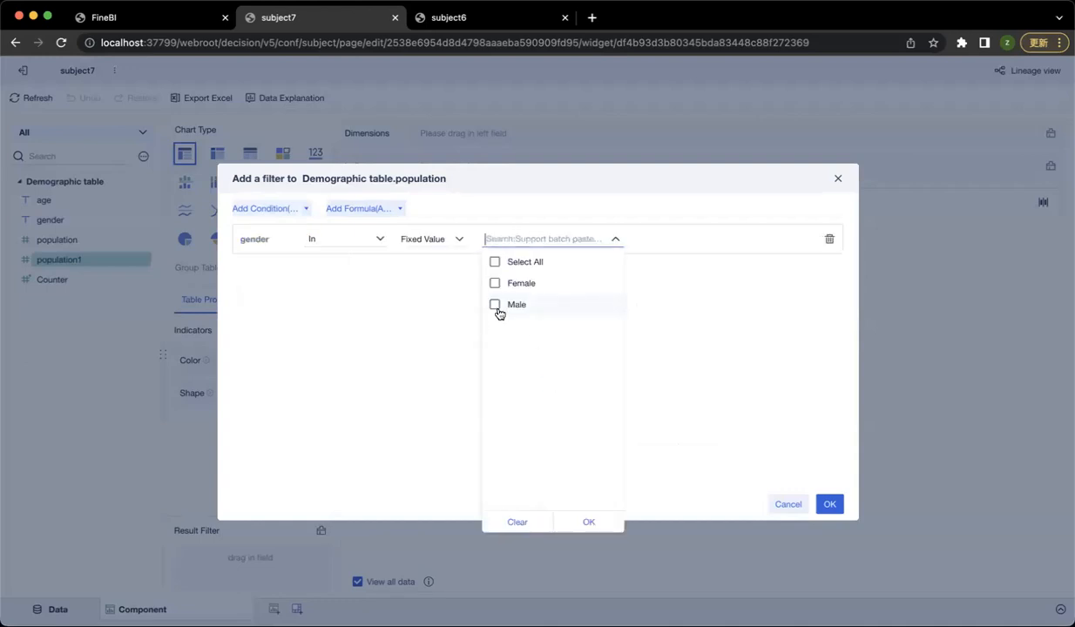
left_click(512, 302)
left_click(830, 504)
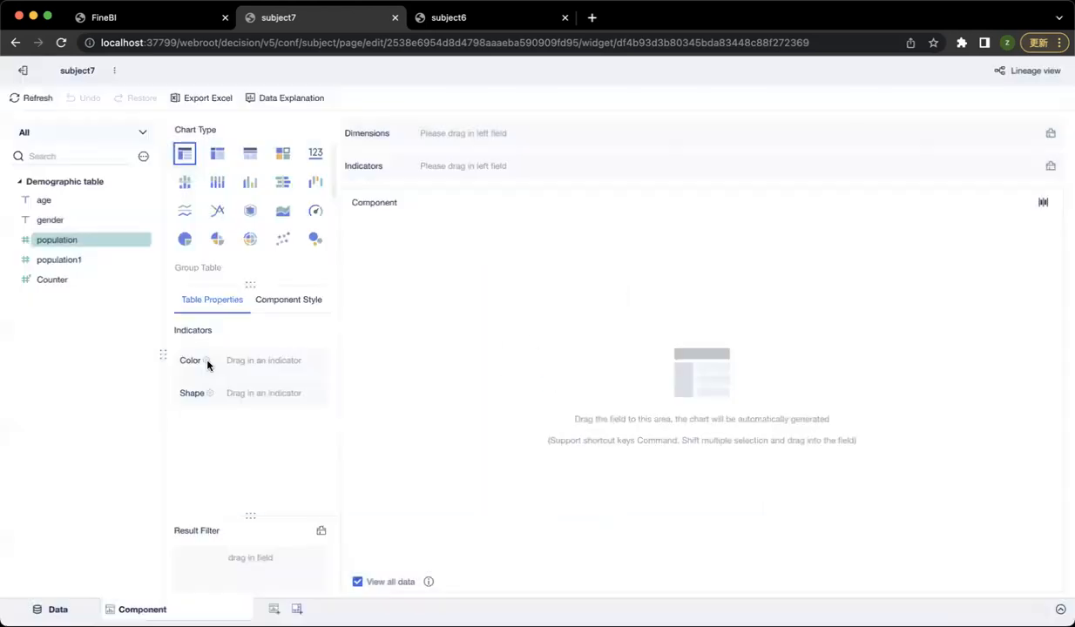
left_click(143, 260)
left_click(134, 242)
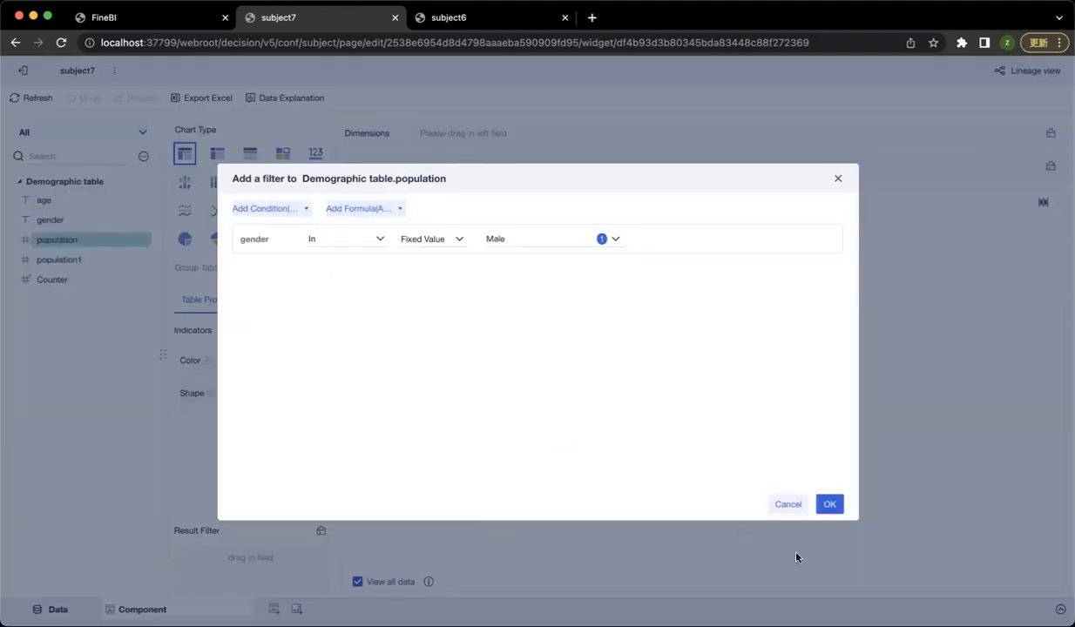
left_click(788, 505)
left_click(144, 240)
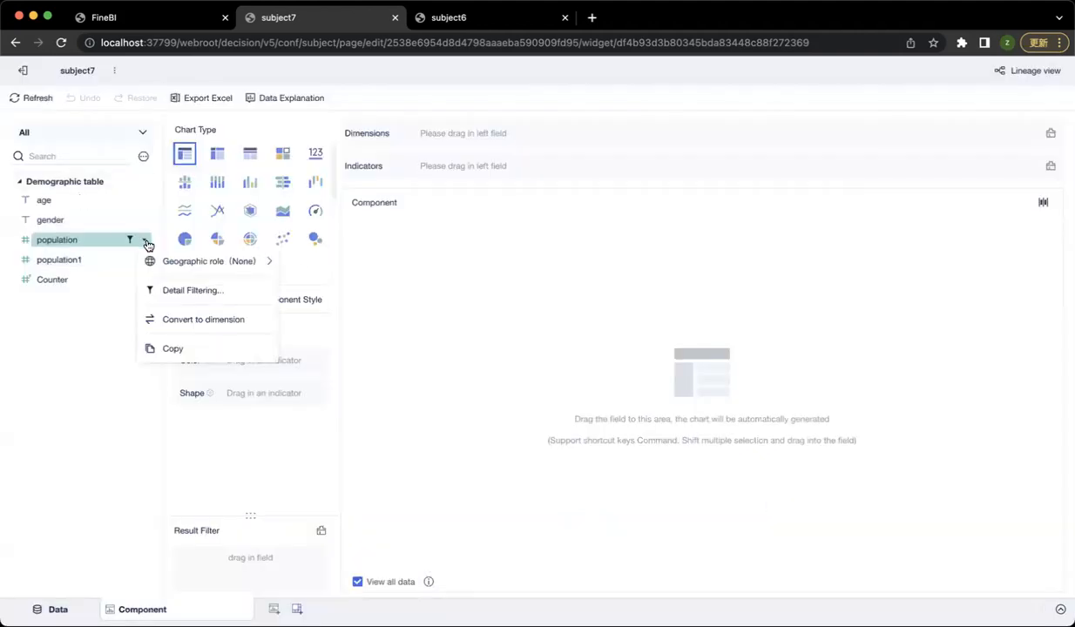
left_click(113, 320)
left_click(144, 259)
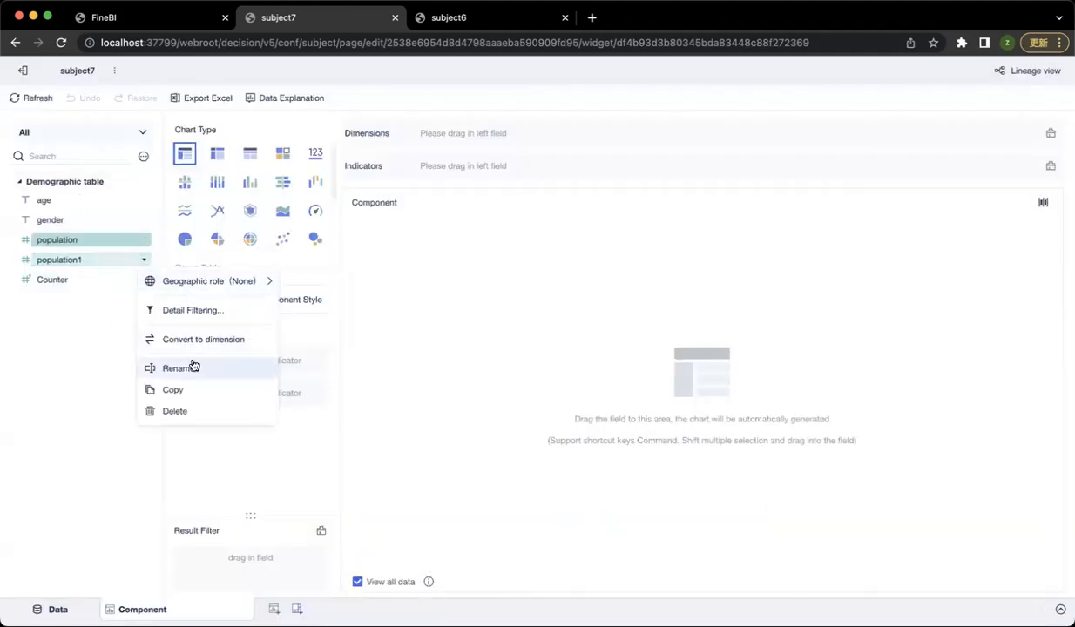
left_click(110, 315)
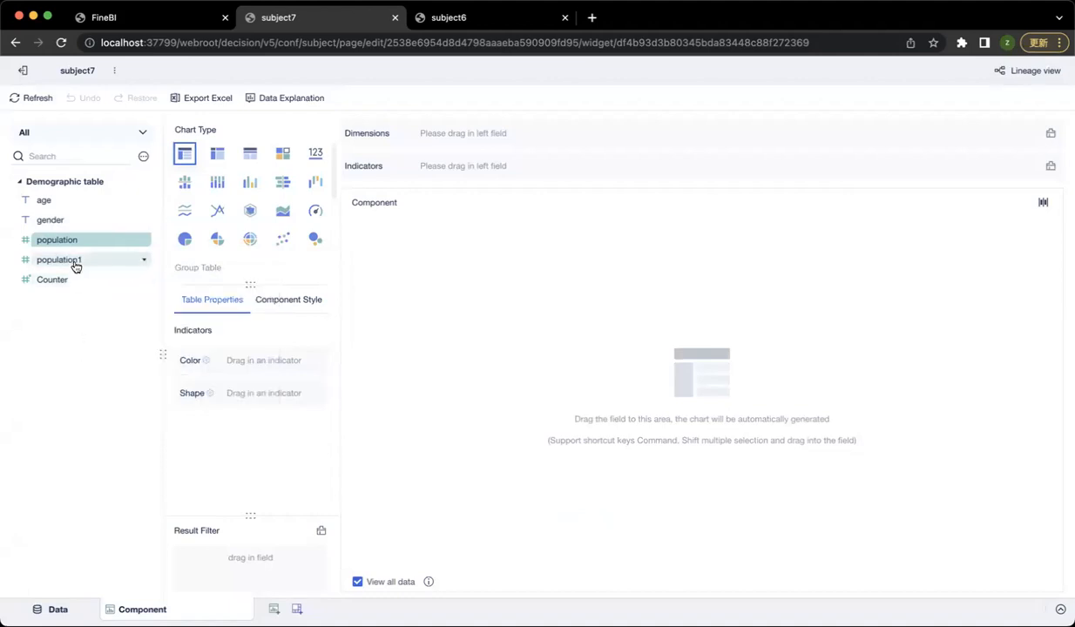
Add a detail filter to the population1 field with the condition gender In Fixed Value Female
left_click(142, 259)
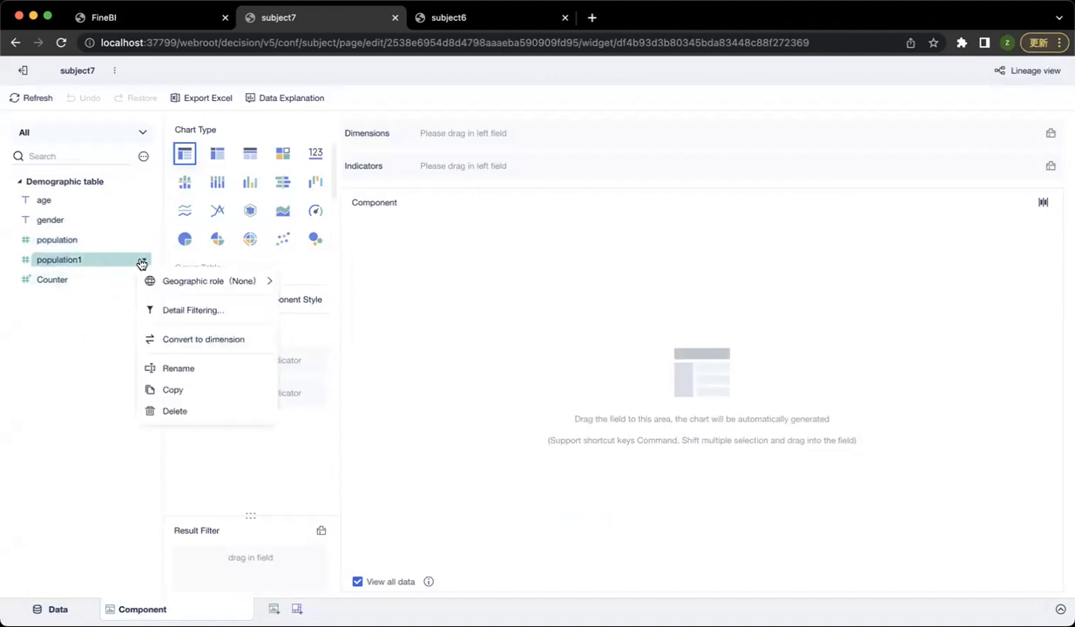
left_click(173, 312)
left_click(252, 209)
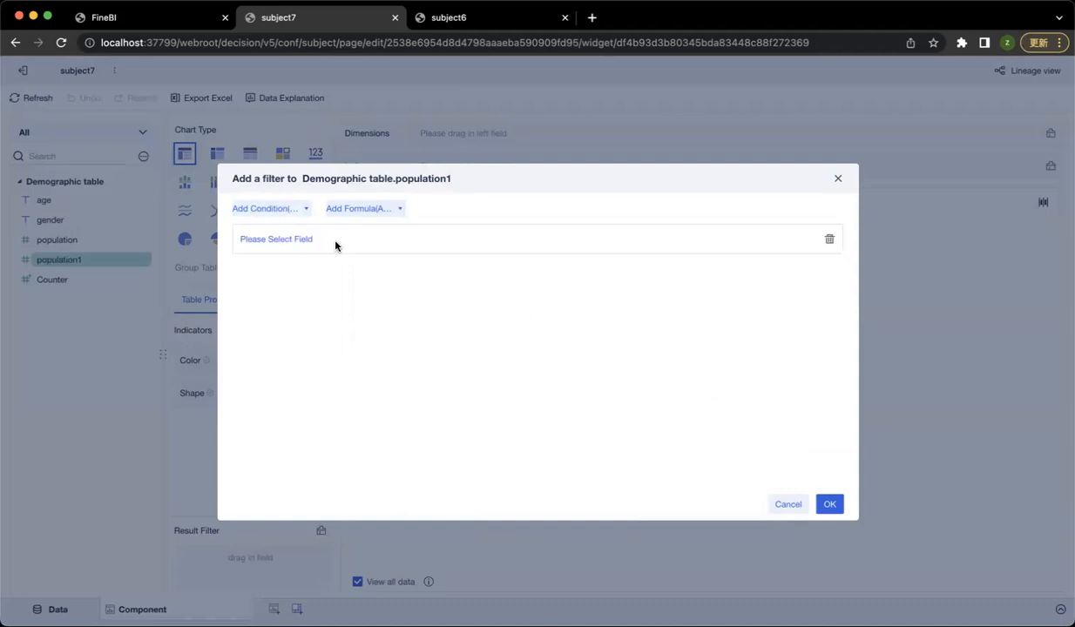
left_click(300, 243)
left_click(290, 321)
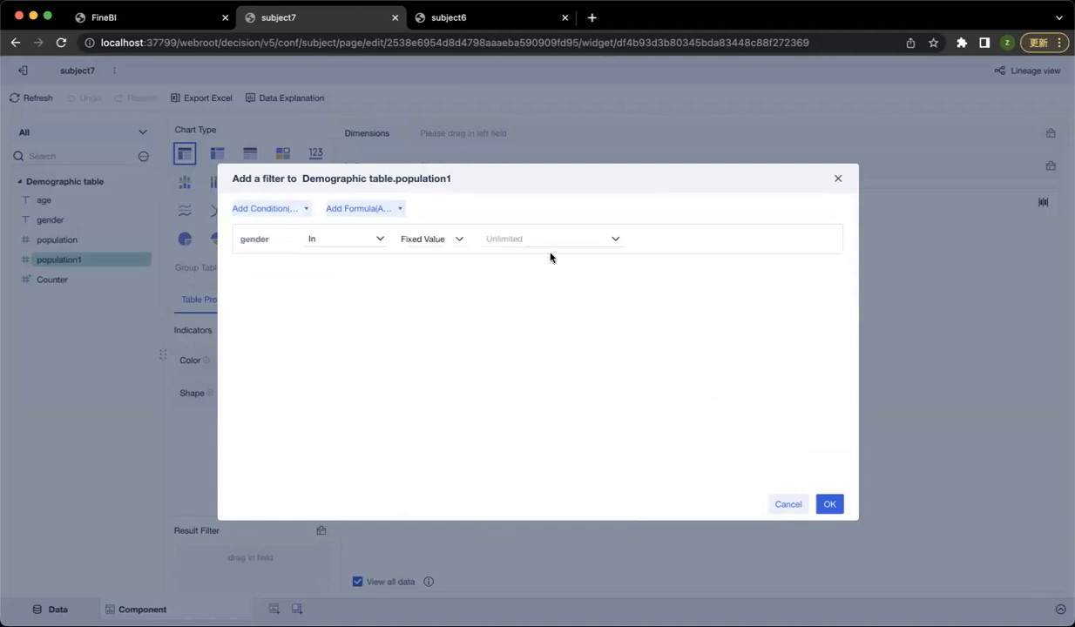
left_click(549, 239)
left_click(523, 285)
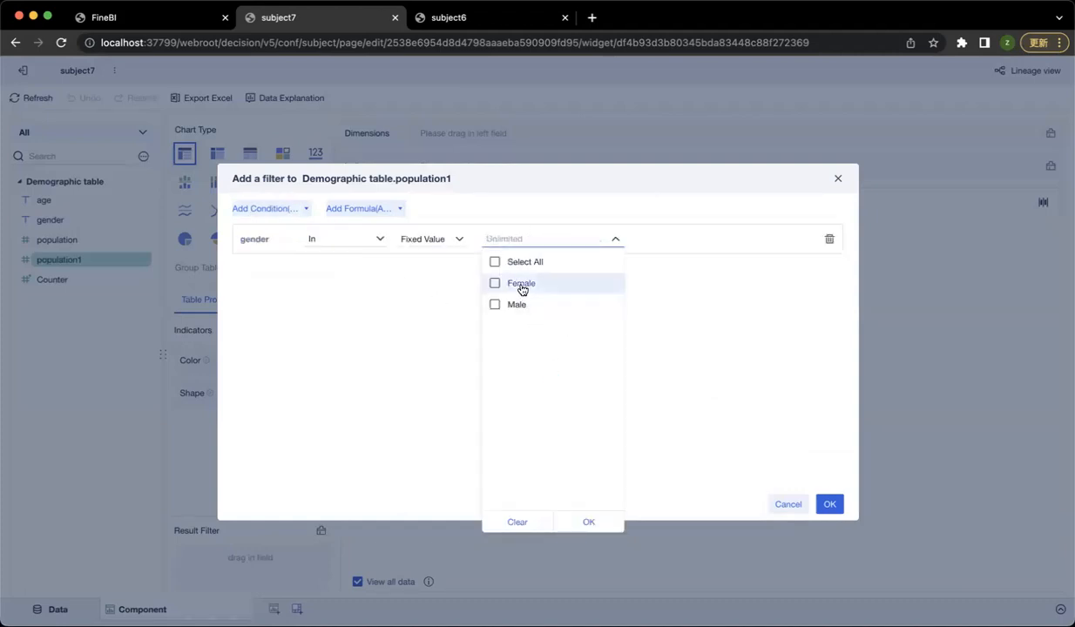
left_click(770, 458)
left_click(827, 503)
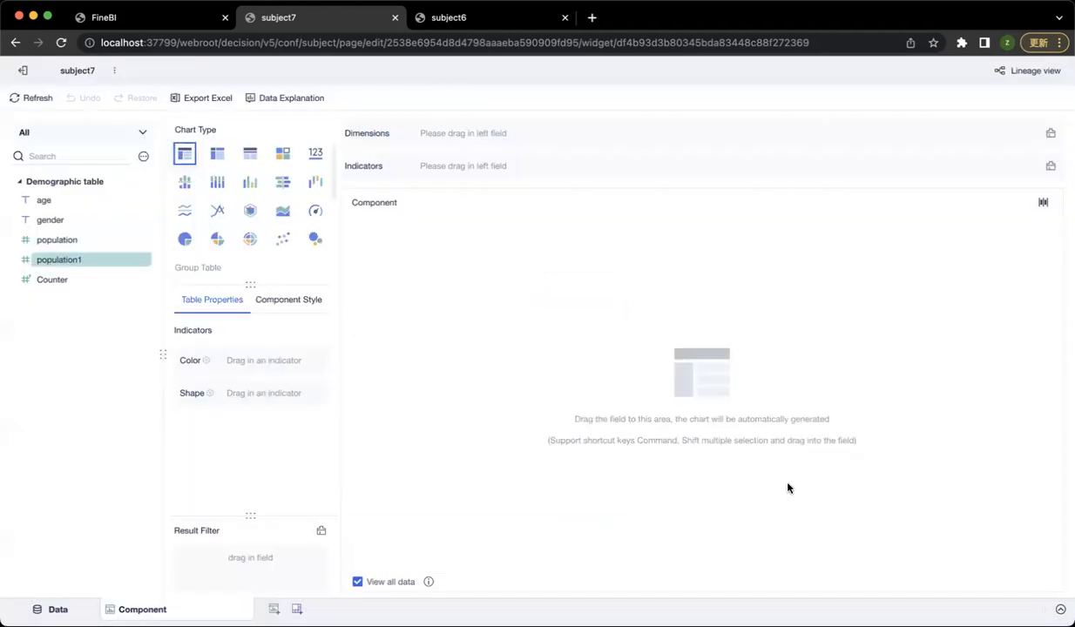
Create a Contrast Column Chart with age on the vertical axis and population and population1 on the horizontal axis
left_click(284, 185)
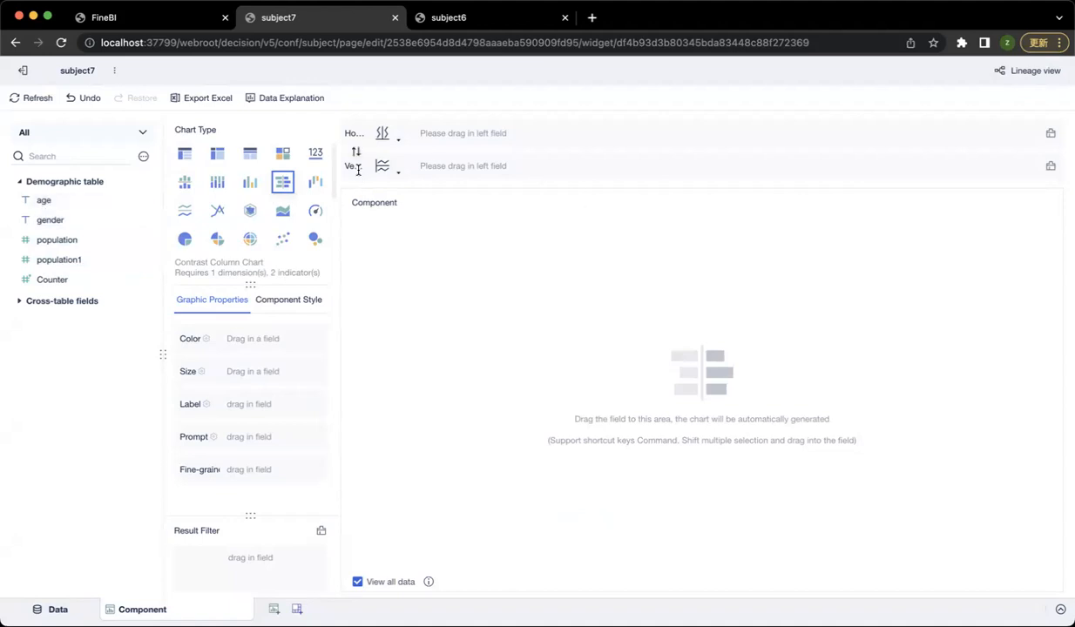
left_click_drag(43, 200, 432, 166)
left_click_drag(29, 240, 459, 134)
left_click_drag(59, 260, 543, 138)
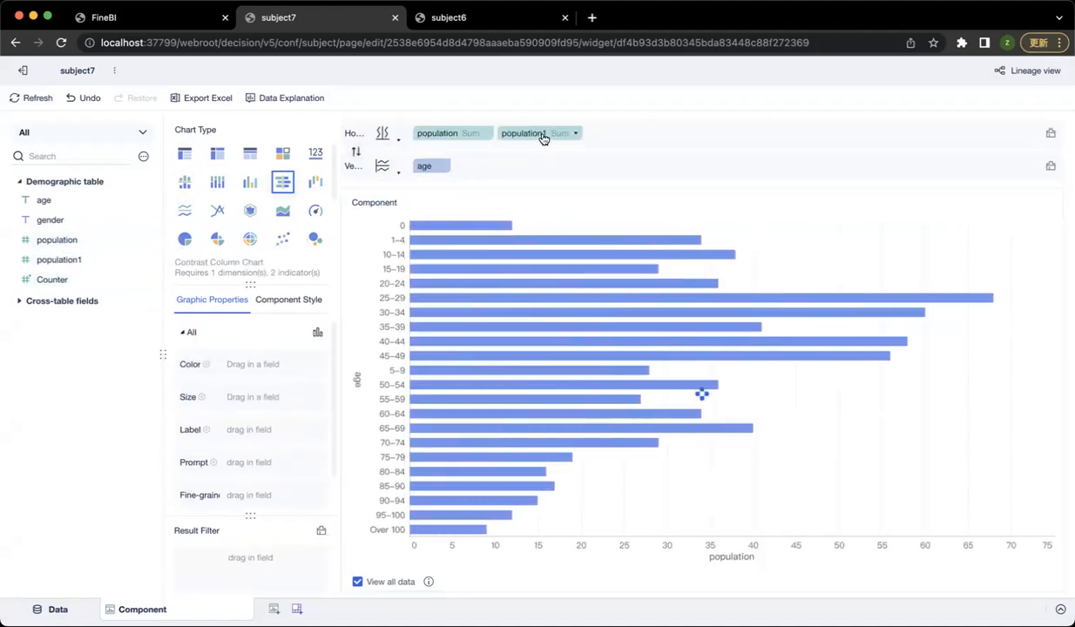
Rename the population indicator on the horizontal axis as population(male)
double_click(452, 135)
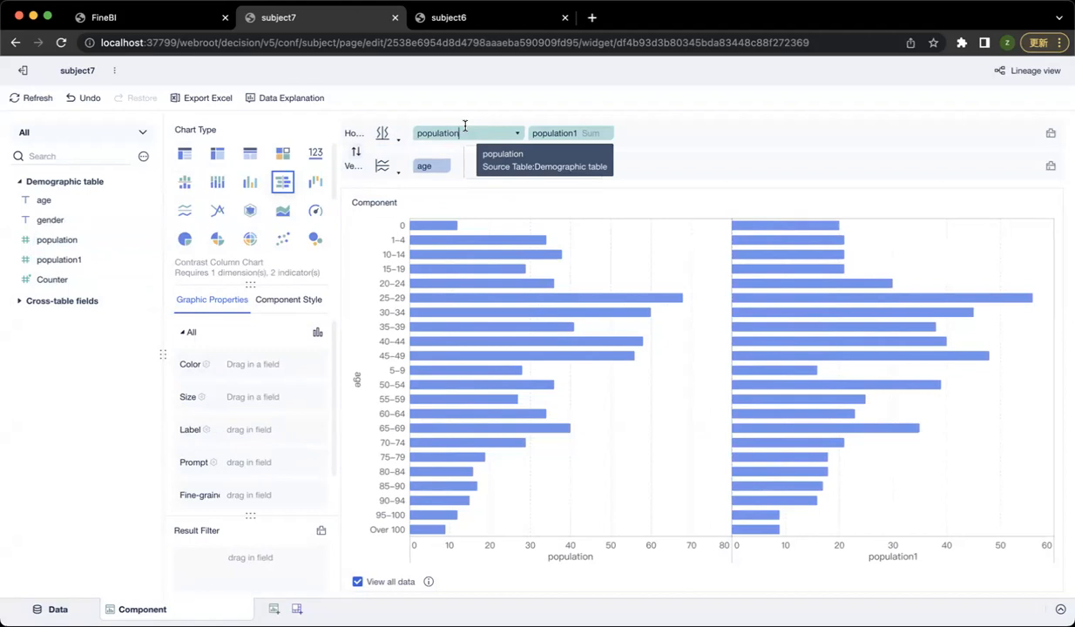
type("male")
type("(")
key("Right")
key("Right")
key("Right")
key("Right")
type(")")
key("Return")
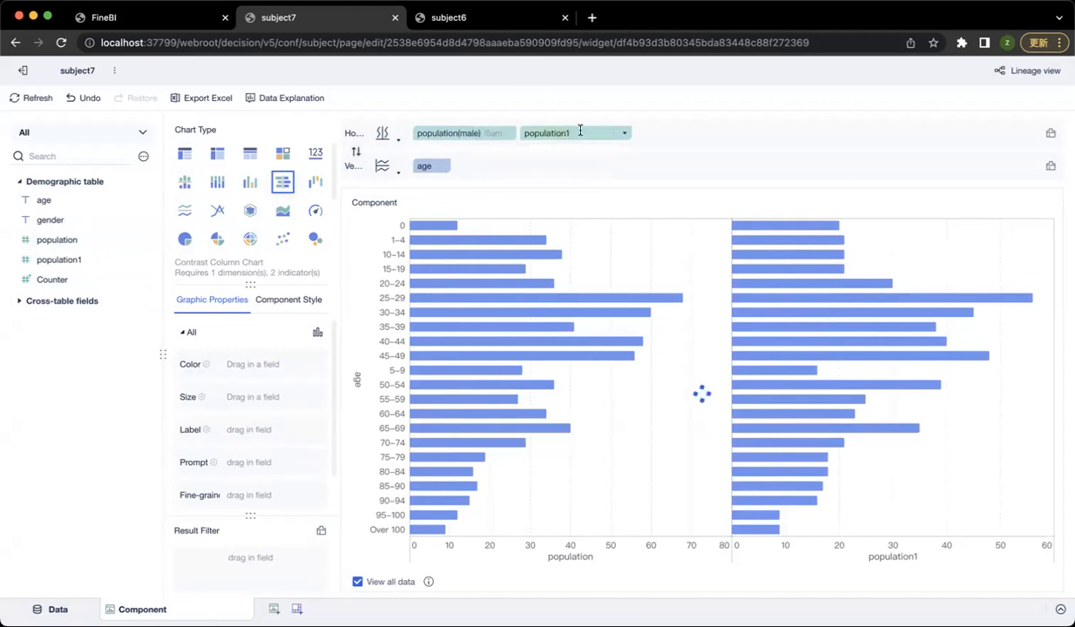
Rename the population1 indicator on the horizontal axis as population(female)
key("BackSpace")
type("()")
type("d")
key("BackSpace")
type("female")
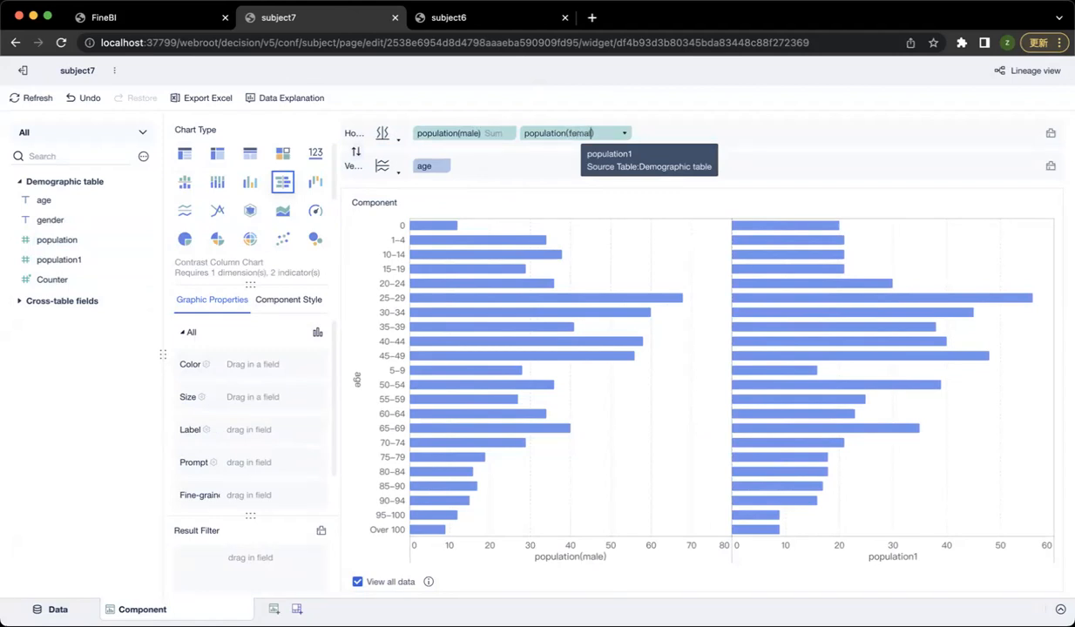
key("Return")
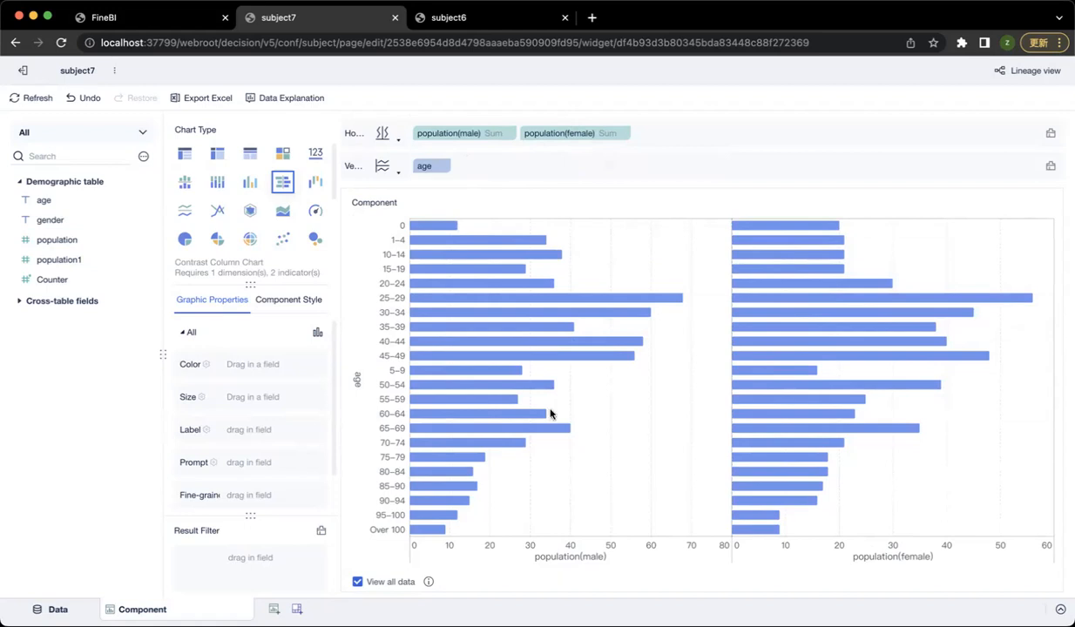
Reverse the value axis of the population(male) indicator
left_click(511, 136)
left_click(581, 285)
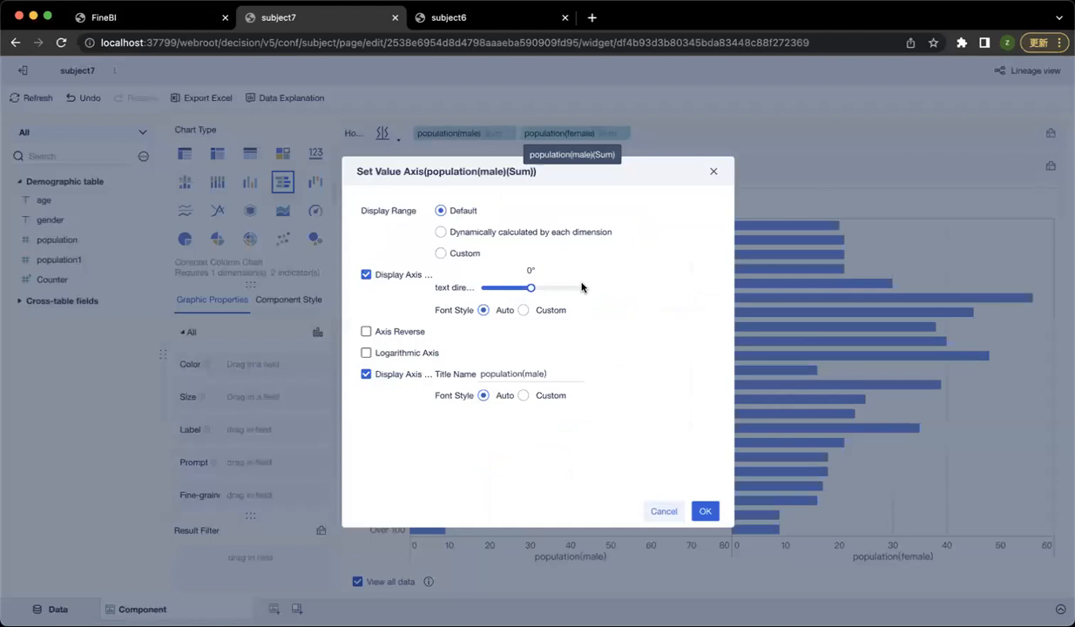
left_click(375, 333)
left_click(705, 513)
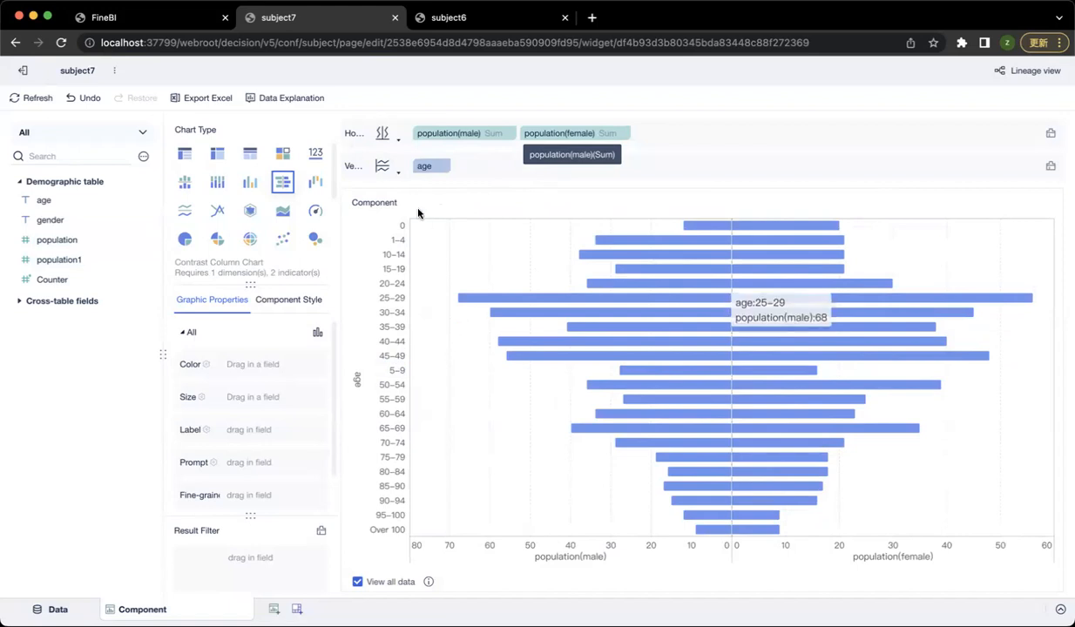
Apply a custom sort to the age dimension, placing 5-9 between 1-4 and 10-14
left_click(442, 165)
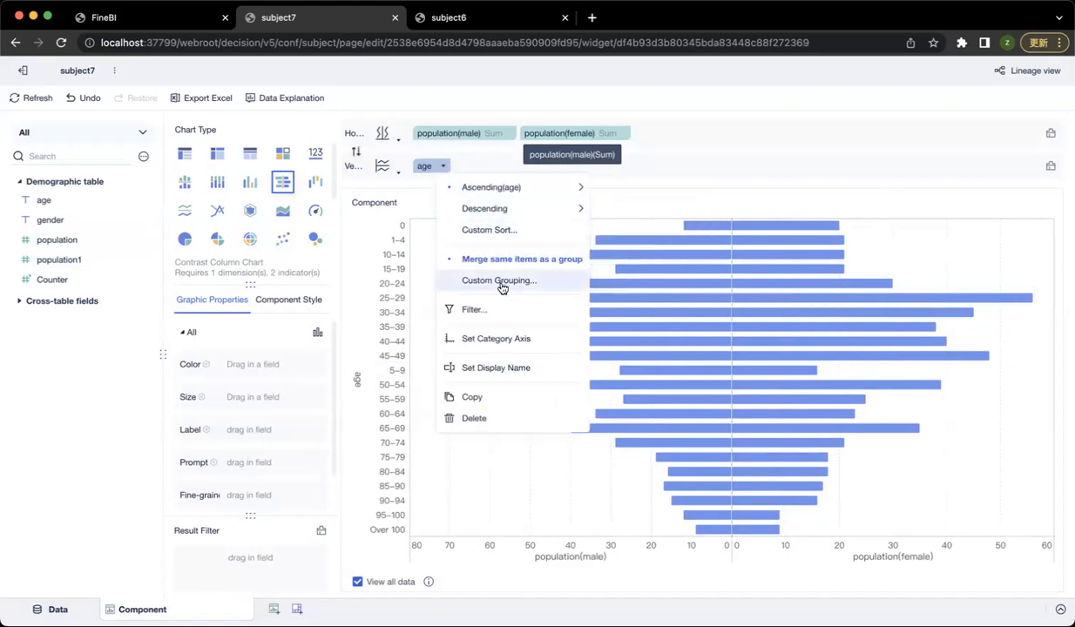
left_click(497, 232)
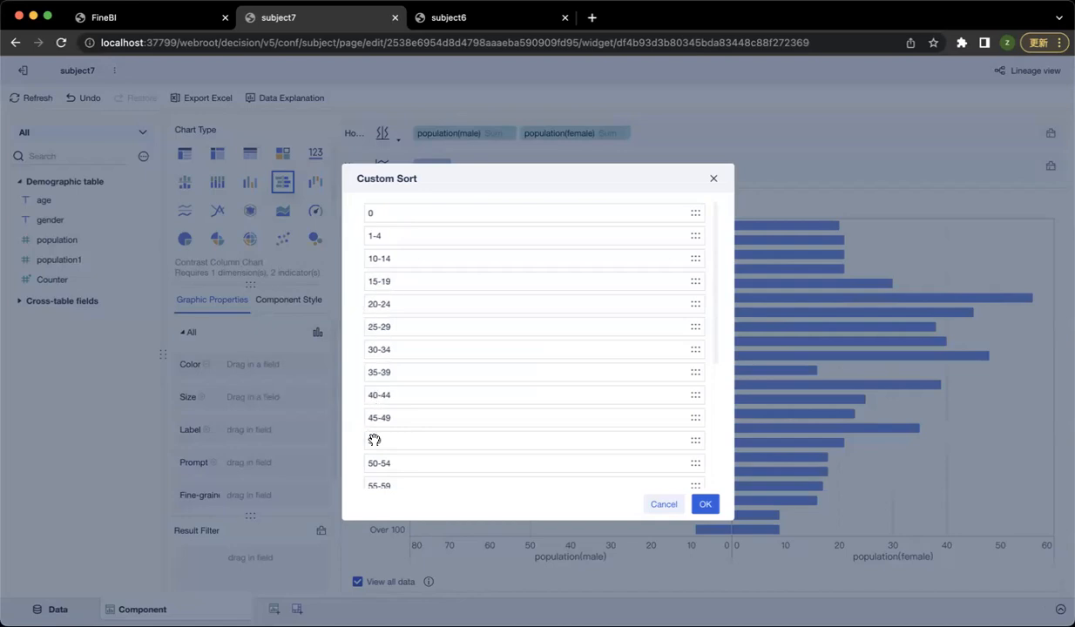
scroll(377, 469, "down", 2)
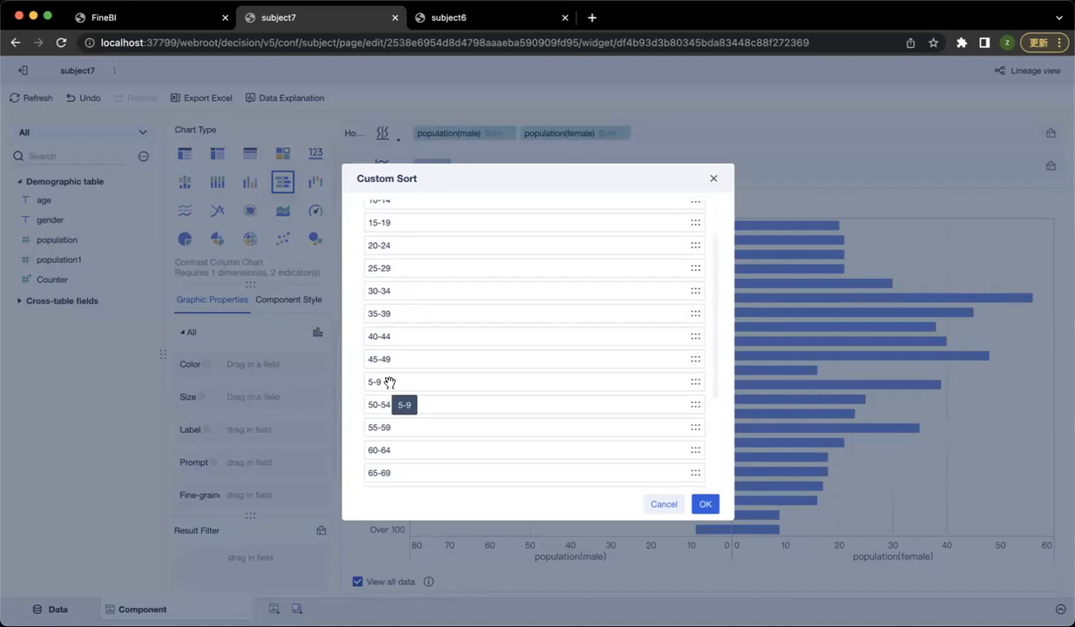
left_click_drag(390, 388, 378, 263)
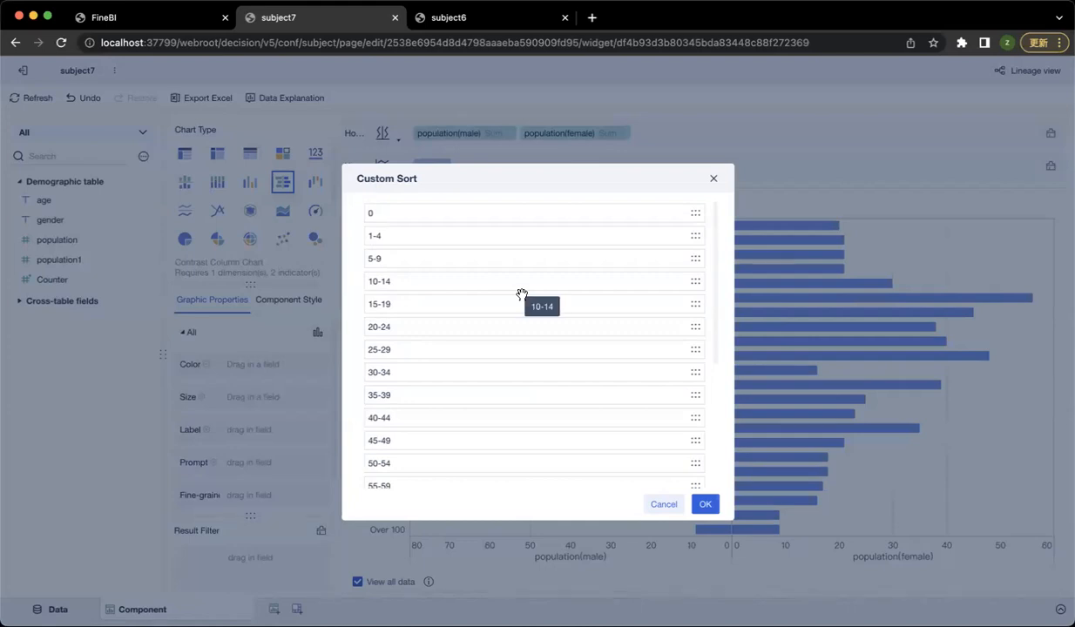
left_click(706, 505)
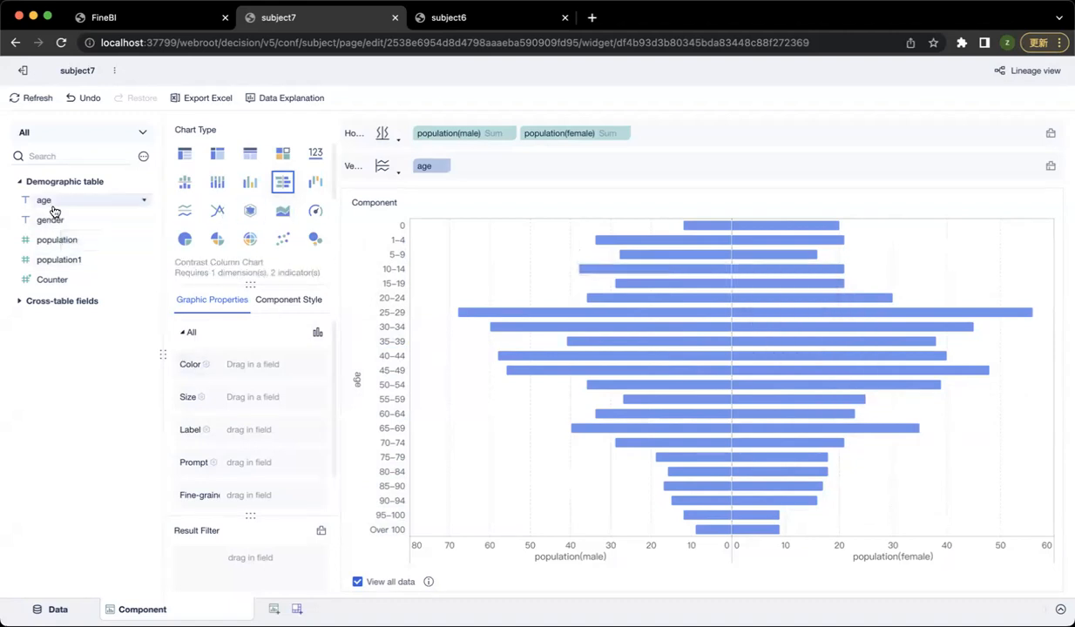
Color the bars by gender, using pink for Female and blue for Male
left_click_drag(52, 220, 257, 367)
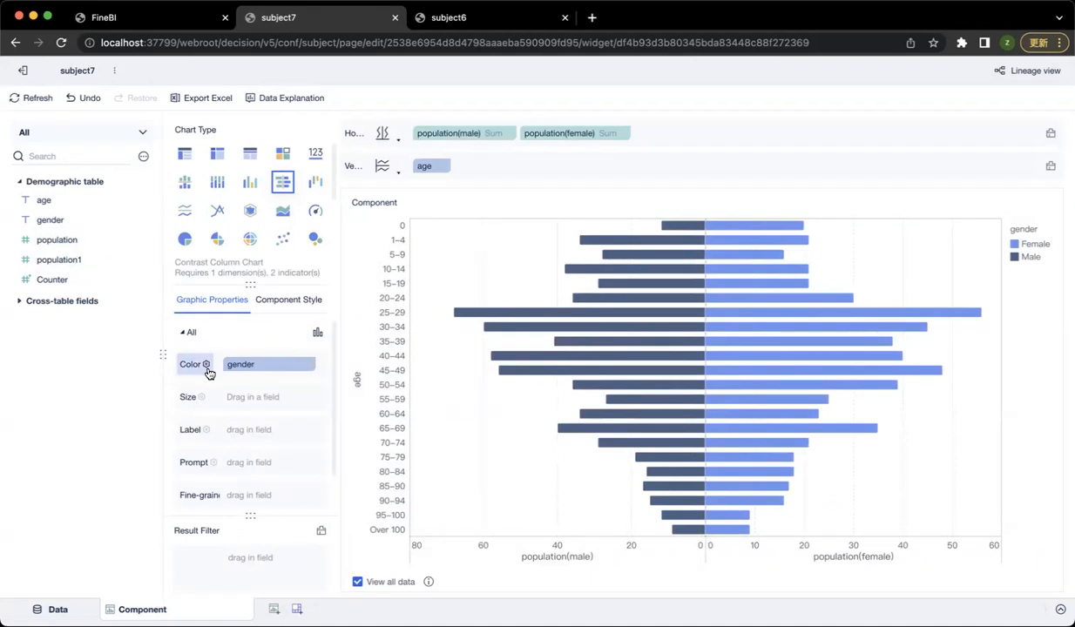
left_click(209, 373)
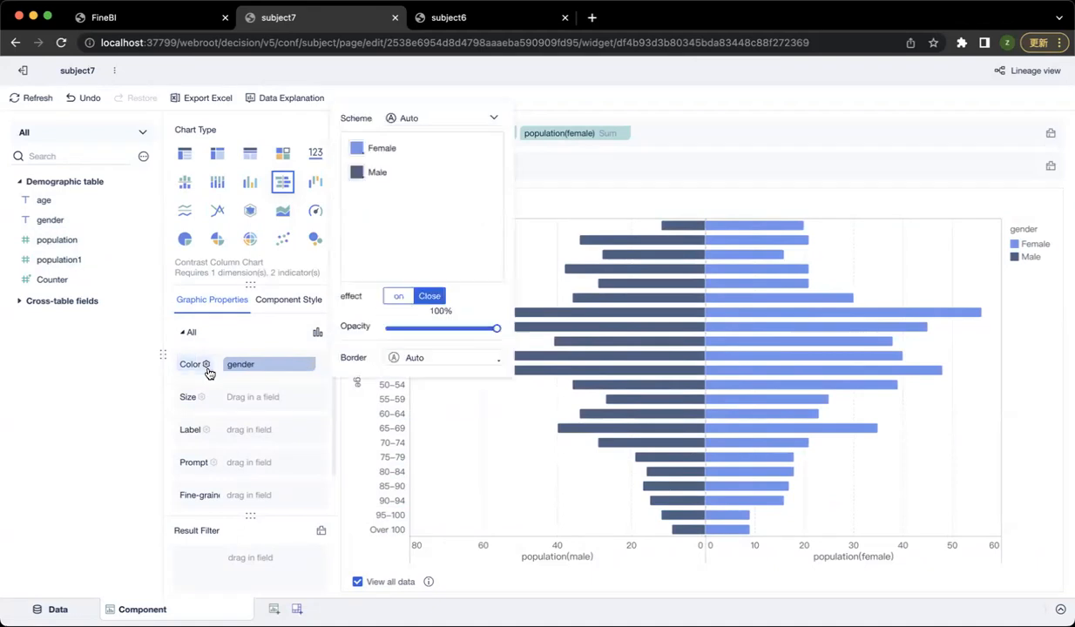
left_click(424, 125)
left_click(350, 191)
left_click(357, 149)
left_click(376, 220)
left_click(356, 172)
left_click(353, 287)
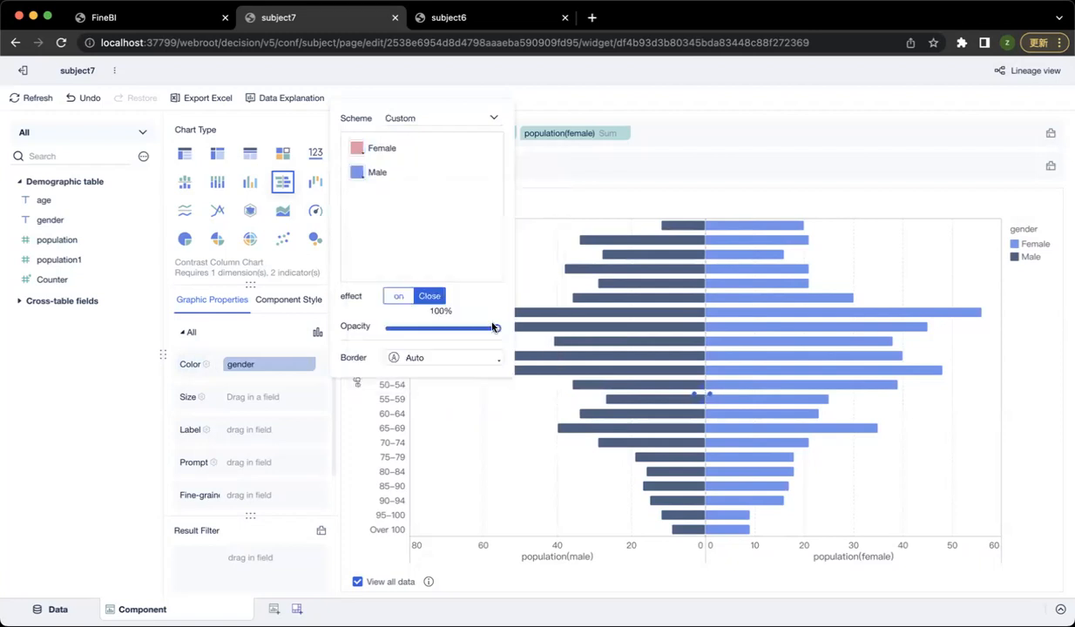
left_click(665, 186)
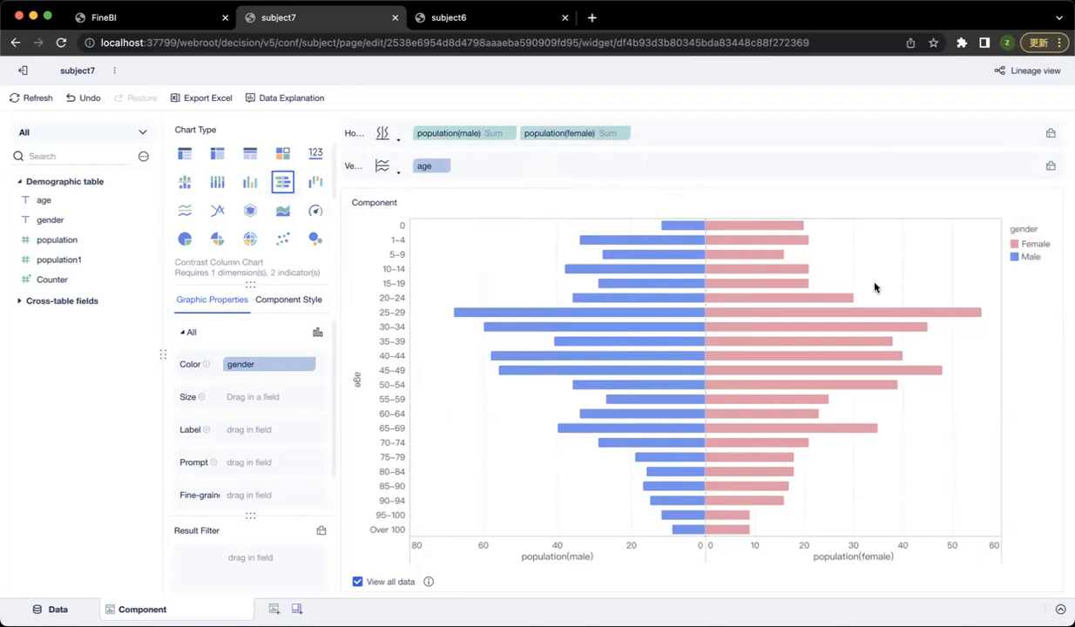
Try sizing the bars by population, by population1 and by age in turn
mouse_move(682, 231)
mouse_move(728, 532)
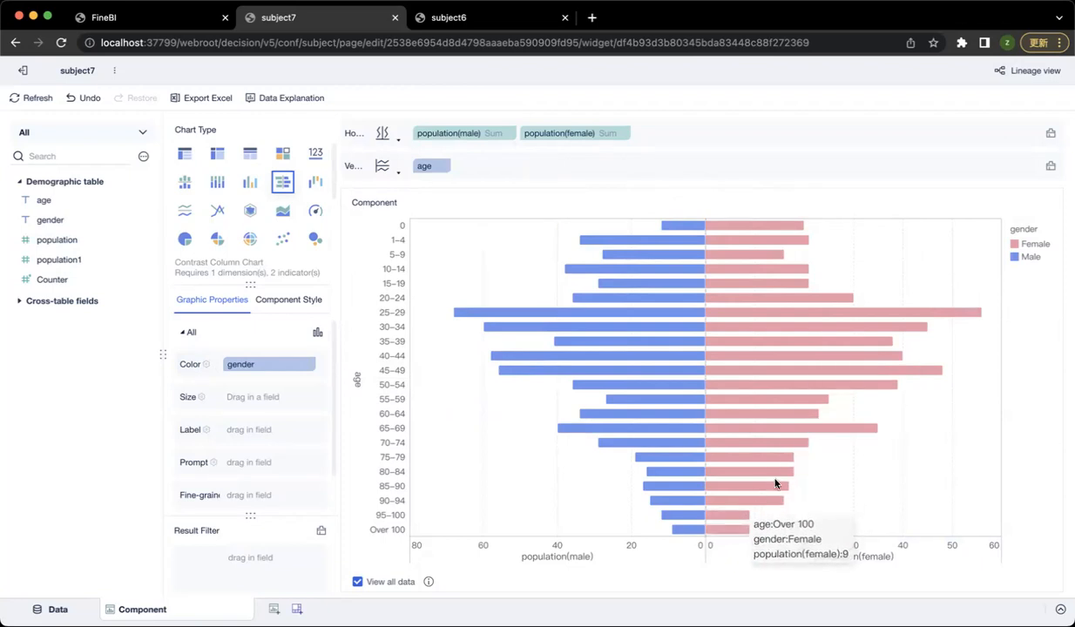
mouse_move(662, 532)
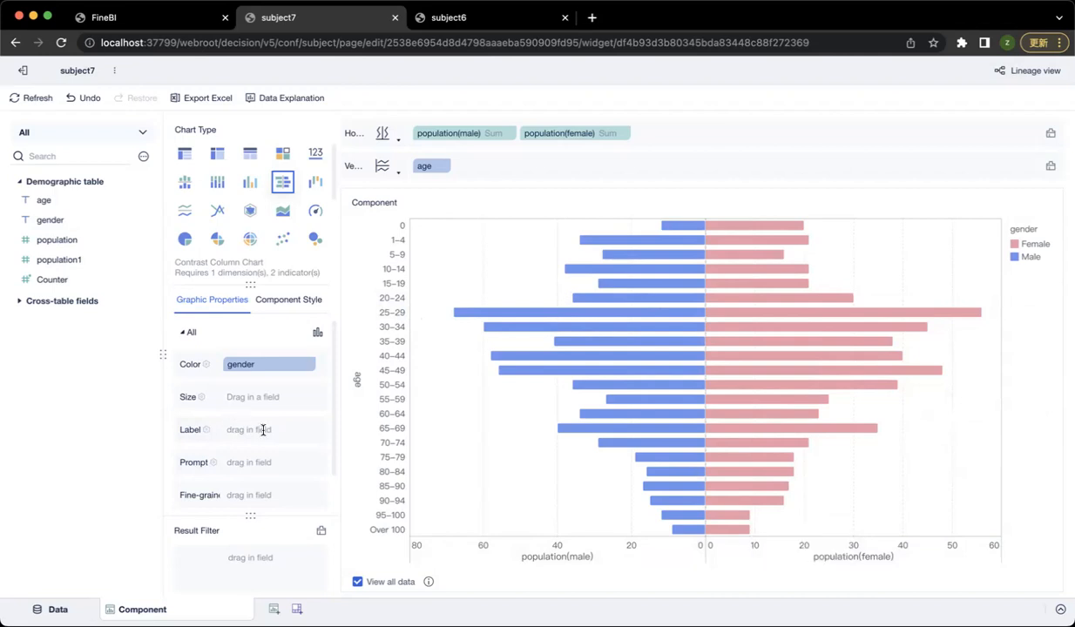
left_click_drag(75, 245, 259, 401)
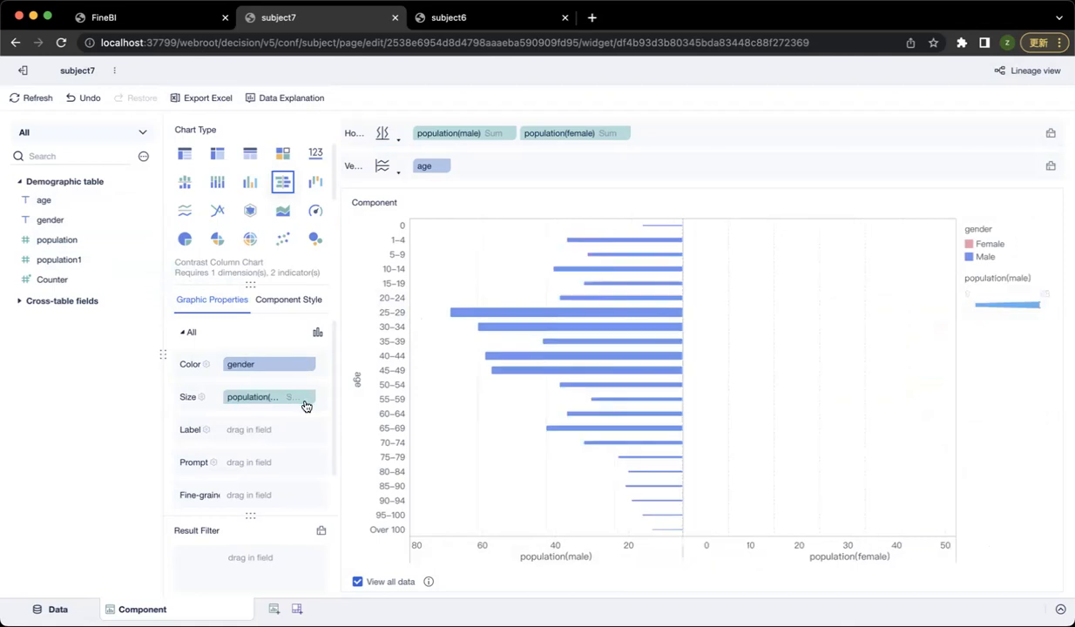
left_click_drag(61, 259, 288, 401)
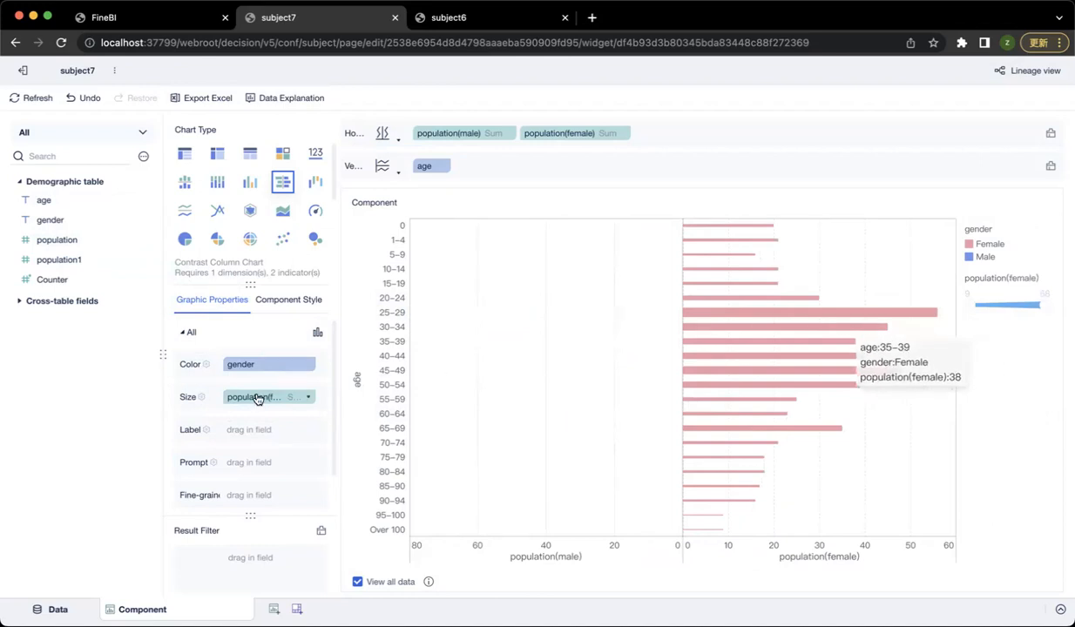
left_click_drag(48, 203, 247, 393)
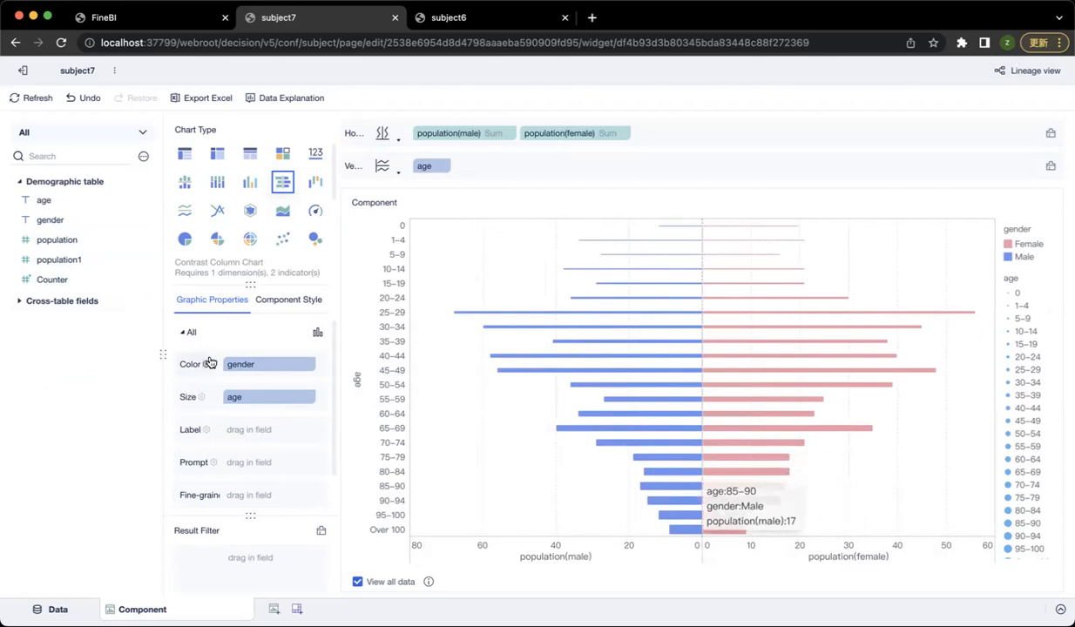
Set the column width to 100 and use age for the bar labels instead of the bar size
left_click(195, 396)
left_click_drag(429, 414, 454, 416)
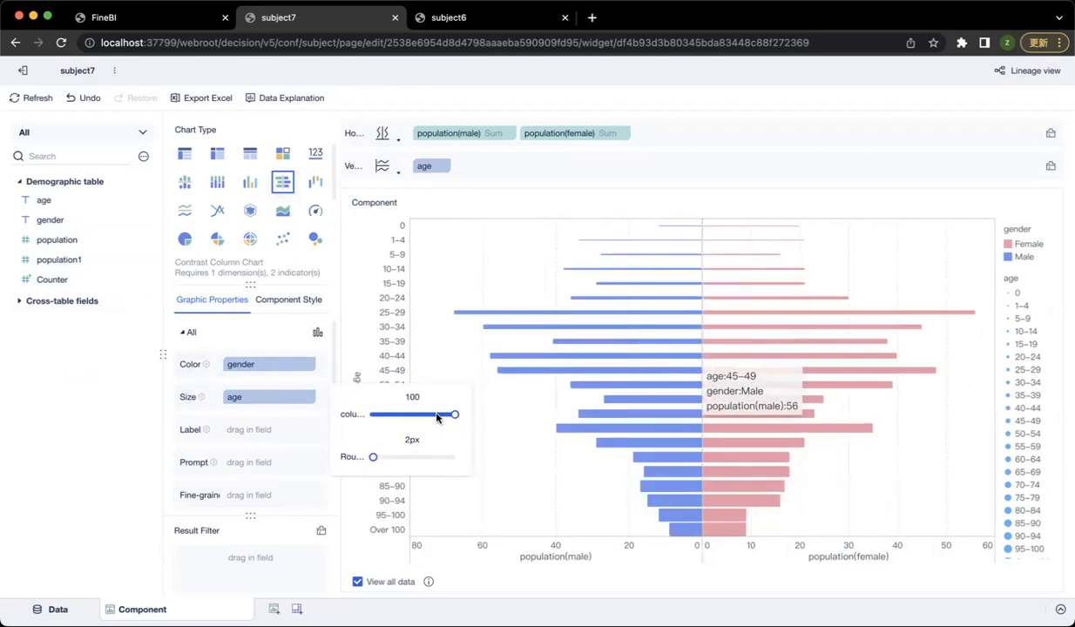
left_click_drag(258, 399, 159, 449)
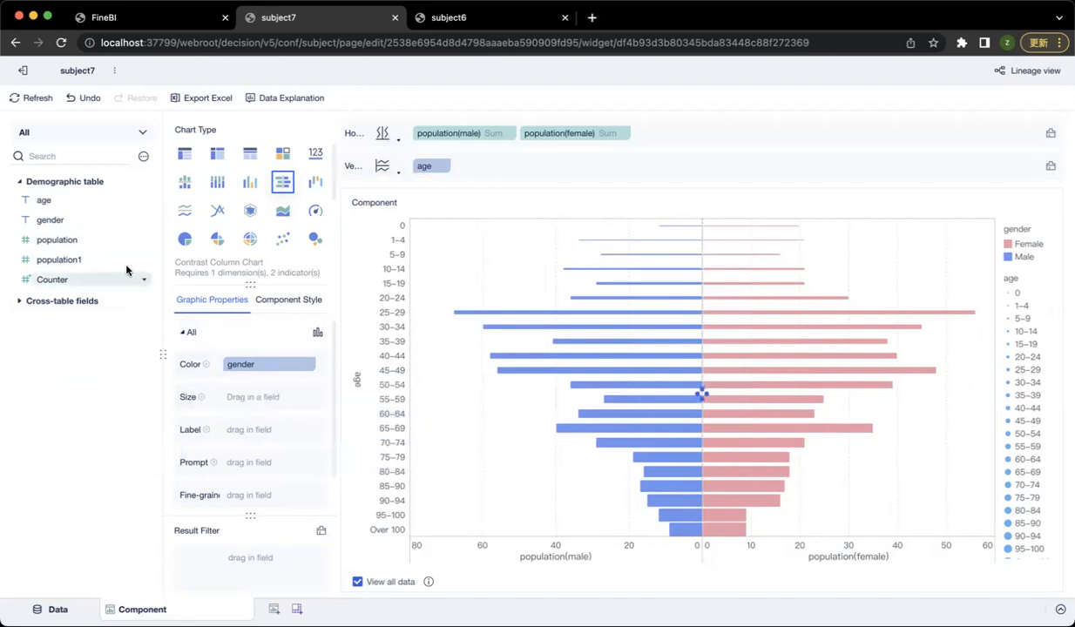
left_click_drag(51, 203, 264, 440)
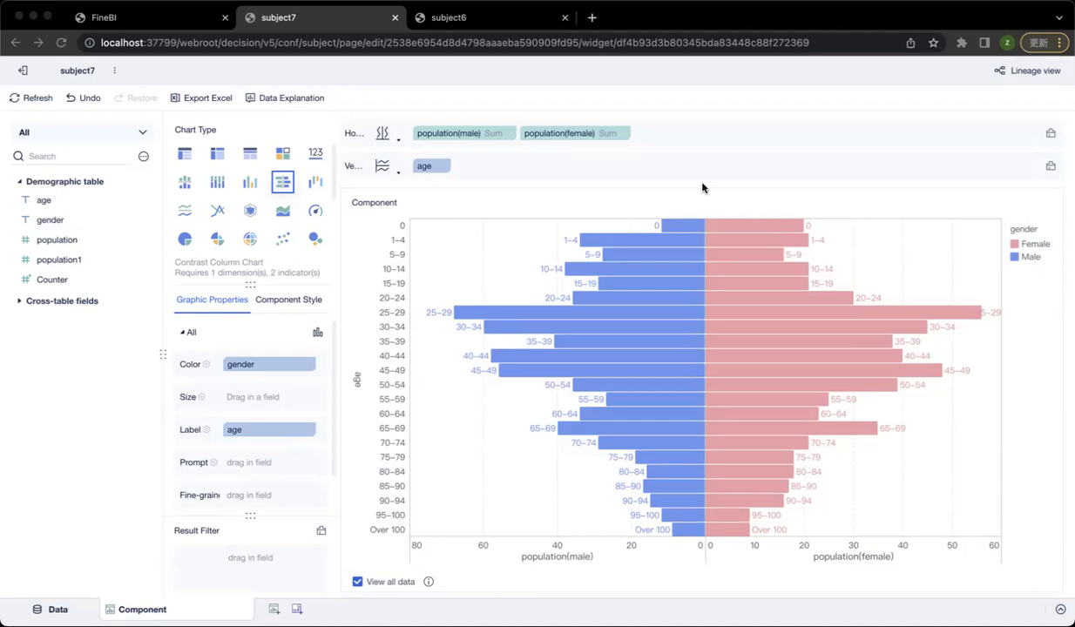
Create a dashboard and place the population pyramid component on it, enlarged to fill most of the canvas
left_click(292, 612)
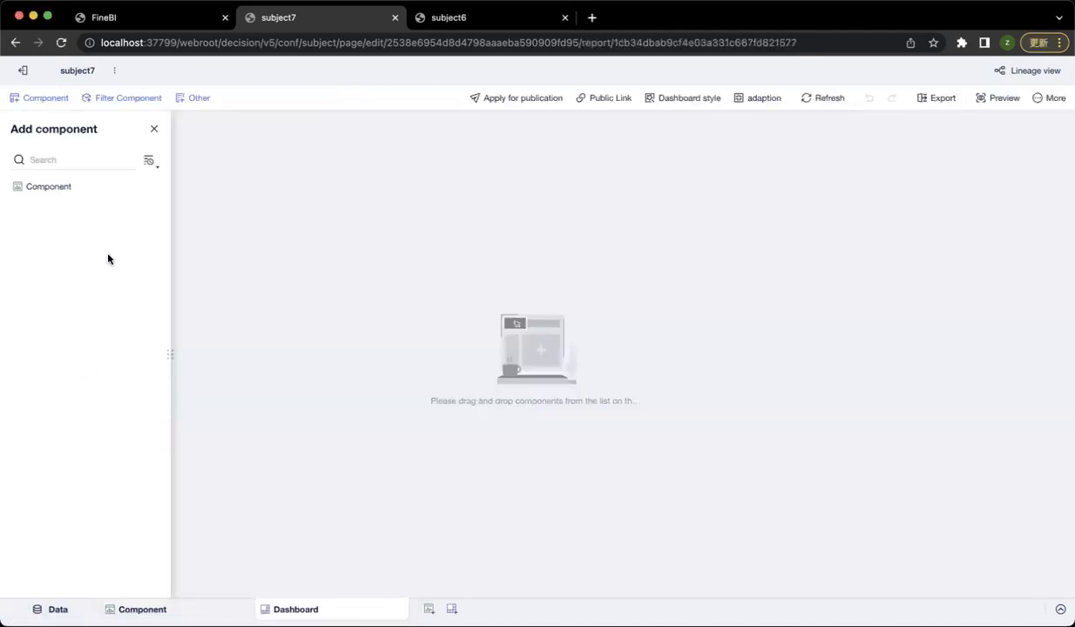
left_click_drag(72, 185, 484, 351)
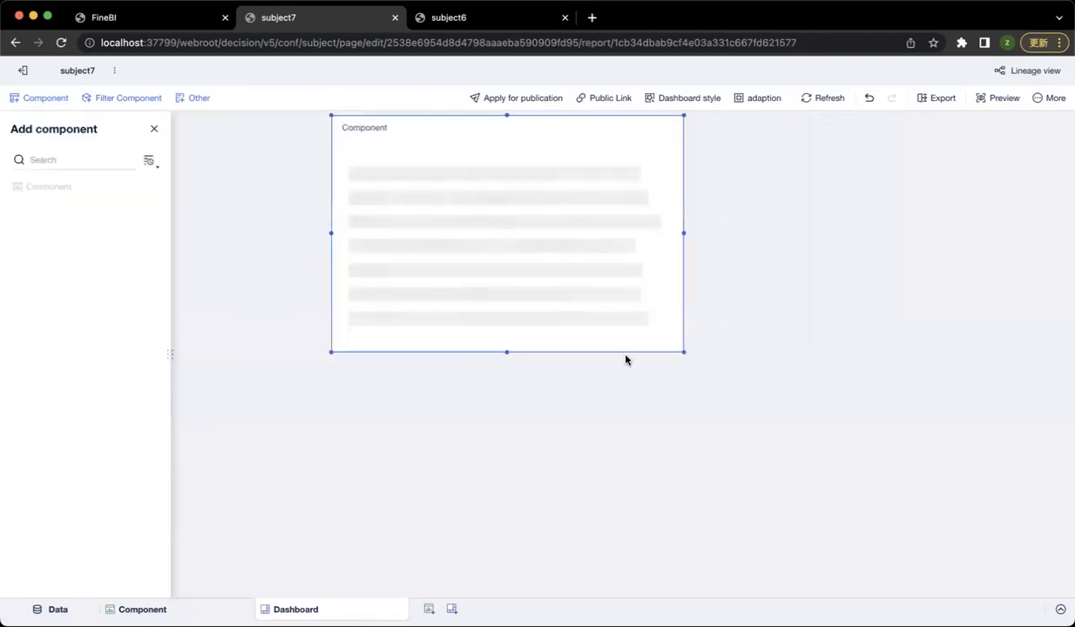
left_click_drag(679, 352, 1029, 599)
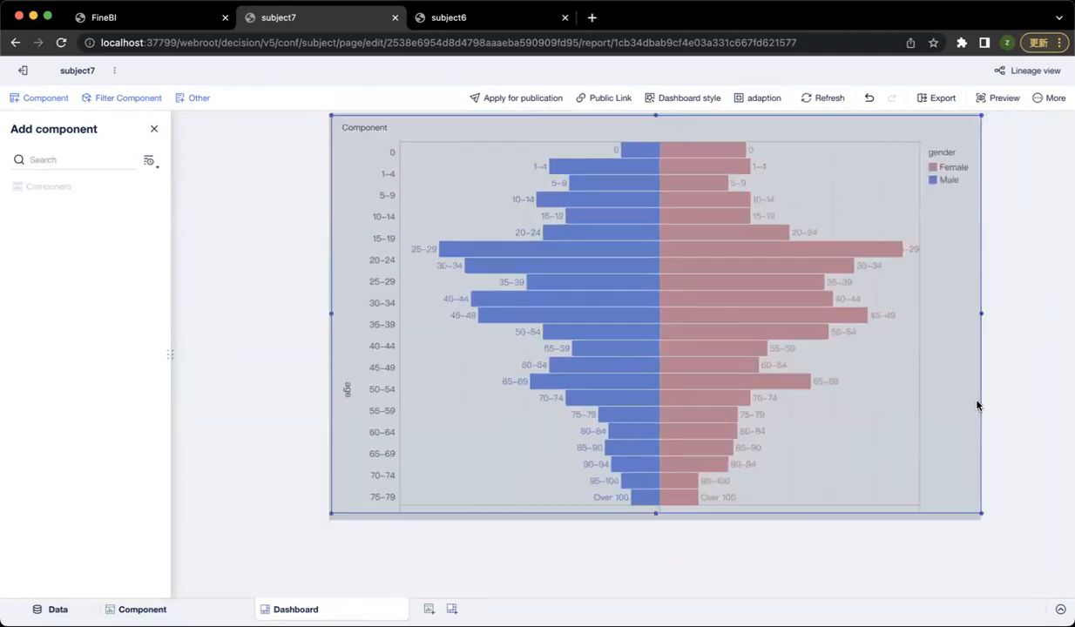
Add a Text Drop-Down filter component to the dashboard above the population pyramid
left_click(128, 98)
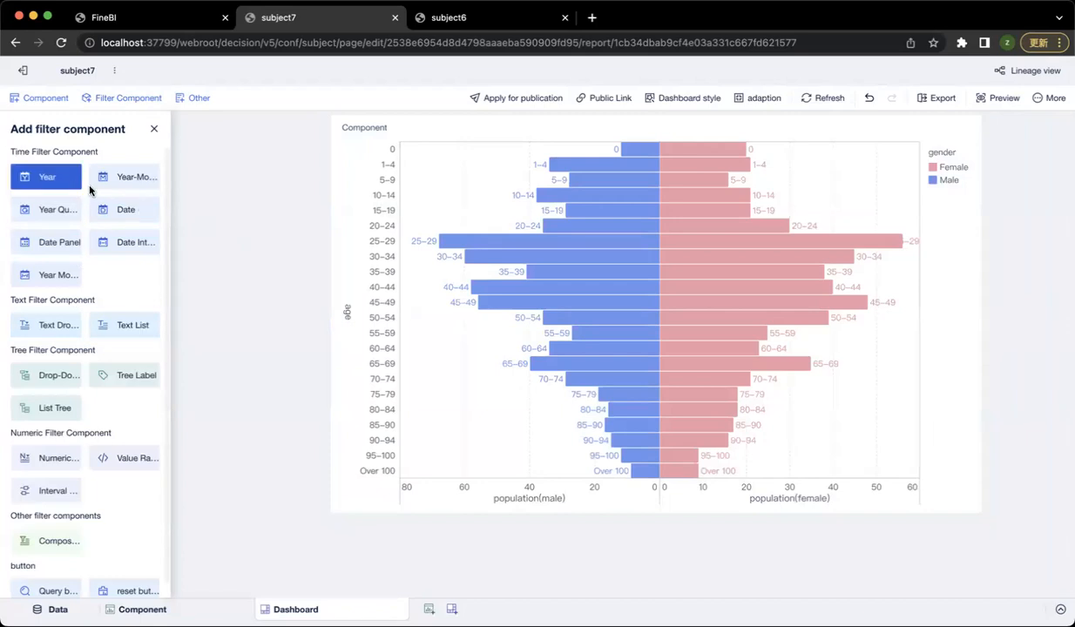
left_click_drag(50, 327, 495, 141)
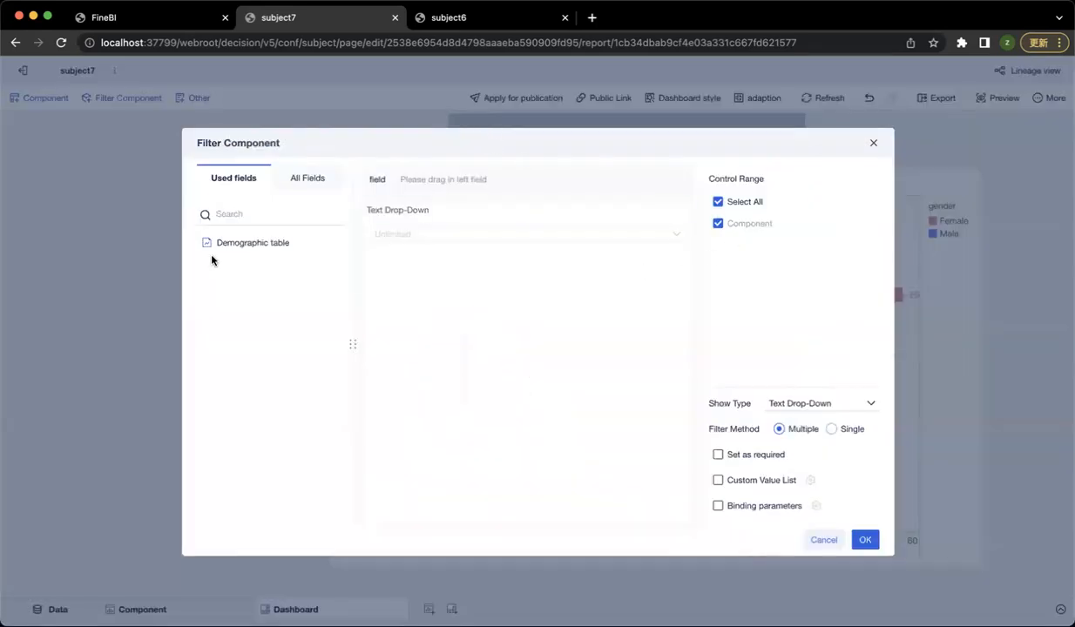
left_click(209, 244)
left_click(863, 539)
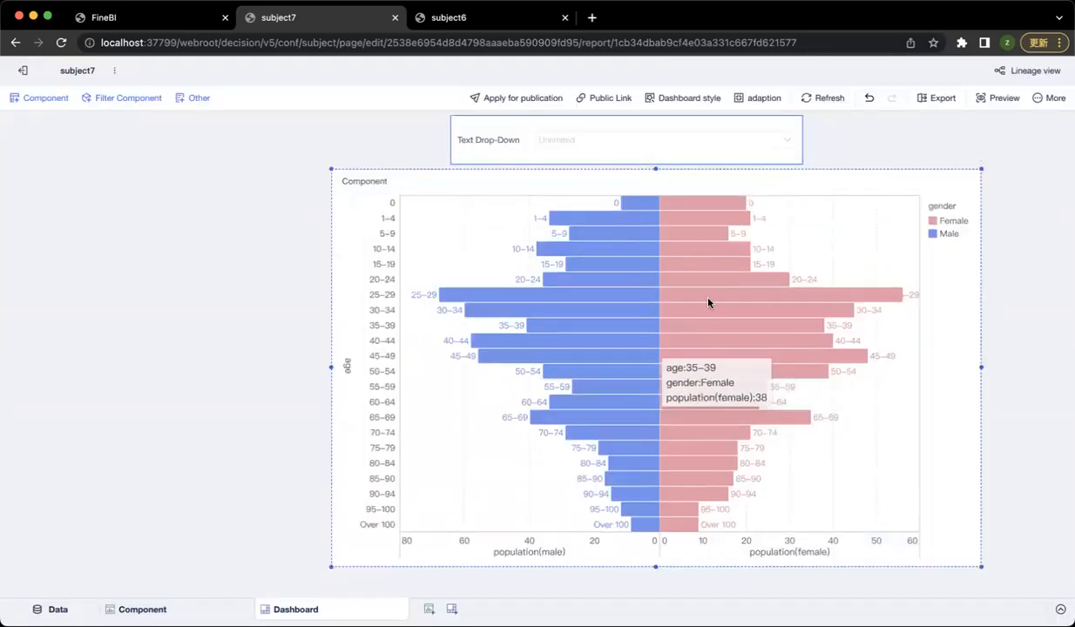
Bind the text drop-down filter to the age field of the Demographic table
left_click(540, 150)
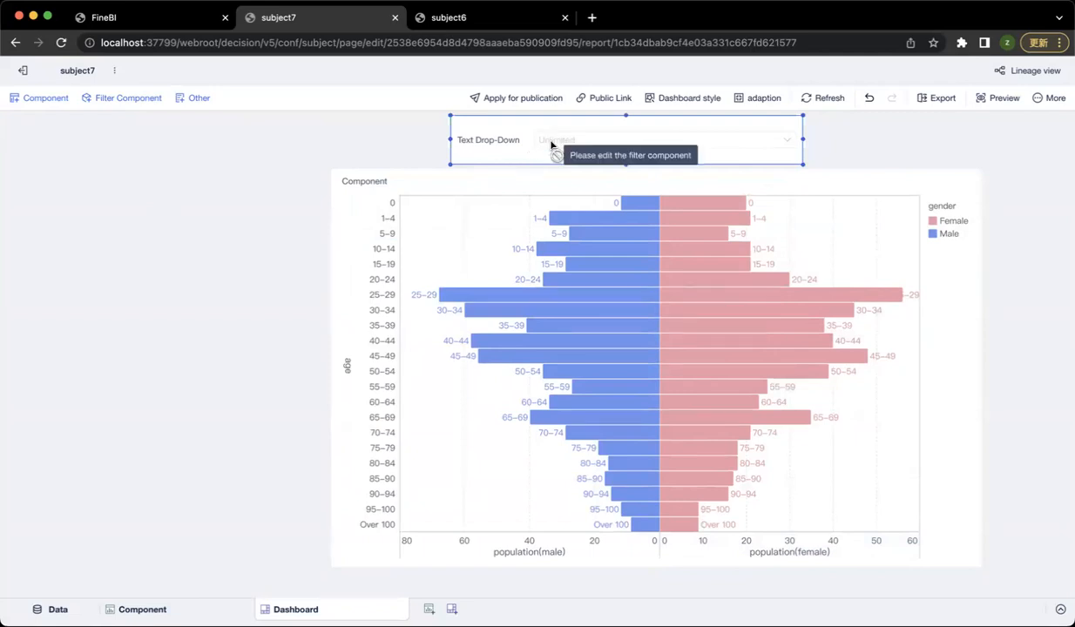
left_click(809, 121)
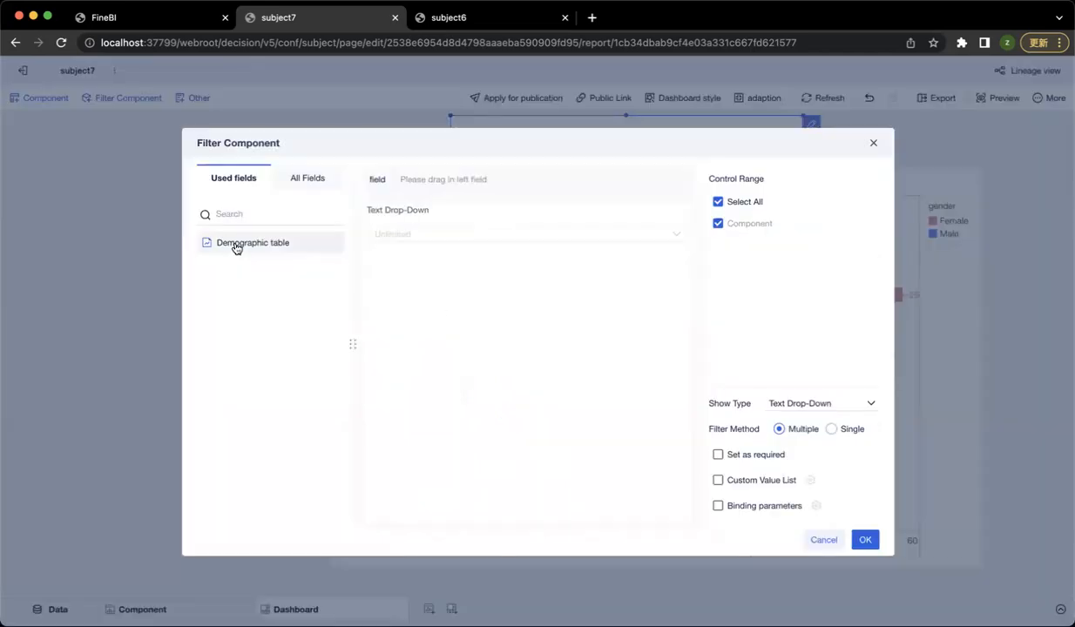
left_click(235, 244)
left_click_drag(236, 262, 497, 170)
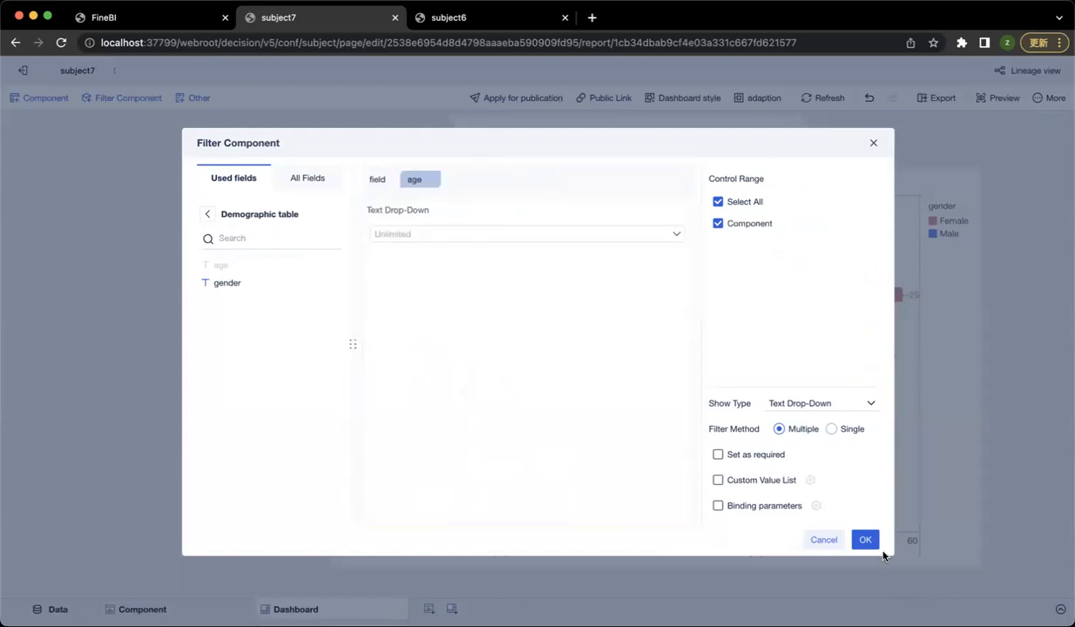
left_click(865, 539)
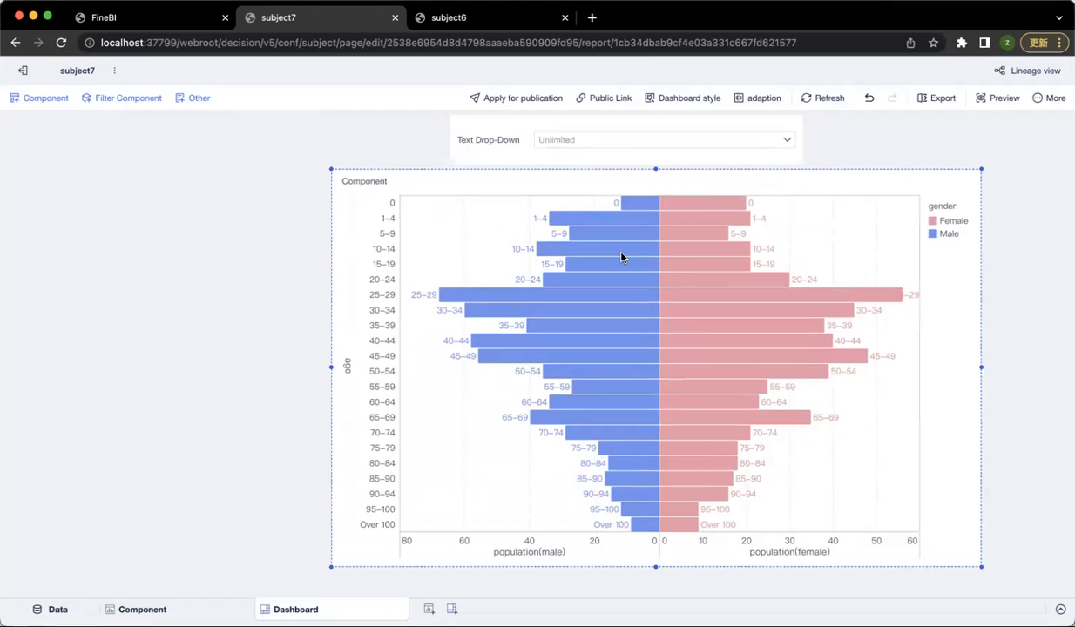
Filter the population pyramid to the age groups 20-24 and 25-29
left_click(650, 139)
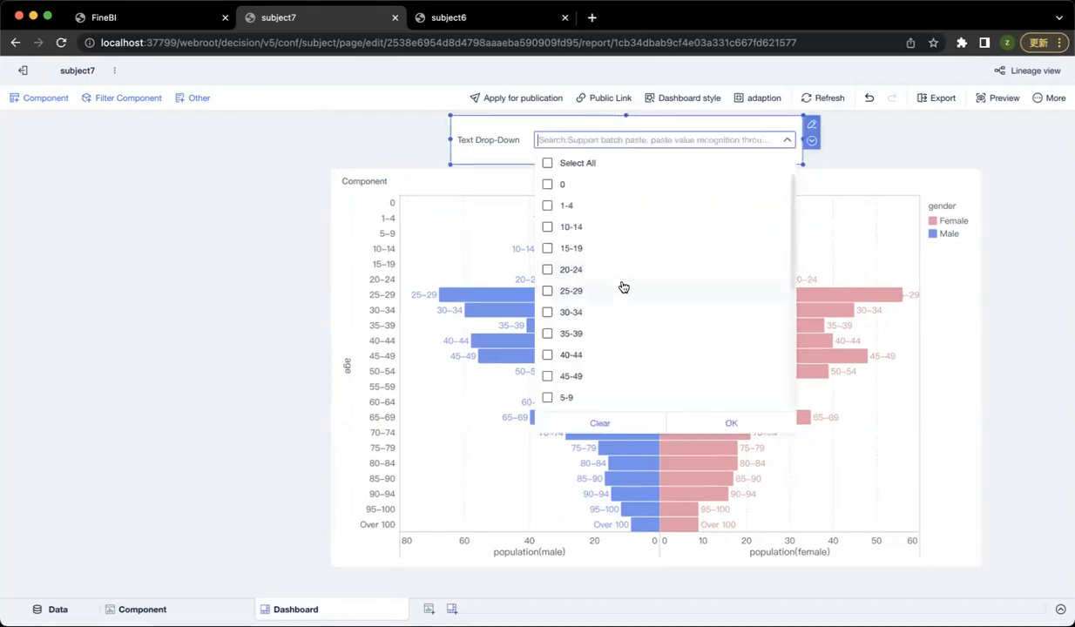
scroll(612, 289, "down", 1)
left_click(567, 256)
left_click(577, 277)
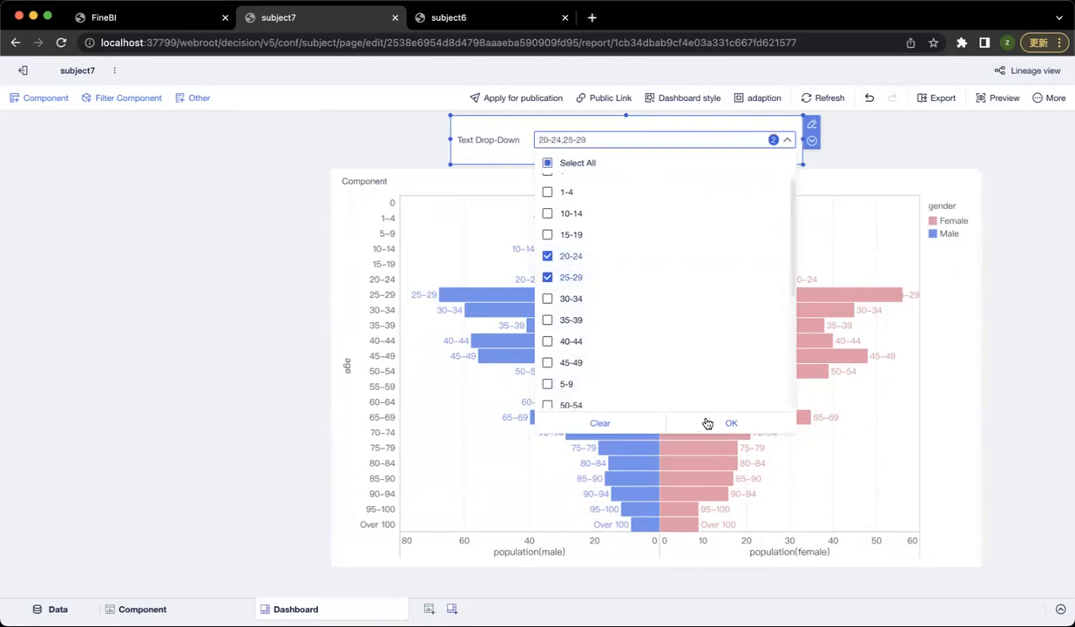
left_click(707, 423)
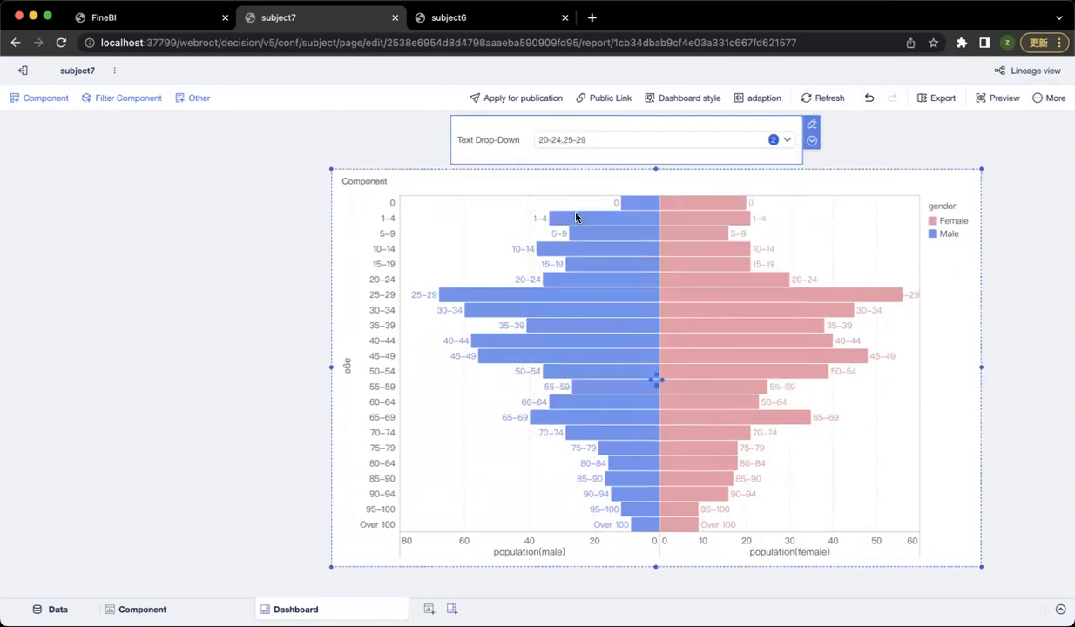
left_click(615, 143)
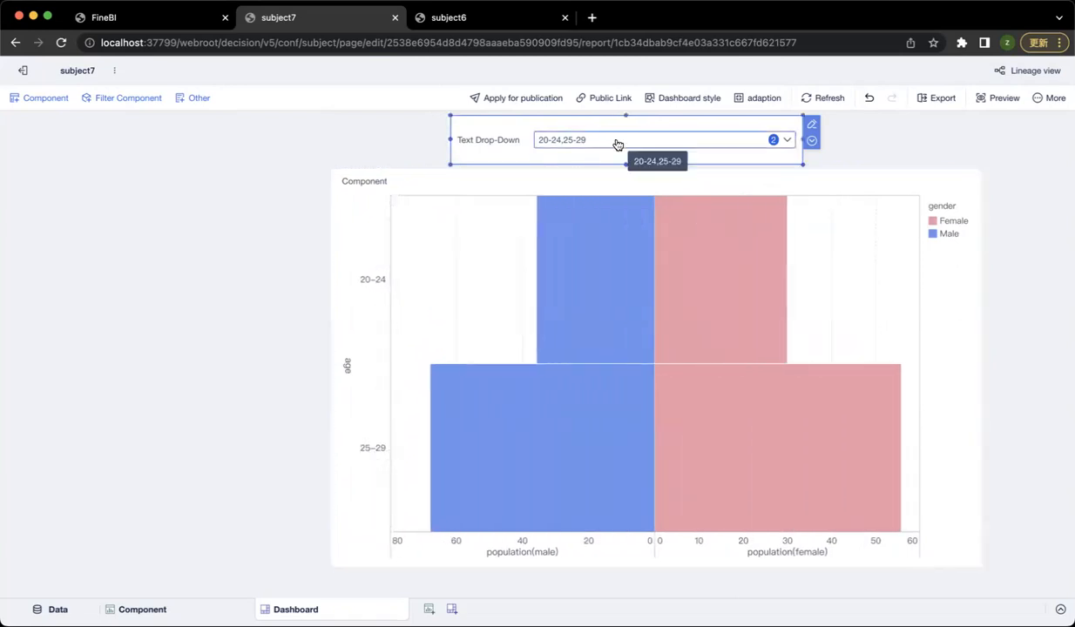
left_click(494, 471)
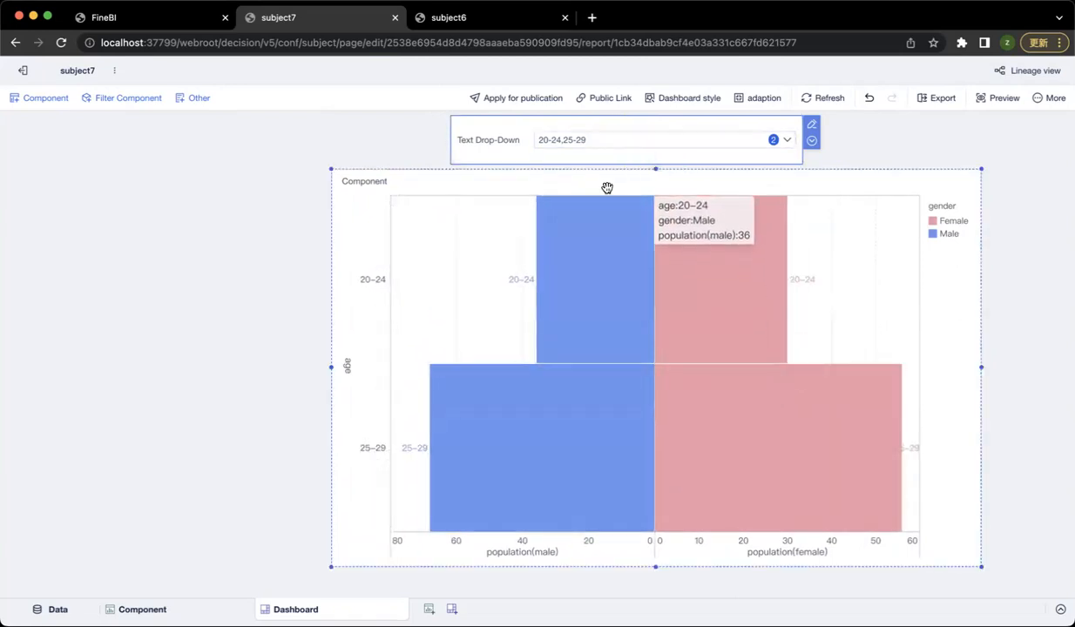
Change the age filter selection to only 70-74, 75-79, 80-84, 85-90, 90-94, 95-100 and Over 100
left_click(578, 142)
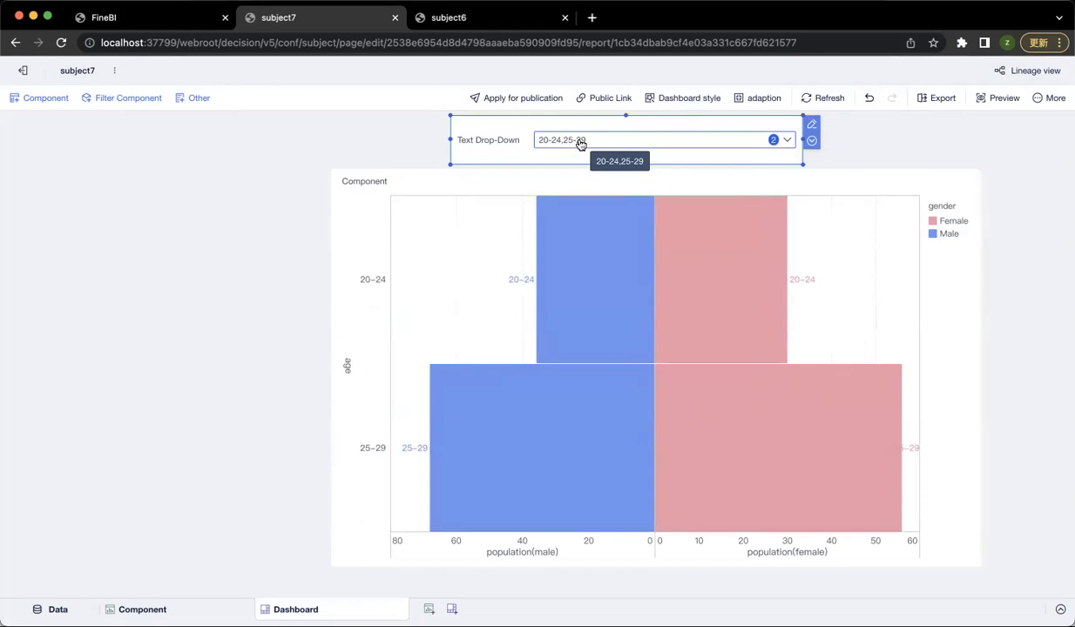
left_click(581, 141)
left_click(549, 184)
left_click(579, 208)
scroll(595, 227, "down", 5)
left_click(570, 270)
left_click(571, 291)
left_click(575, 313)
left_click(576, 334)
left_click(577, 356)
left_click(578, 377)
left_click(579, 397)
left_click(702, 419)
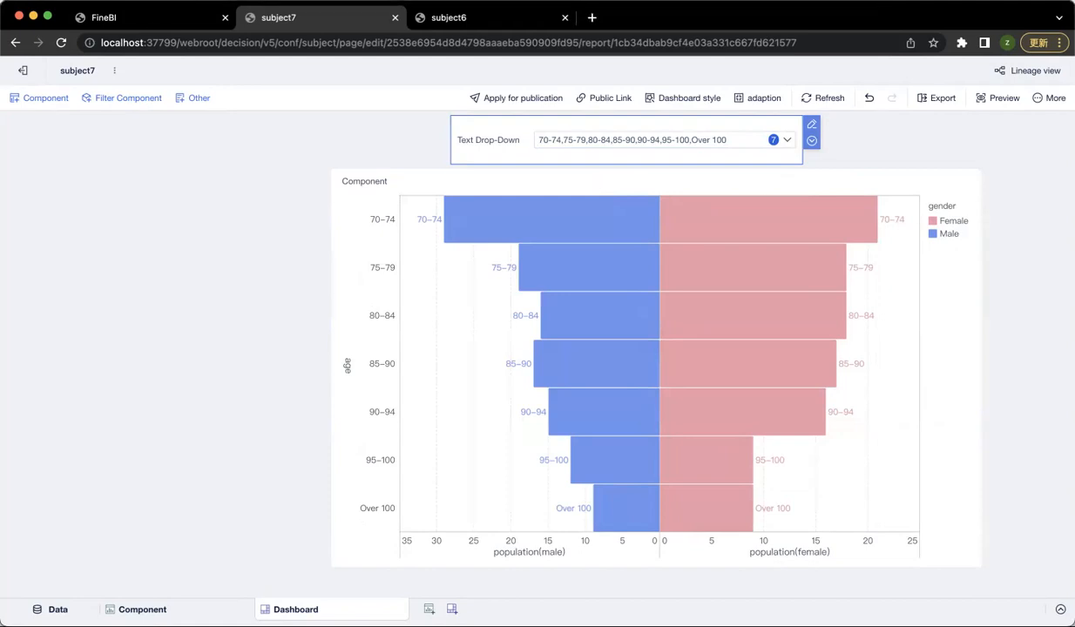
left_click(614, 184)
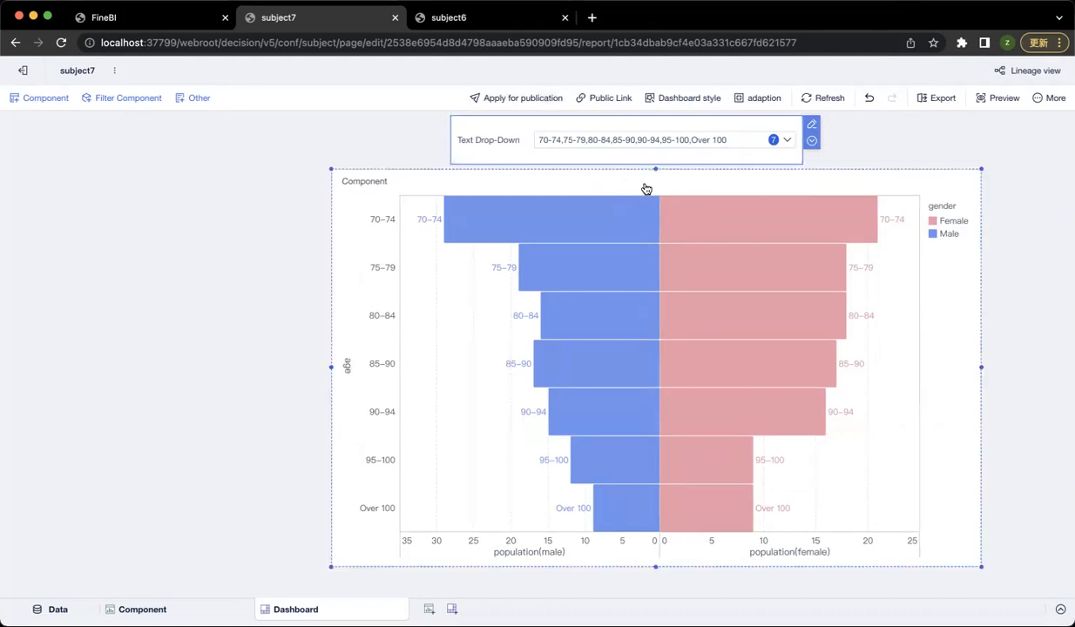